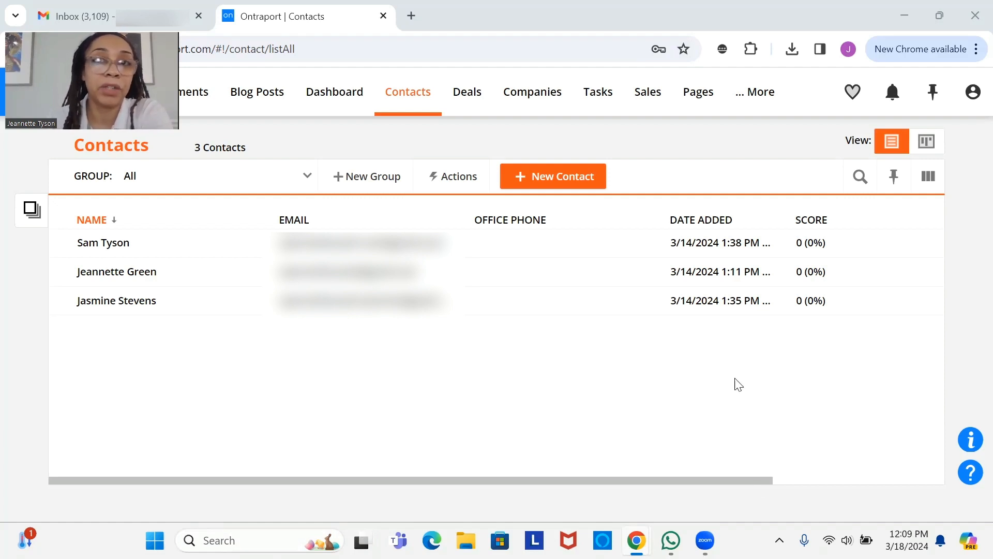
- From Pages > Membership, start a new, untitled membership site
mouse_move(481, 125)
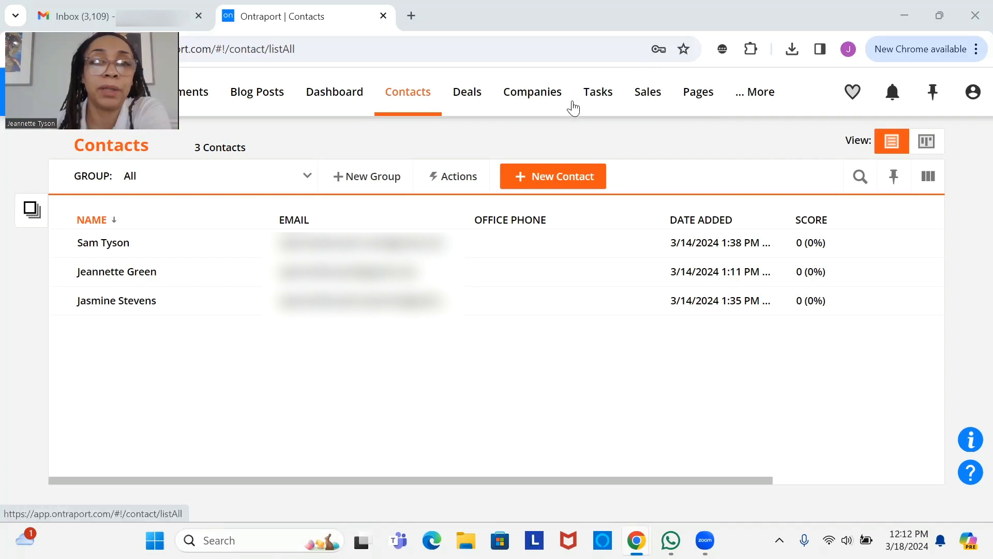
mouse_move(699, 100)
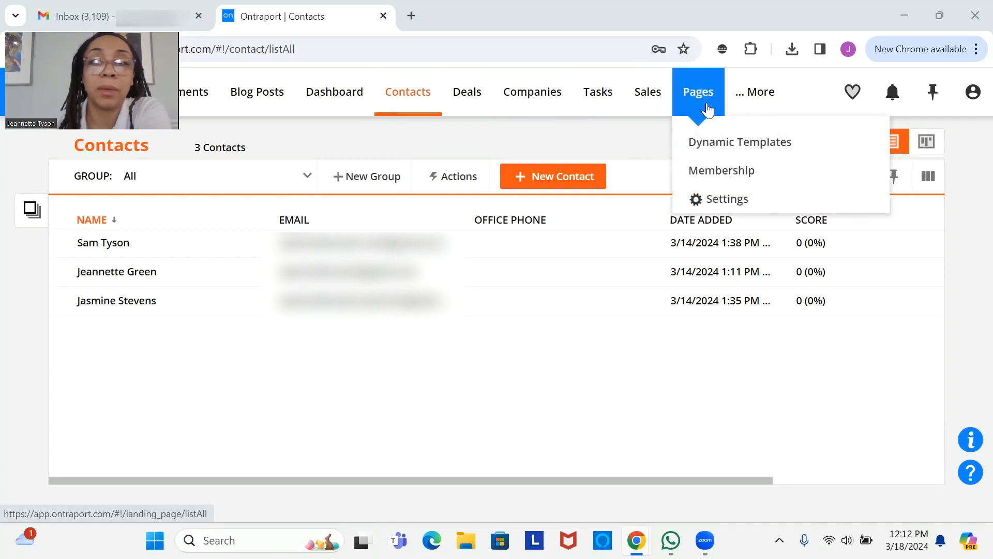
left_click(712, 174)
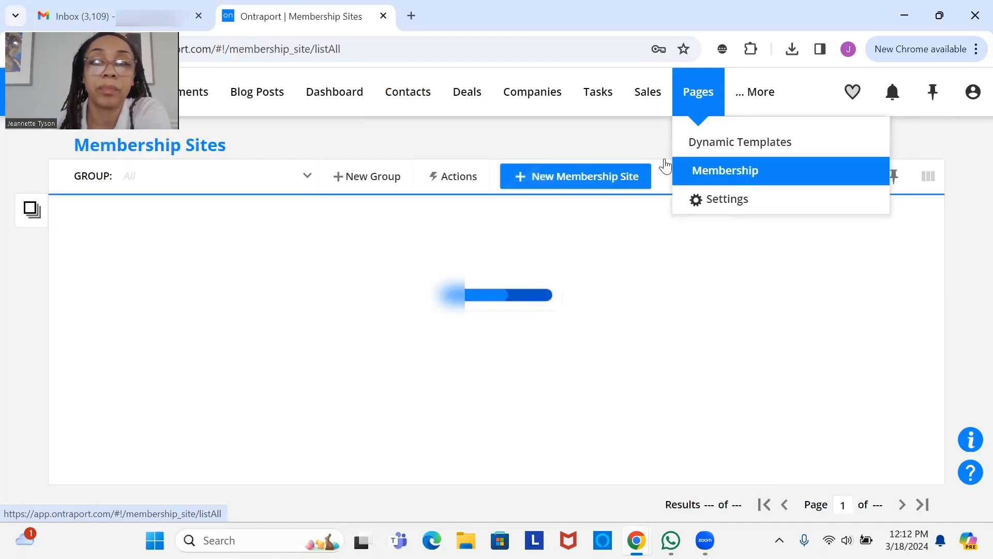
left_click(585, 181)
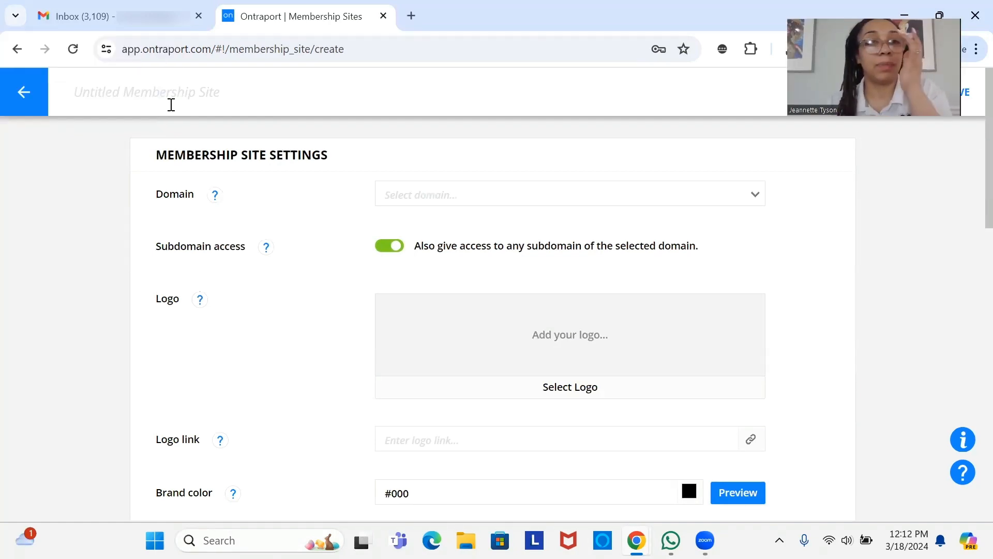
- Enter OCC_TESTPORTAL as the membership site's title and view the Domain choices
left_click(171, 104)
type("occ")
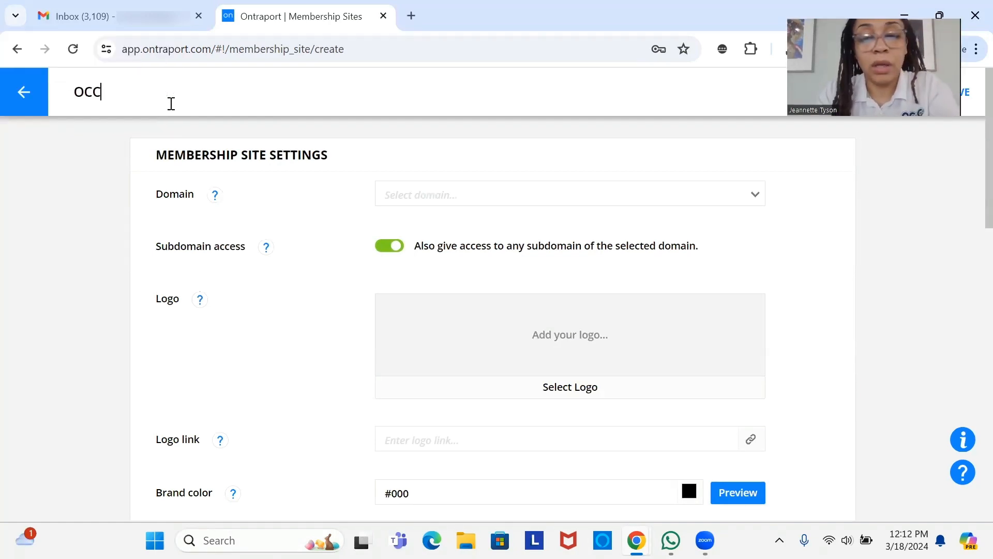
type("_T")
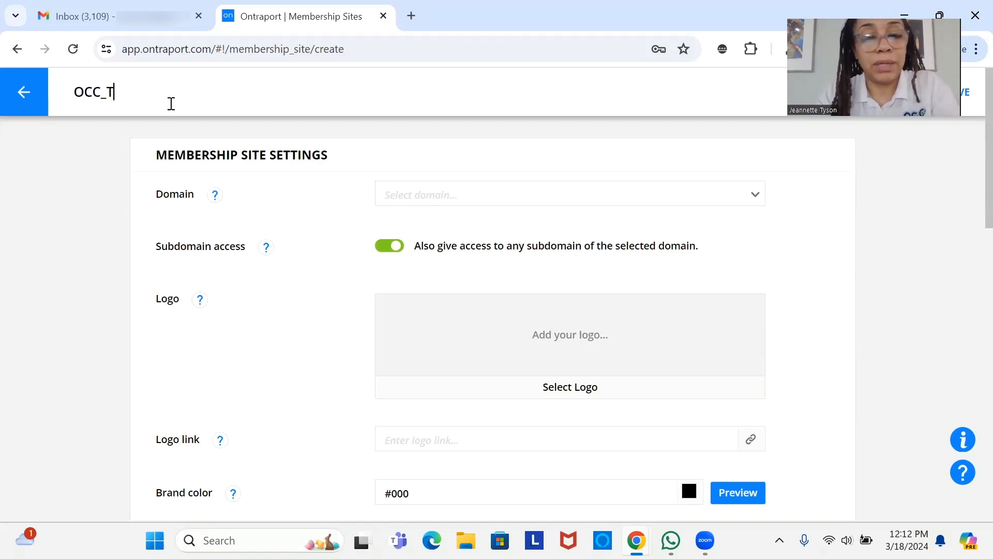
type("EST")
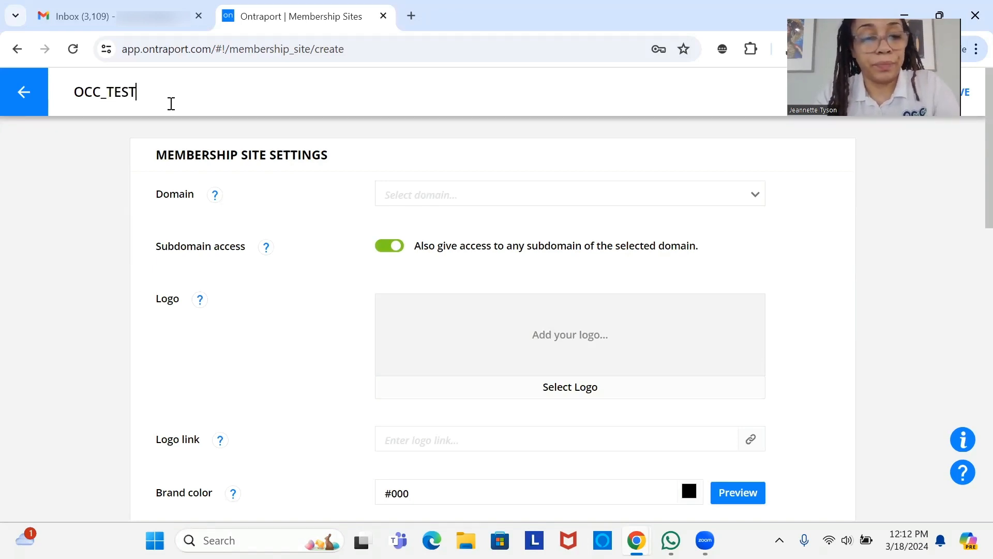
type("PORTAL")
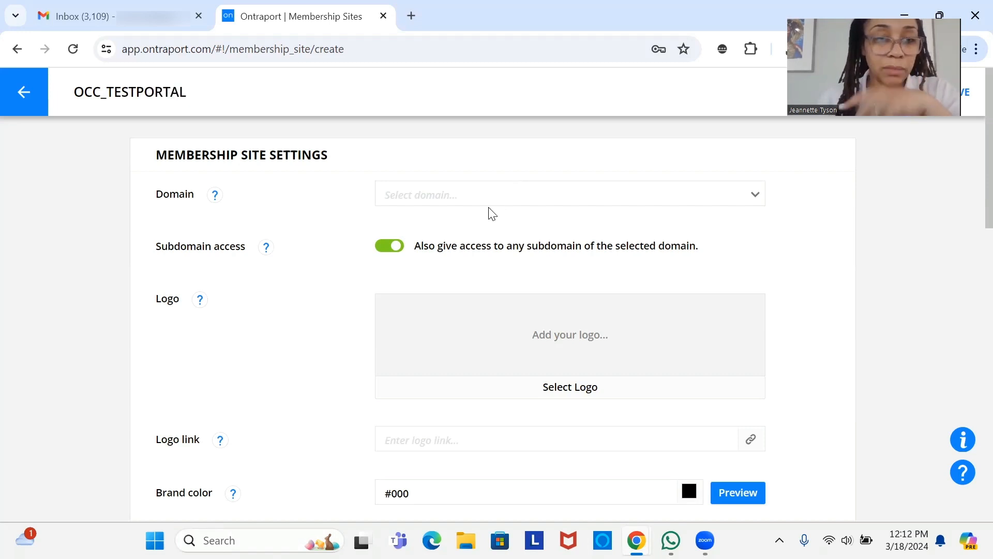
left_click(499, 194)
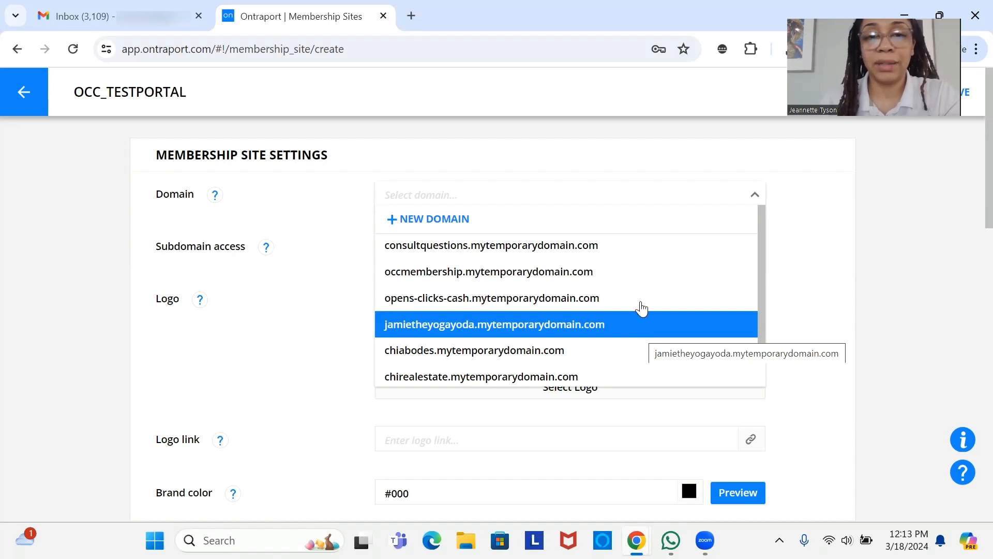
- Add and save the new domain testportal.mytemporarydomain.com for the site
left_click(443, 223)
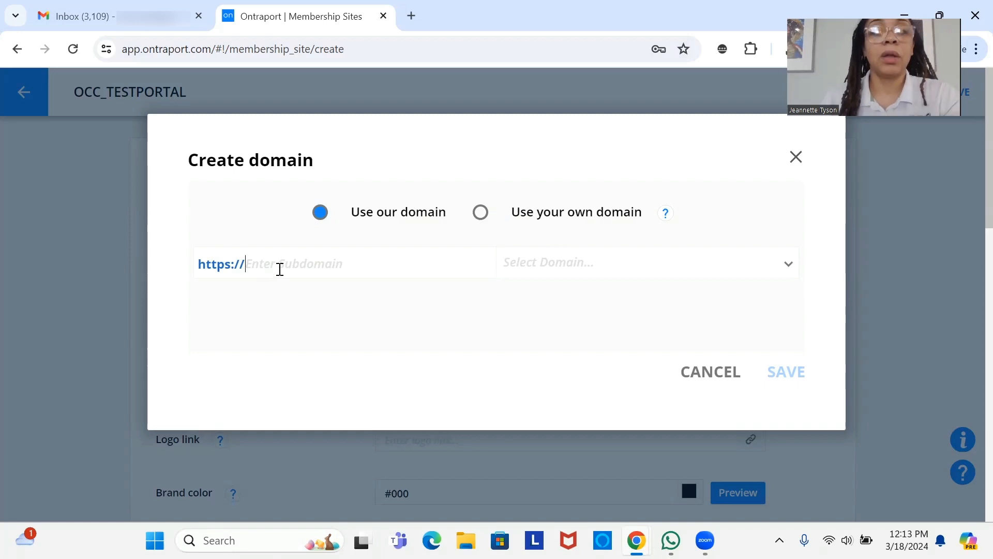
type("testportal")
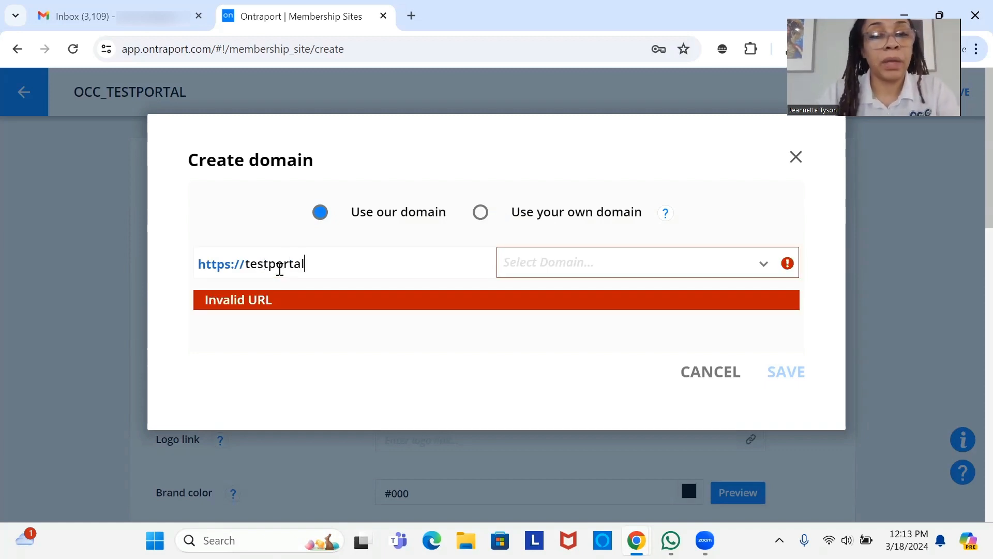
left_click(647, 268)
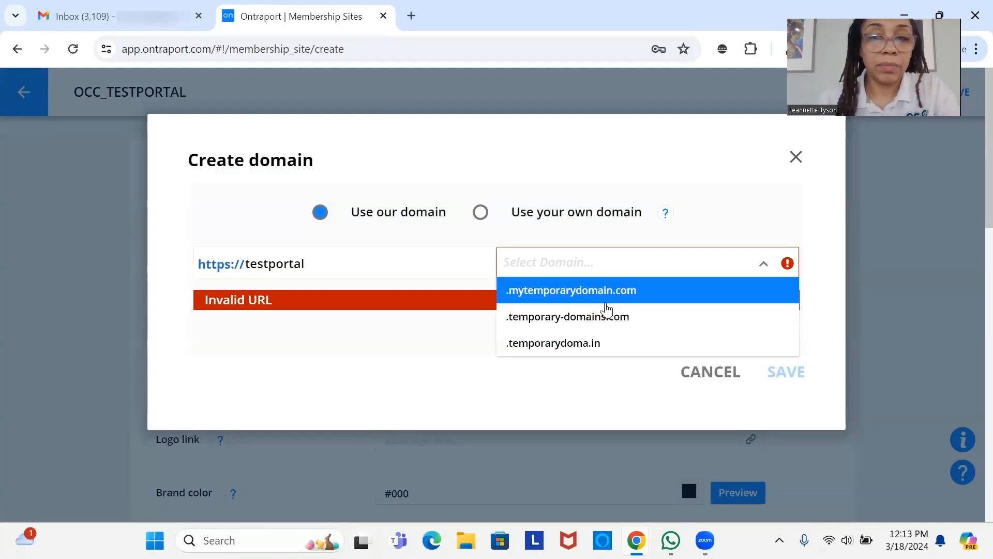
left_click(608, 303)
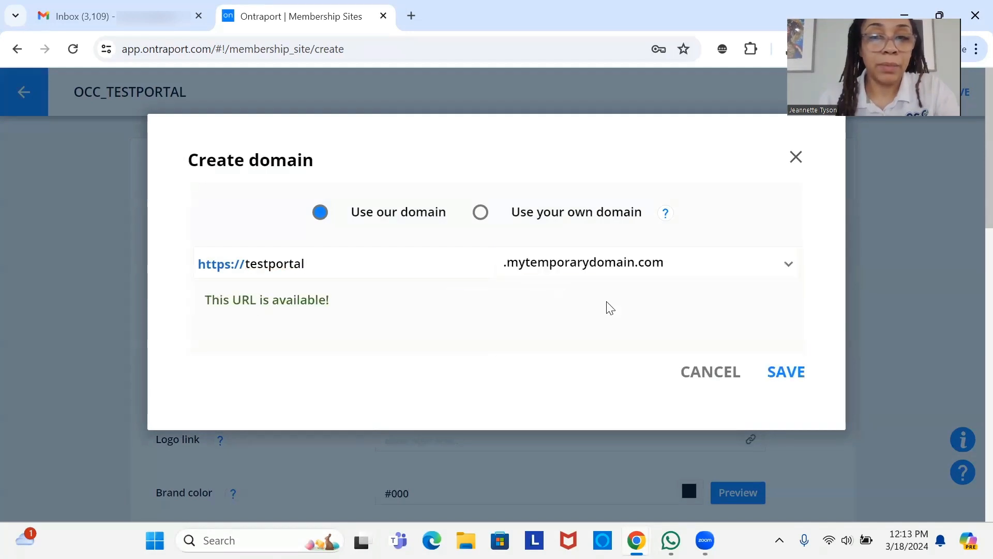
left_click(782, 373)
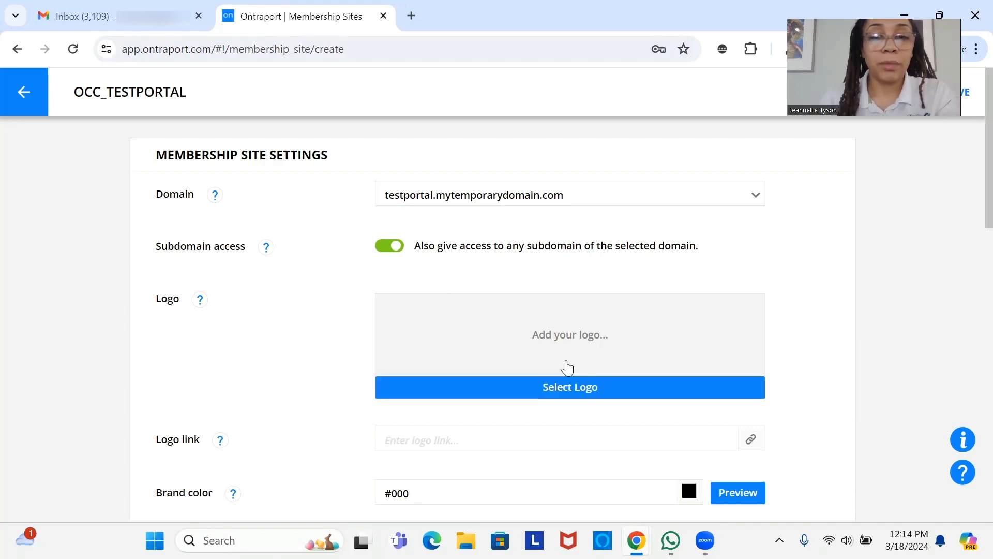
- Insert the OCC 'Opens Clicks Cash' image from Your files as the site logo
left_click(572, 392)
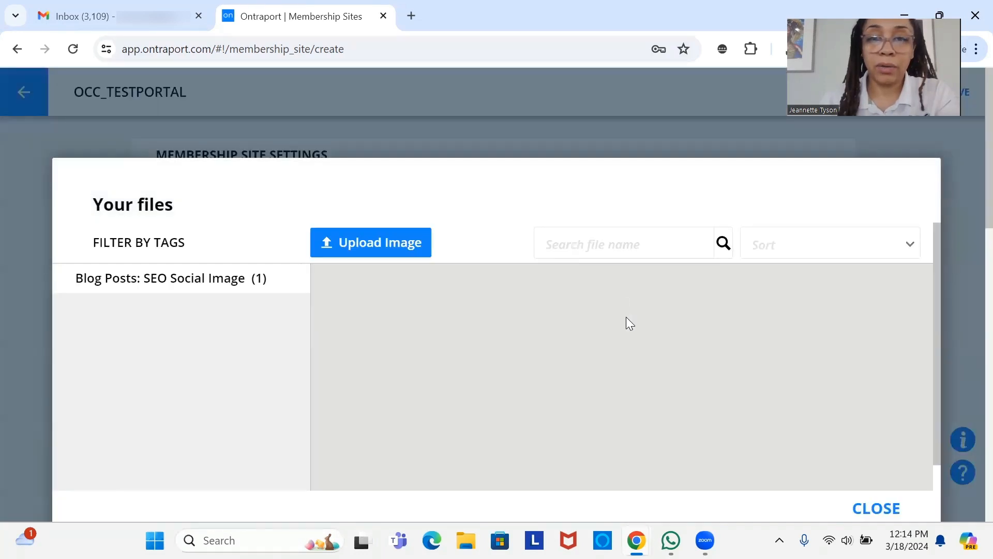
scroll(686, 440, "down", 3)
scroll(546, 435, "down", 10)
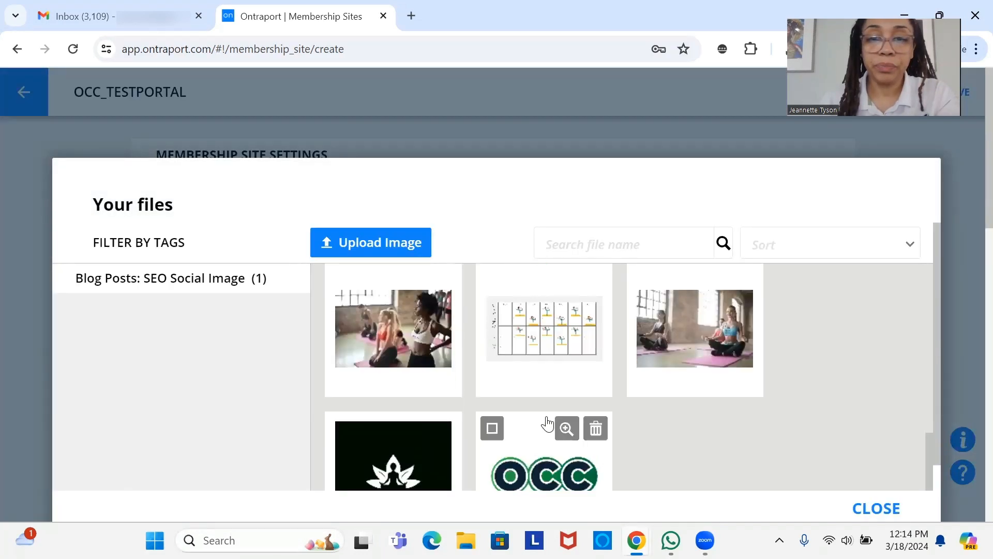
left_click(544, 471)
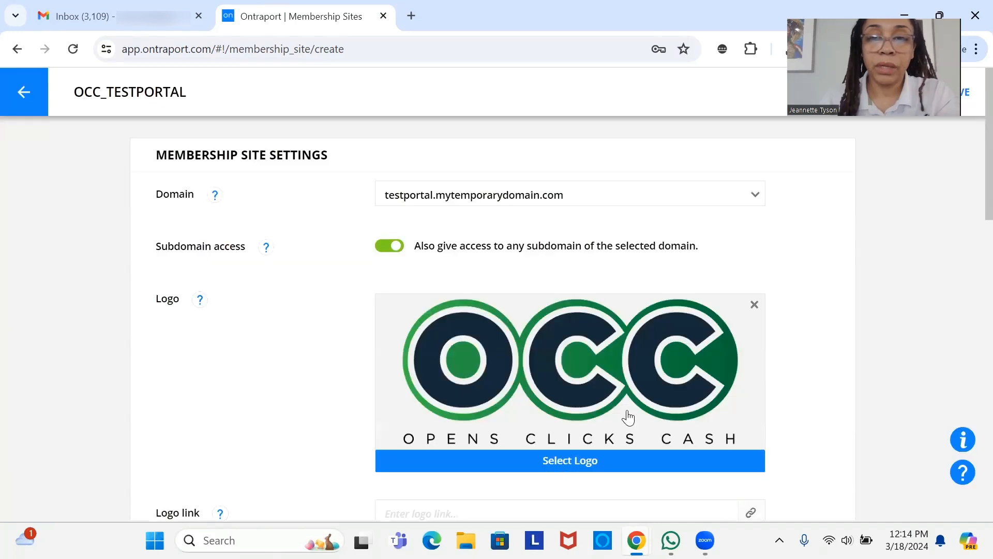
scroll(625, 414, "down", 5)
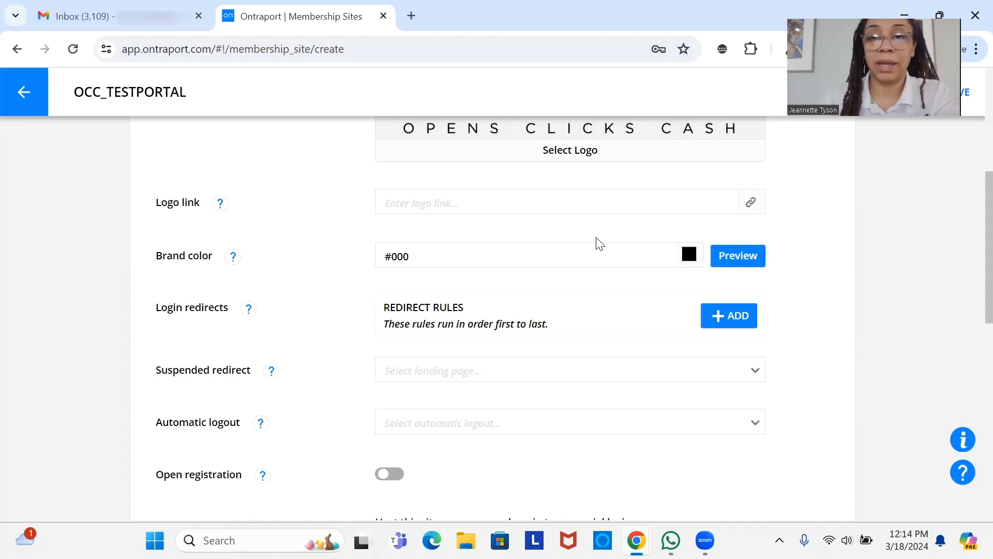
- Go past the brand color and remaining settings to open the Automatic logout dropdown
left_click(569, 252)
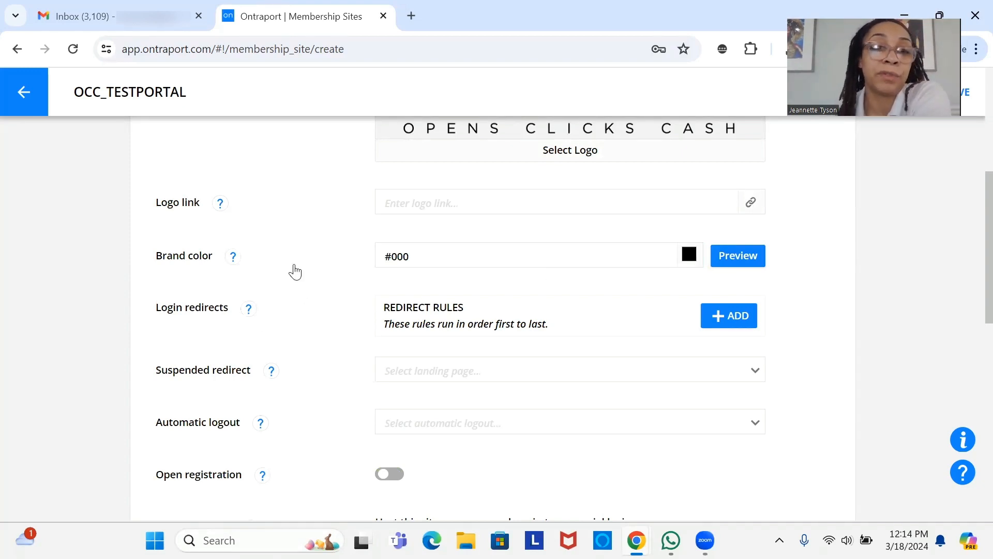
scroll(291, 386, "down", 3)
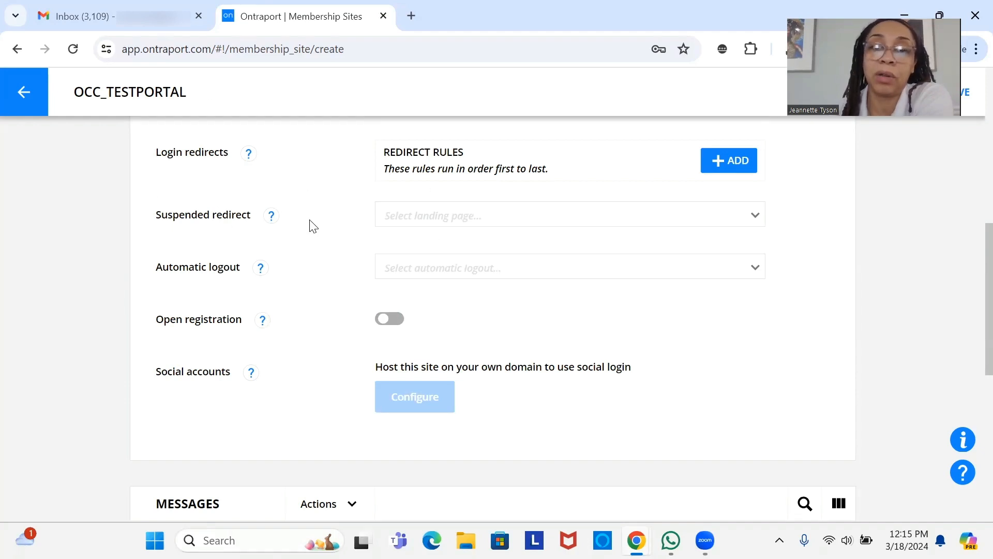
scroll(308, 223, "down", 2)
scroll(279, 174, "up", 5)
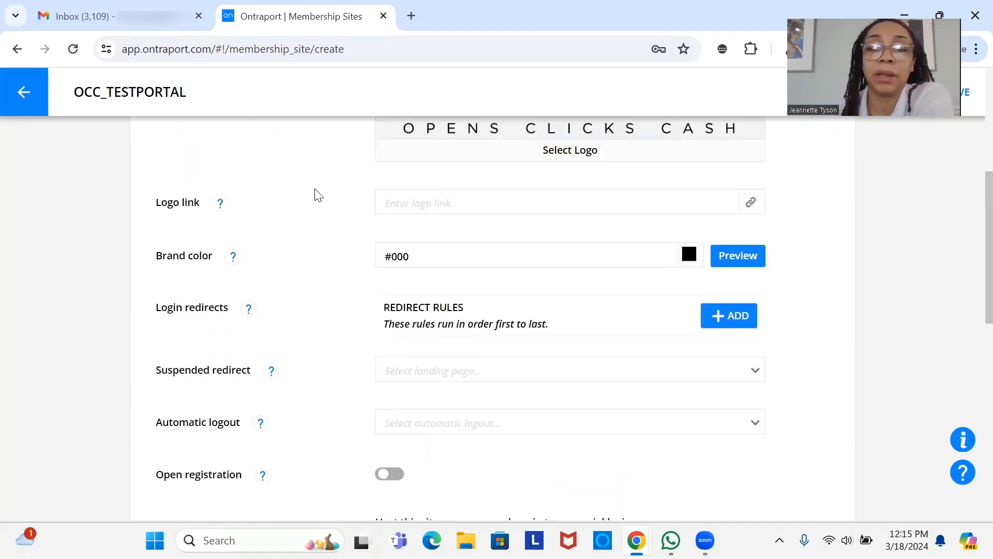
scroll(315, 195, "down", 1)
scroll(316, 196, "down", 1)
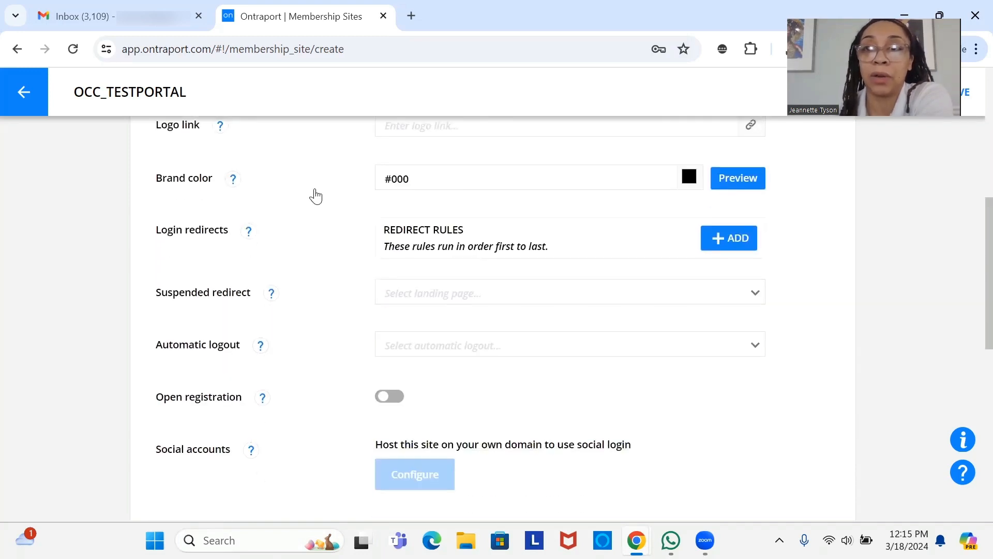
scroll(314, 236, "down", 2)
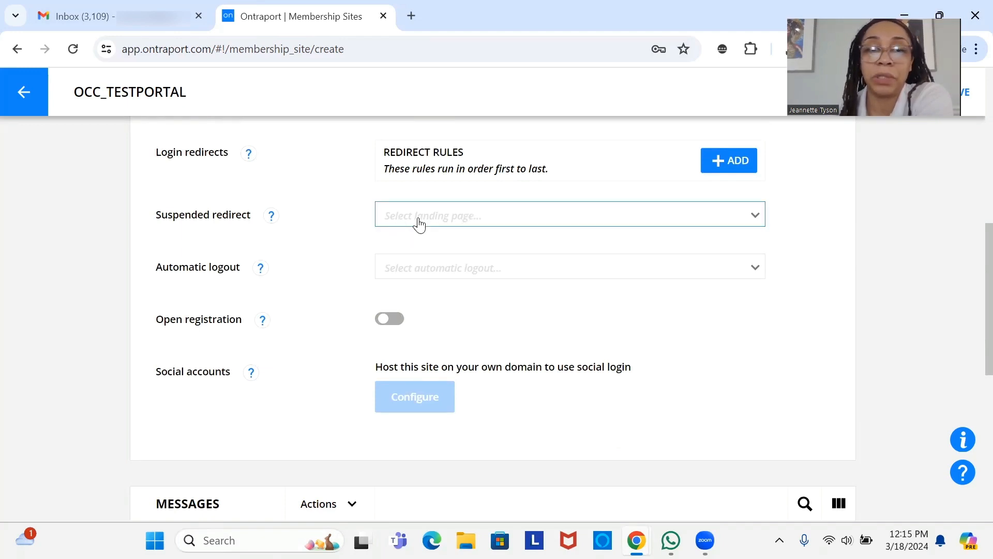
scroll(418, 224, "down", 2)
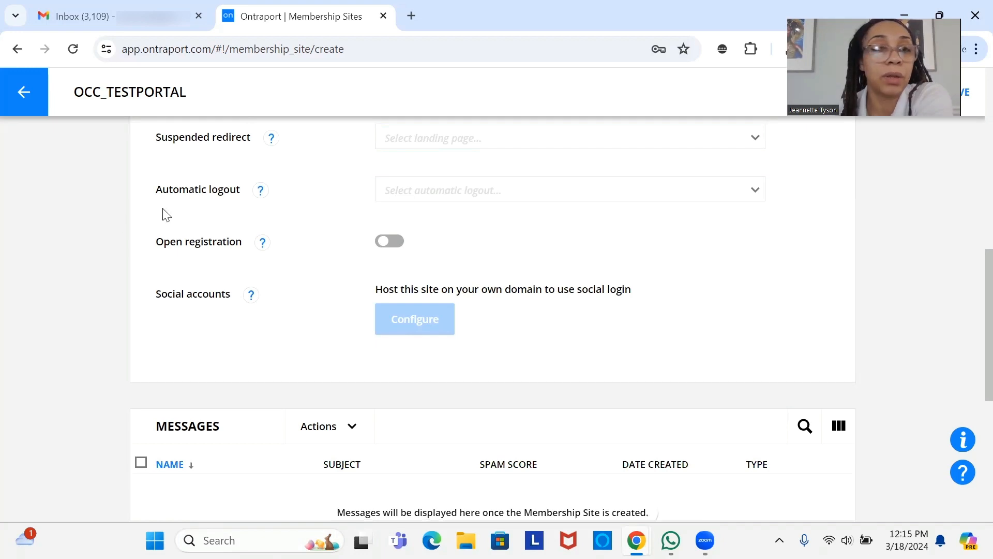
left_click(435, 196)
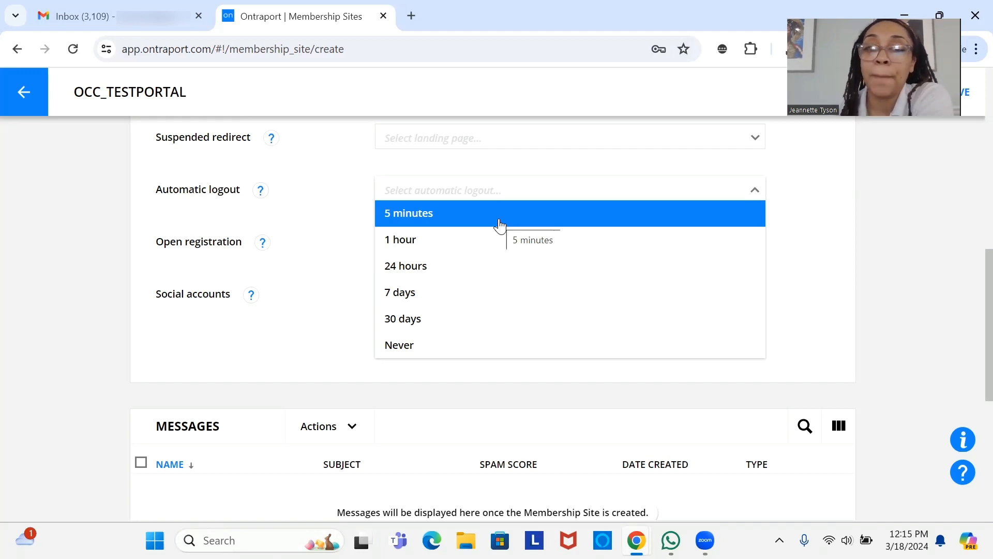
- Choose 1 hour as the automatic logout time
left_click(480, 244)
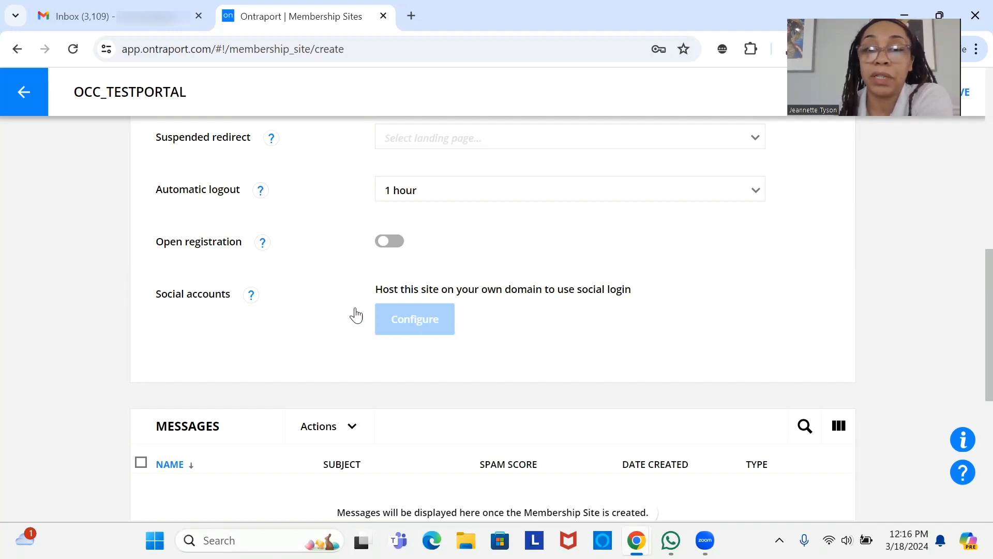
scroll(410, 328, "up", 8)
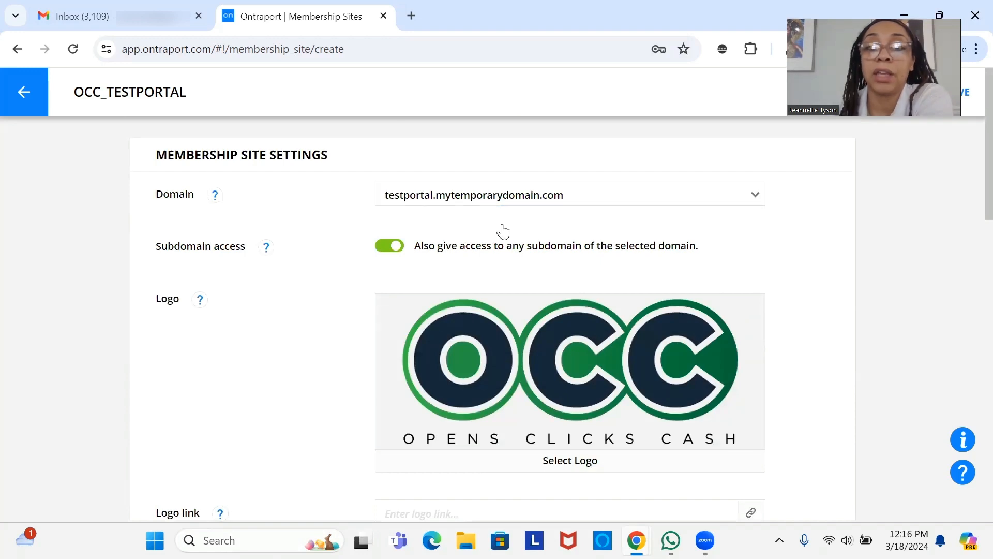
scroll(509, 269, "down", 8)
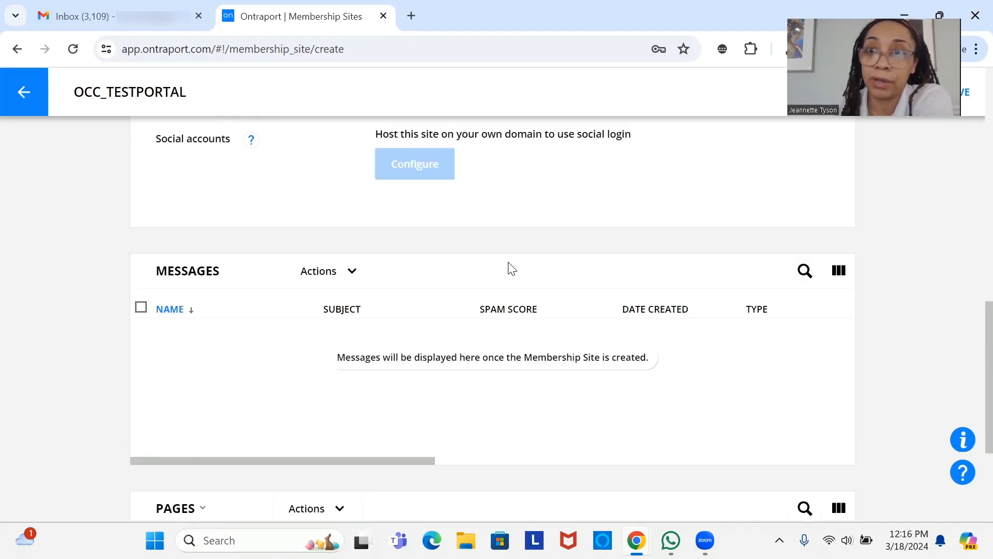
scroll(512, 267, "up", 6)
scroll(515, 263, "down", 2)
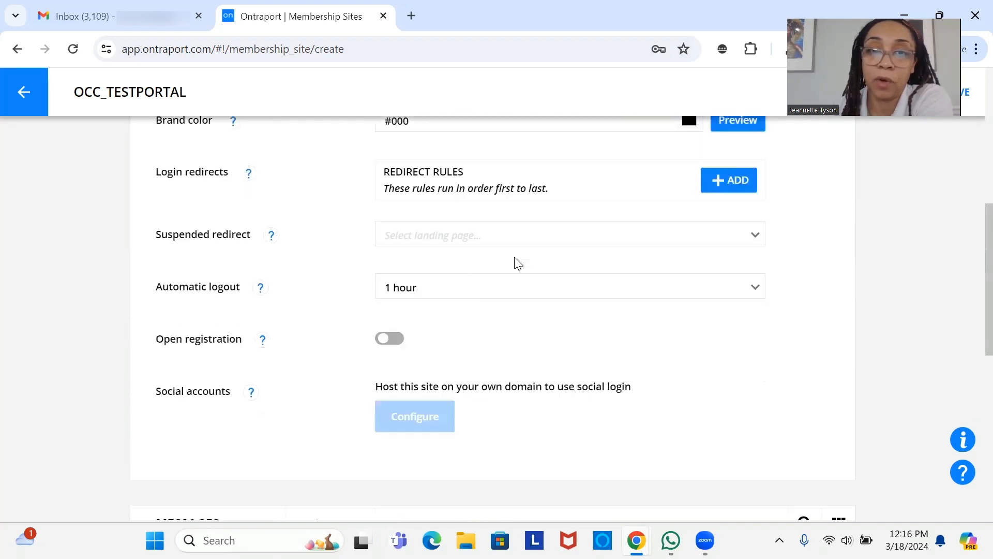
scroll(517, 262, "down", 2)
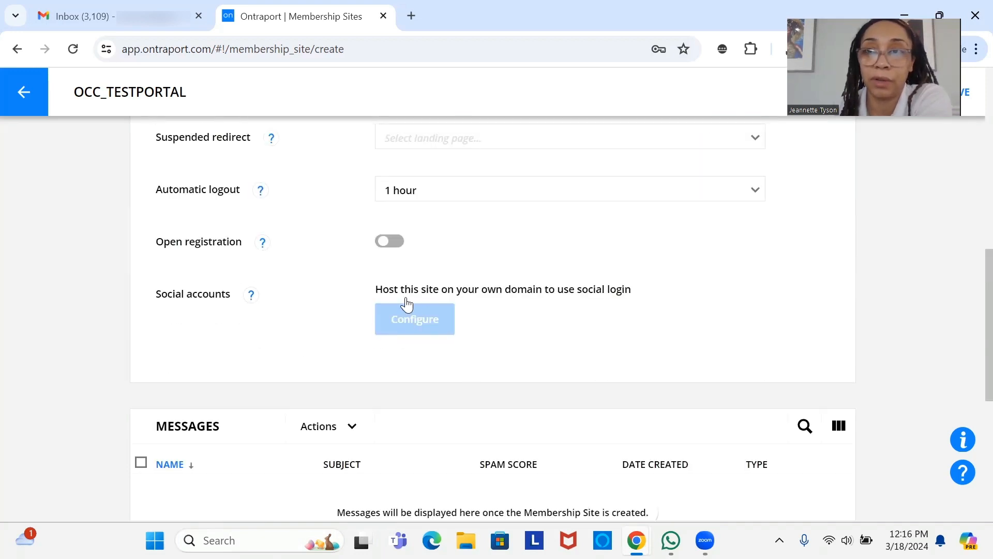
scroll(405, 304, "down", 3)
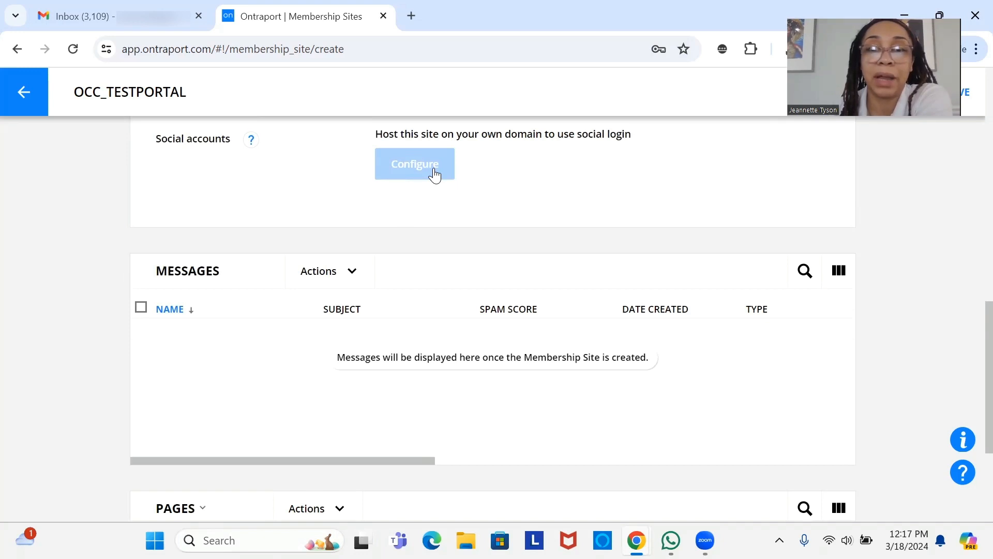
scroll(434, 176, "down", 2)
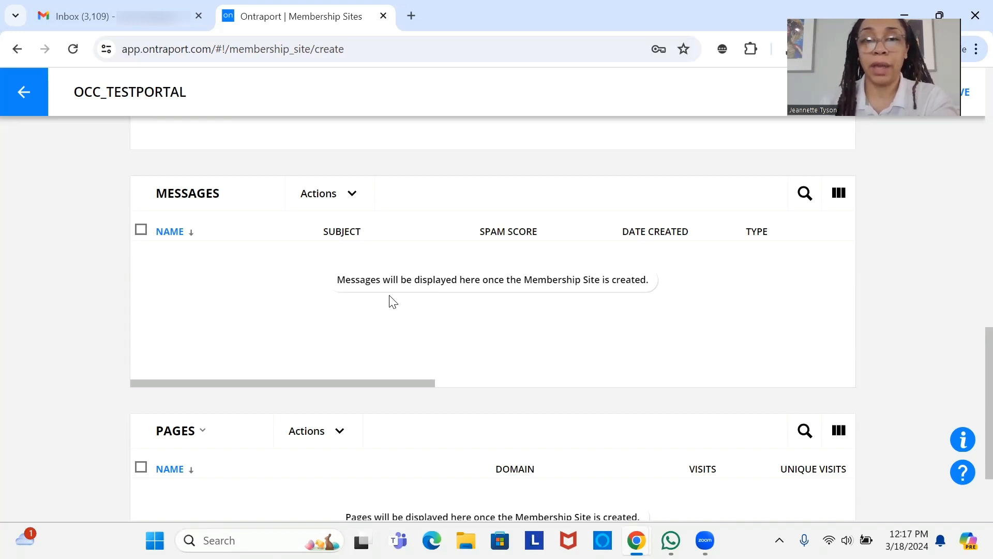
scroll(389, 299, "down", 2)
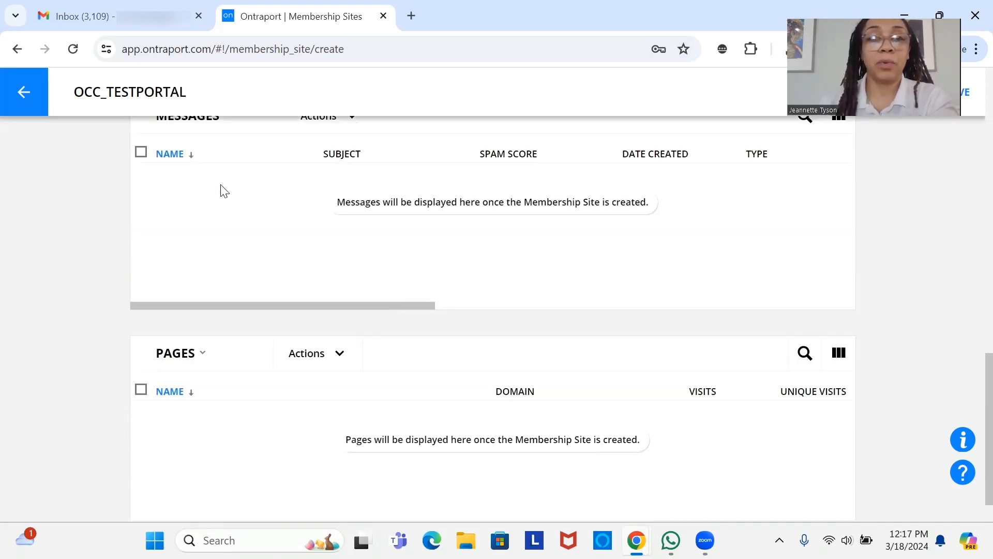
scroll(318, 184, "down", 1)
scroll(320, 186, "up", 3)
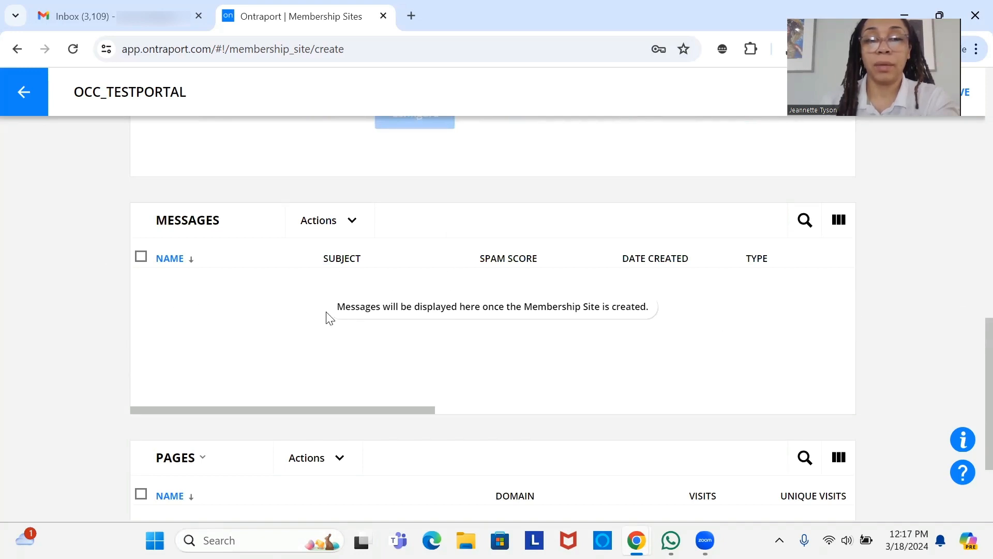
scroll(285, 229, "up", 4)
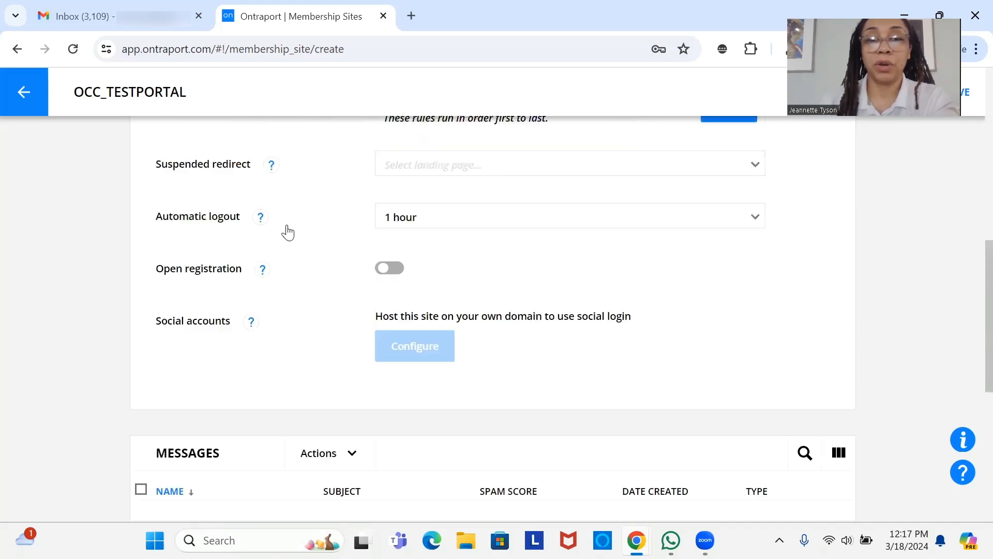
scroll(293, 253, "down", 7)
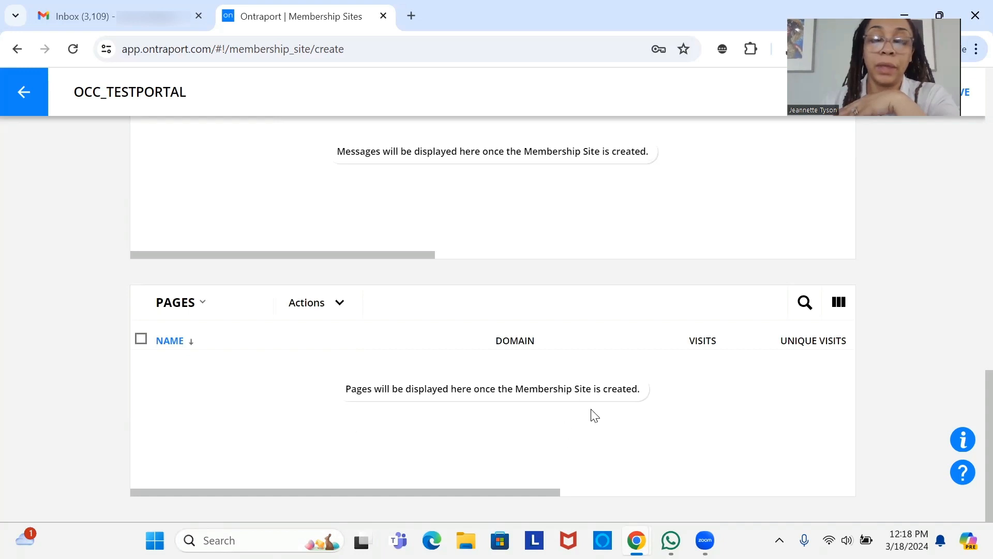
- Save OCC_TESTPORTAL, accepting the missing login and suspended redirects warning
left_click_drag(987, 475, 970, 5)
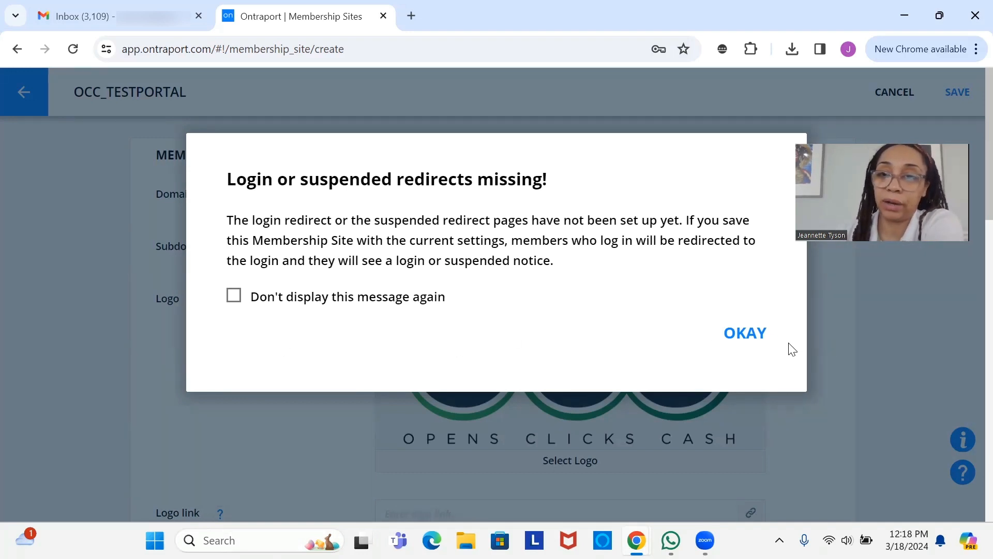
left_click(754, 336)
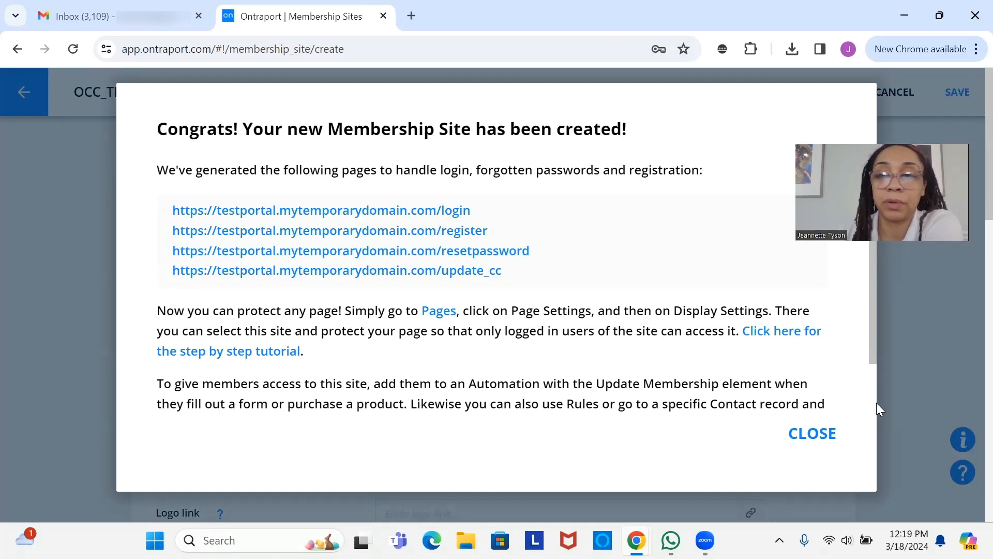
- Close the 'Congrats! Your new Membership Site has been created!' dialog
left_click(827, 442)
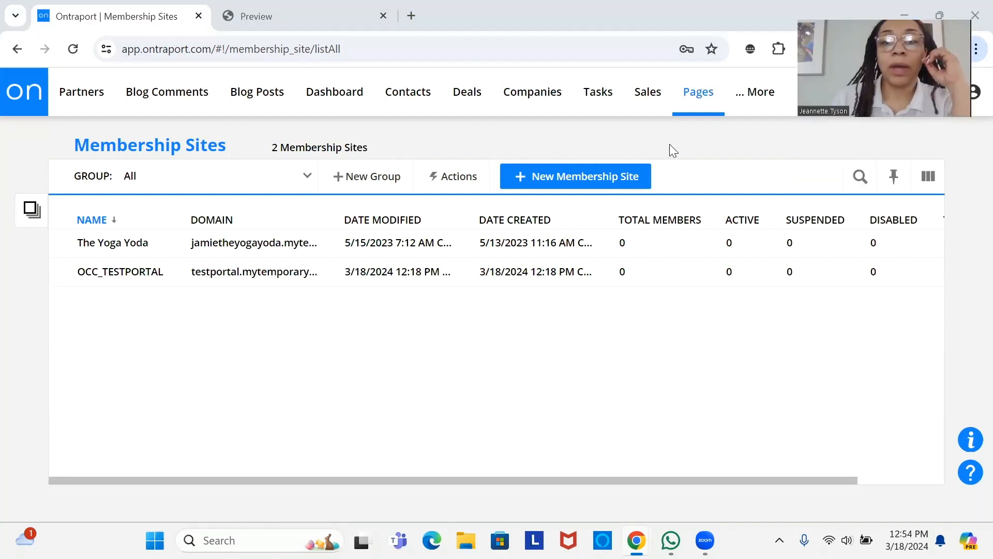
- Open the OCC_LP_MEMBERSHIP_PAYMENTS landing page from the Landing Pages list
mouse_move(701, 92)
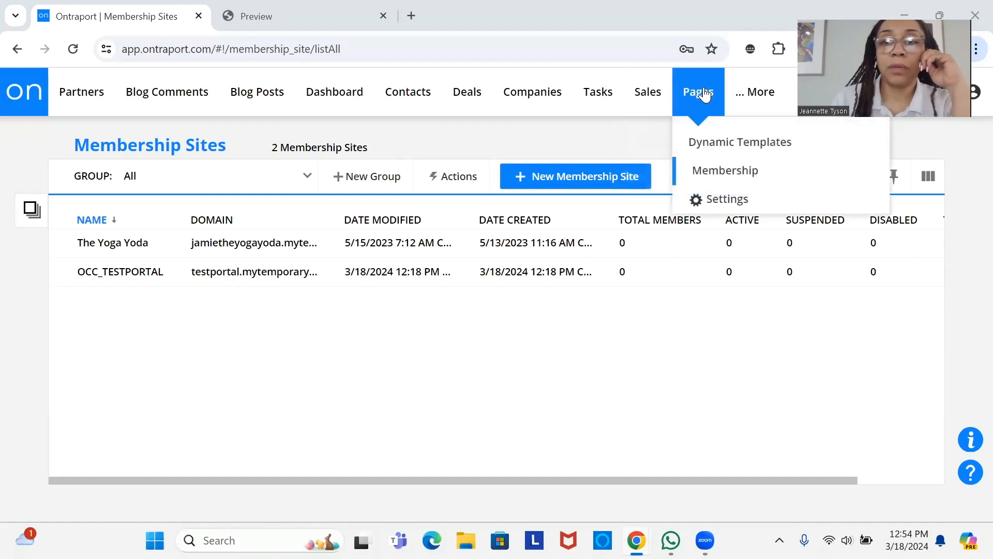
left_click(705, 95)
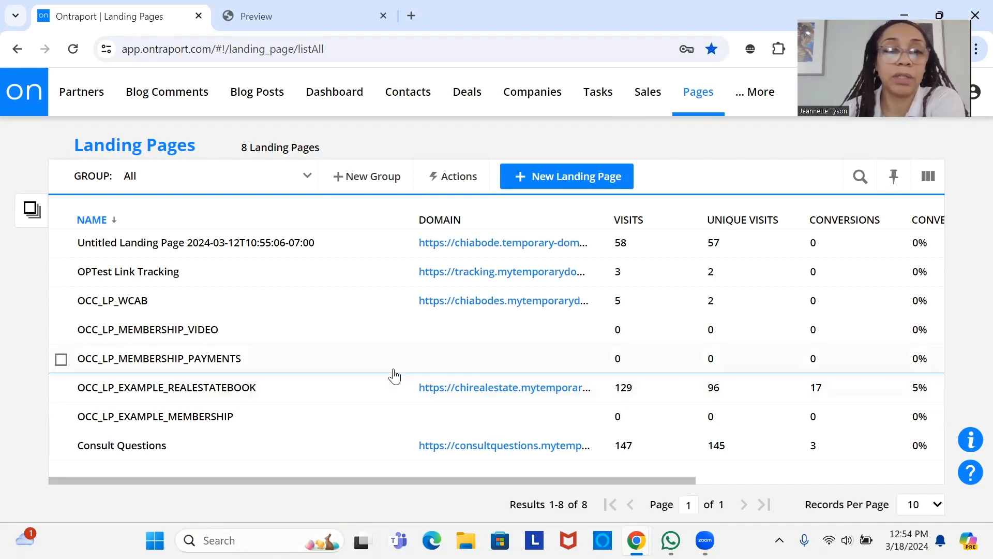
left_click(204, 364)
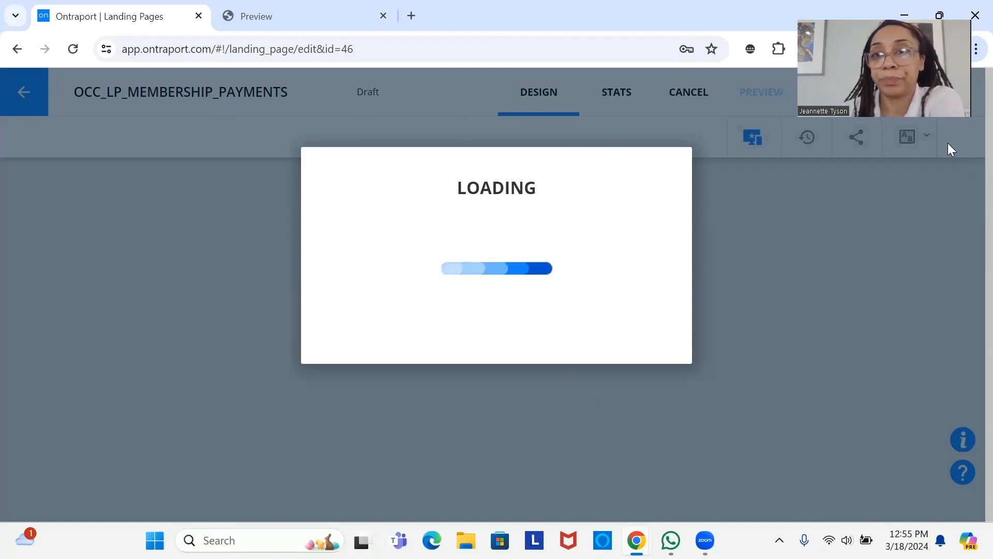
left_click_drag(853, 63, 864, 460)
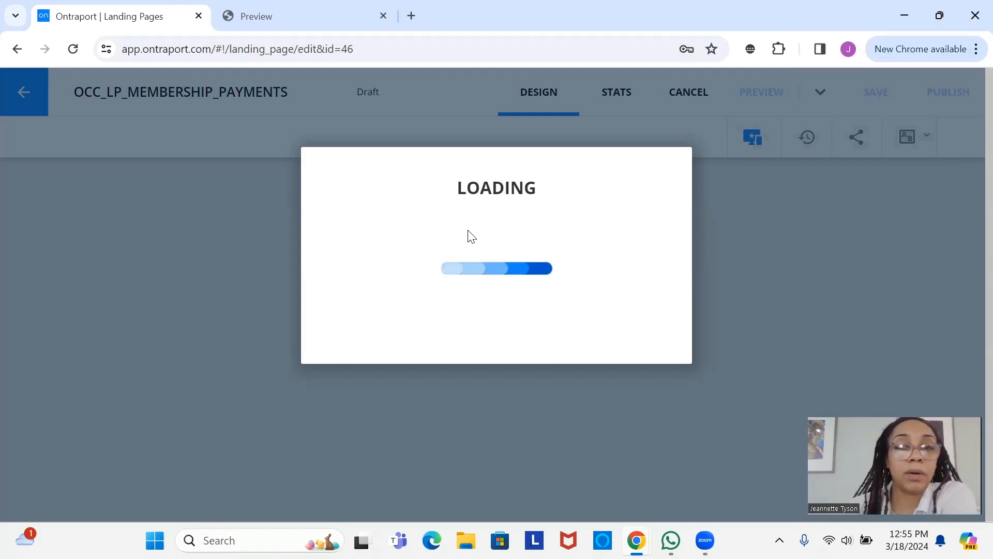
scroll(503, 298, "up", 1)
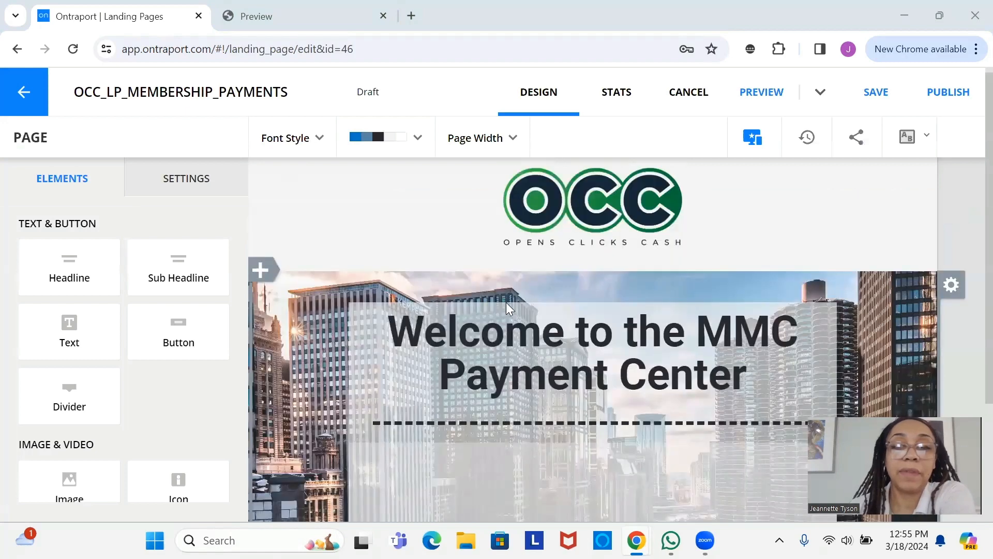
scroll(518, 311, "down", 2)
scroll(524, 305, "up", 2)
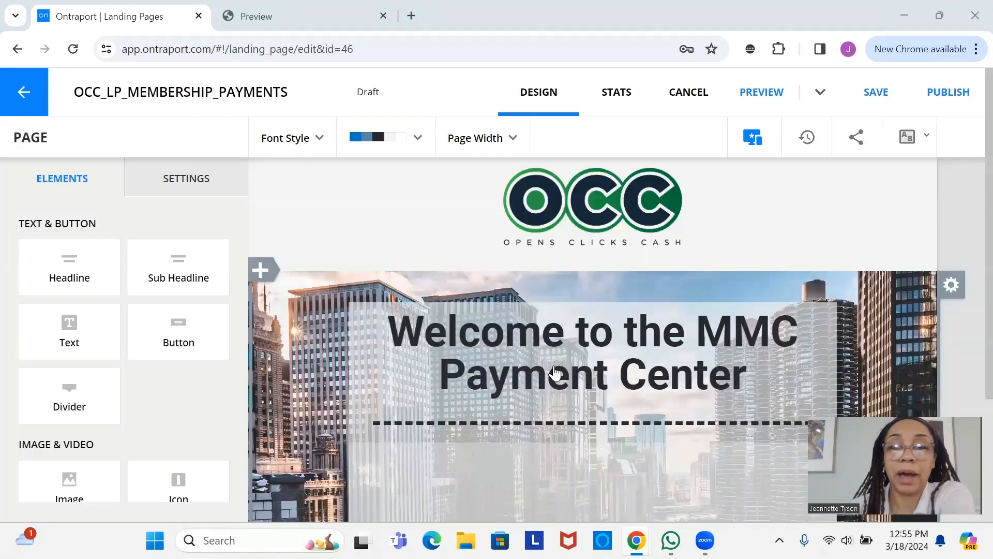
scroll(561, 382, "down", 2)
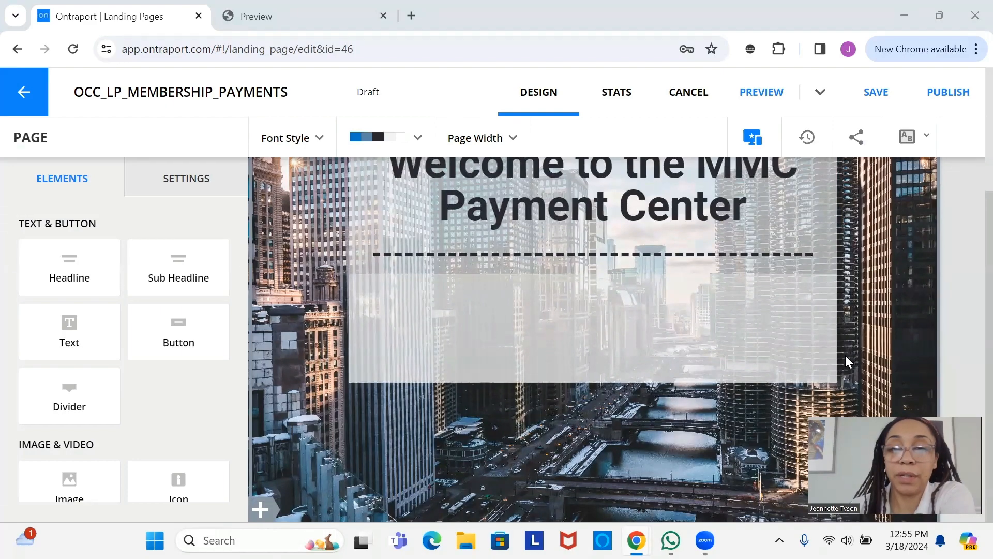
scroll(844, 351, "up", 2)
scroll(840, 349, "down", 3)
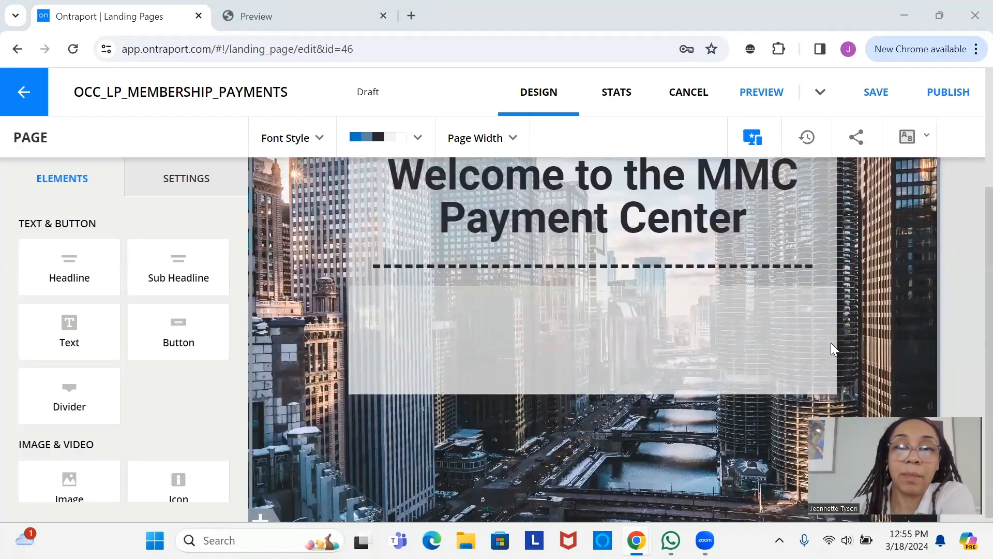
scroll(831, 343, "up", 3)
scroll(656, 374, "down", 3)
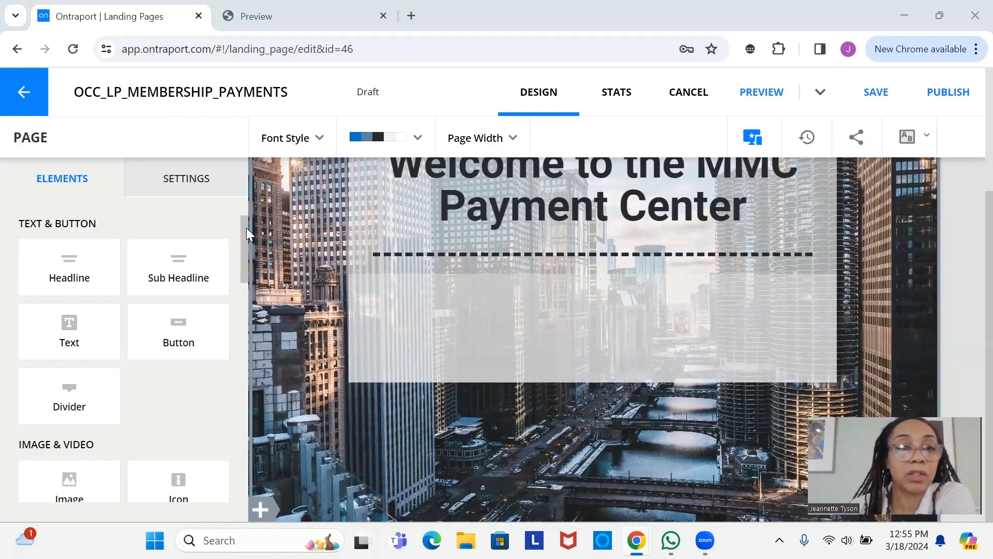
scroll(246, 229, "down", 1)
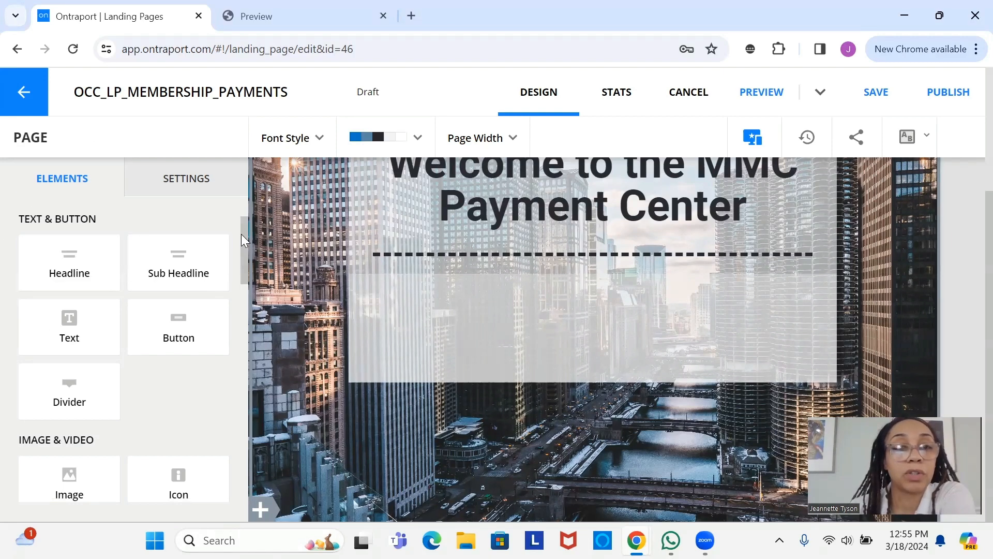
key("alt+Left")
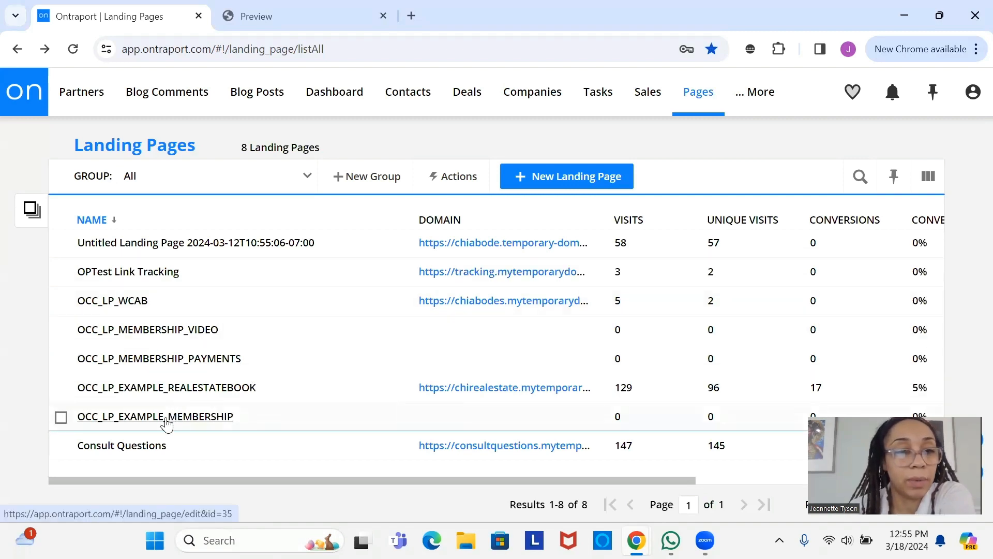
- Reopen OCC_LP_MEMBERSHIP_PAYMENTS and scroll the Elements panel to the Customers Payment Info tile
left_click(163, 358)
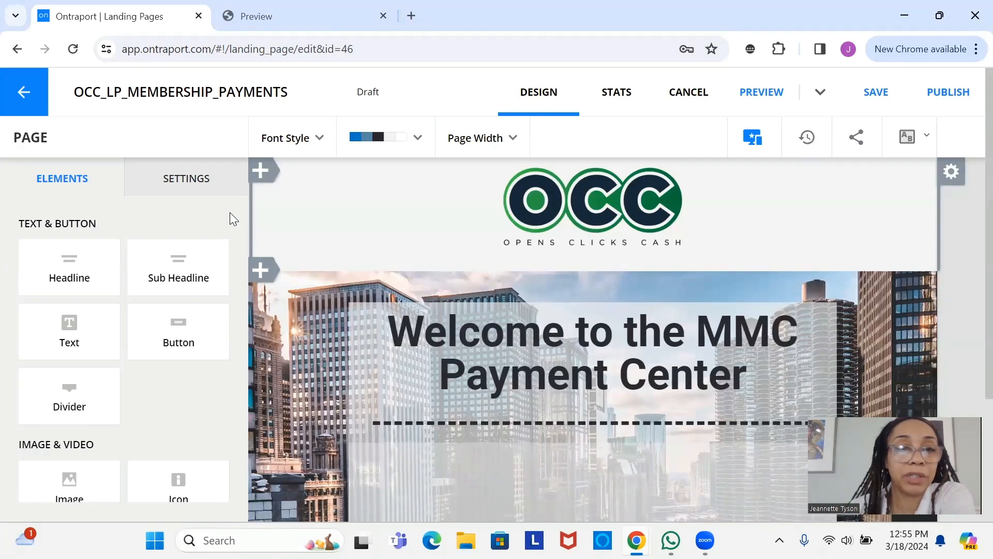
left_click_drag(241, 233, 238, 401)
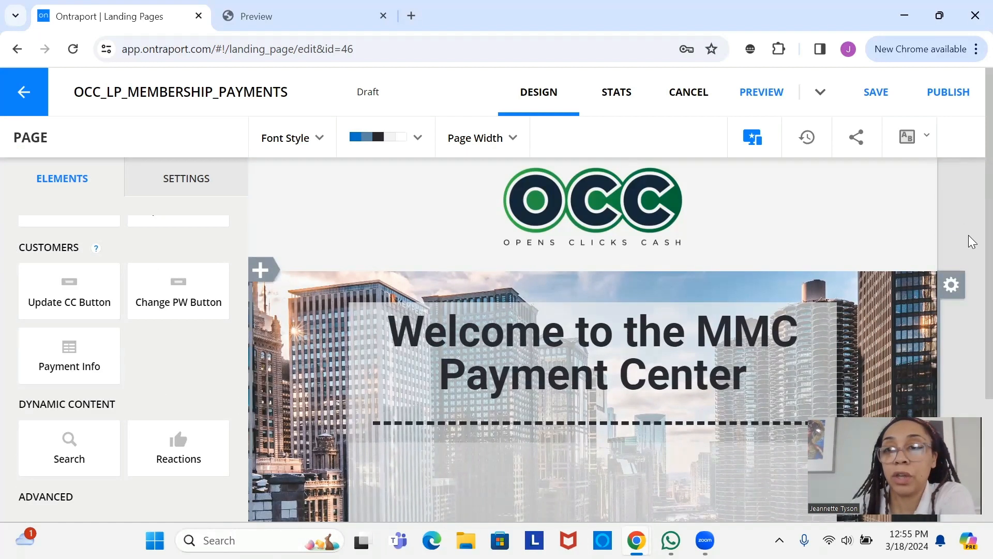
scroll(968, 238, "down", 3)
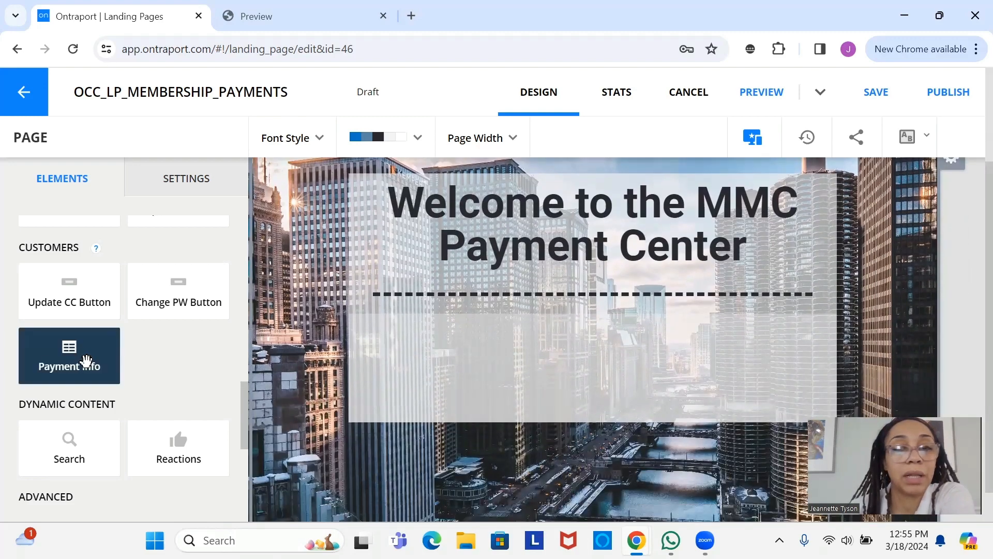
left_click_drag(86, 361, 603, 375)
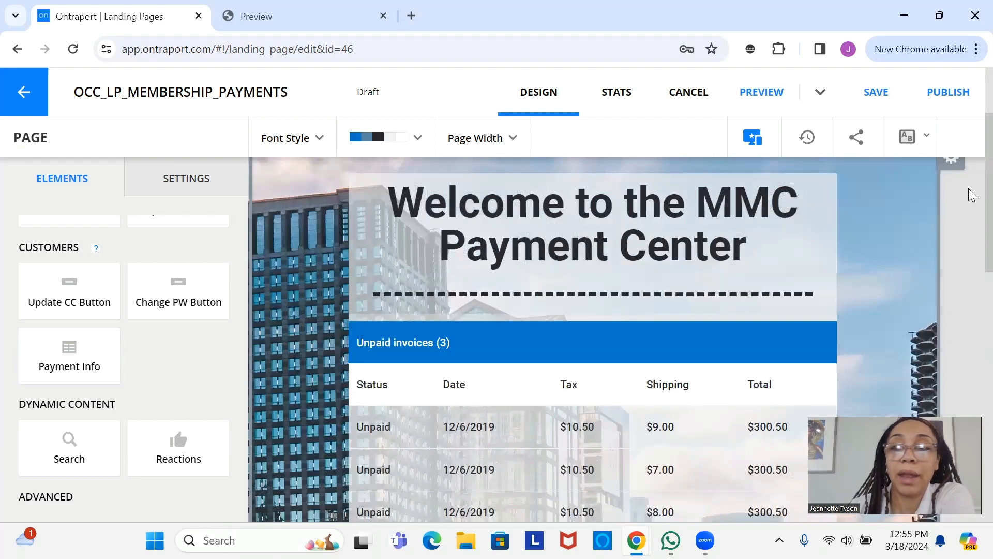
scroll(970, 257, "down", 5)
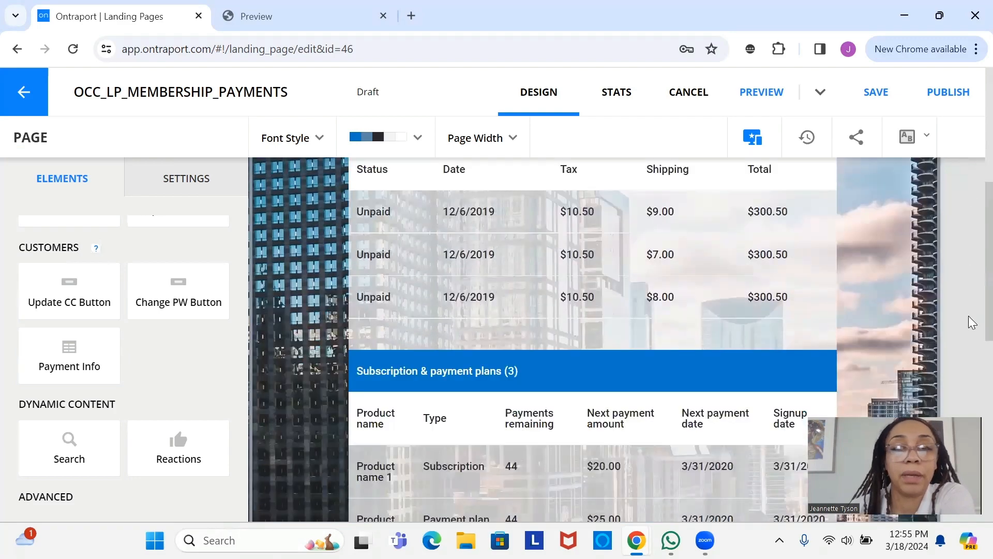
scroll(972, 322, "down", 6)
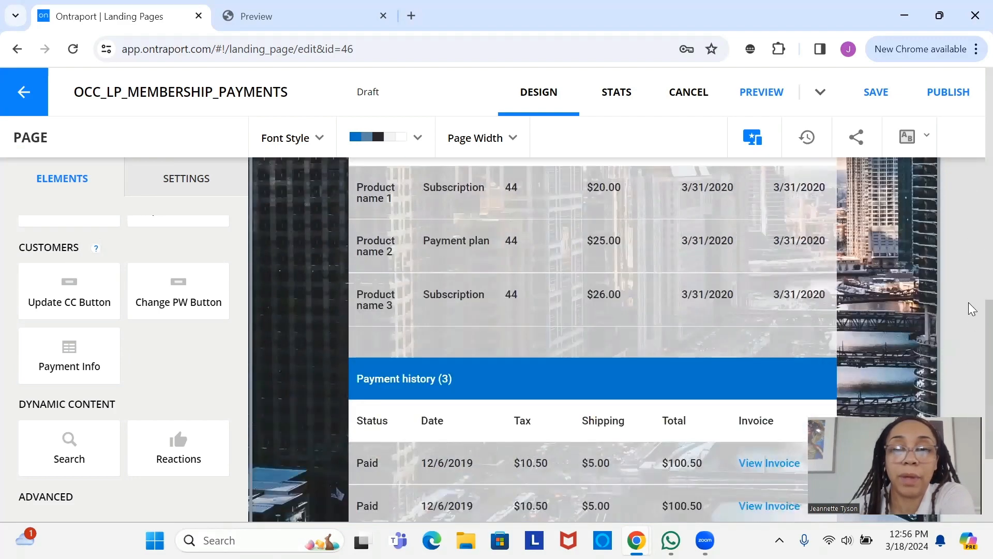
scroll(973, 309, "up", 12)
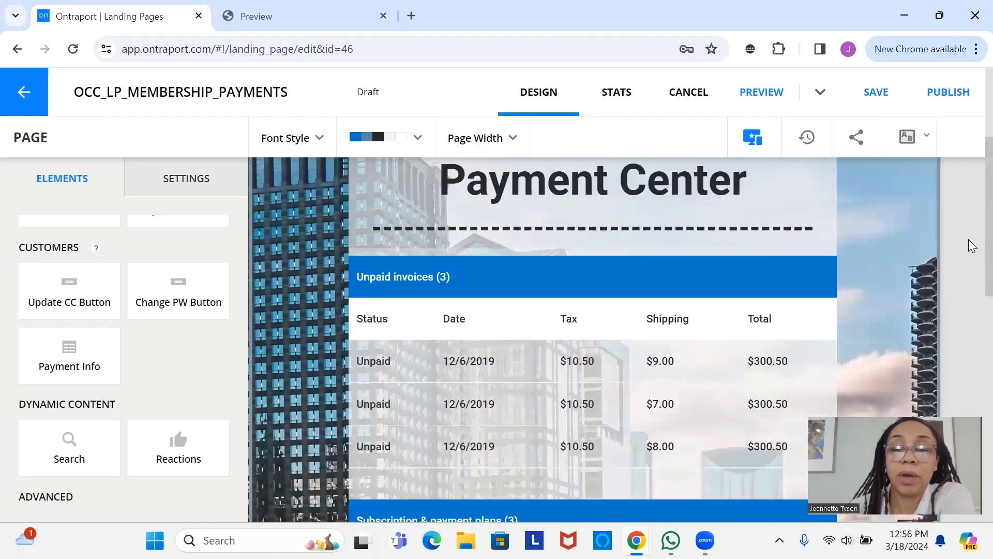
scroll(972, 254, "down", 4)
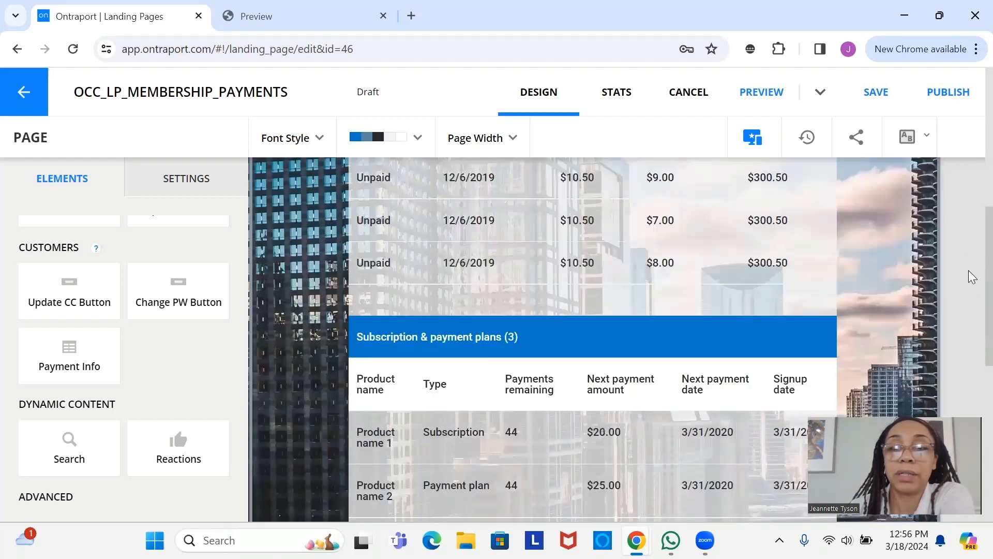
scroll(971, 276, "up", 3)
scroll(971, 280, "down", 2)
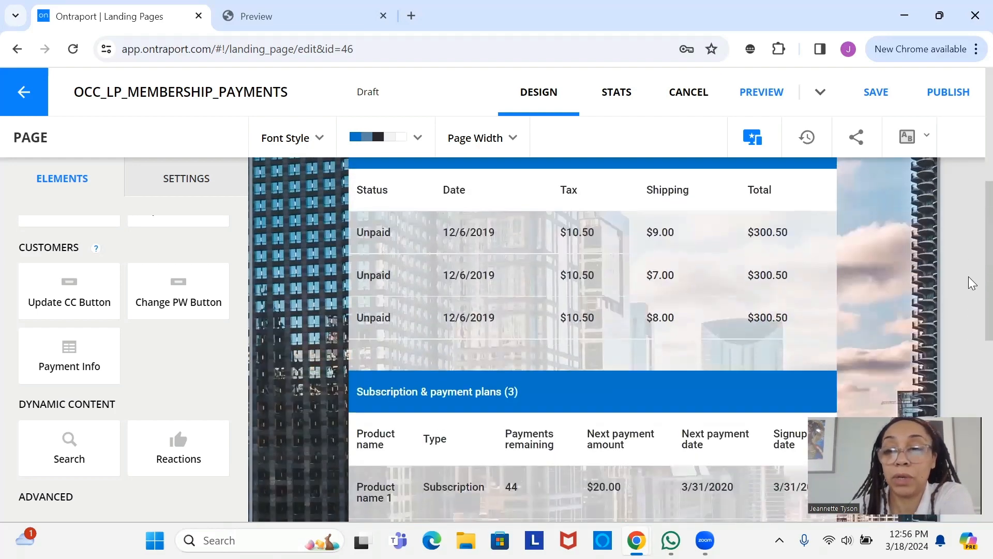
scroll(973, 212, "up", 1)
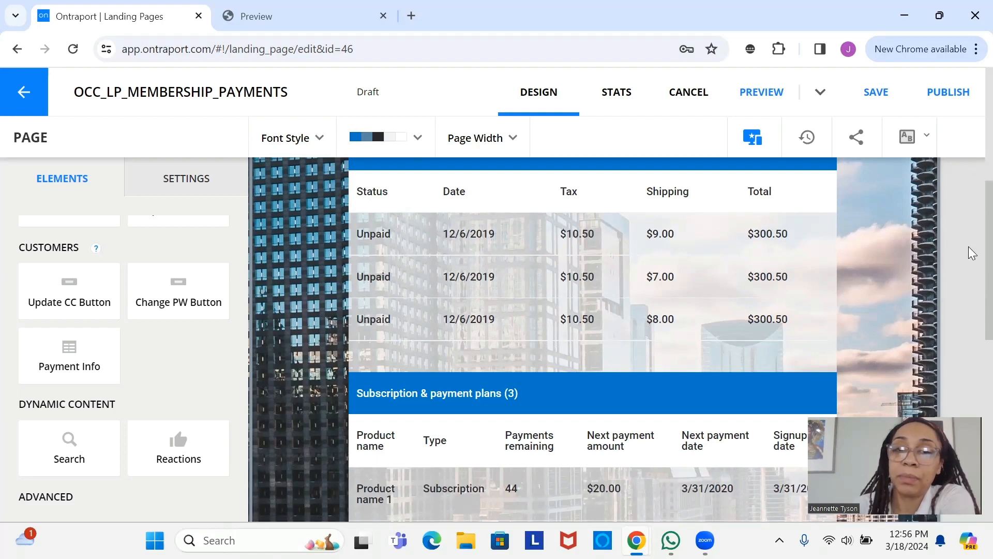
scroll(972, 252, "down", 1)
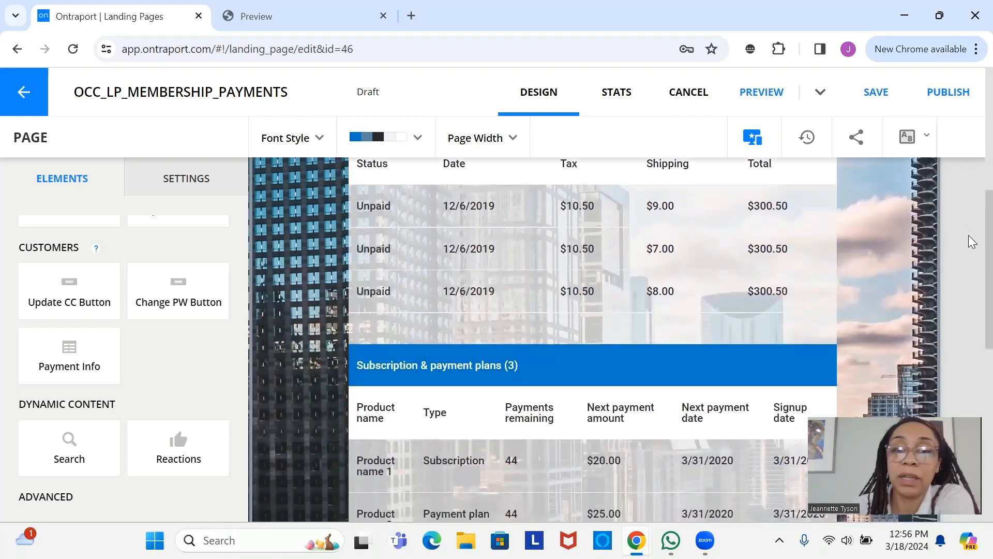
scroll(971, 241, "up", 1)
scroll(972, 221, "down", 3)
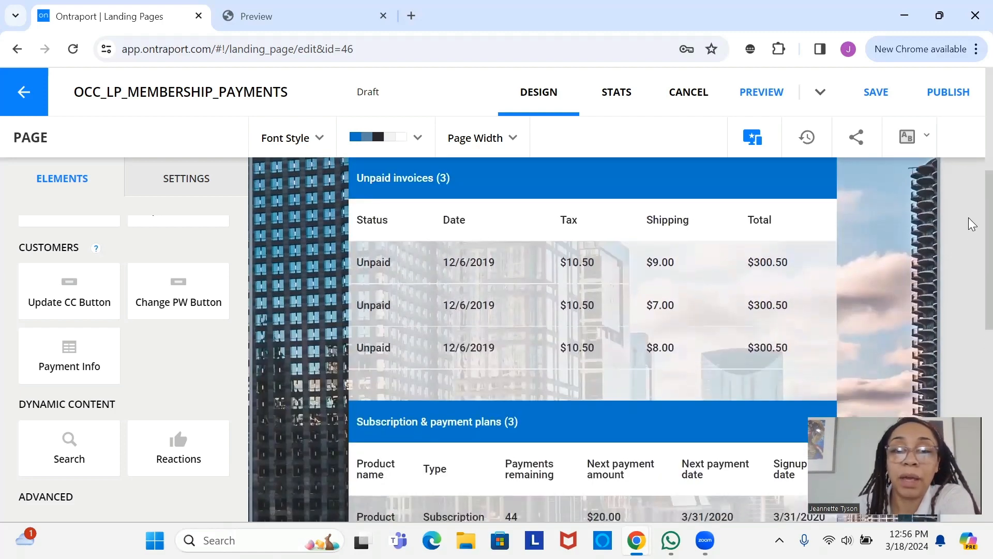
scroll(972, 314, "down", 6)
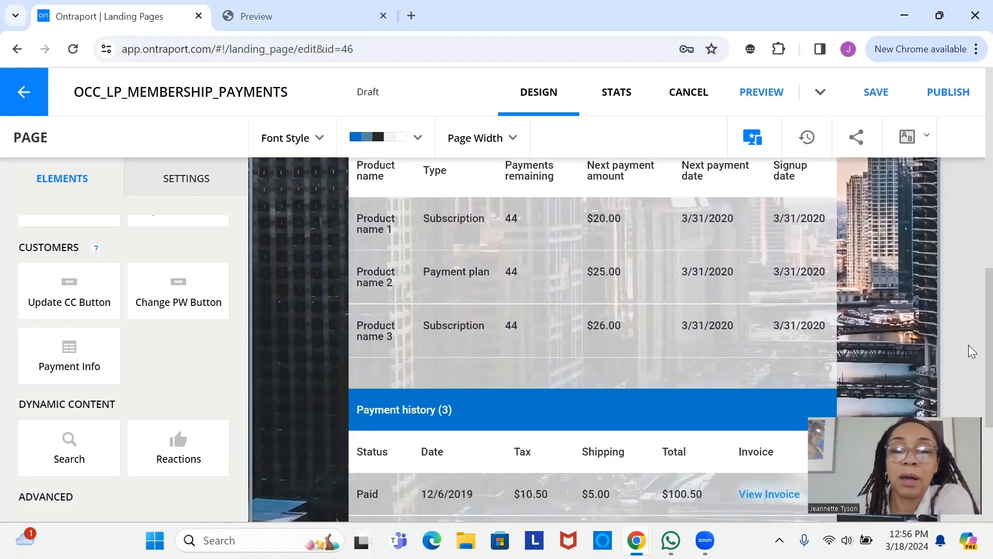
scroll(972, 390, "up", 10)
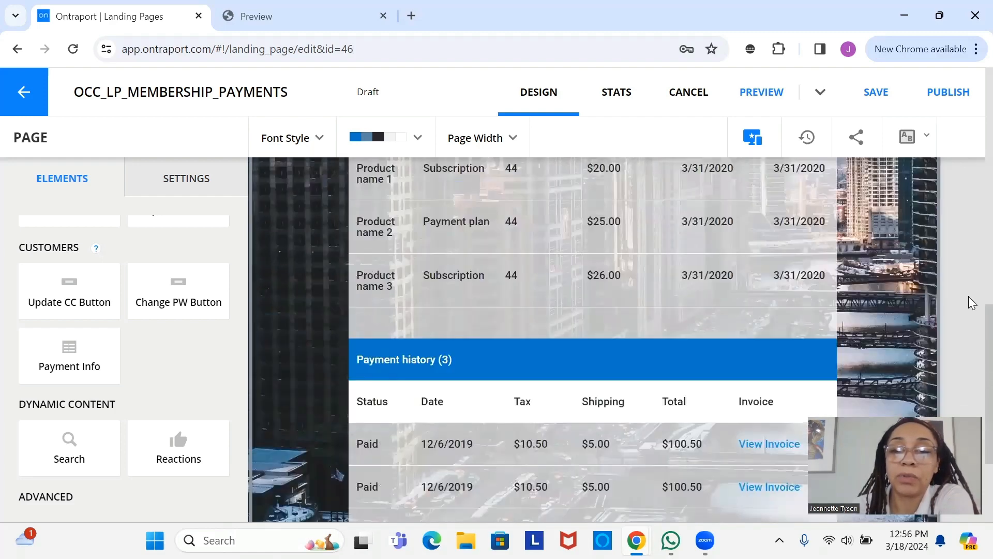
scroll(972, 165, "up", 1)
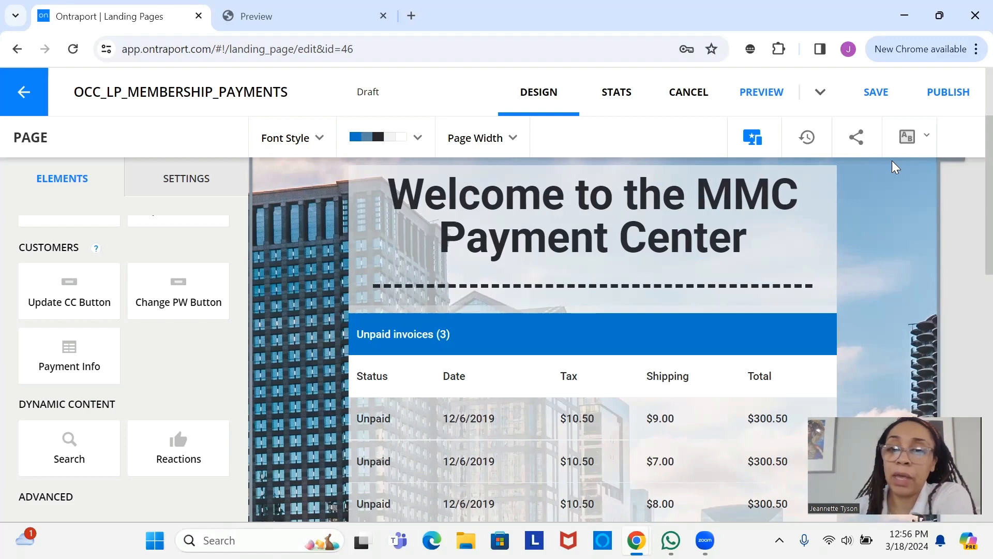
- Select the Unpaid invoices section and review the payment center page's sections
scroll(969, 234, "down", 1)
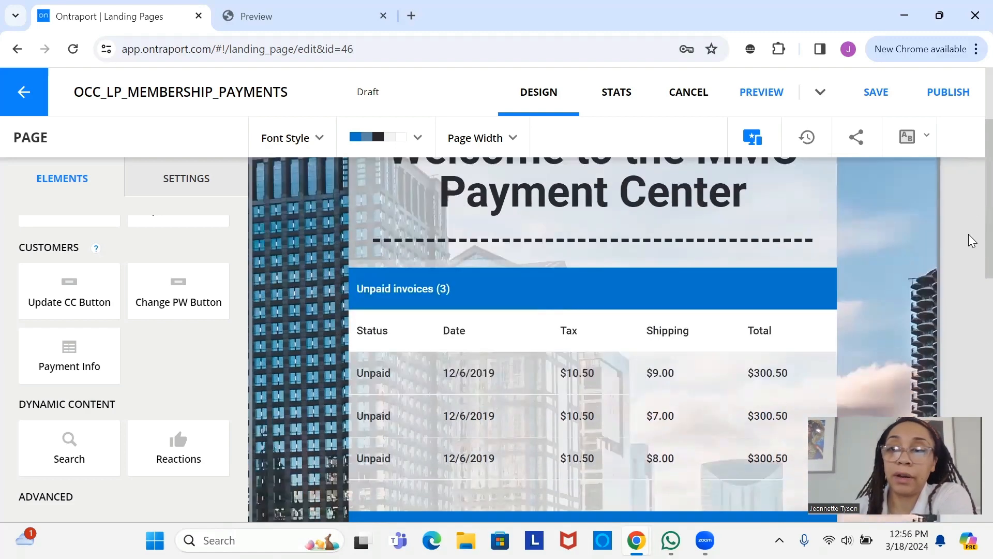
scroll(969, 258, "down", 6)
scroll(969, 275, "up", 4)
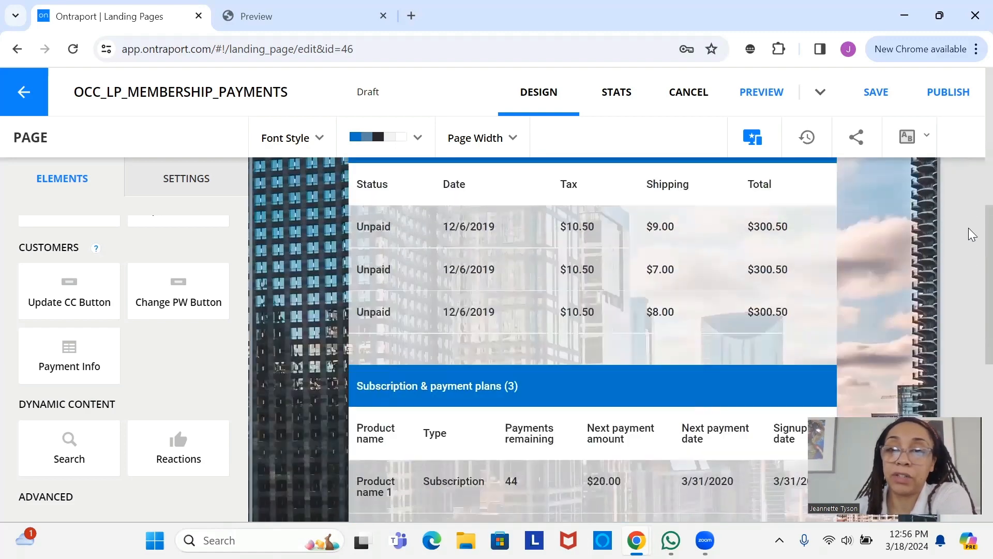
scroll(972, 228, "up", 2)
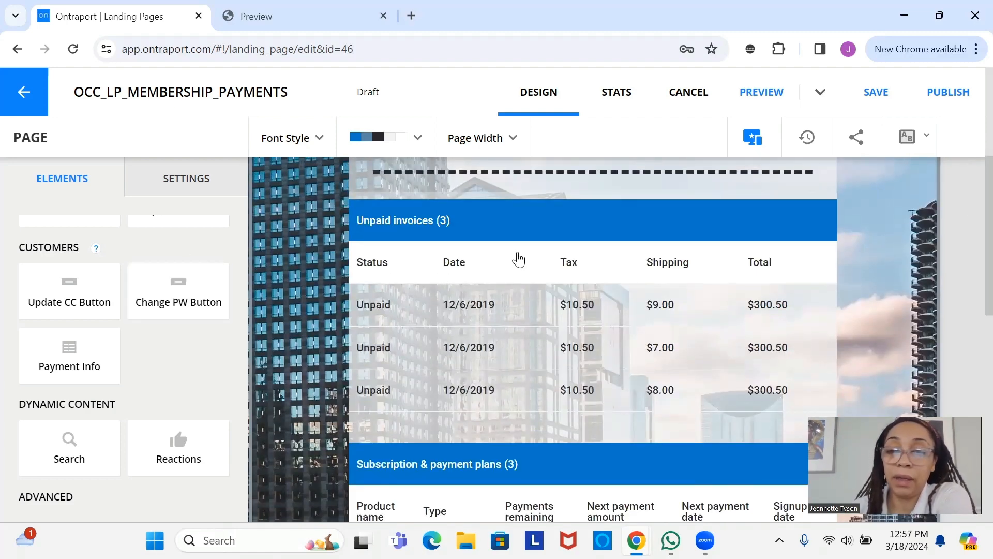
left_click(545, 265)
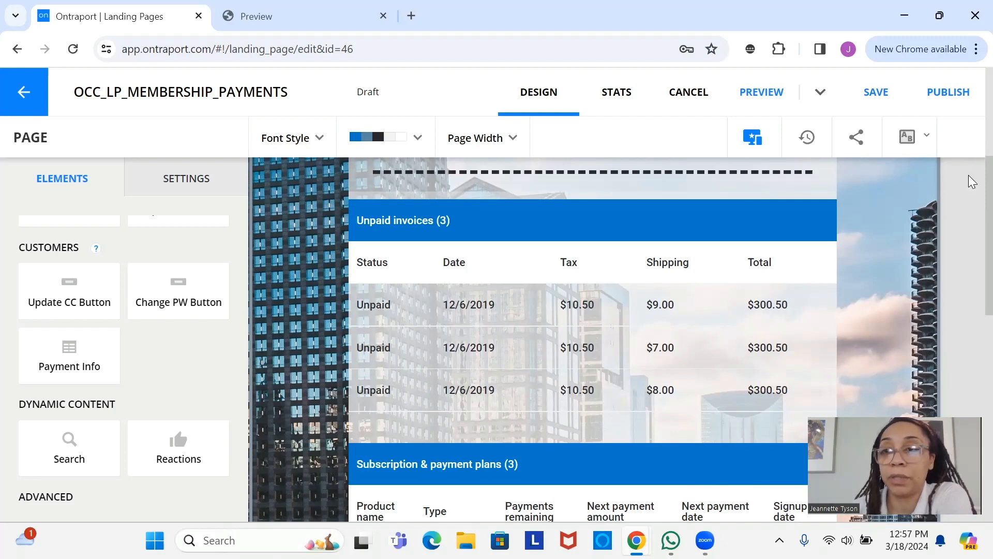
scroll(969, 209, "up", 3)
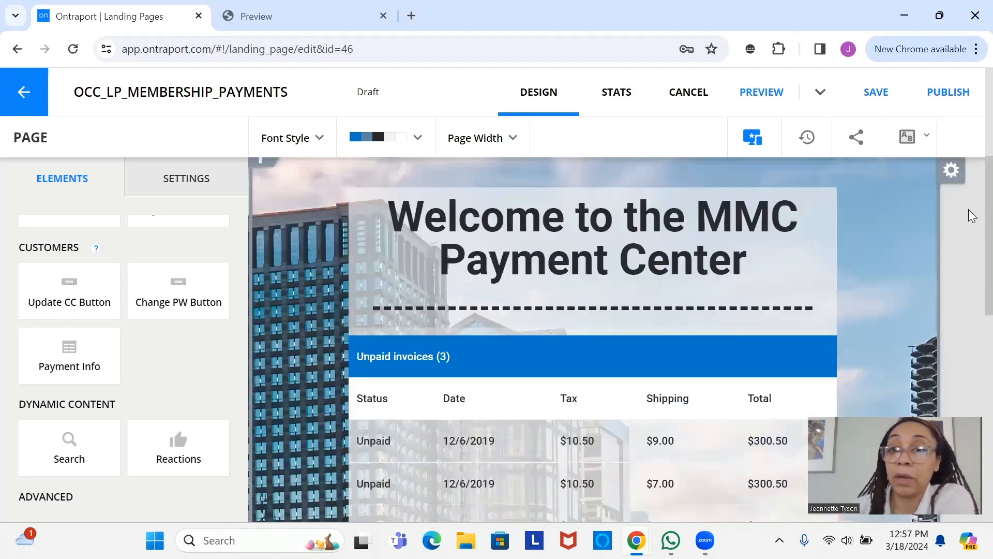
scroll(968, 209, "down", 3)
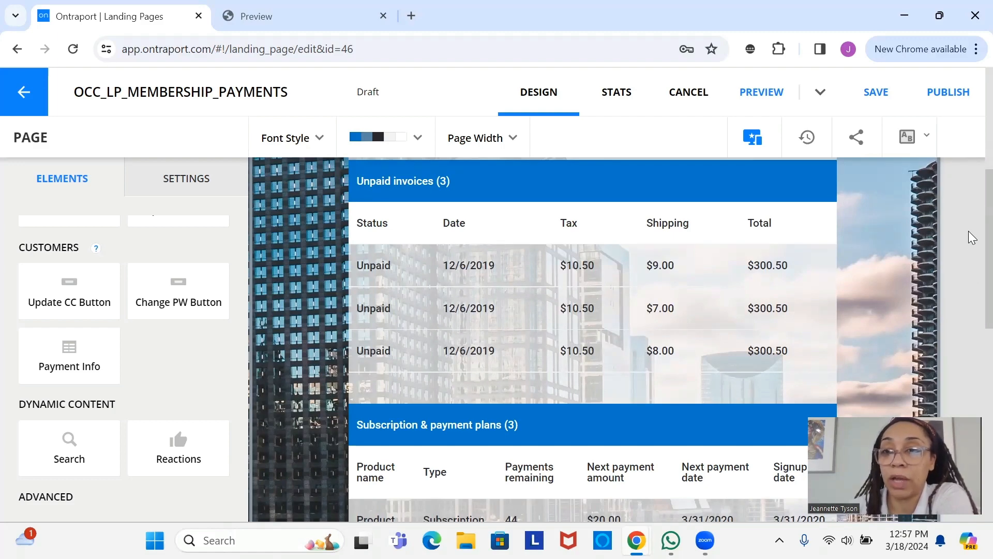
scroll(971, 279, "down", 1)
scroll(969, 325, "down", 10)
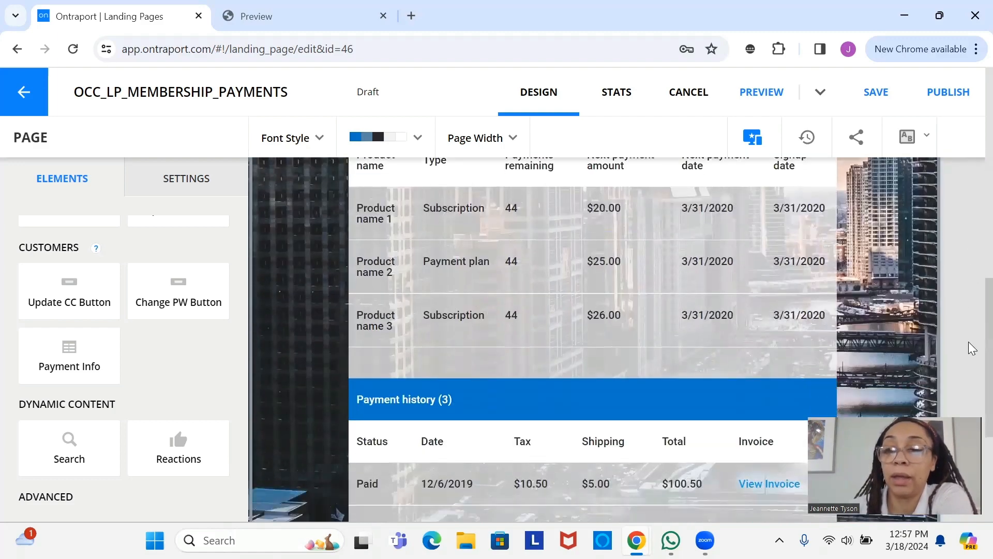
scroll(968, 378, "up", 6)
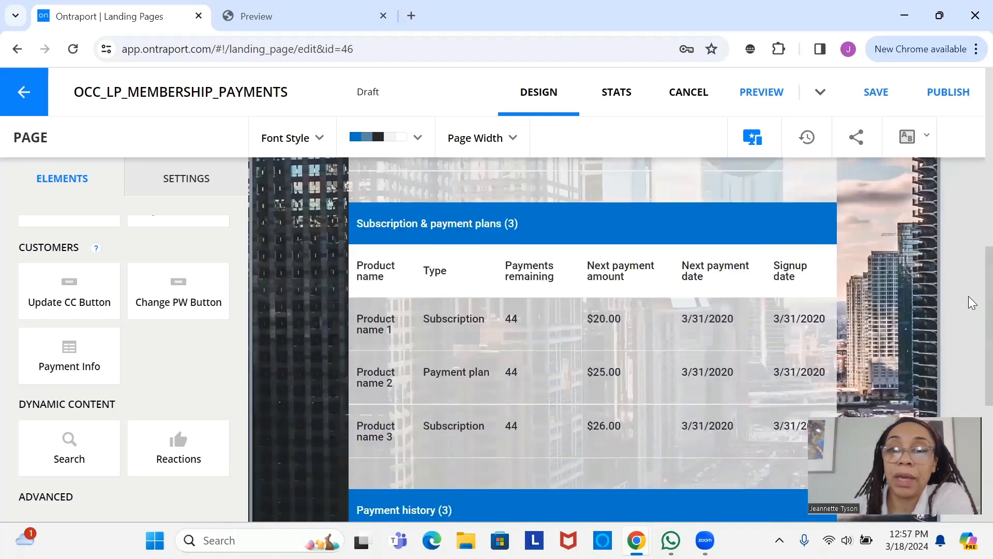
scroll(968, 344, "down", 4)
scroll(961, 383, "down", 3)
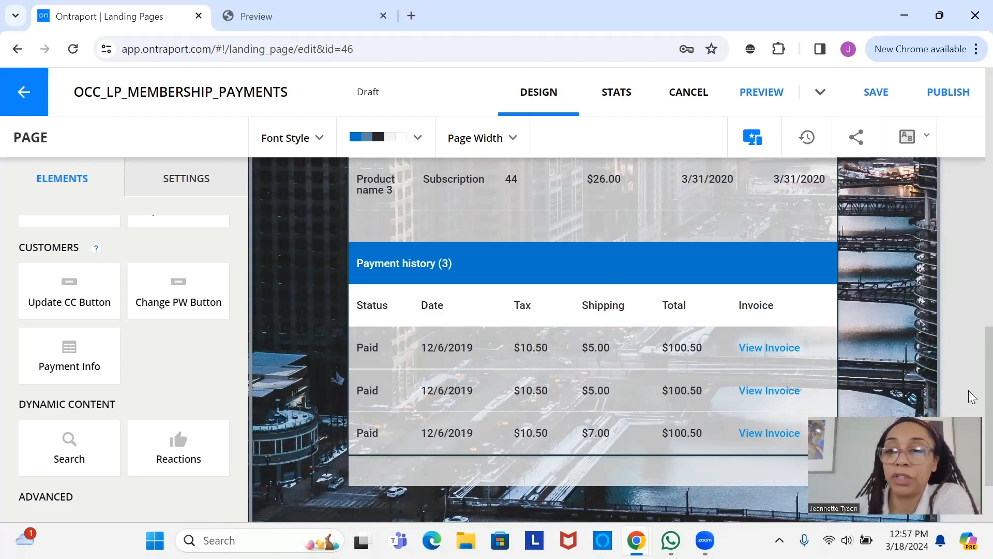
scroll(973, 381, "up", 7)
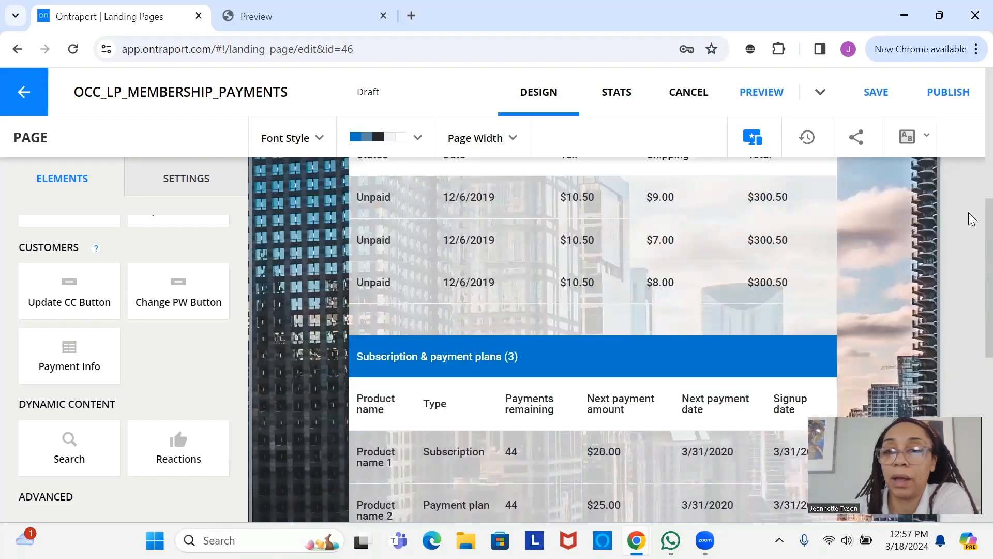
scroll(968, 192, "up", 2)
scroll(969, 197, "down", 4)
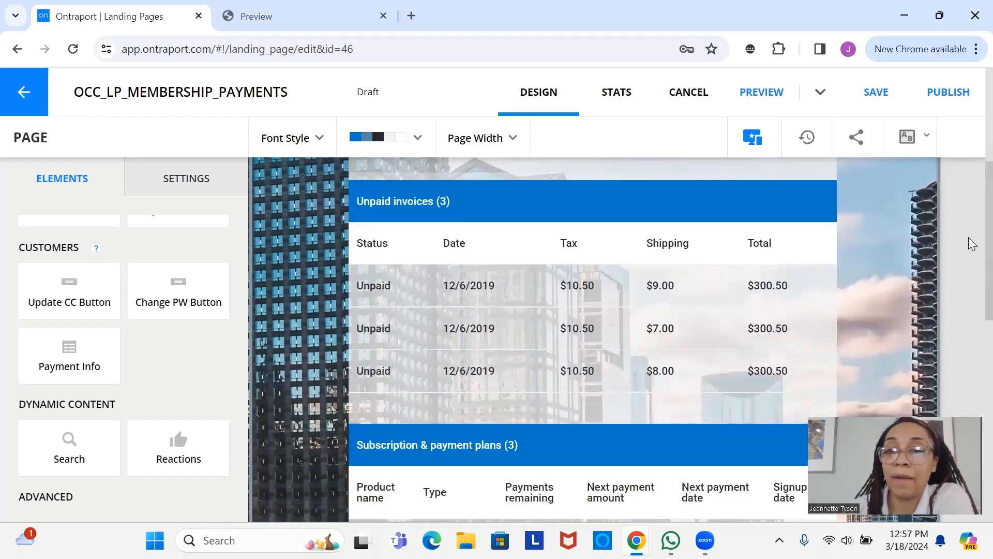
scroll(971, 236, "up", 1)
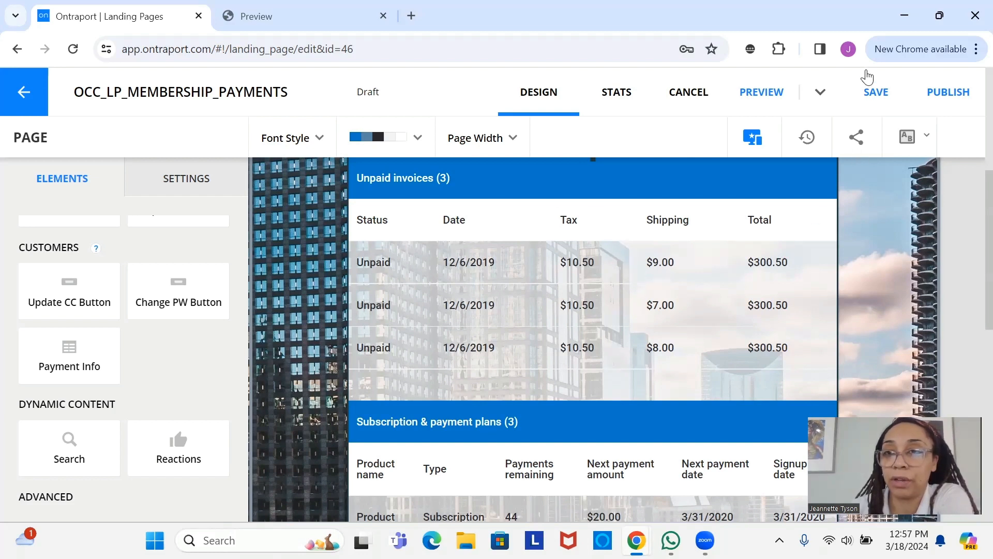
- Save the OCC_LP_MEMBERSHIP_PAYMENTS landing page and check the Payment history table
left_click(877, 92)
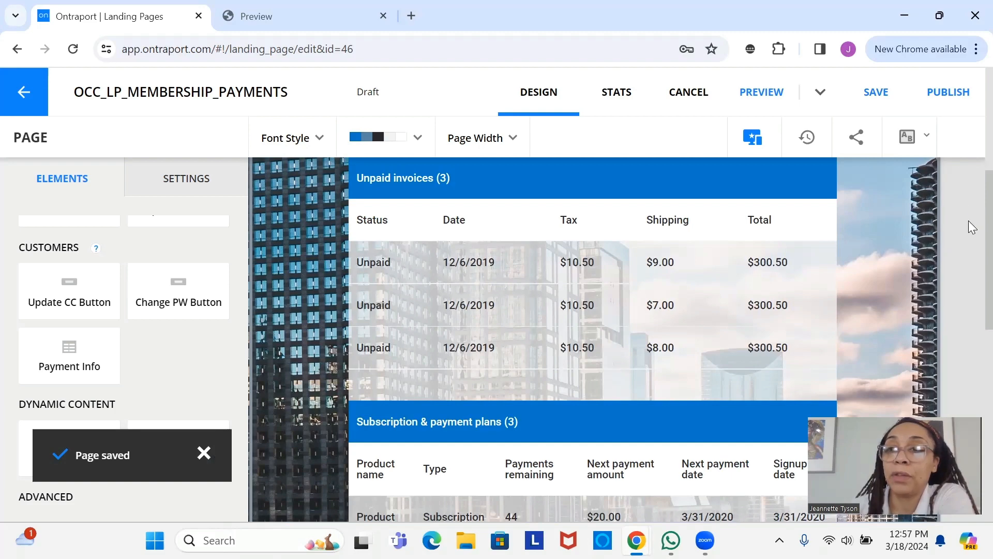
scroll(969, 202, "up", 5)
scroll(969, 218, "down", 5)
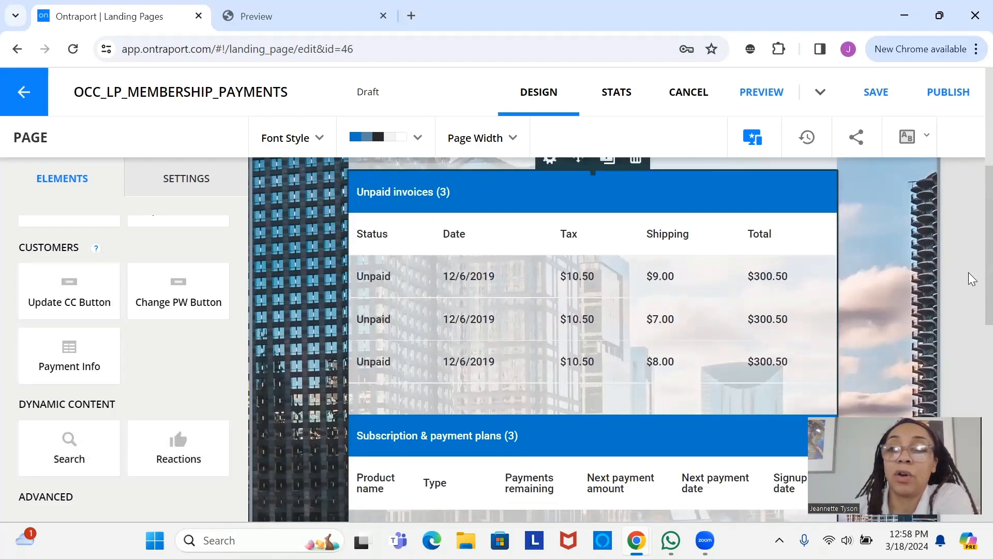
scroll(969, 310, "down", 6)
scroll(459, 389, "down", 4)
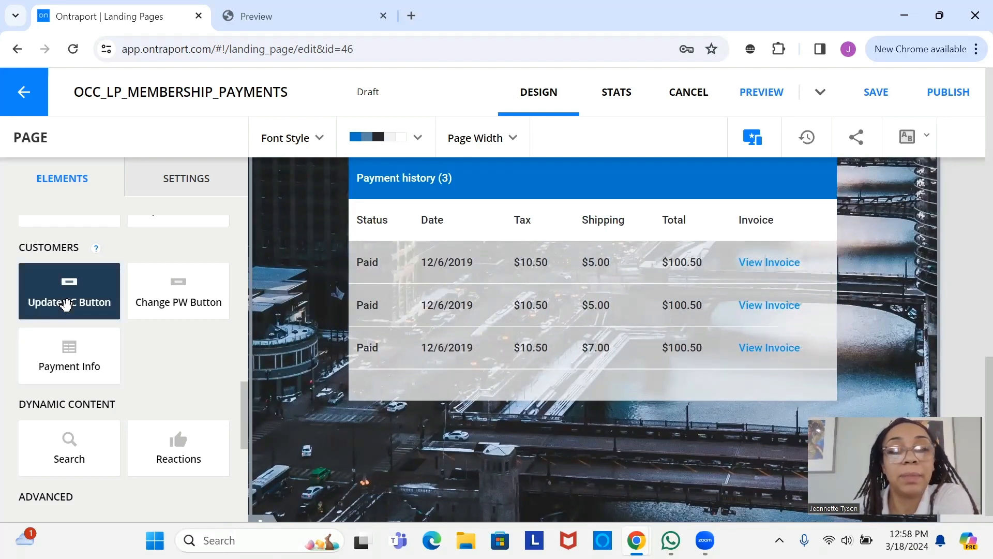
- Add an Update Credit Card button below Payment history and set it to Label Width
left_click_drag(65, 305, 585, 378)
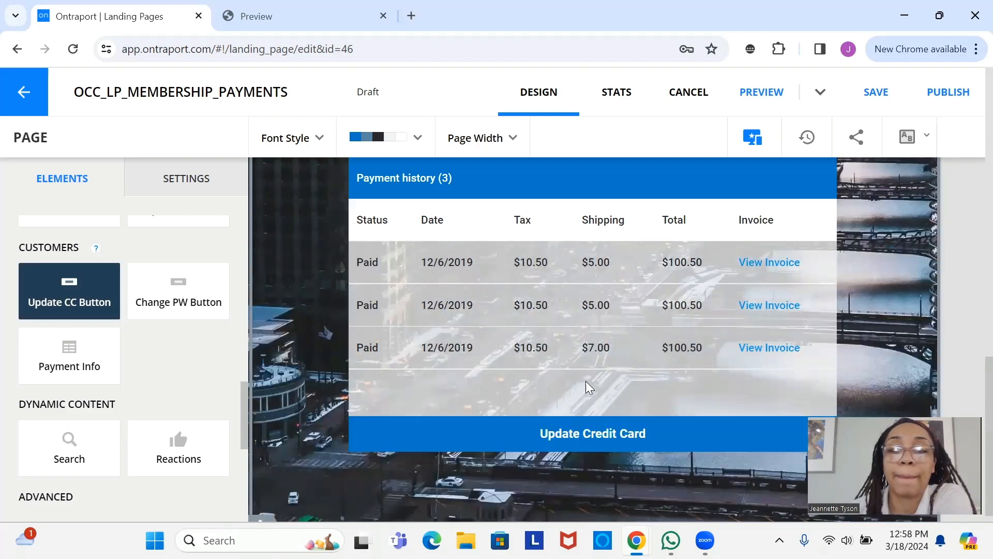
left_click(611, 439)
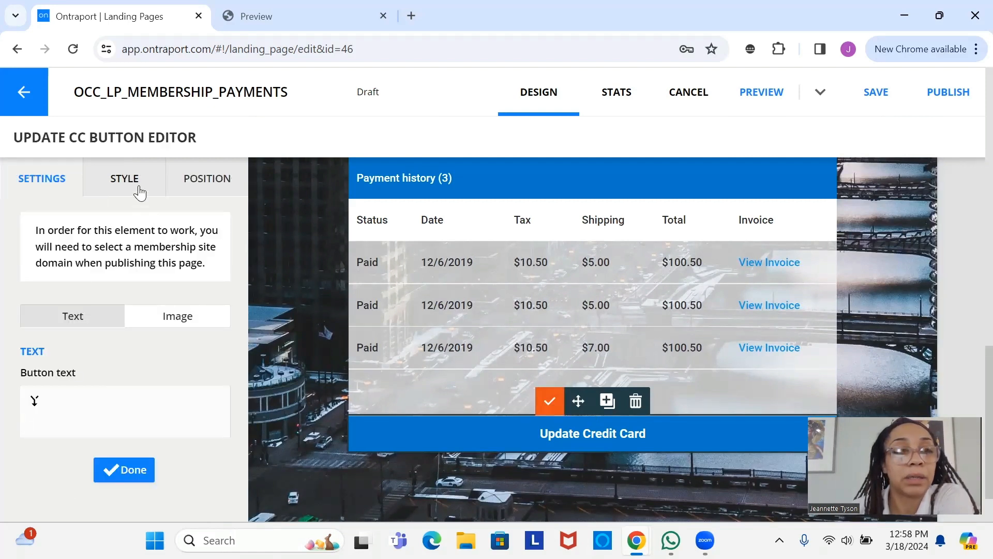
left_click(140, 192)
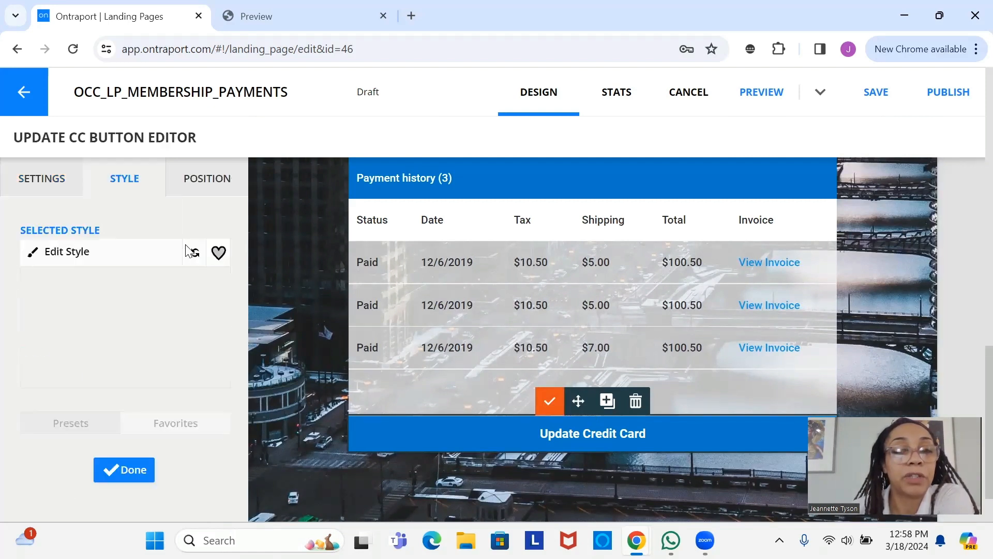
left_click(133, 261)
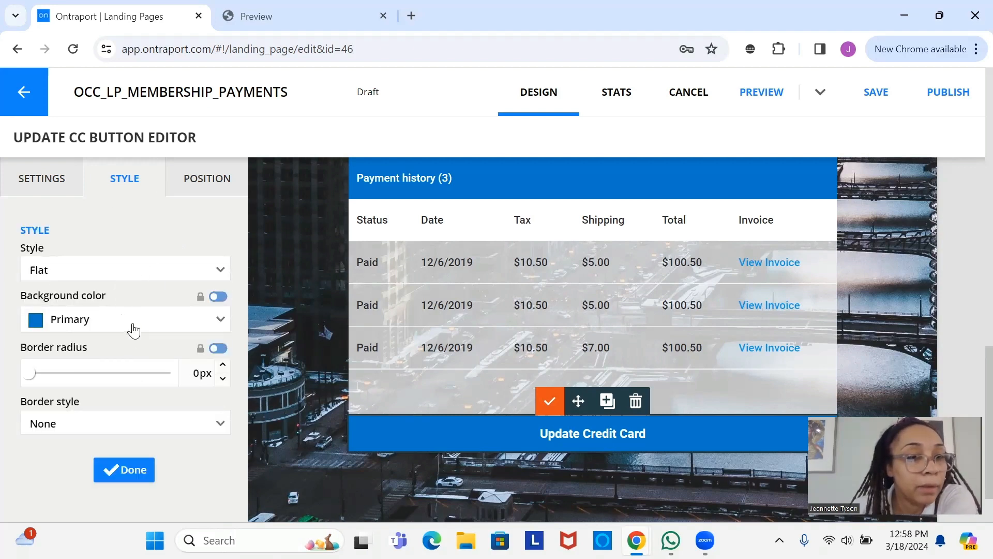
scroll(197, 350, "down", 5)
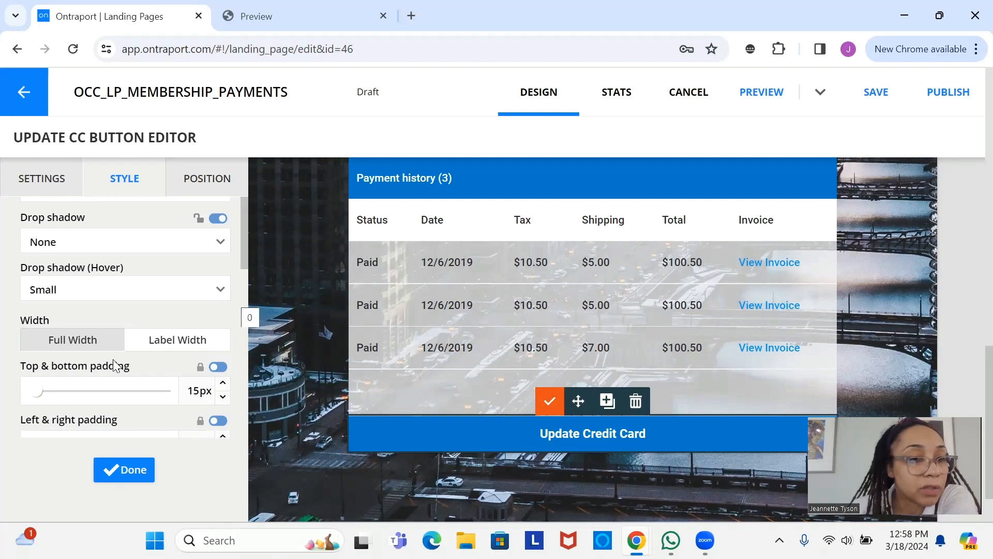
left_click(54, 338)
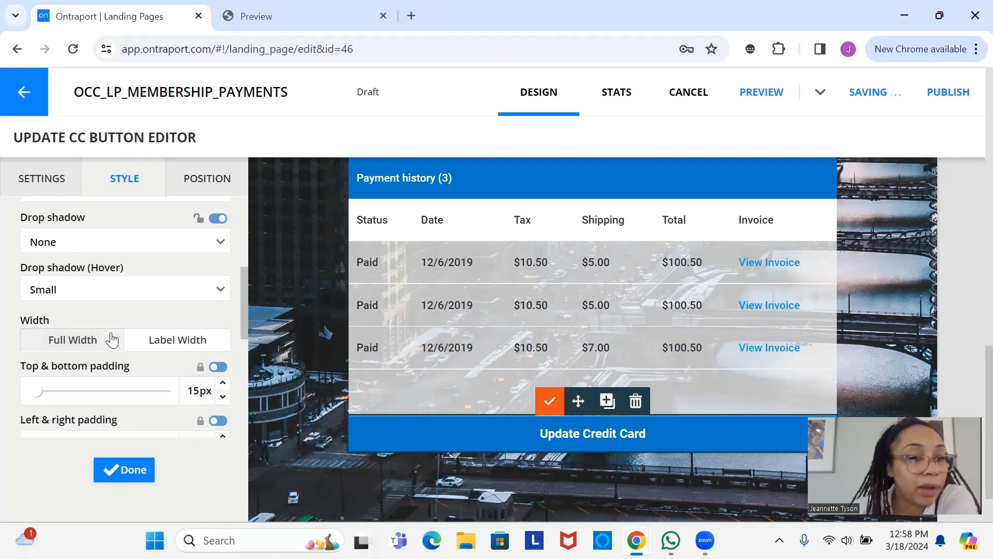
left_click(175, 343)
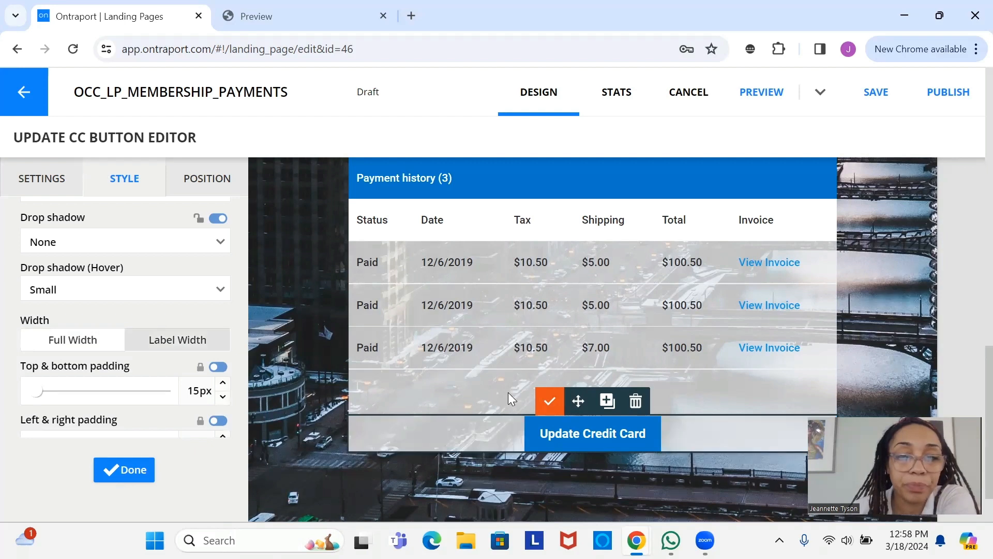
- Raise the button's bottom margin to 19px and finish editing it
left_click(225, 181)
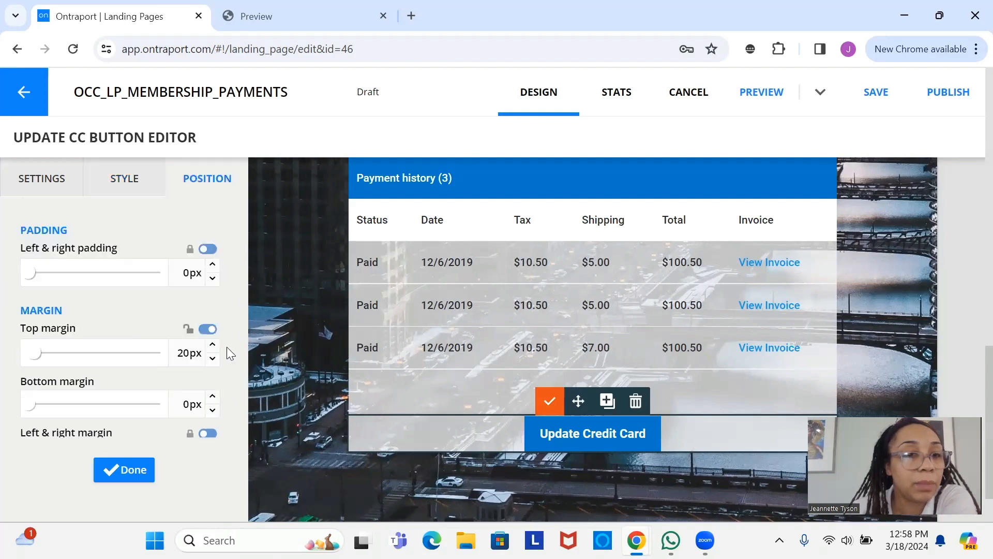
left_click(214, 396)
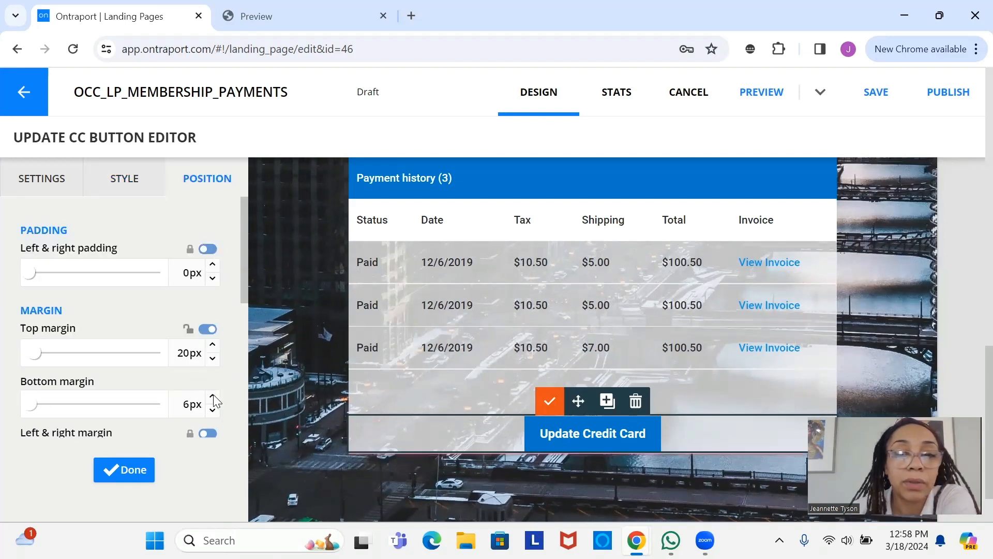
left_click(214, 396)
left_click(213, 397)
left_click(213, 396)
left_click(213, 397)
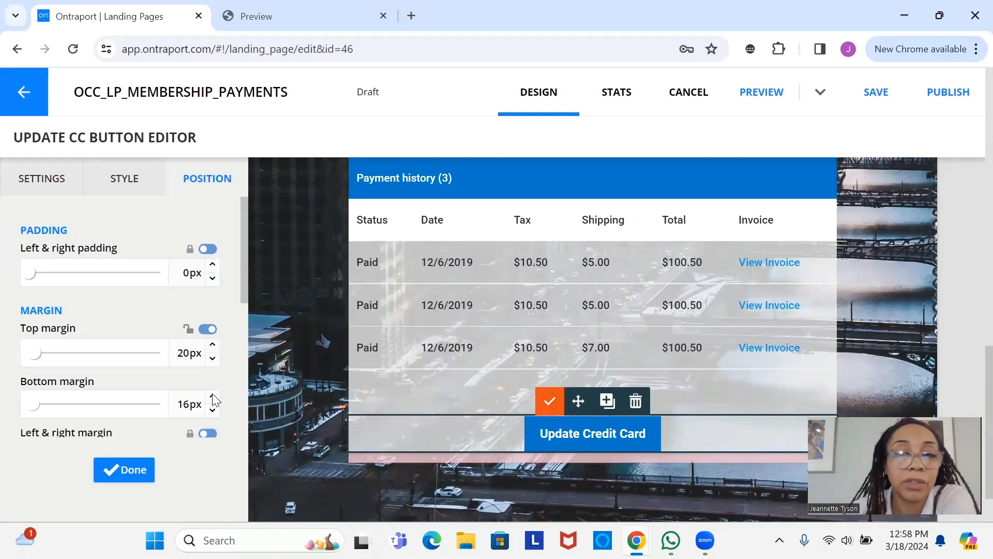
left_click(212, 396)
left_click(212, 396)
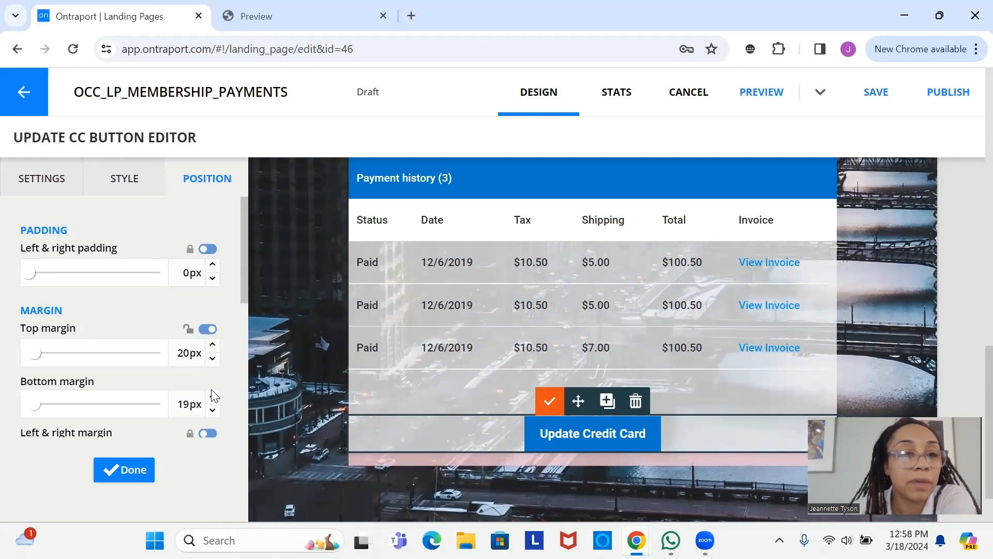
left_click(142, 474)
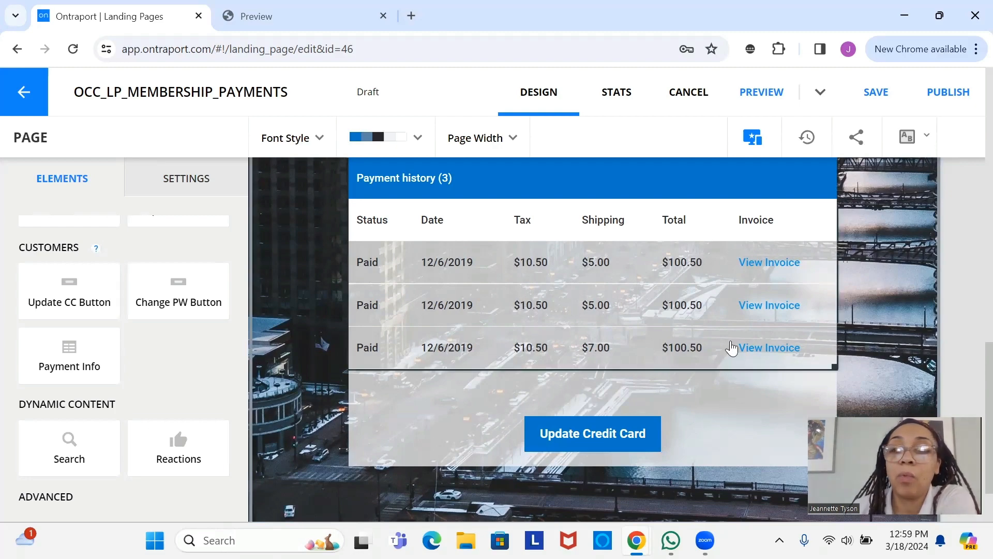
- Review the payment center page, save it, and publish to reach the 'Page not protected' warning
scroll(972, 368, "up", 10)
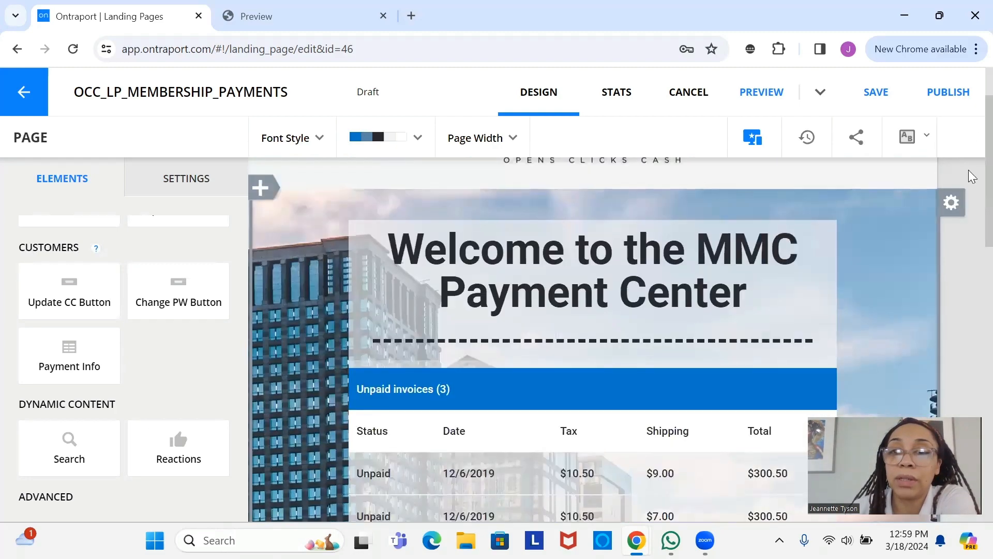
scroll(972, 176, "down", 8)
scroll(972, 322, "down", 5)
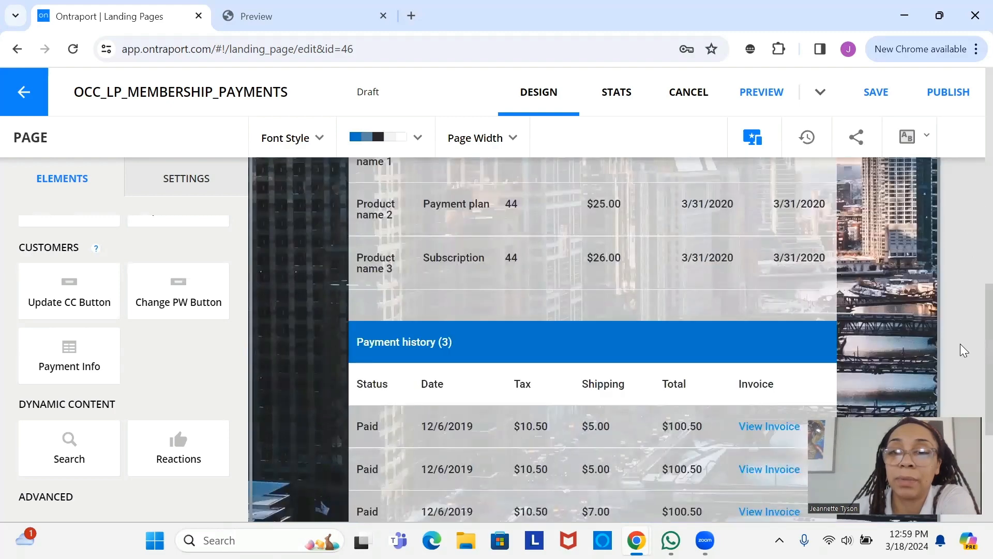
scroll(951, 343, "up", 5)
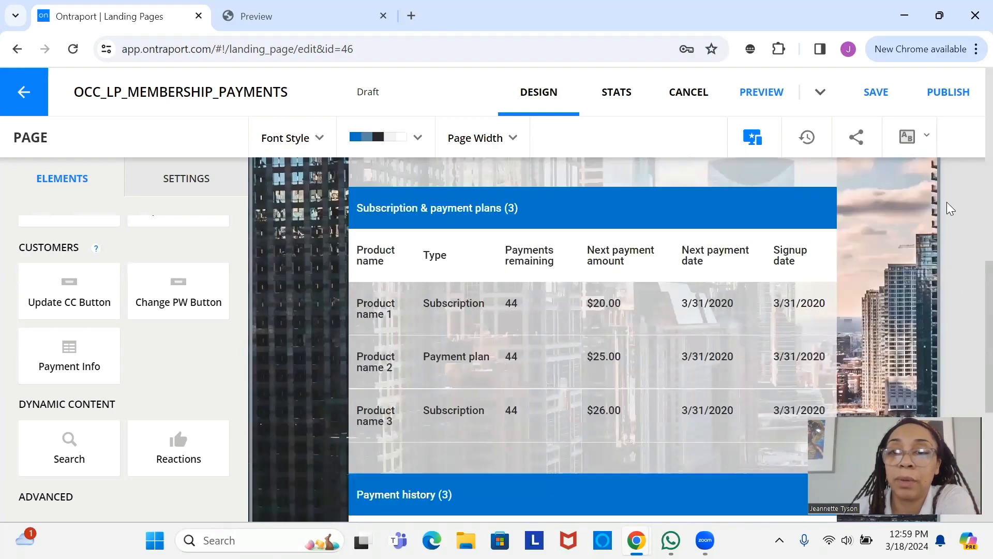
scroll(947, 203, "up", 1)
scroll(950, 331, "down", 6)
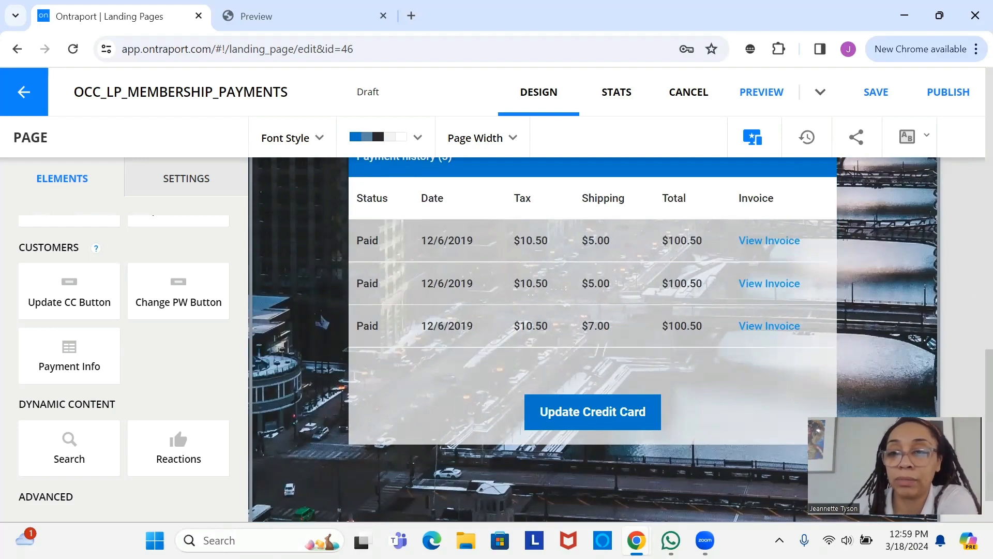
scroll(969, 286, "up", 15)
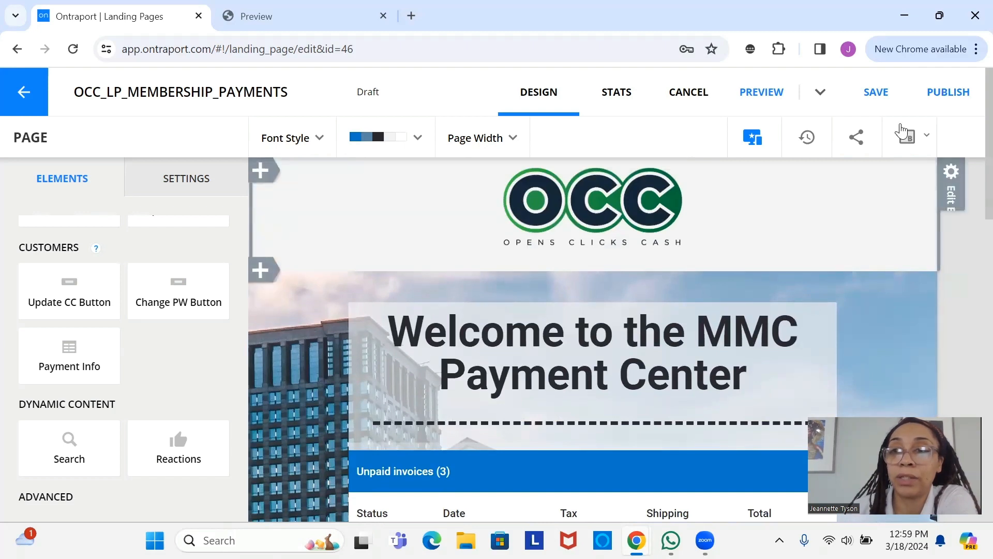
left_click(877, 104)
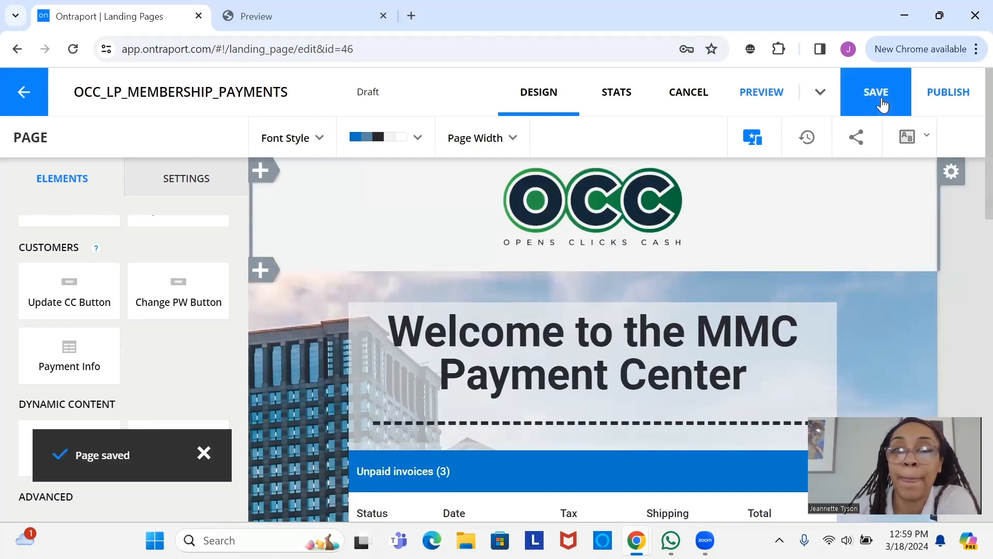
left_click(968, 97)
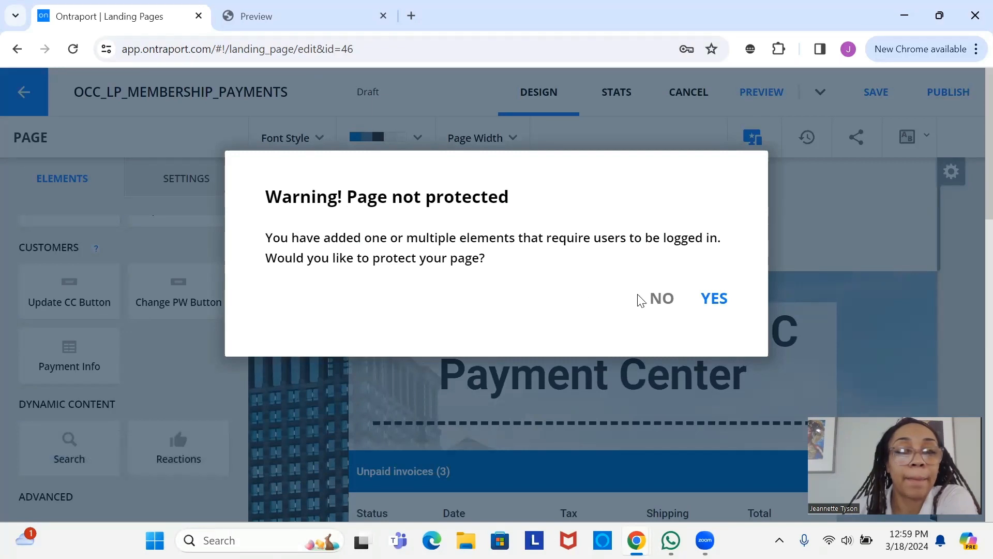
- Accept page protection, cancel publishing, and restrict Display Settings to All logged in members
left_click(662, 298)
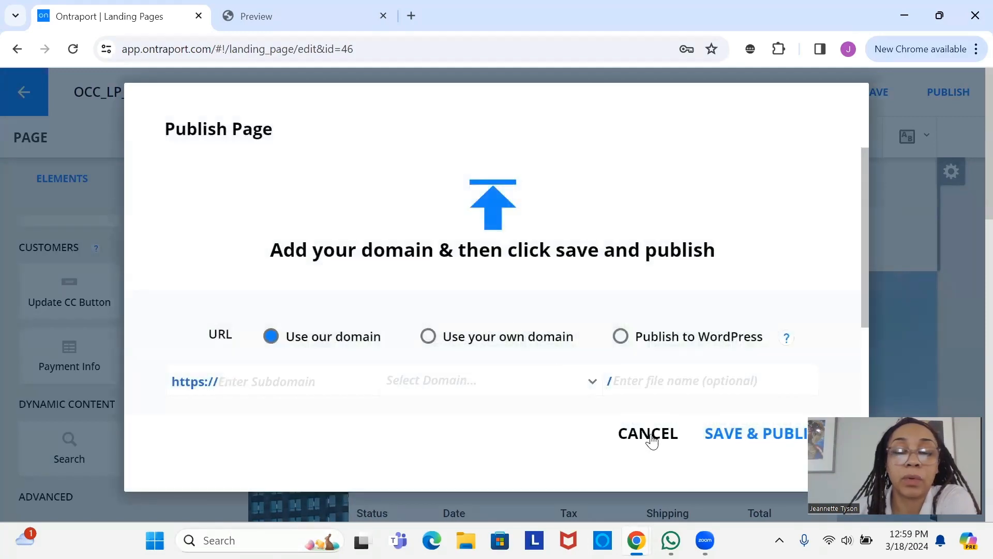
left_click(651, 436)
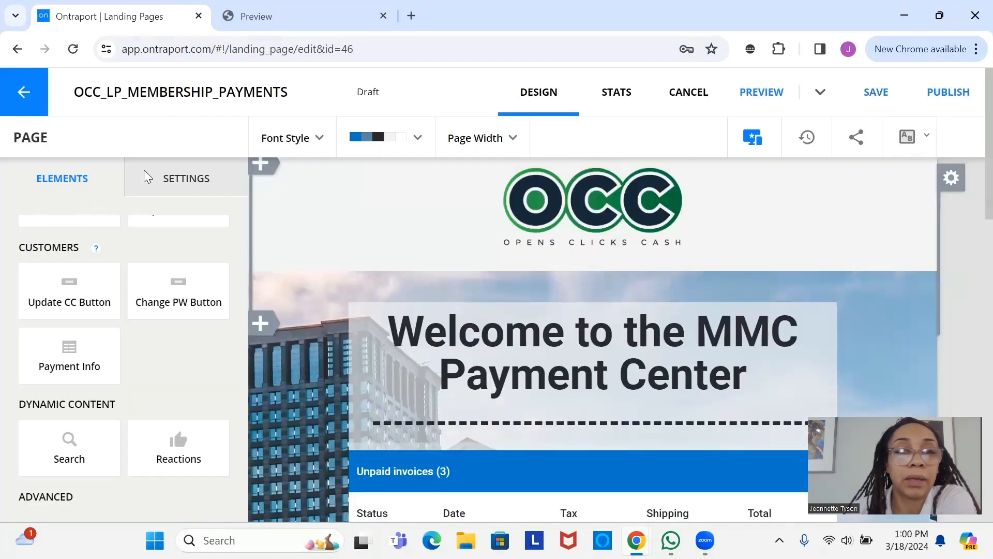
left_click(176, 176)
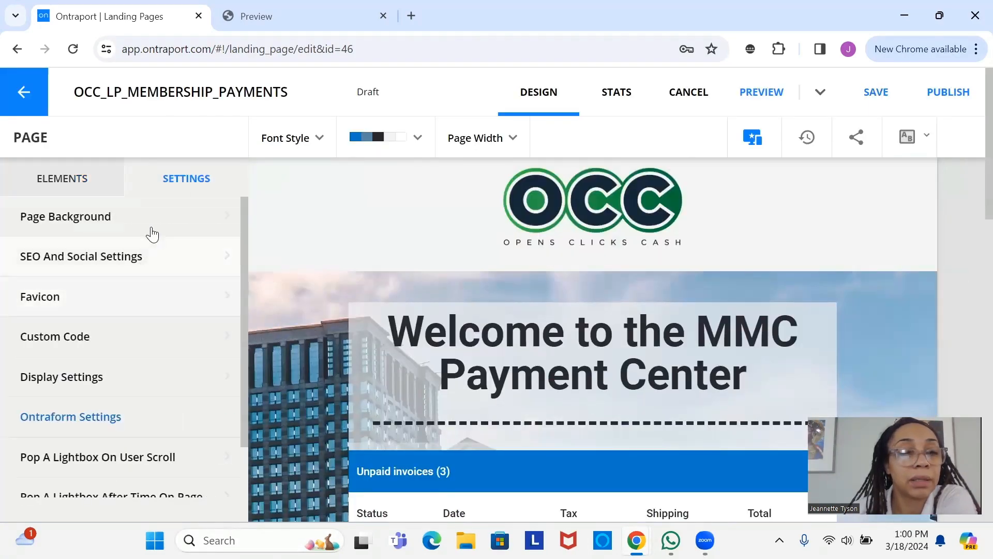
left_click(145, 383)
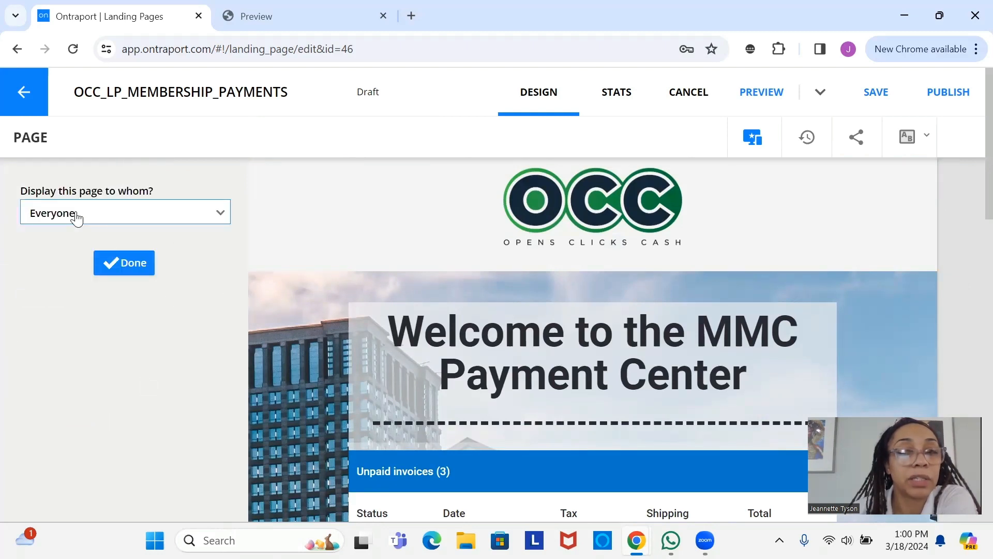
left_click(170, 218)
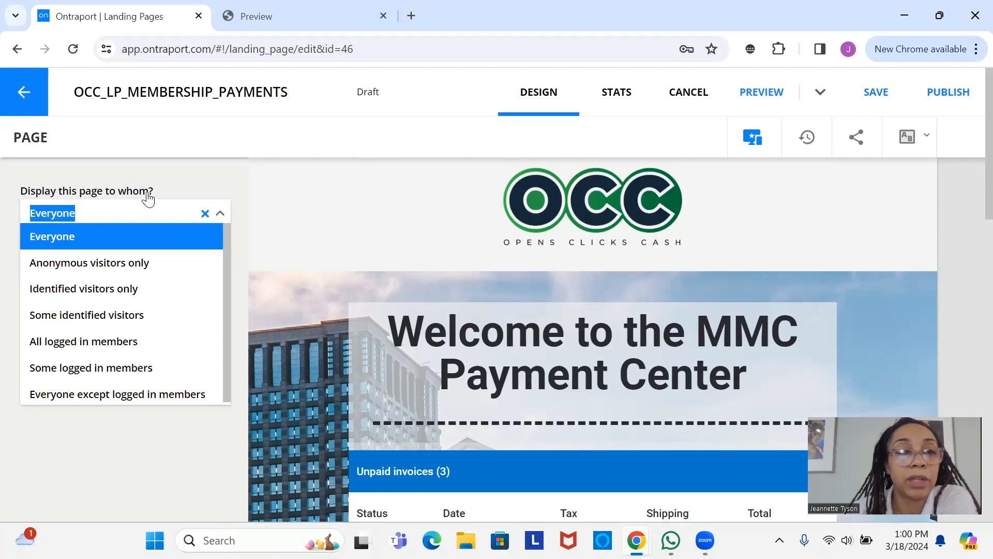
left_click(151, 346)
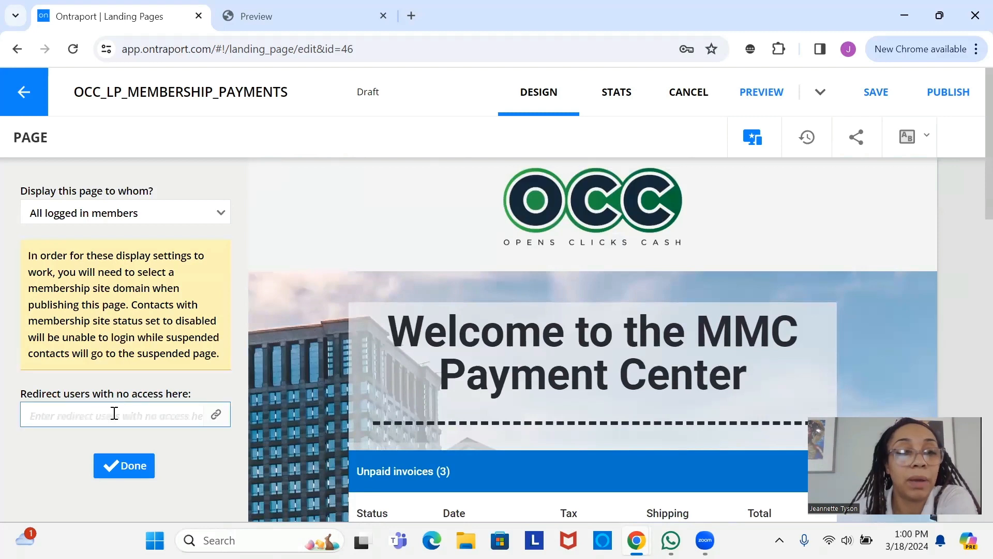
- Leave the no-access redirect link empty, confirm display settings, save, and start publishing again
left_click(203, 415)
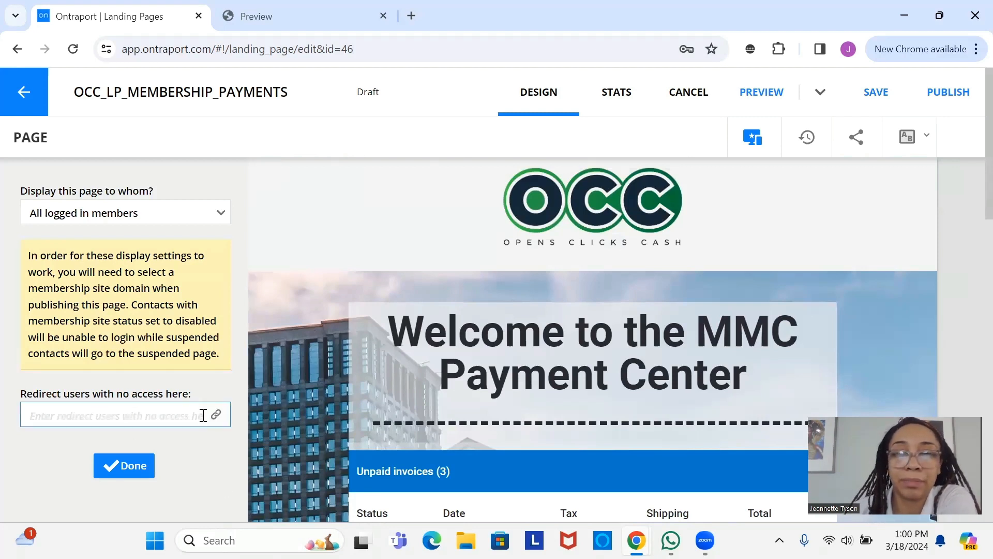
left_click(152, 433)
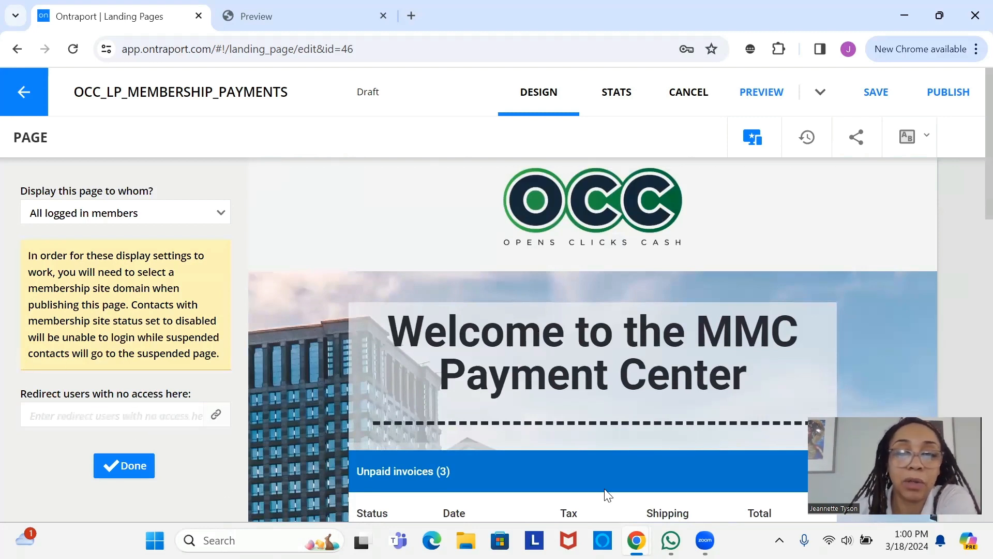
scroll(584, 424, "down", 5)
scroll(584, 423, "up", 5)
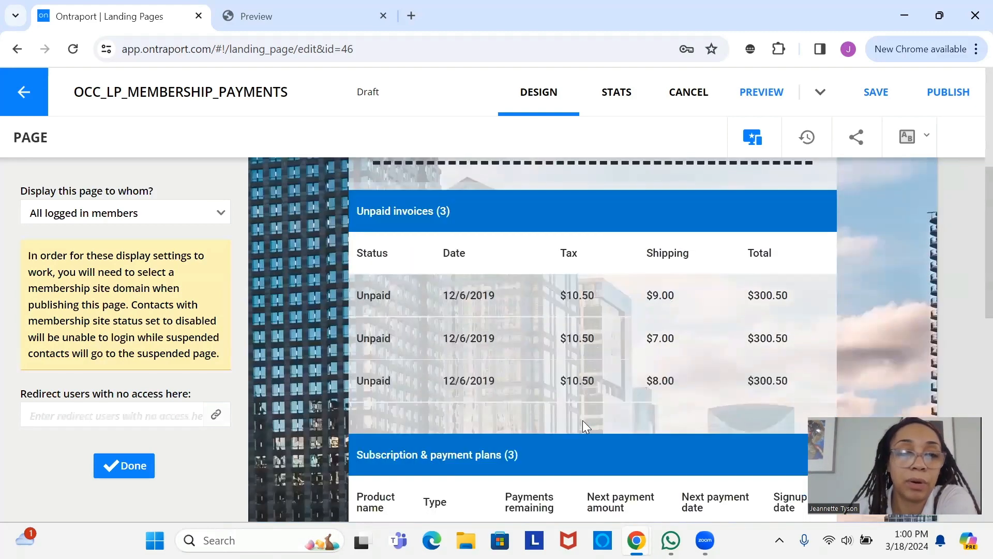
left_click(69, 412)
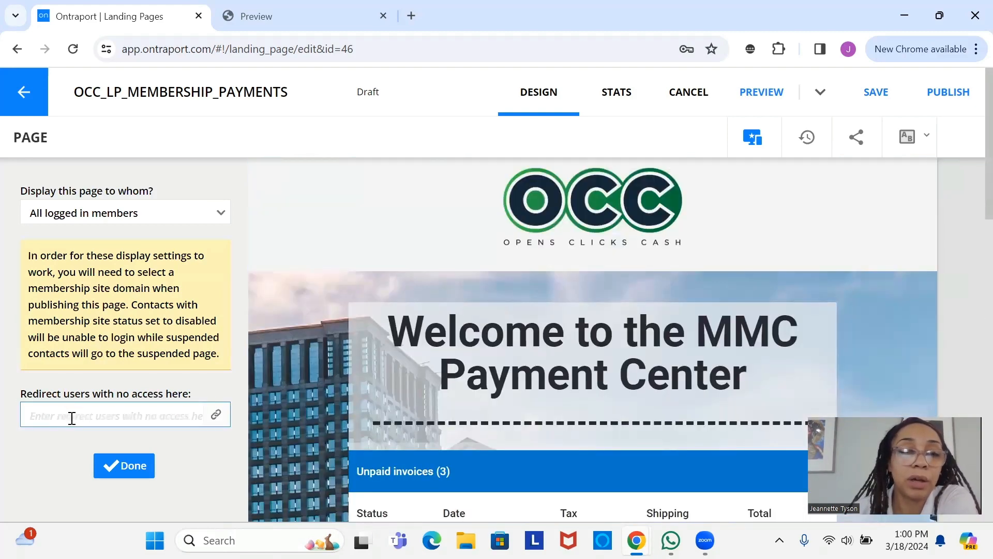
left_click(171, 416)
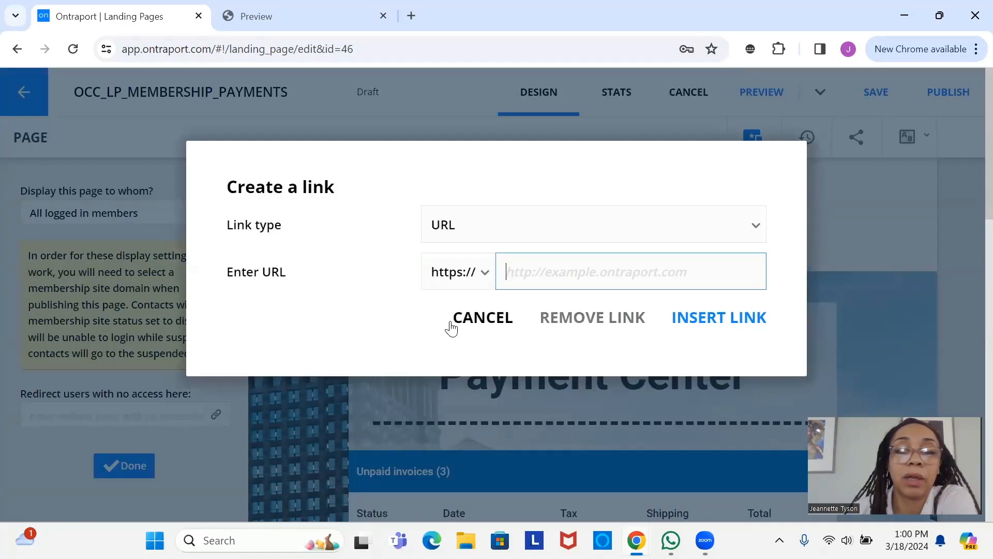
left_click(479, 317)
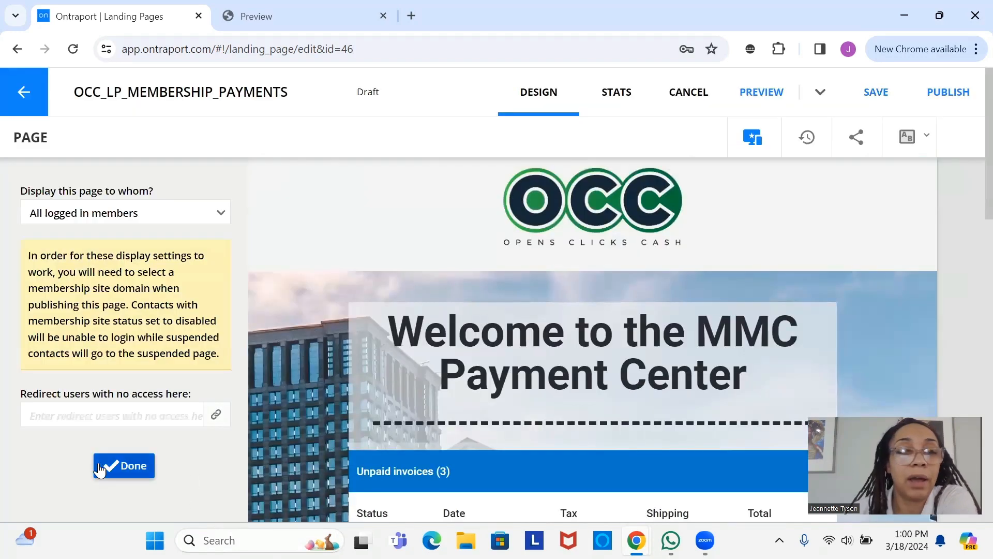
left_click(122, 469)
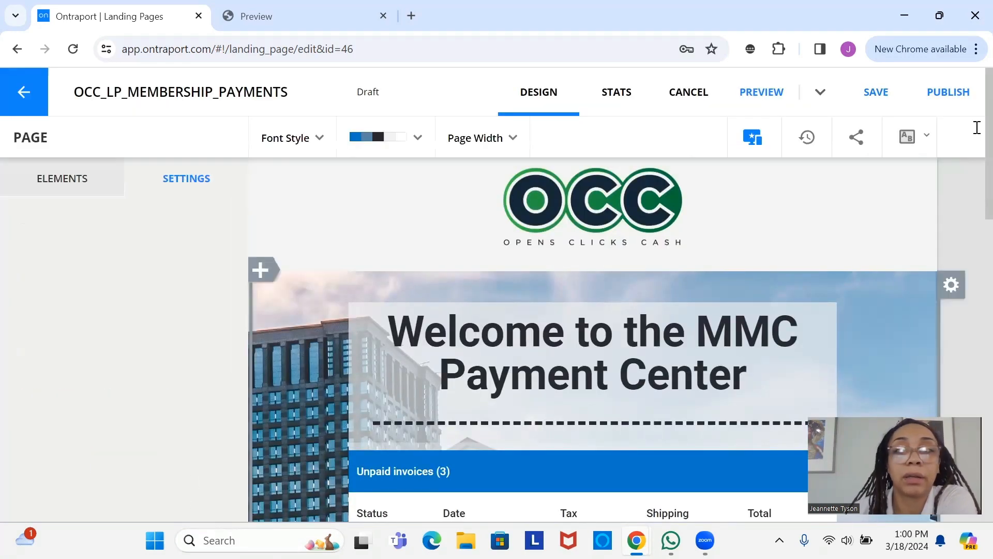
left_click(882, 93)
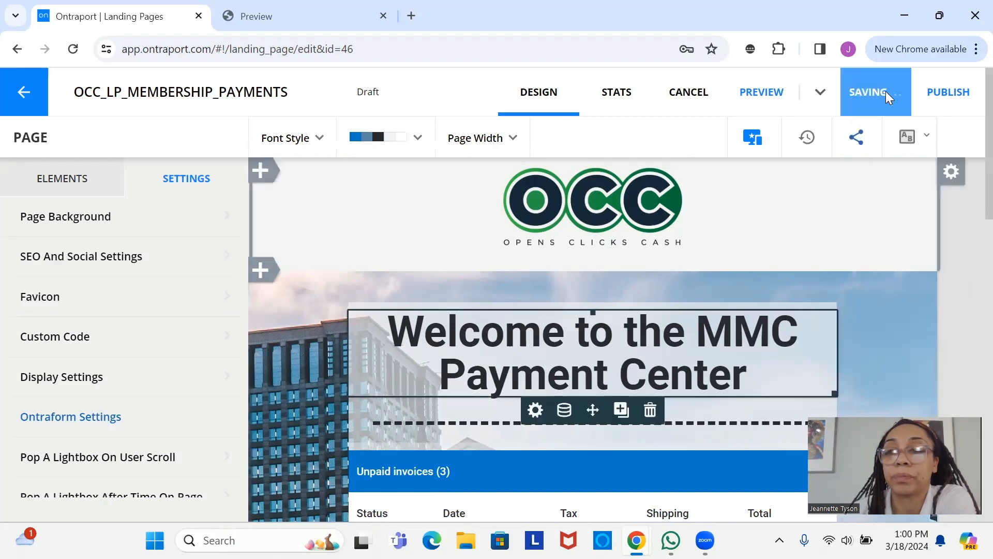
left_click(953, 93)
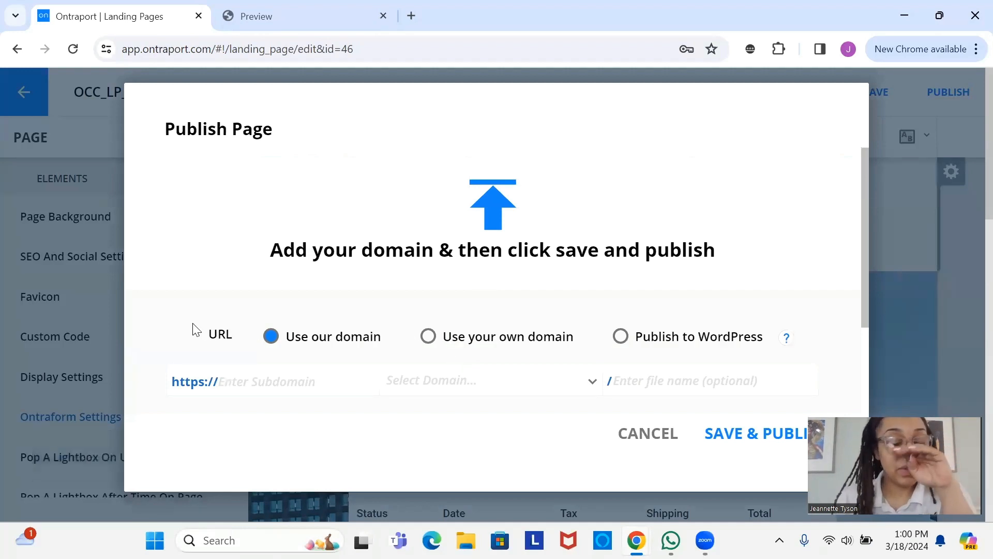
- Publish the page at testportal.mytemporarydomain.com/paymentcenter and close the confirmation
left_click(275, 385)
type("t")
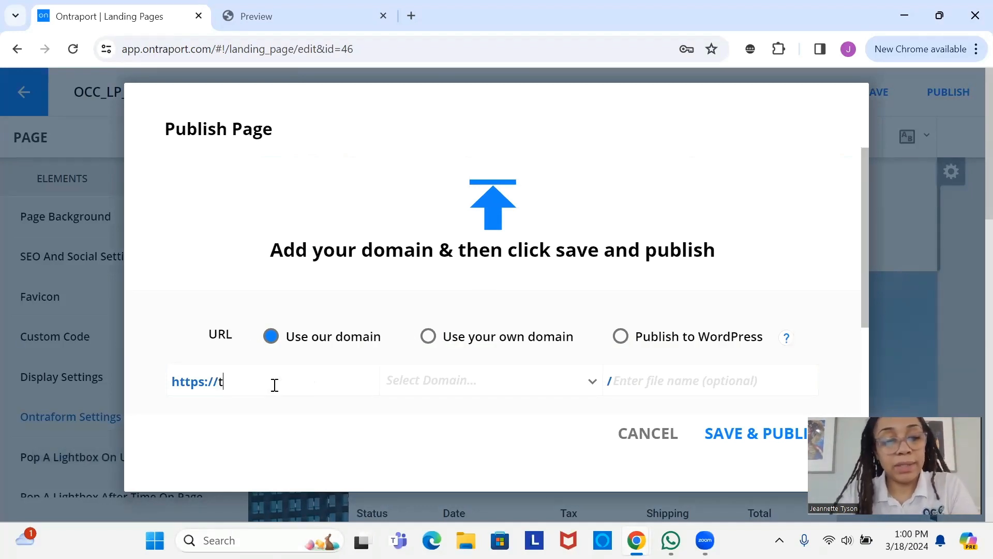
type("estpo")
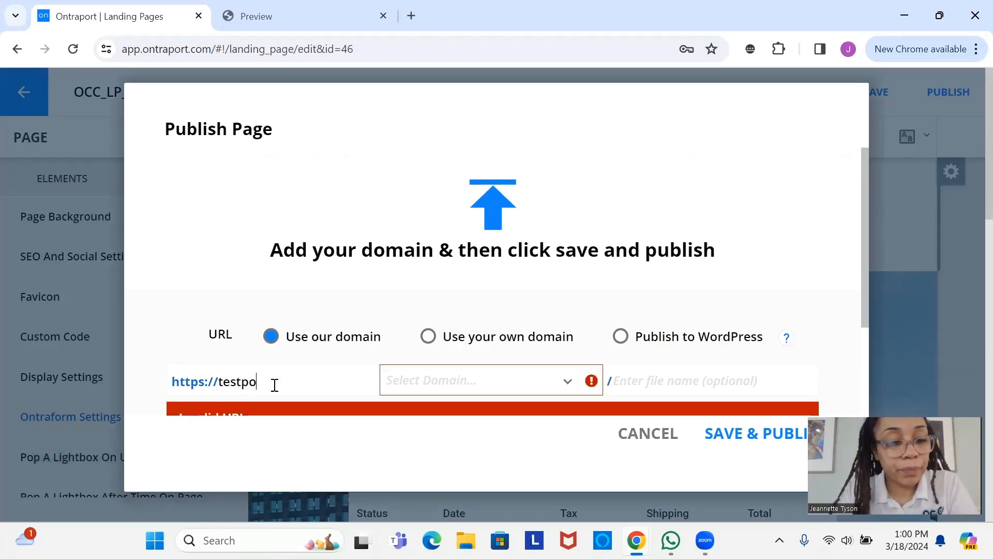
type("rtal")
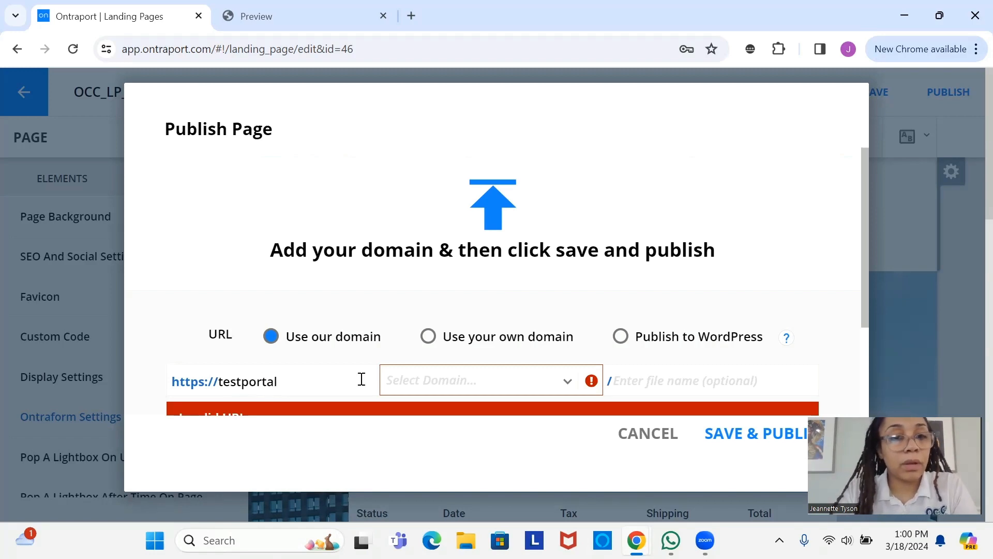
left_click(424, 384)
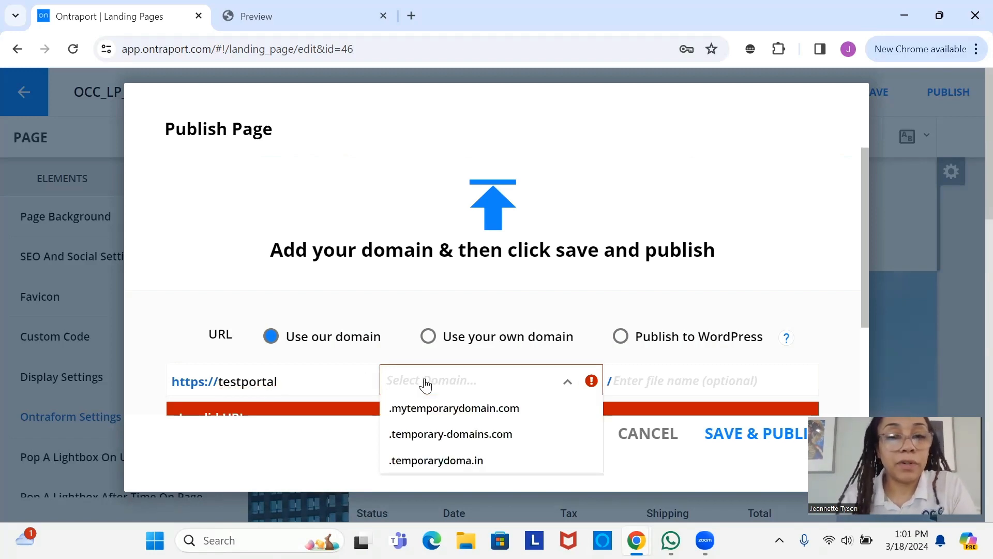
left_click(445, 410)
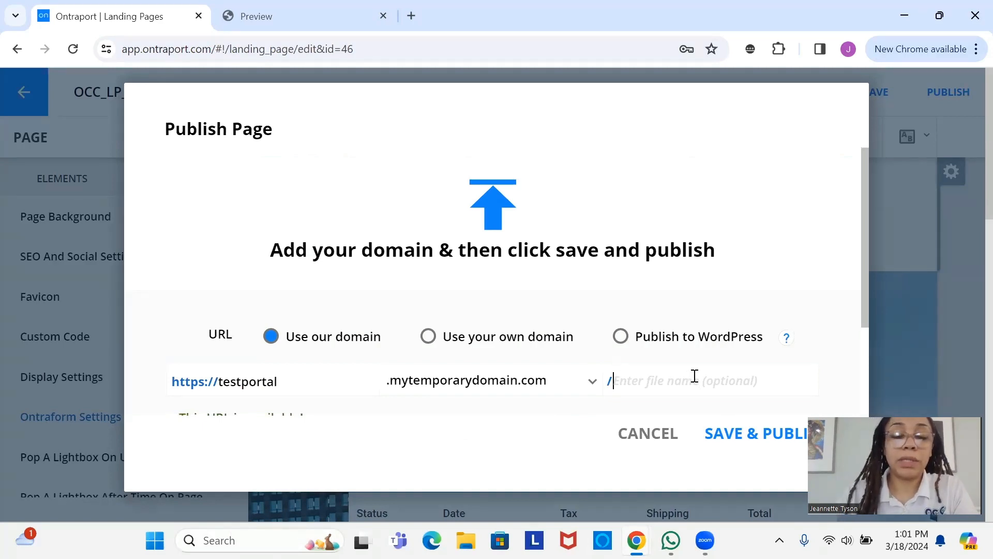
type("pay")
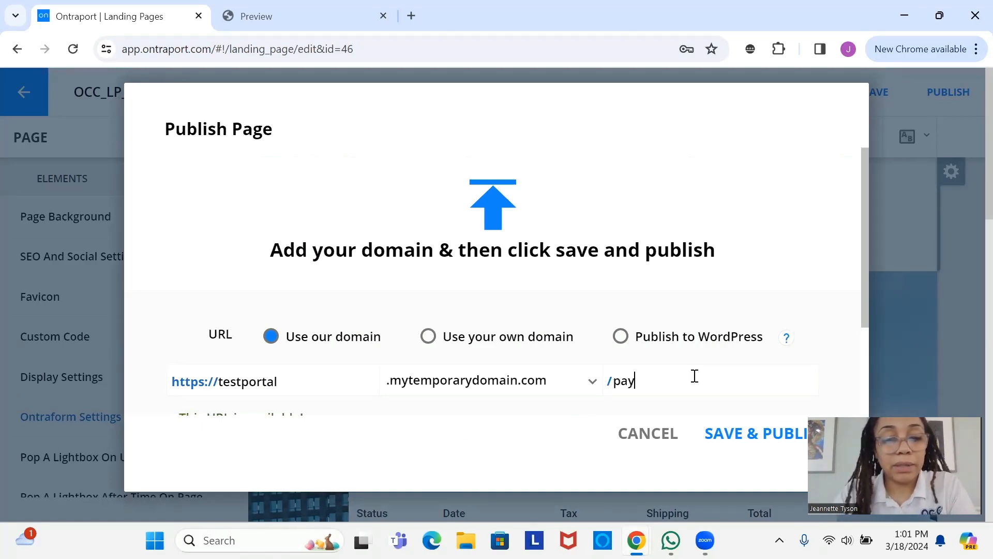
type("mentcenter")
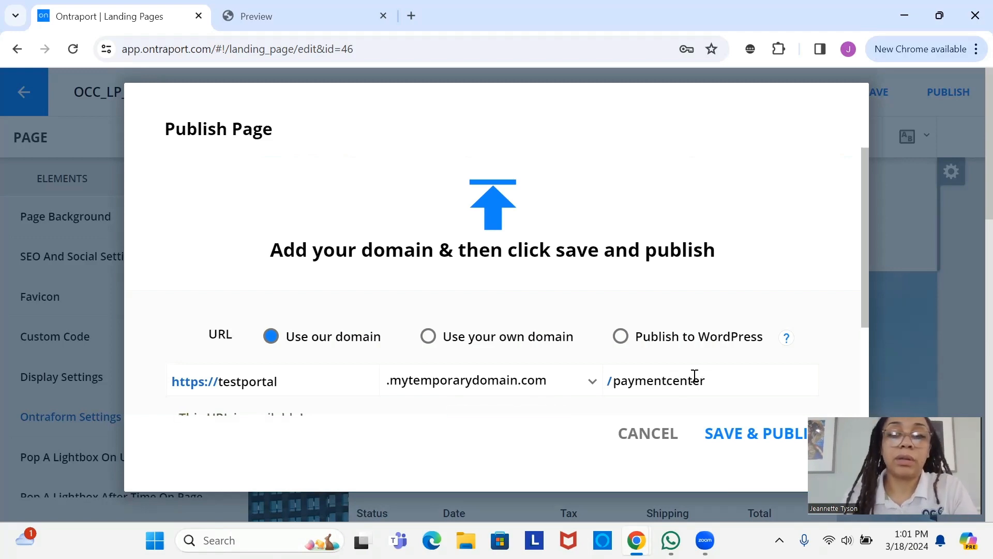
left_click(735, 440)
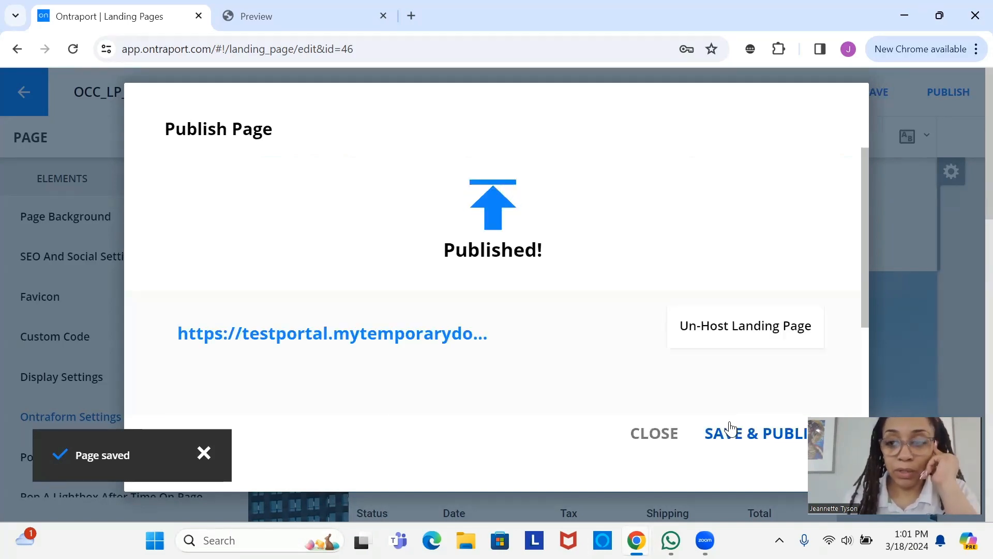
left_click(655, 433)
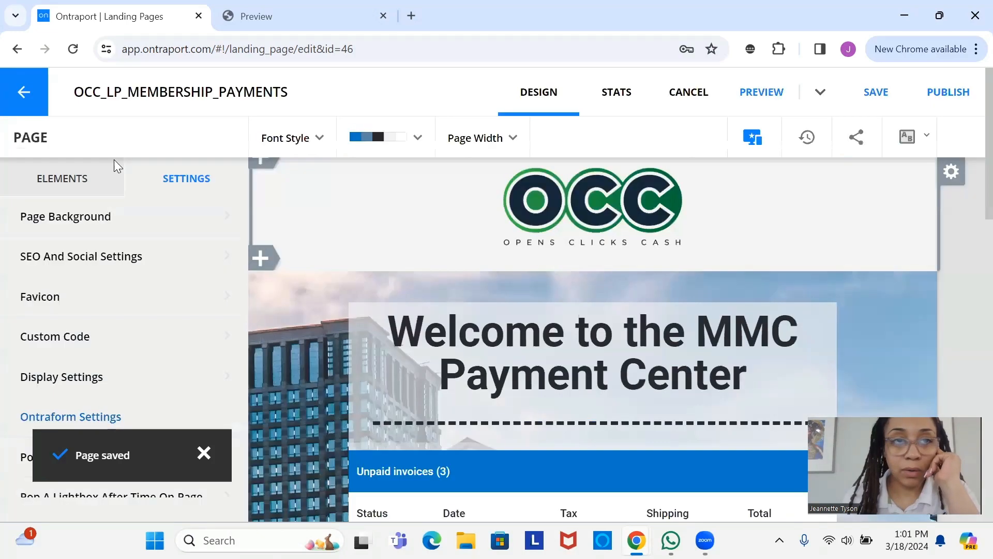
- Go back to the Landing Pages list and open OCC_LP_MEMBERSHIP_VIDEO in the editor
left_click(32, 93)
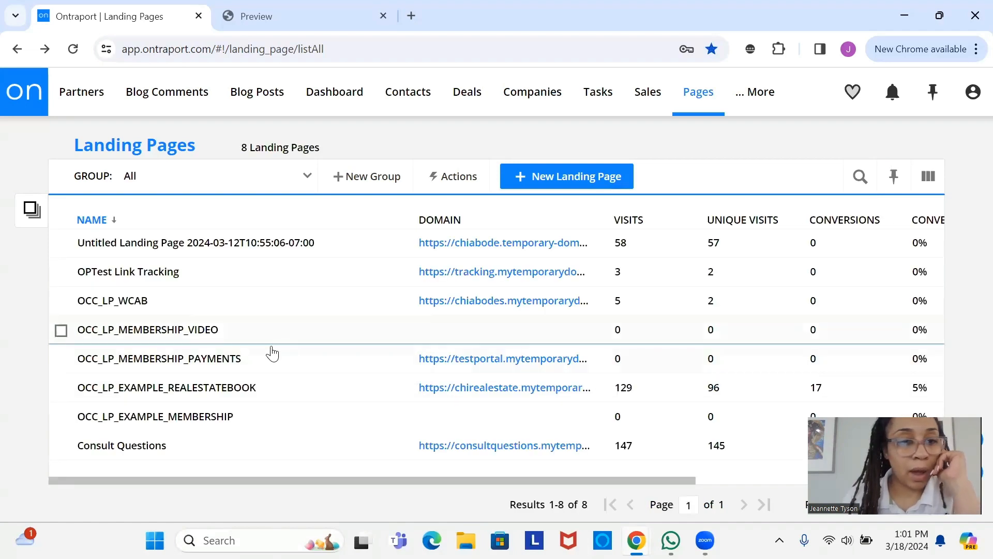
left_click(180, 331)
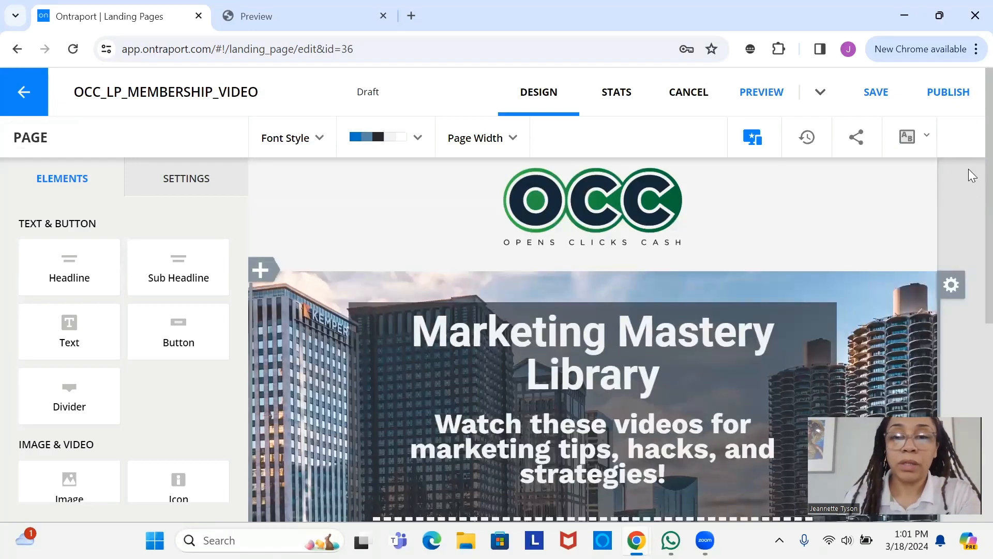
scroll(968, 169, "down", 5)
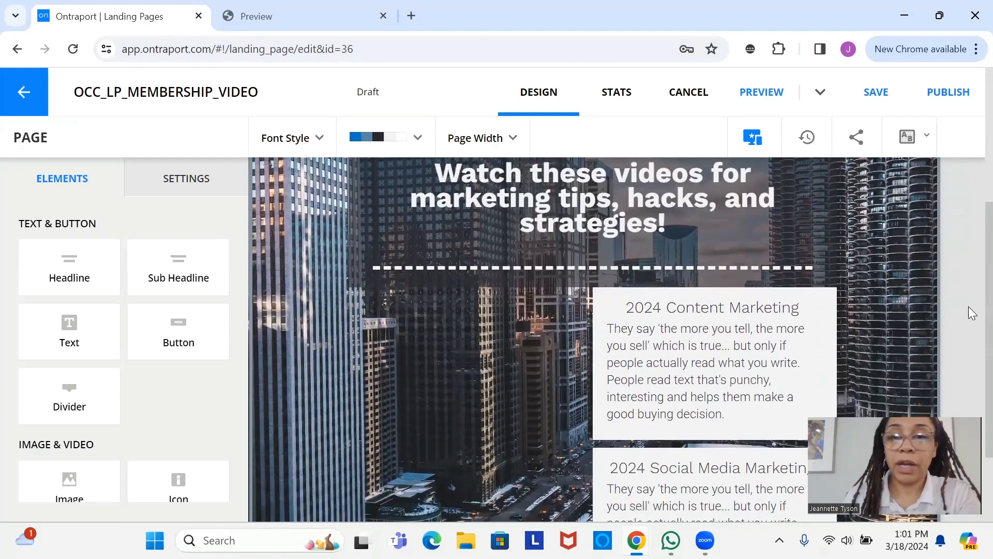
scroll(969, 311, "down", 1)
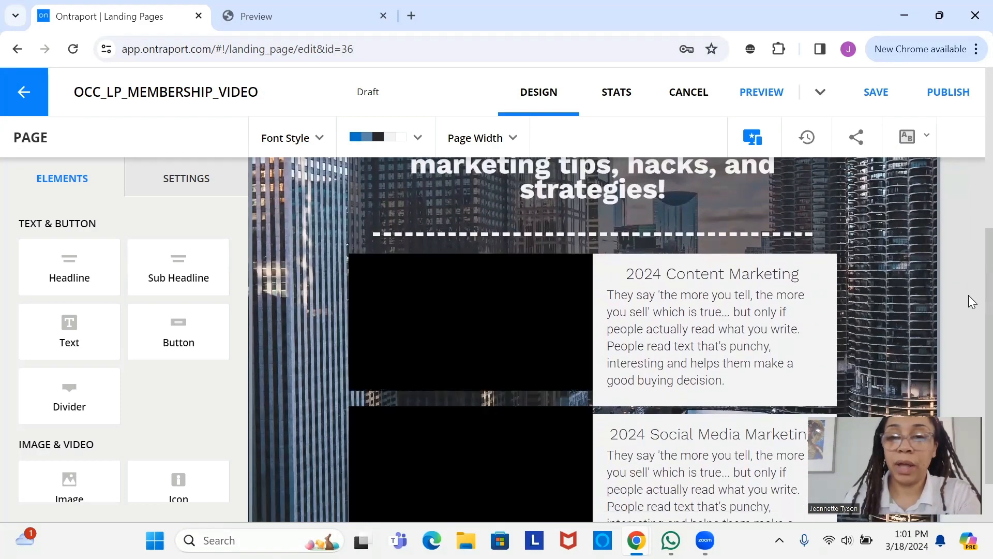
scroll(972, 301, "down", 1)
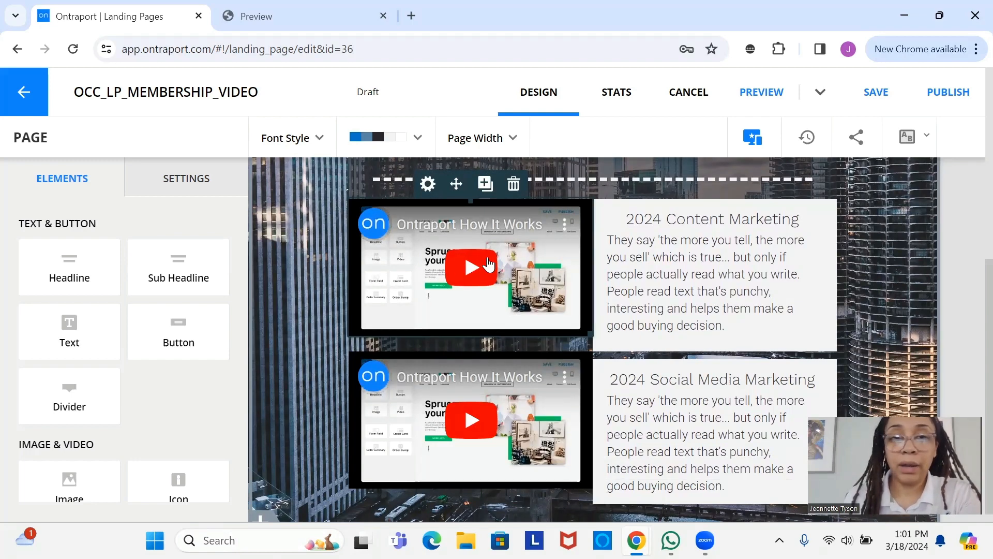
left_click(489, 265)
left_click(31, 292)
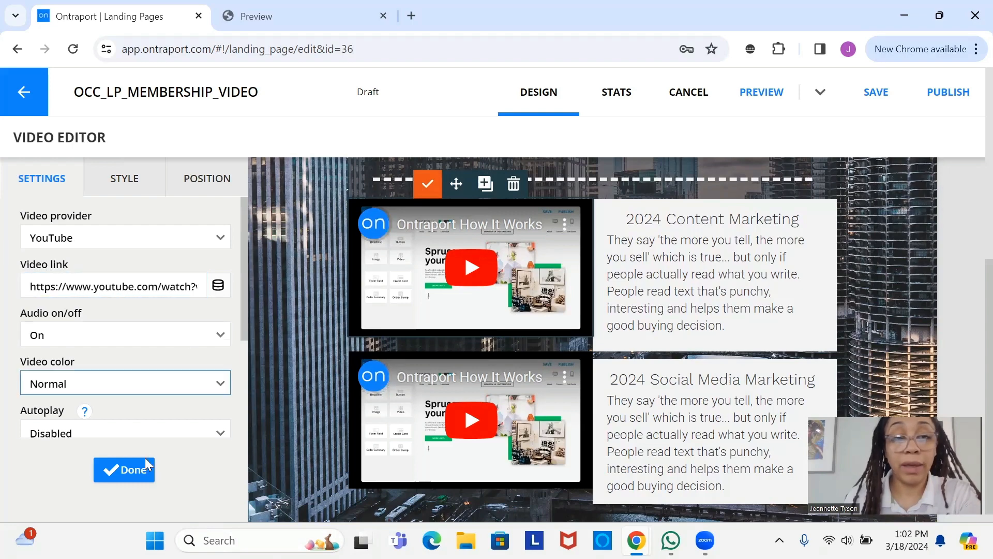
left_click(126, 472)
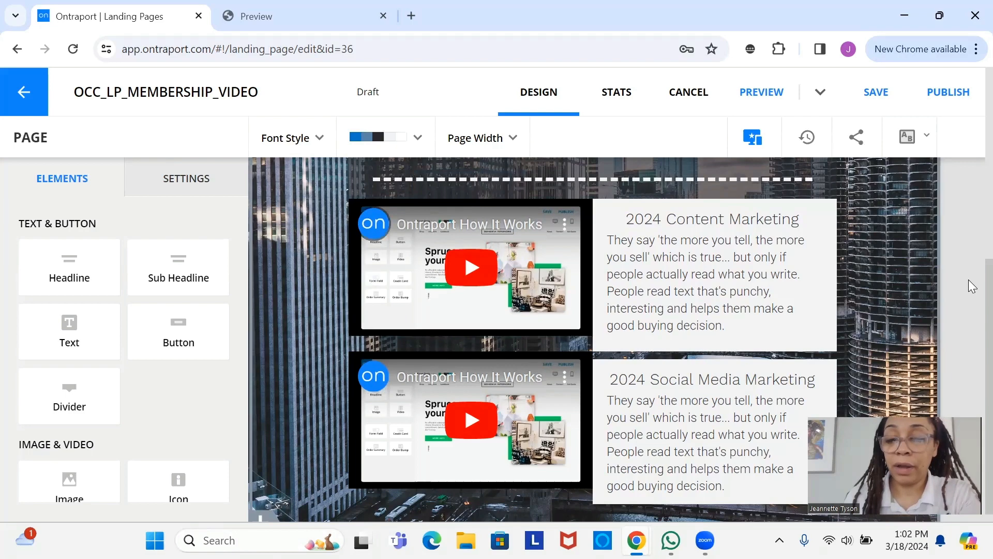
scroll(973, 321, "down", 1)
scroll(972, 269, "up", 2)
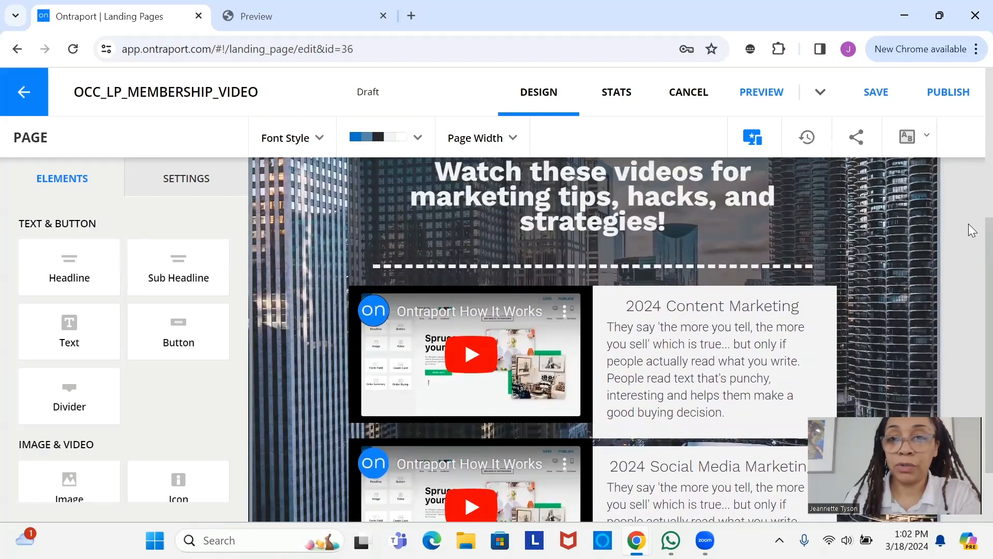
scroll(970, 336, "down", 2)
scroll(969, 243, "up", 3)
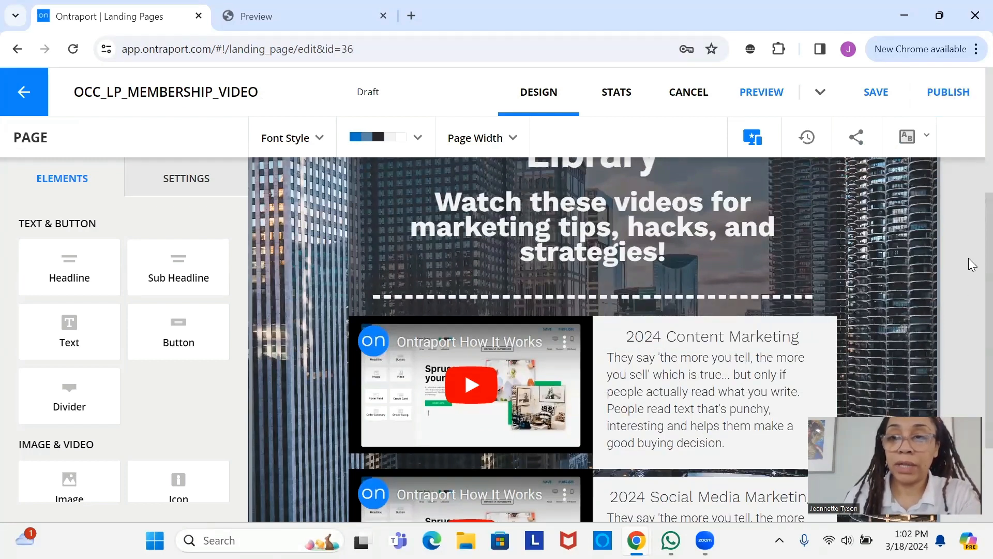
scroll(971, 274, "down", 1)
scroll(970, 164, "up", 5)
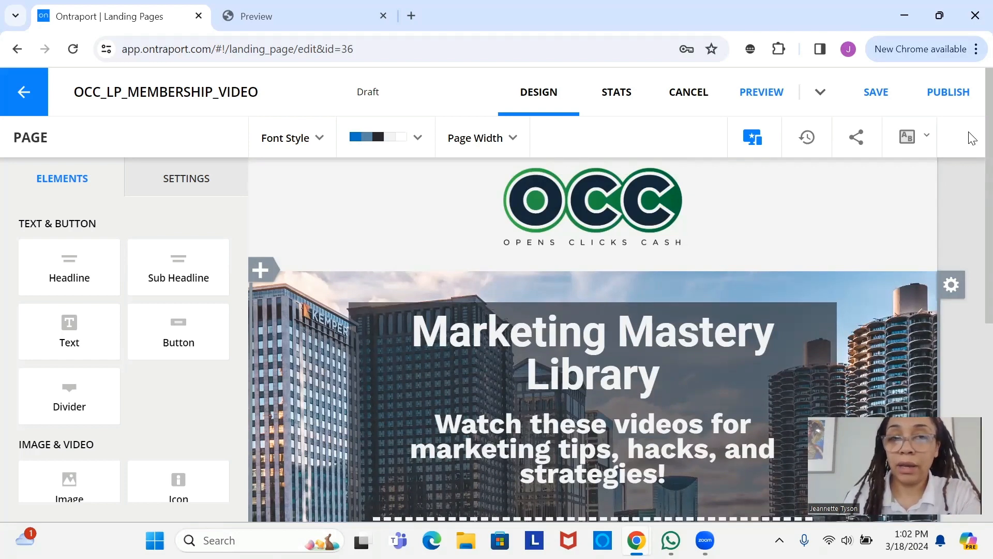
- Save the video library page and publish it at testportal.mytemporarydomain.com/videolibrary
left_click(886, 106)
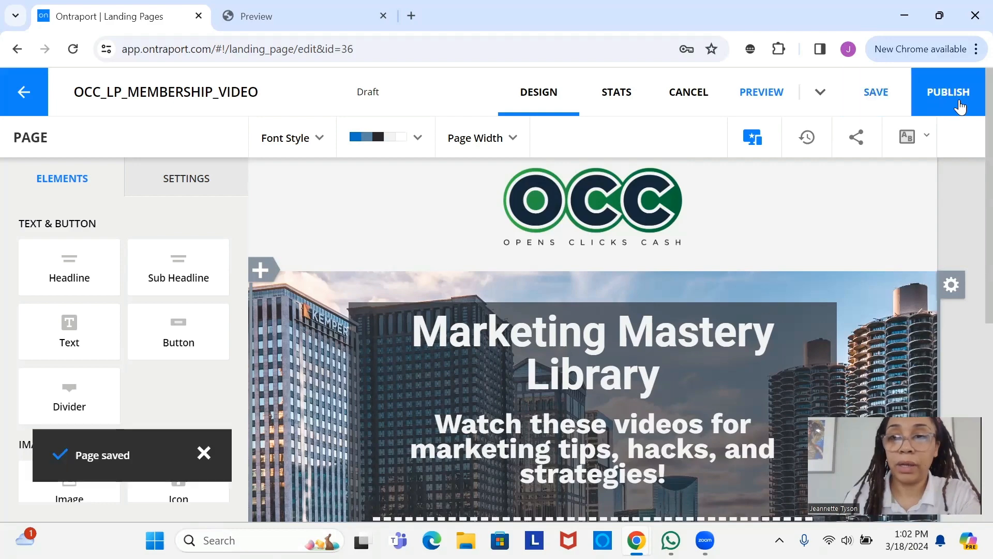
left_click(959, 99)
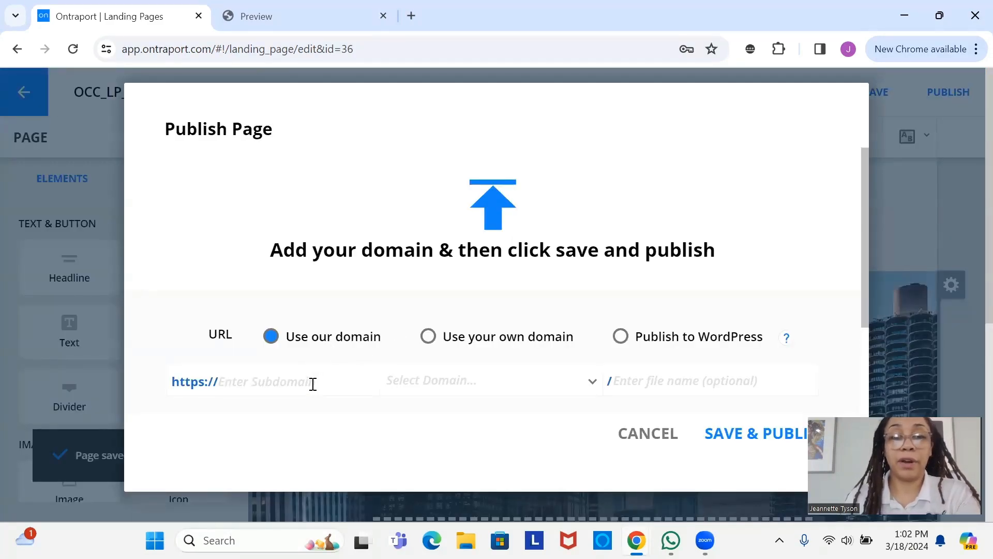
type("tes")
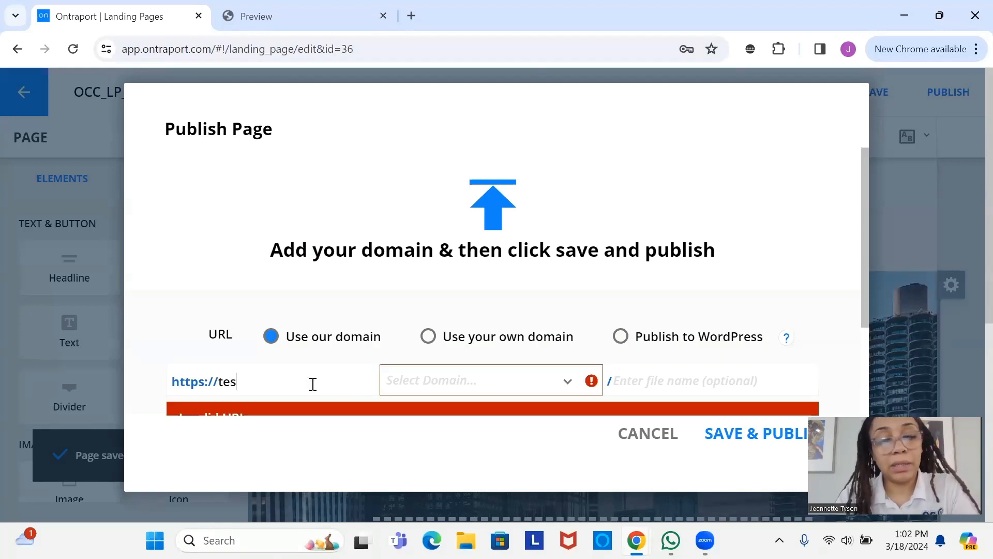
type("tportal")
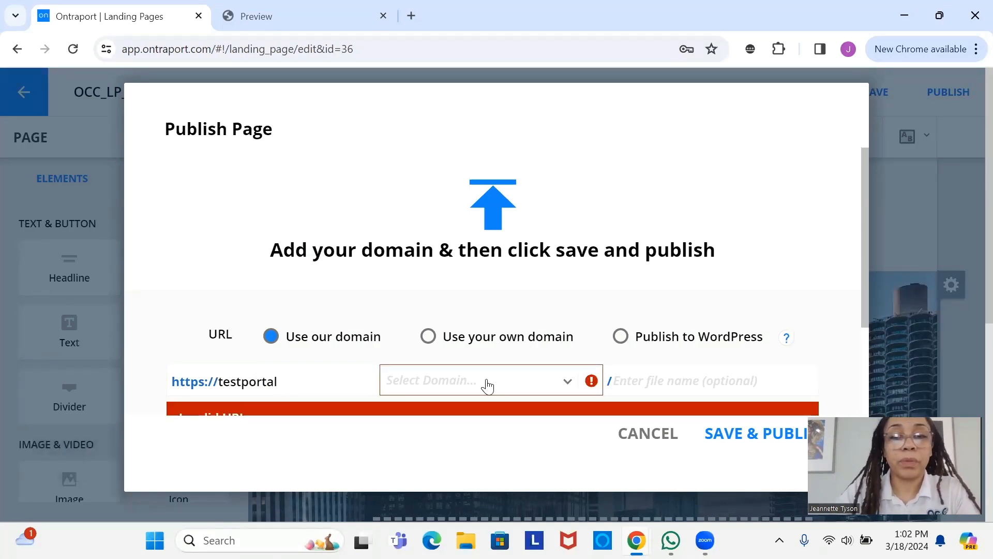
left_click(521, 388)
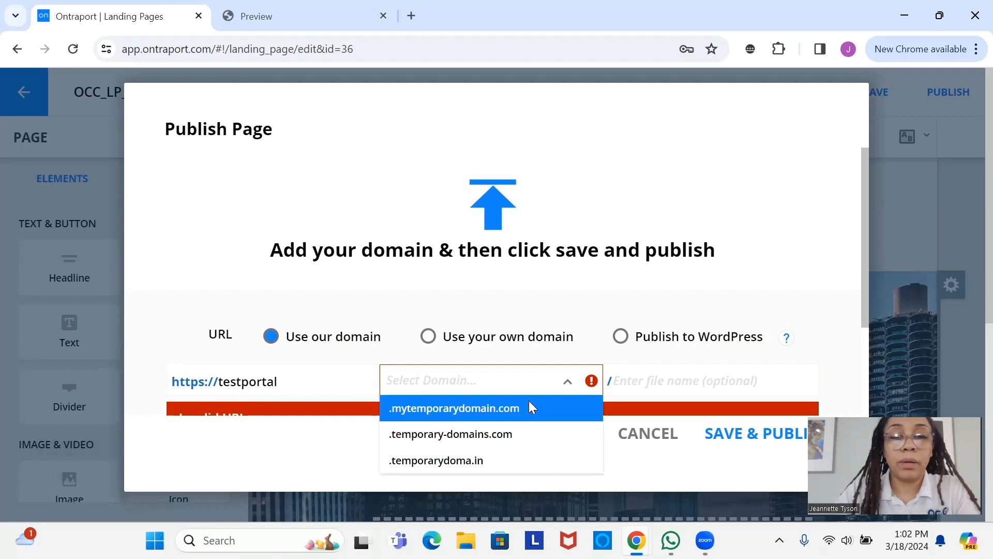
left_click(533, 408)
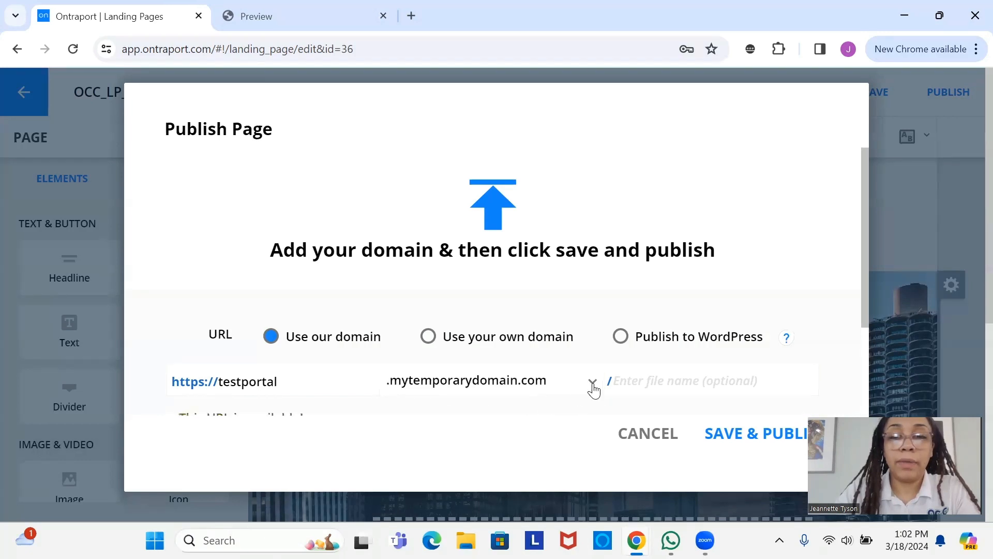
left_click(625, 382)
type("cideo")
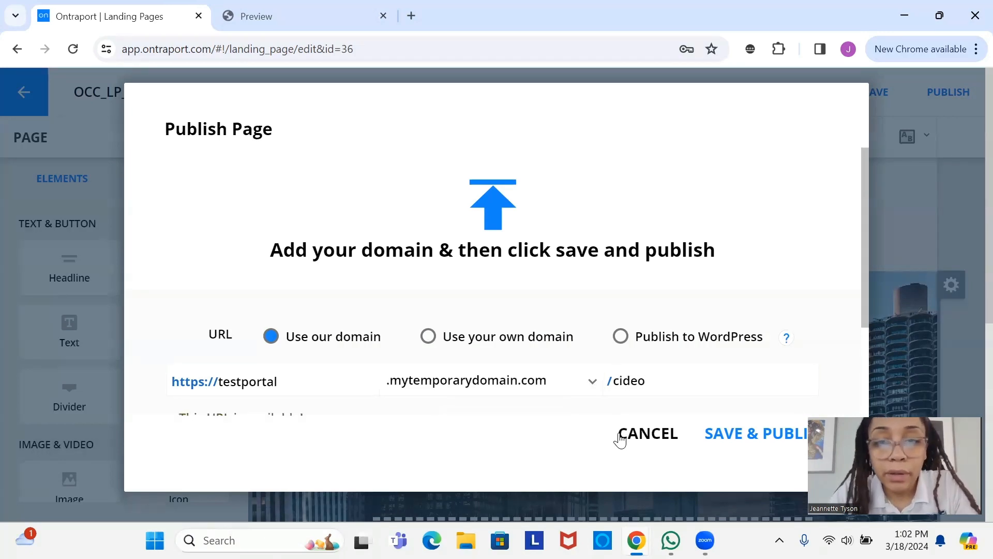
key("BackSpace")
key("BackSpace")
type("v")
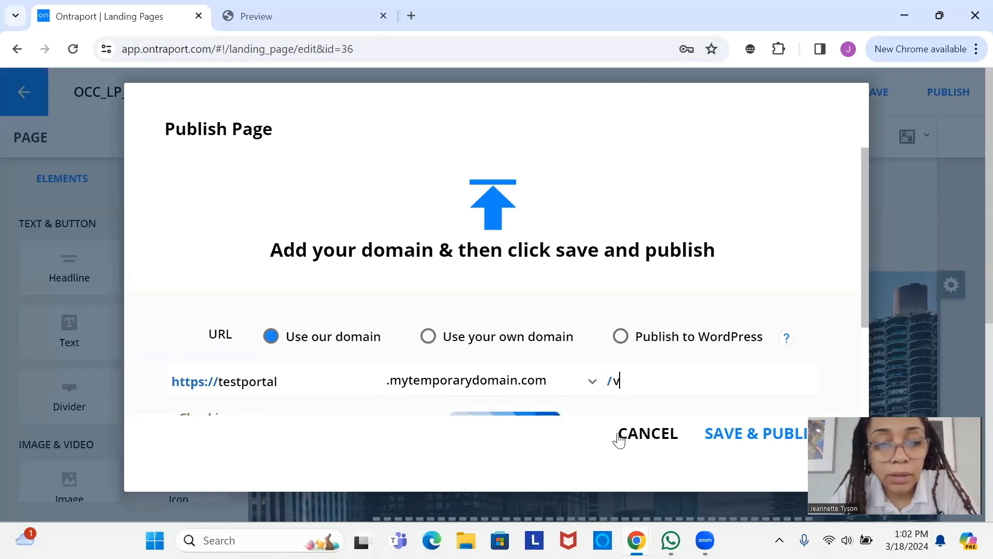
type("ideolibrary")
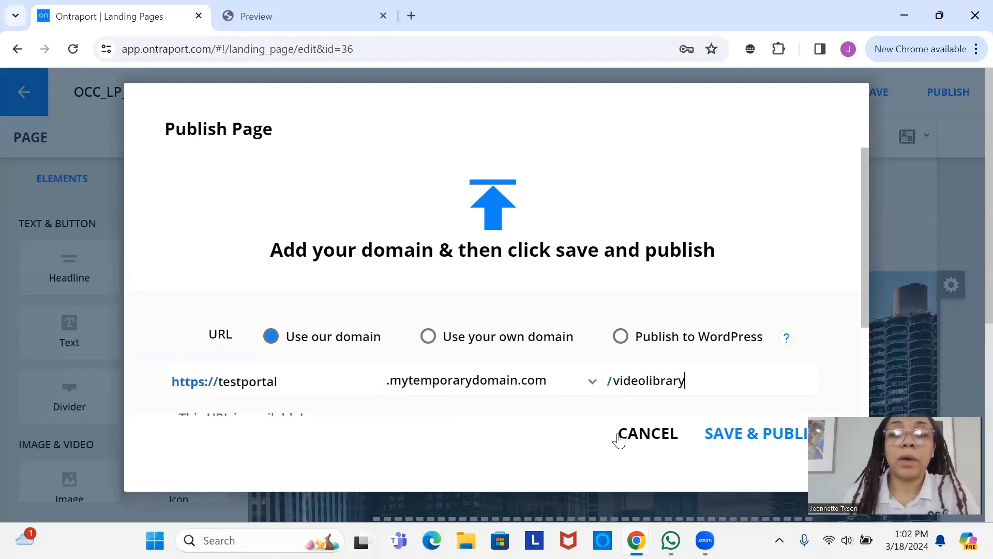
left_click(762, 441)
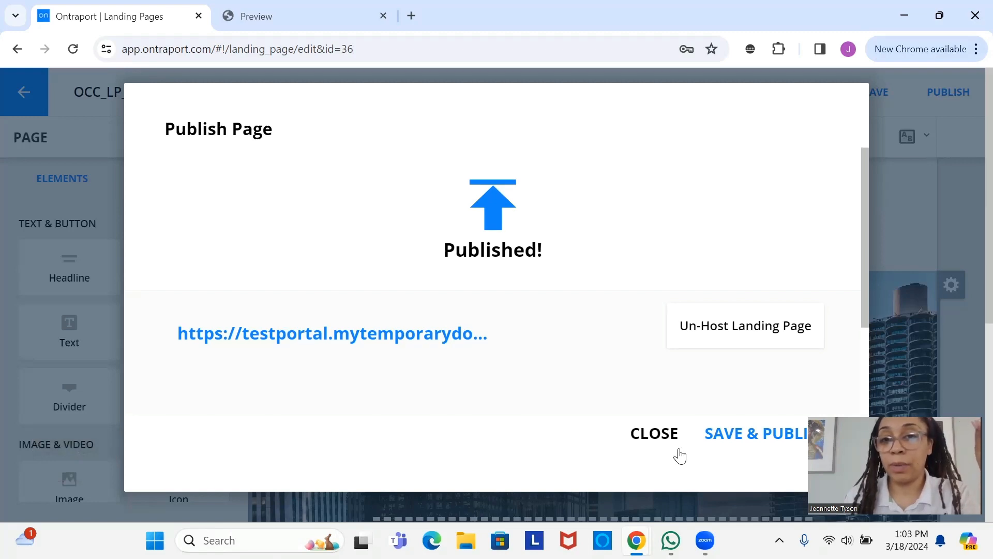
left_click(654, 433)
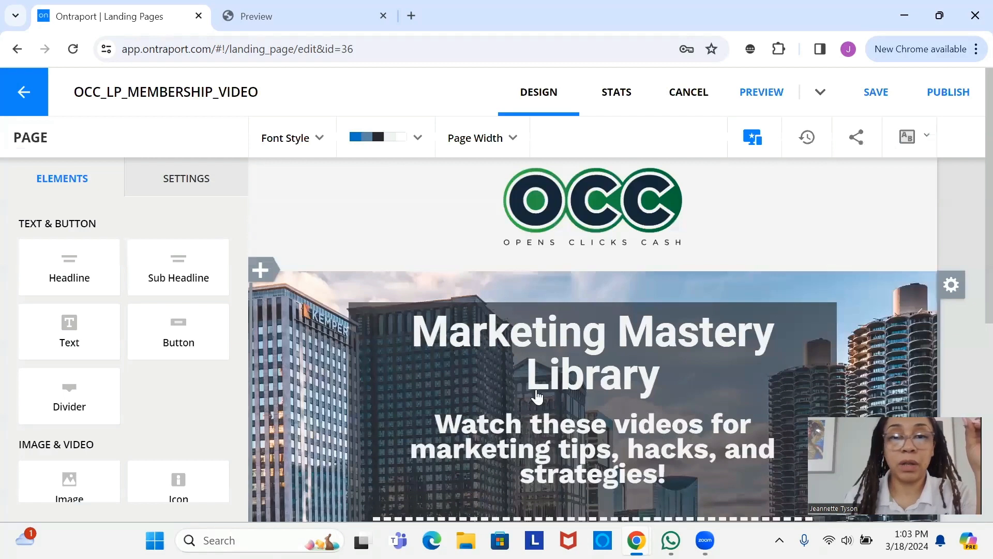
- Return to the Landing Pages list and open OCC_LP_EXAMPLE_MEMBERSHIP in the editor
left_click(9, 97)
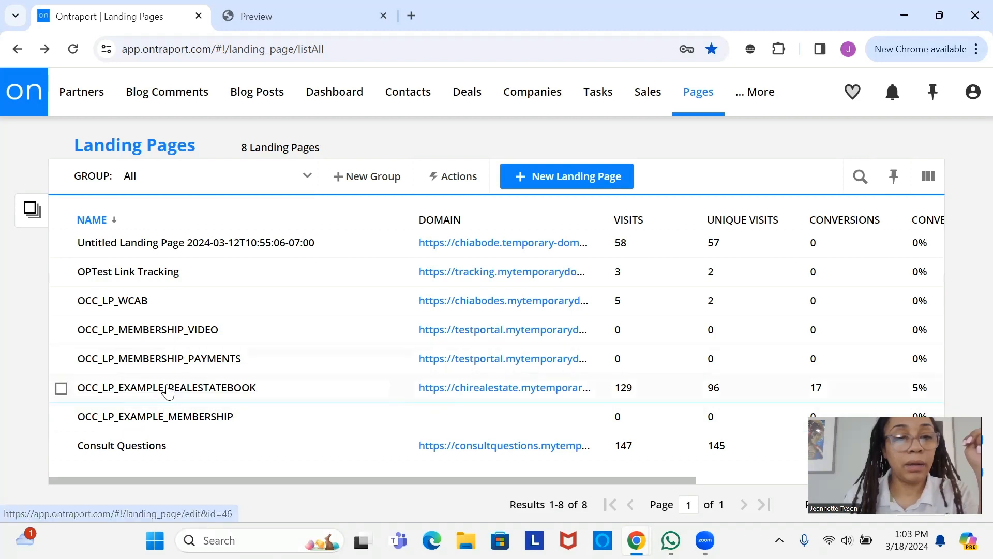
left_click(158, 417)
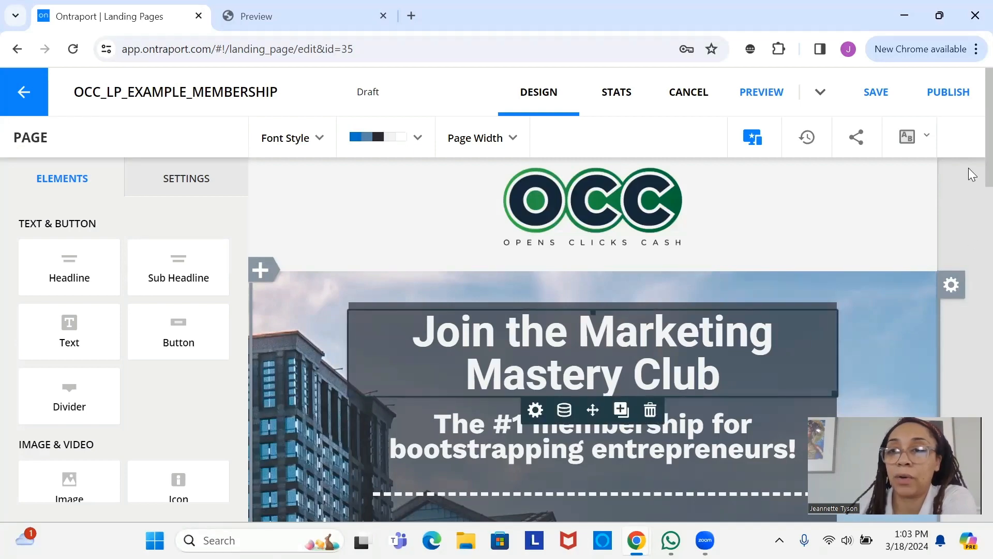
- Scroll to the page's order summary and open its ADD / EDIT PRODUCT settings
scroll(969, 171, "down", 4)
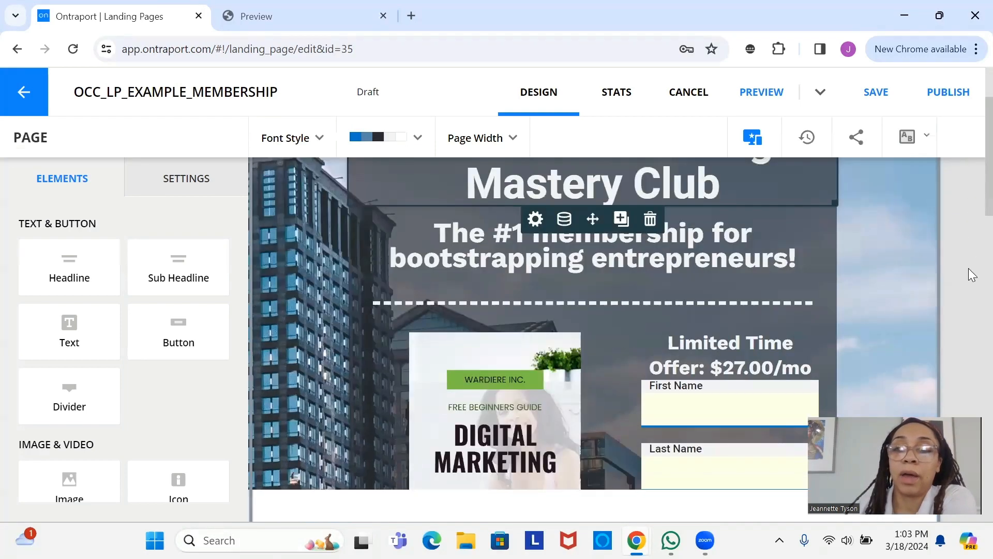
scroll(970, 259, "down", 5)
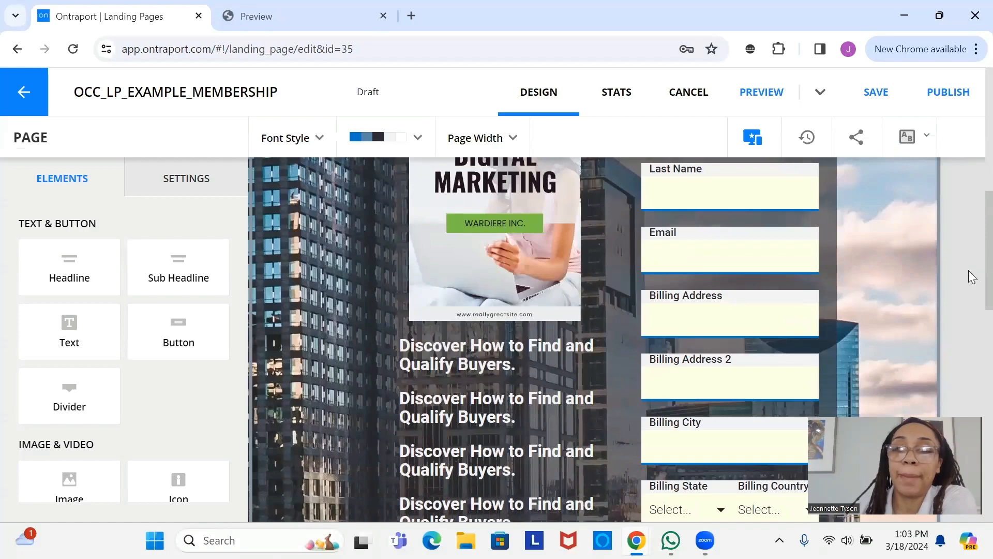
scroll(970, 310, "down", 3)
scroll(968, 362, "down", 10)
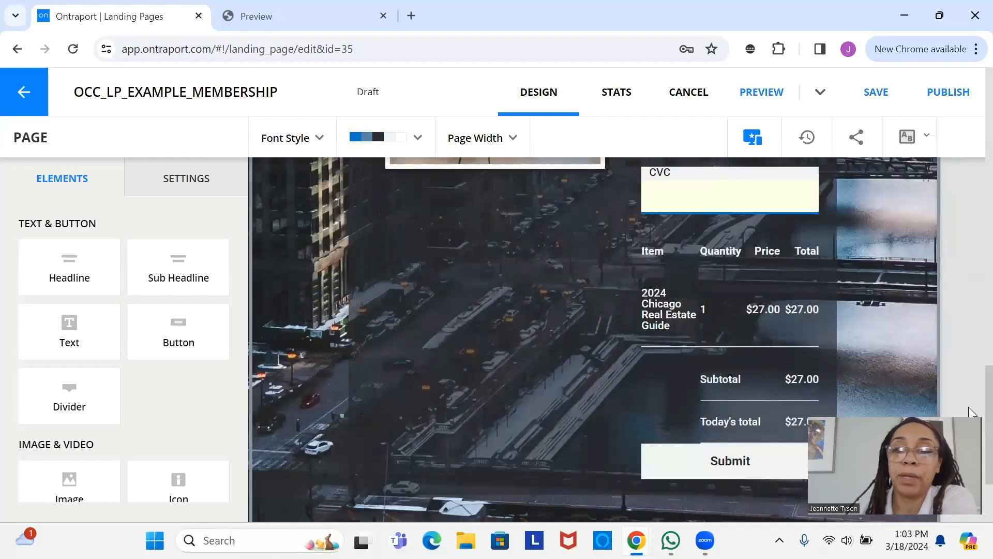
mouse_move(803, 337)
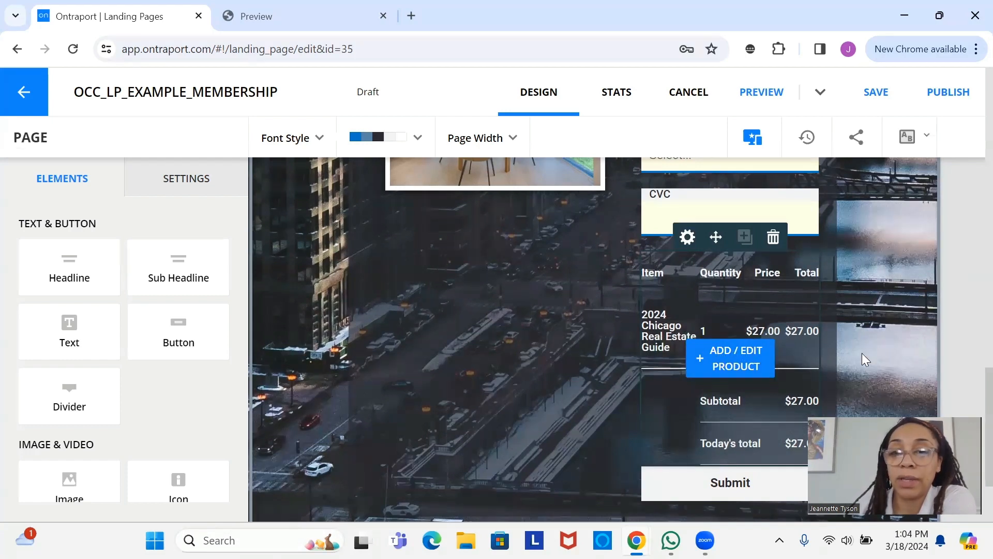
scroll(969, 325, "up", 8)
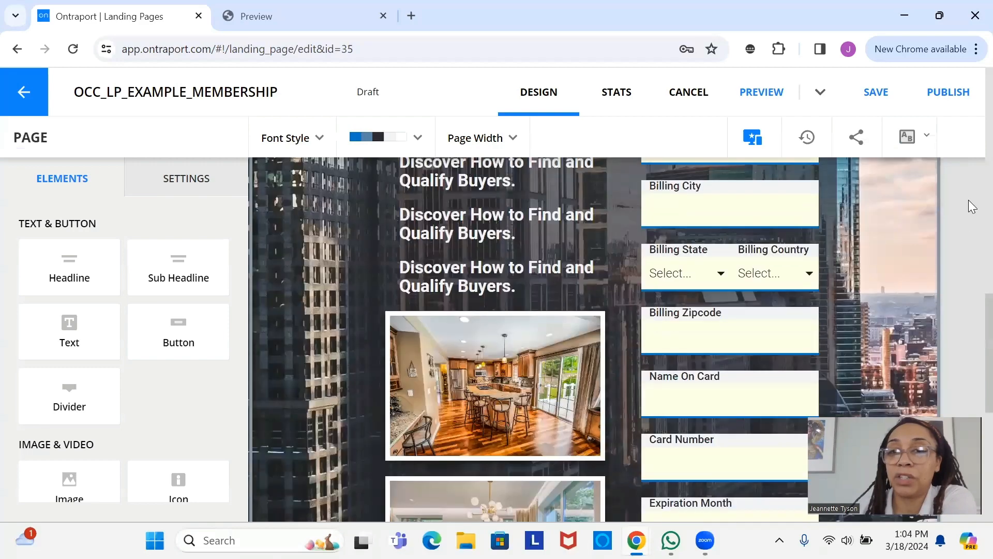
scroll(971, 152, "up", 10)
scroll(954, 195, "down", 10)
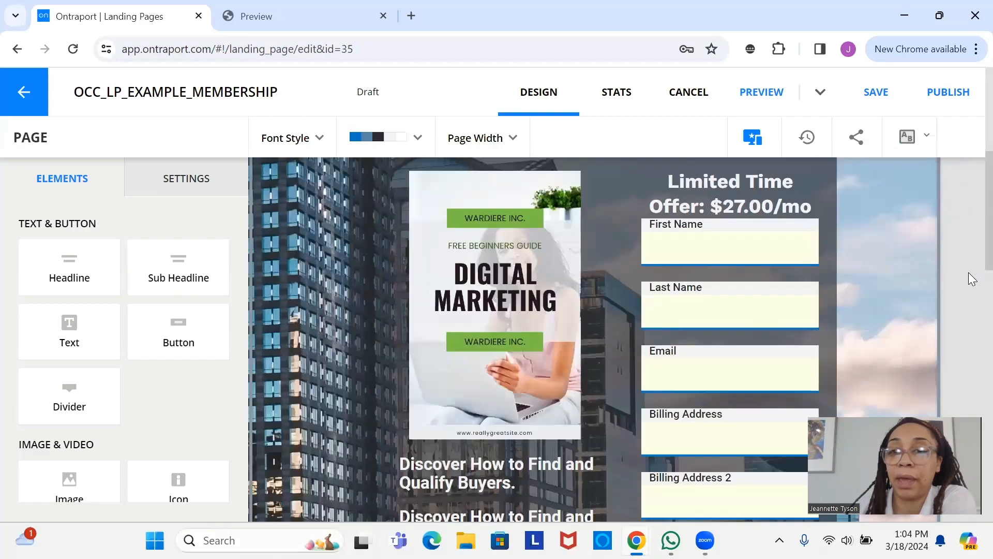
scroll(967, 399, "down", 10)
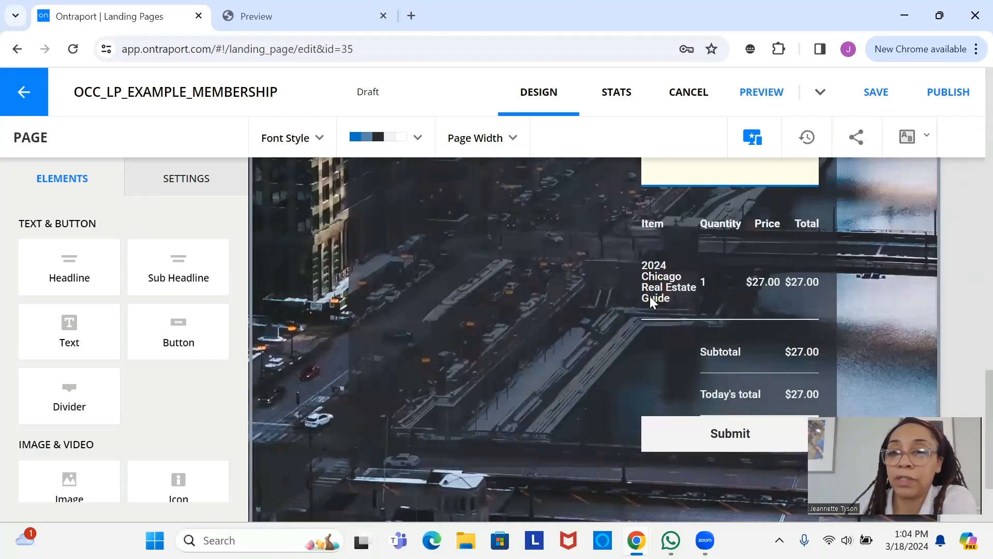
scroll(673, 320, "down", 1)
mouse_move(740, 272)
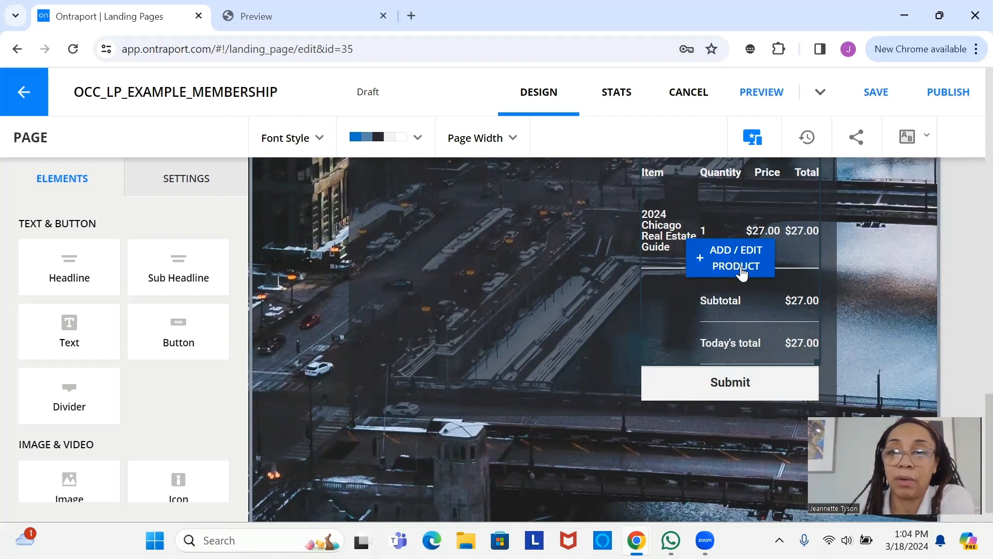
left_click(730, 268)
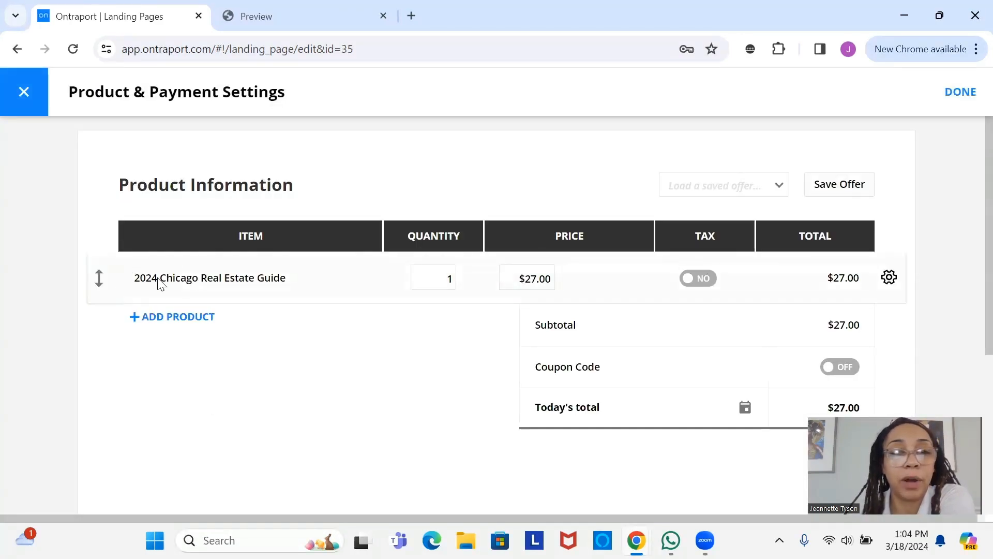
- Use the product row's gear menu to choose Remove this item for the 2024 Chicago Real Estate Guide
left_click(886, 282)
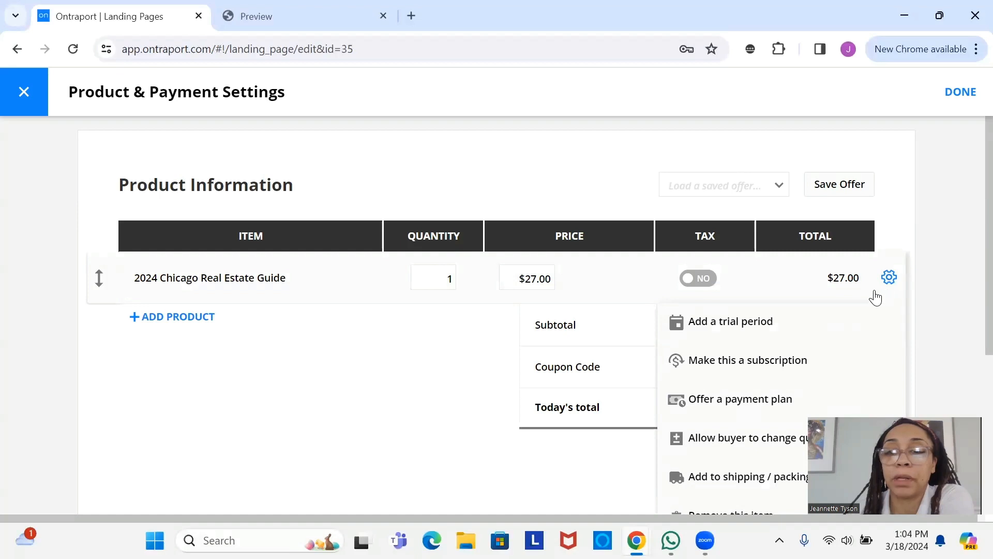
scroll(670, 453, "down", 3)
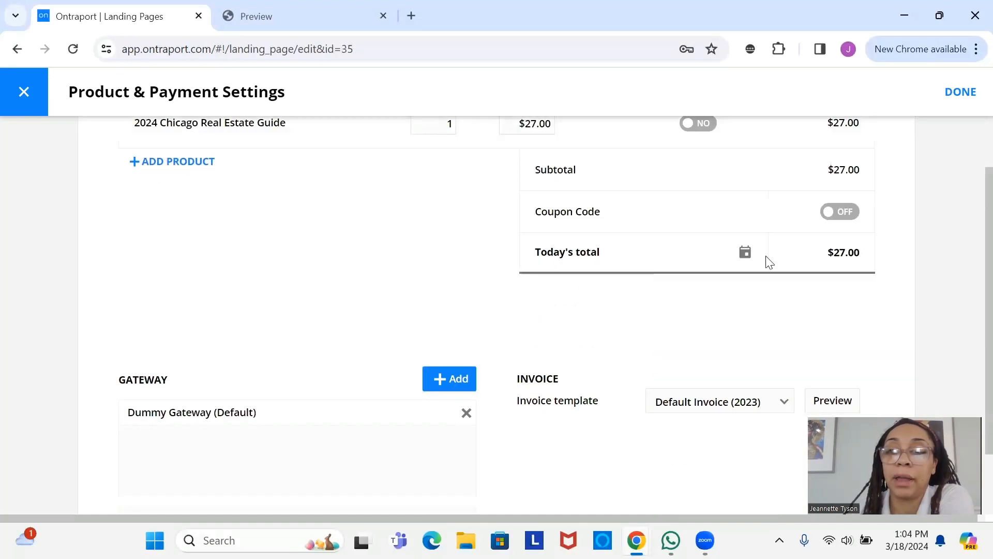
scroll(828, 222, "up", 2)
left_click(888, 200)
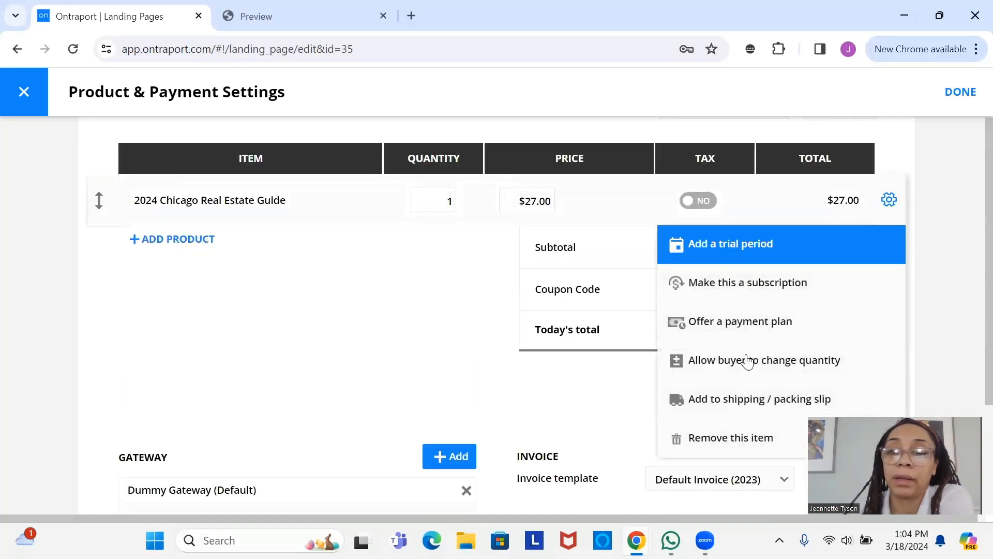
left_click(717, 427)
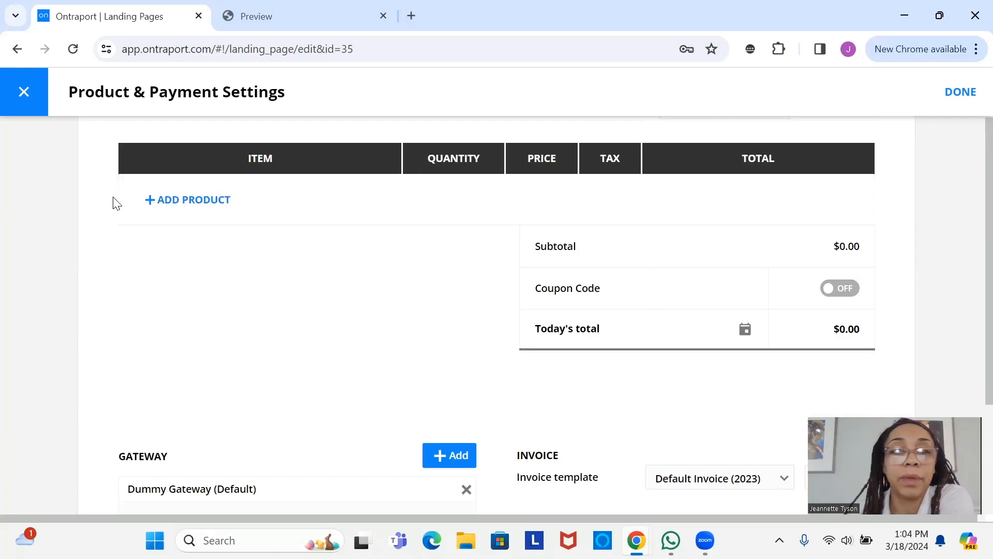
- Create a new product named MMC Subscription priced at $27.00 and add it to the order
left_click(195, 205)
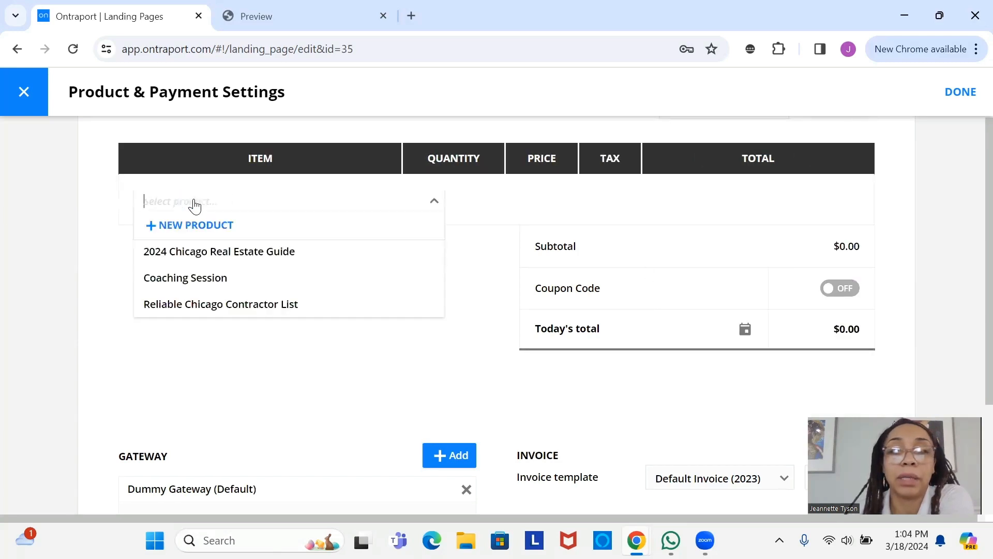
left_click(206, 228)
left_click(205, 276)
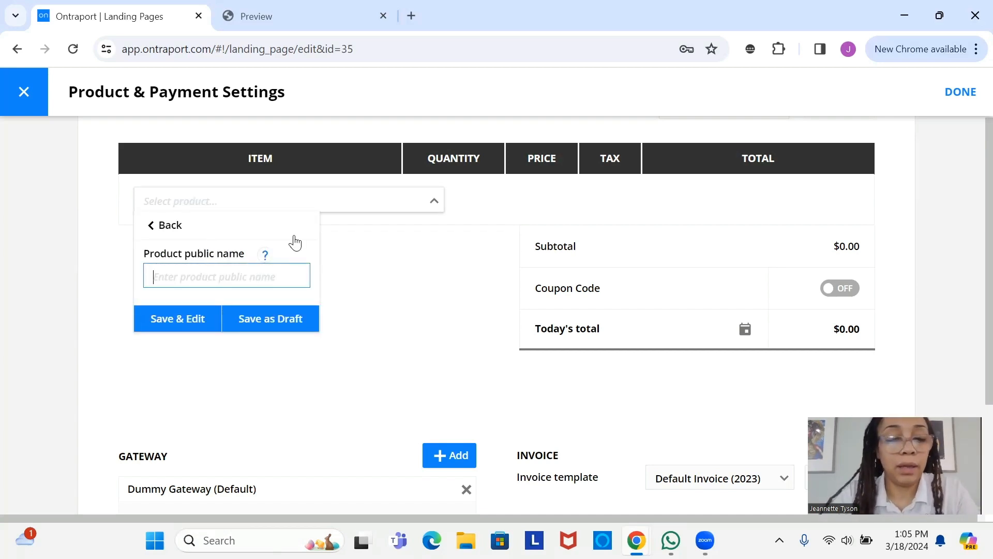
type("MMC Subscription")
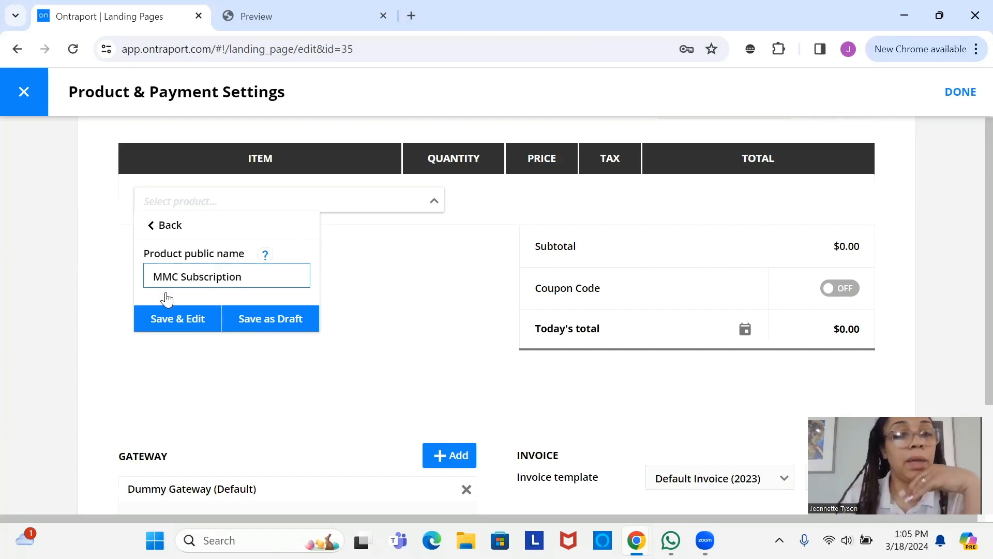
left_click(162, 317)
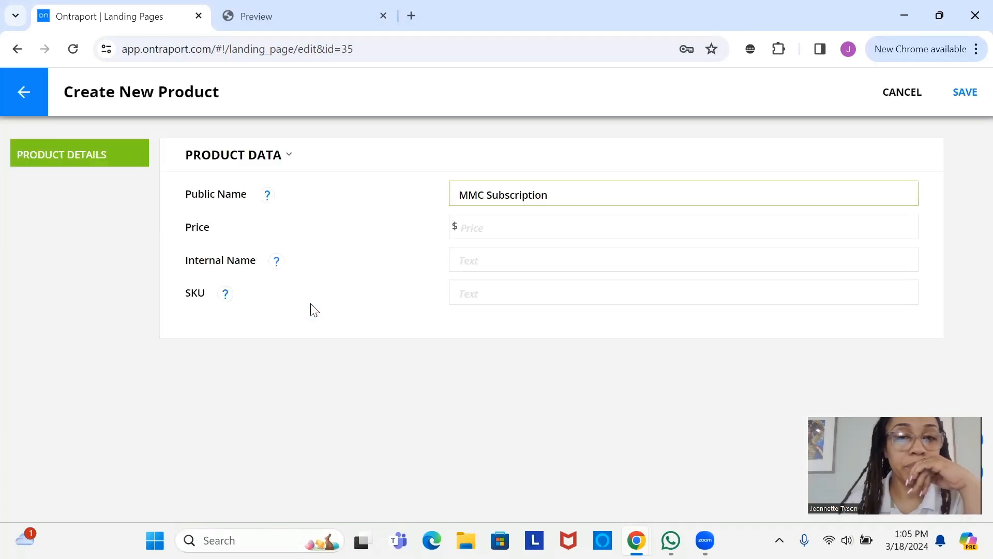
left_click(534, 228)
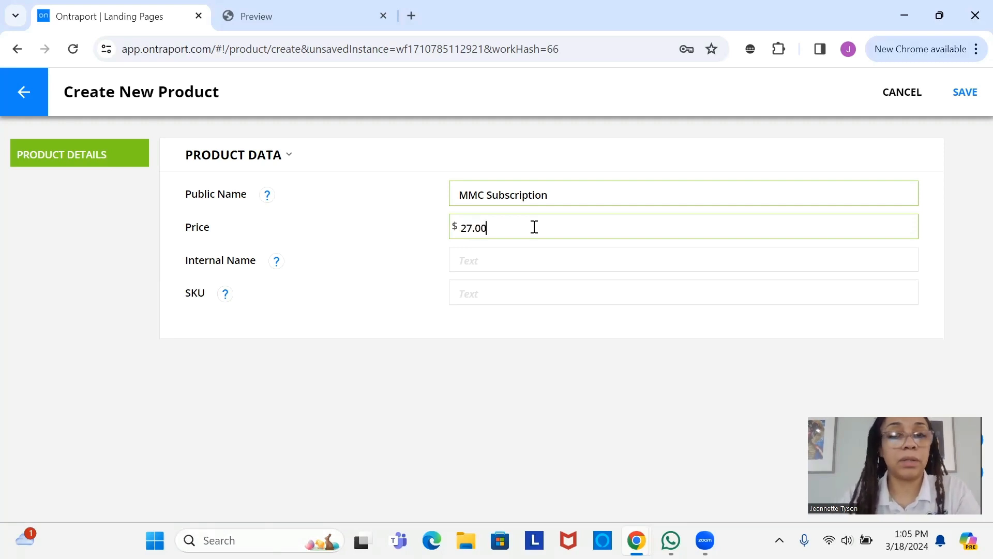
left_click(968, 96)
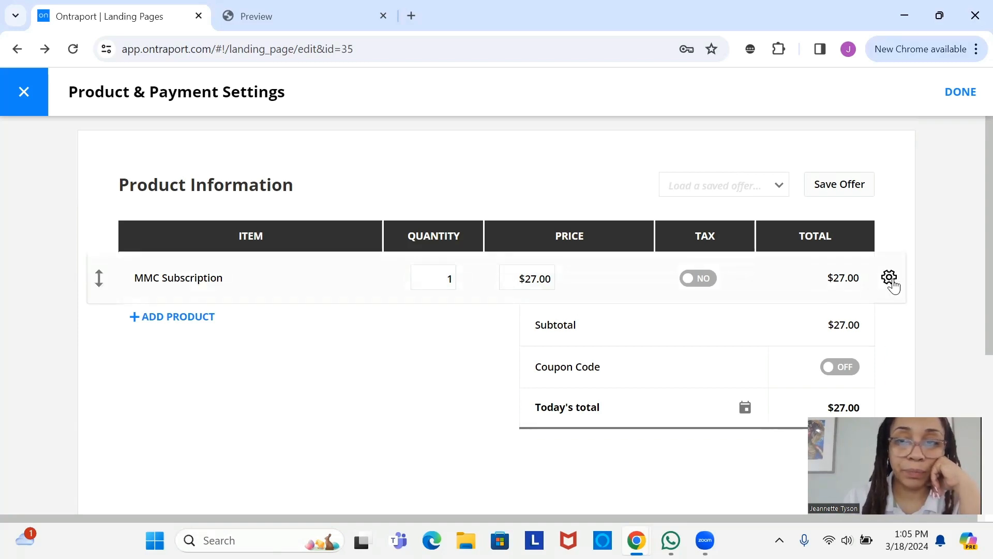
- Make MMC Subscription a $27.00 per month subscription with next charge on 4/18/2024
left_click(889, 278)
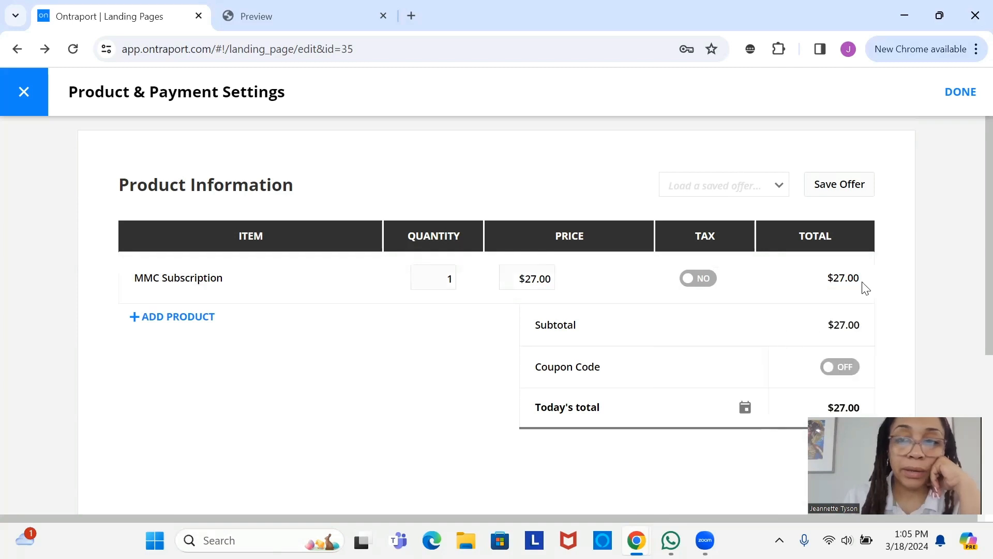
left_click(889, 279)
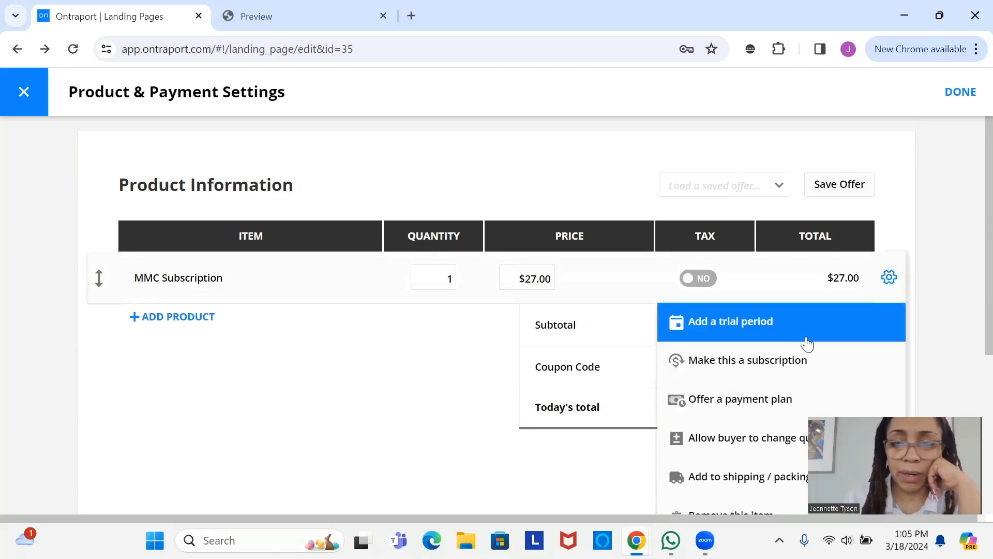
left_click(717, 362)
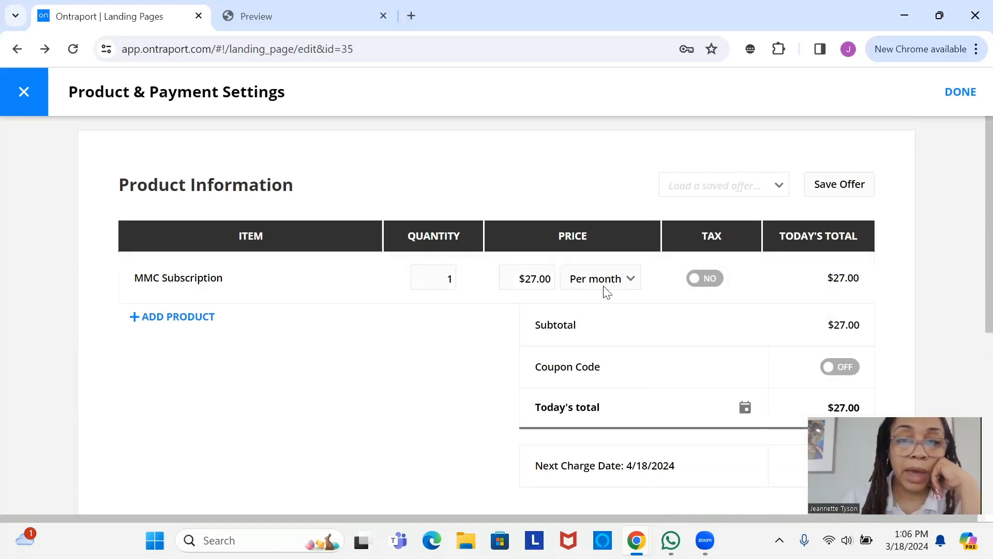
left_click(630, 280)
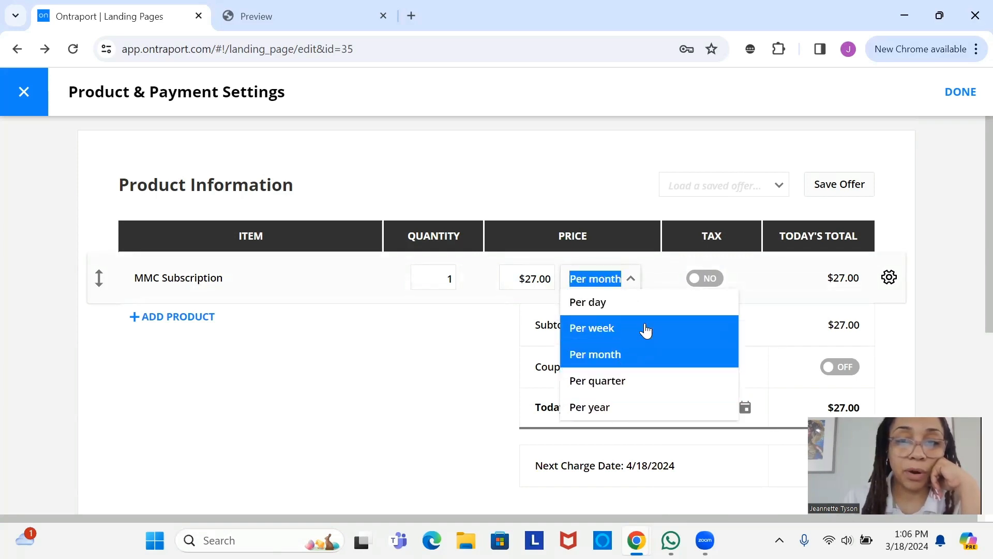
left_click(475, 325)
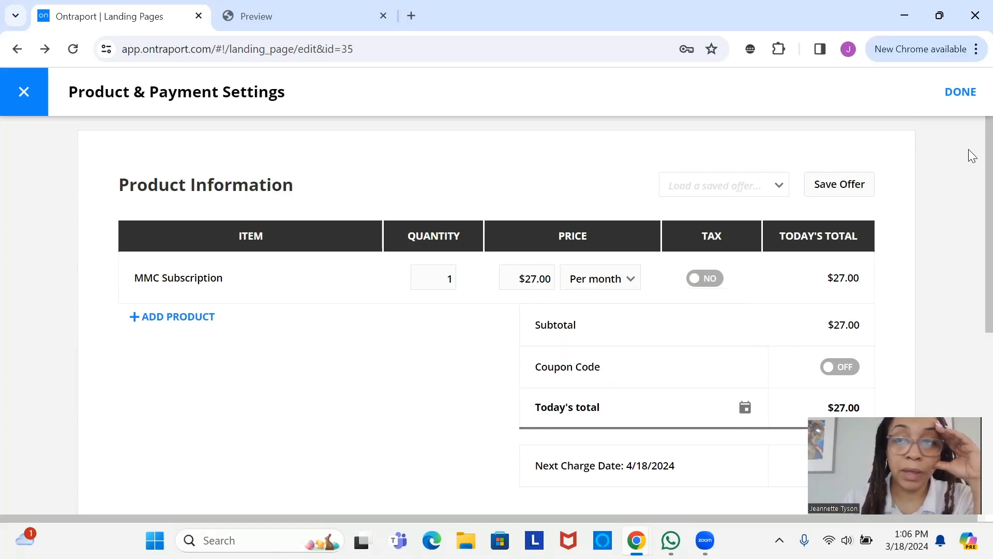
scroll(973, 262, "down", 3)
scroll(662, 326, "down", 3)
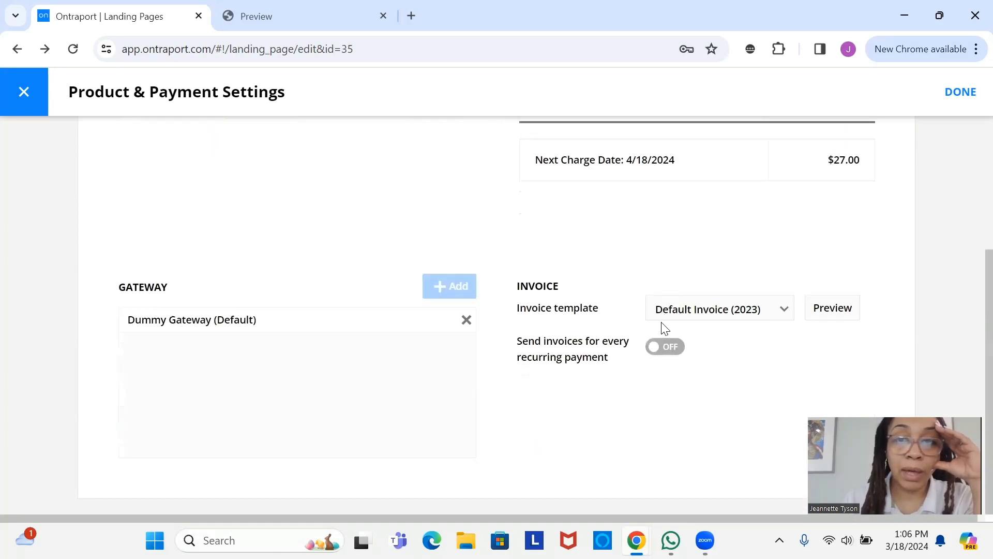
scroll(664, 326, "up", 3)
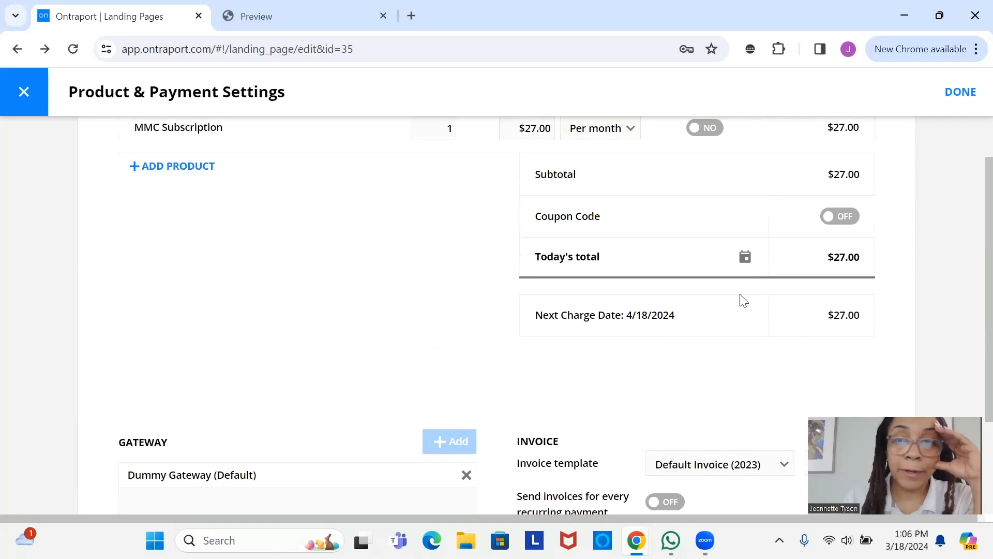
scroll(741, 299, "up", 3)
scroll(743, 300, "down", 2)
scroll(743, 300, "down", 1)
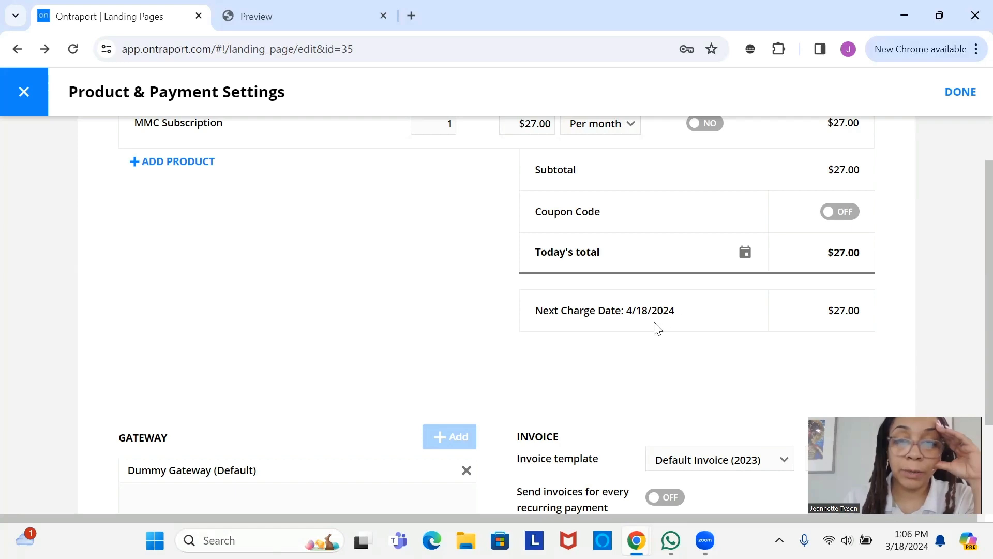
scroll(766, 319, "up", 3)
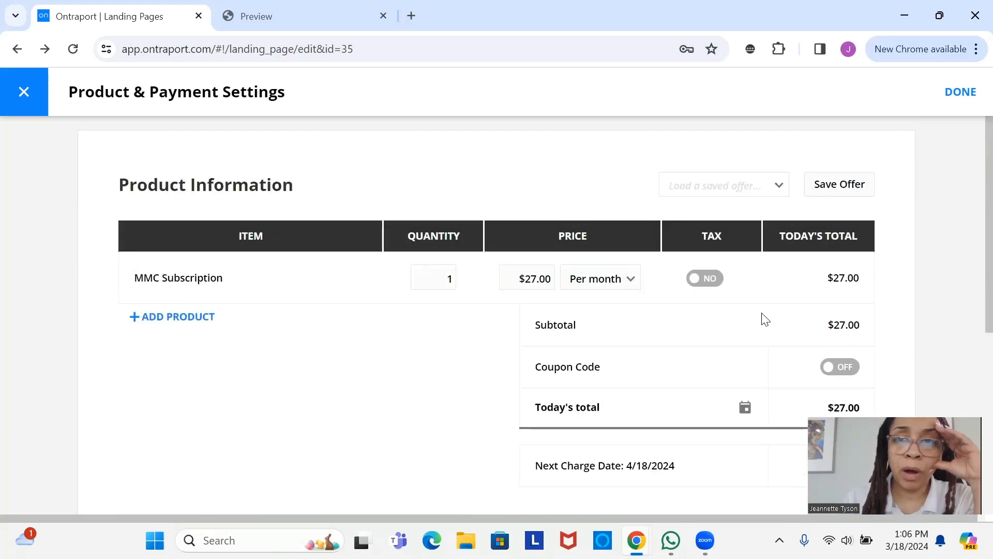
scroll(771, 319, "down", 3)
scroll(771, 320, "down", 3)
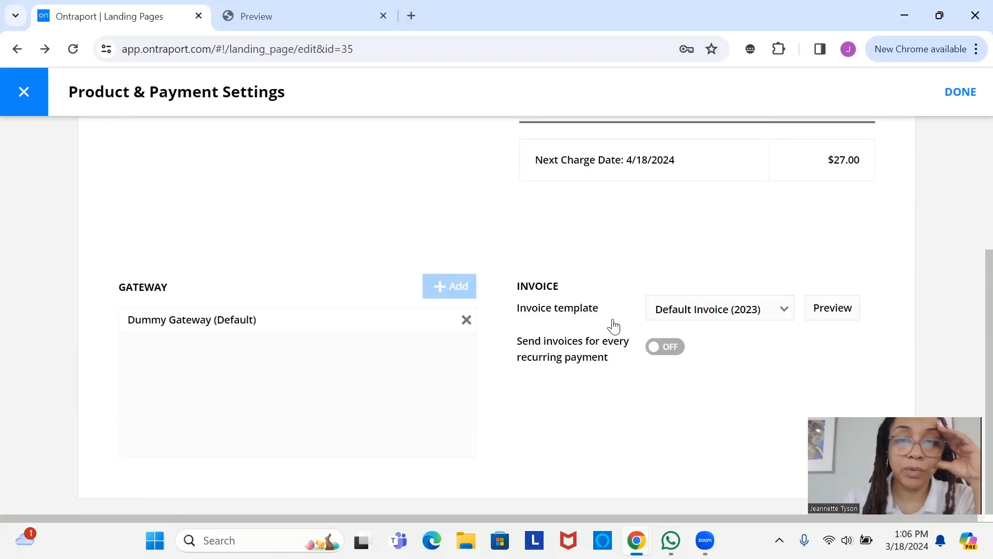
left_click(847, 312)
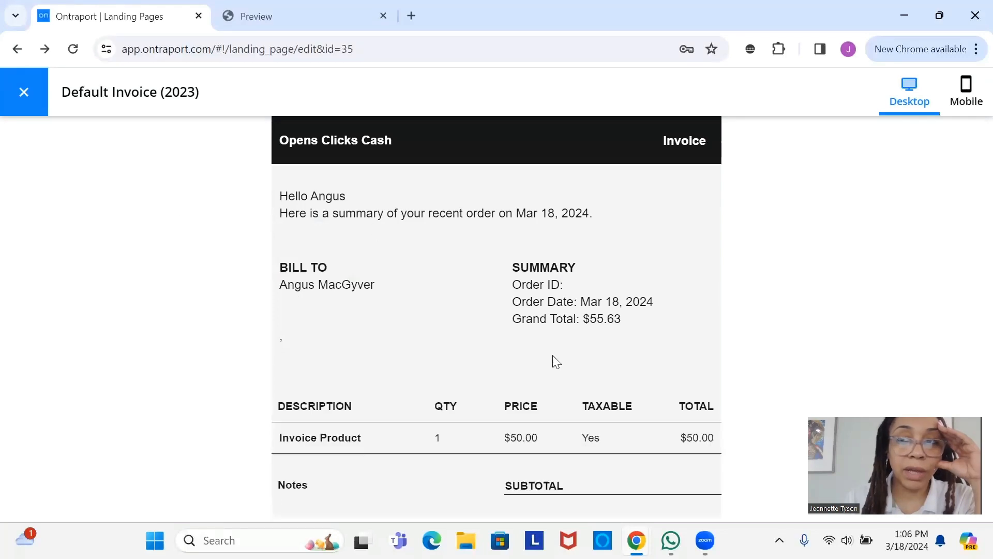
left_click(23, 93)
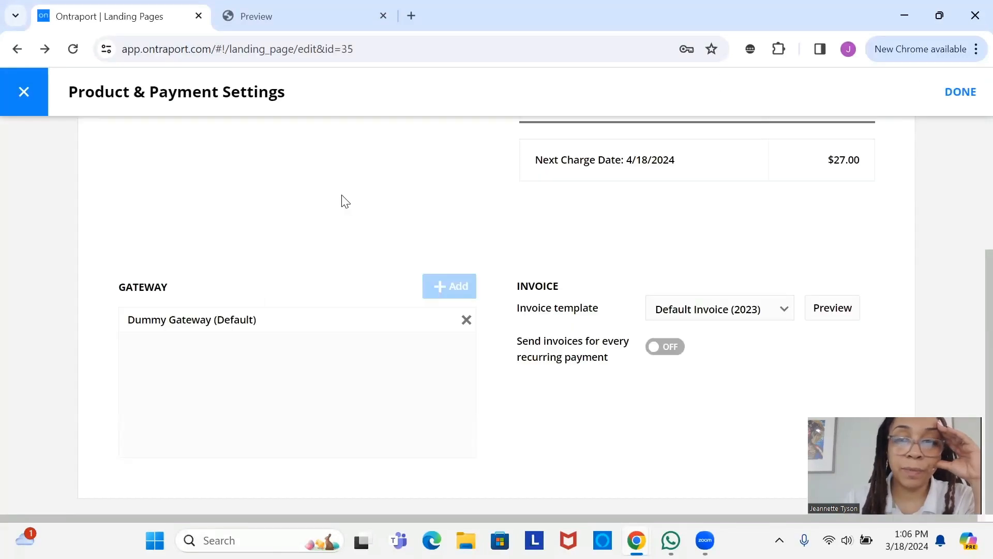
- Keep the Default Invoice (2023) template, turn on invoices for every recurring payment, and confirm
left_click(766, 316)
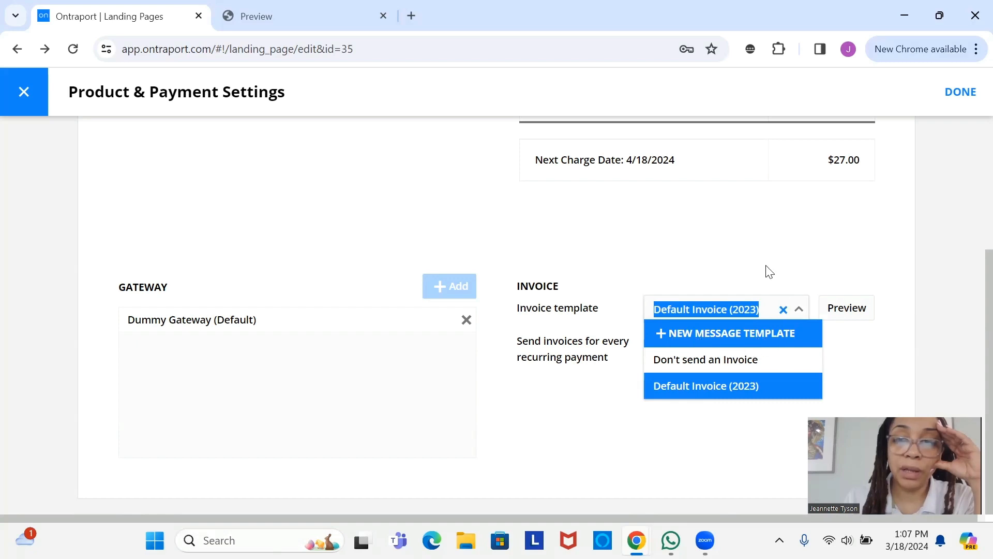
left_click(769, 251)
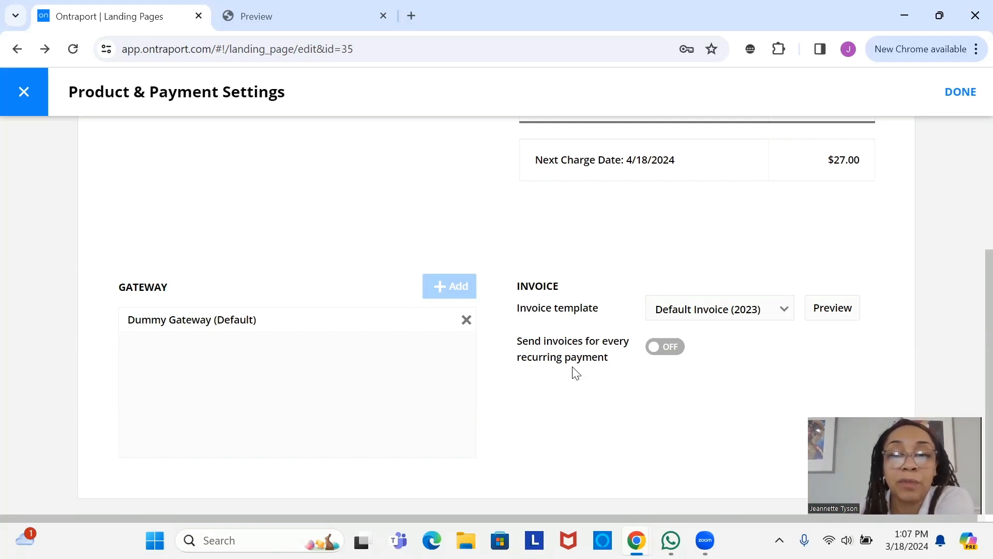
left_click(656, 350)
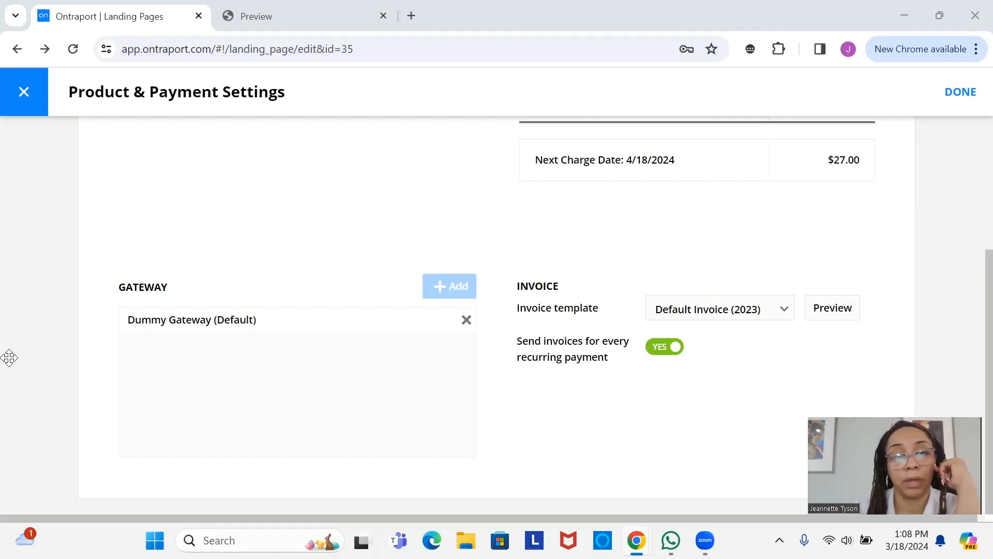
left_click(974, 100)
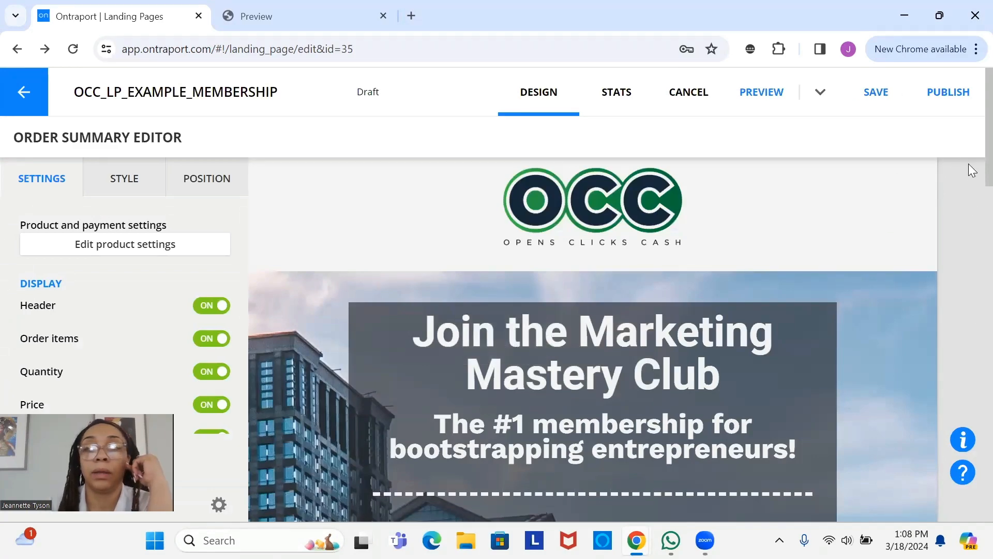
- Close the order summary editor and save the OCC_LP_EXAMPLE_MEMBERSHIP page
scroll(973, 347, "down", 6)
scroll(952, 440, "down", 15)
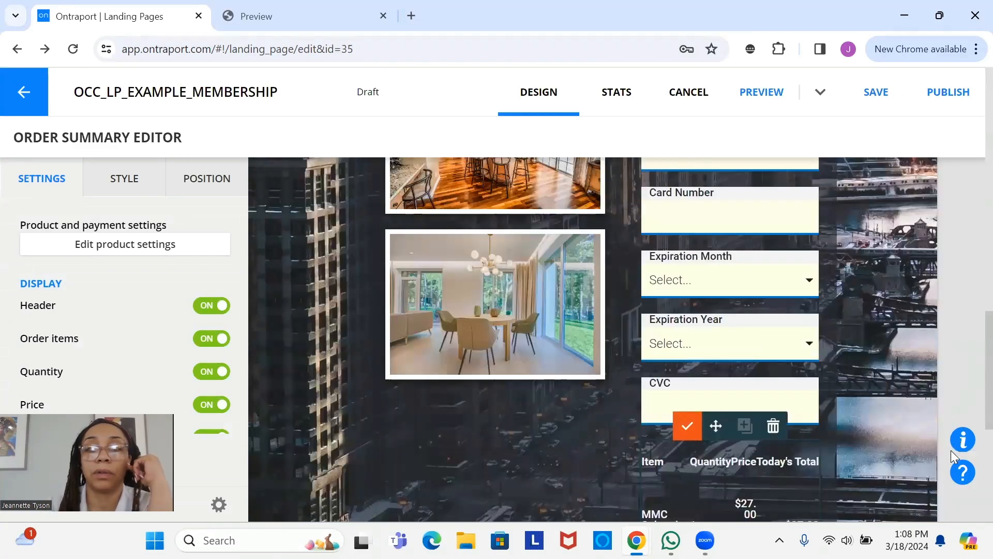
scroll(948, 465, "up", 1)
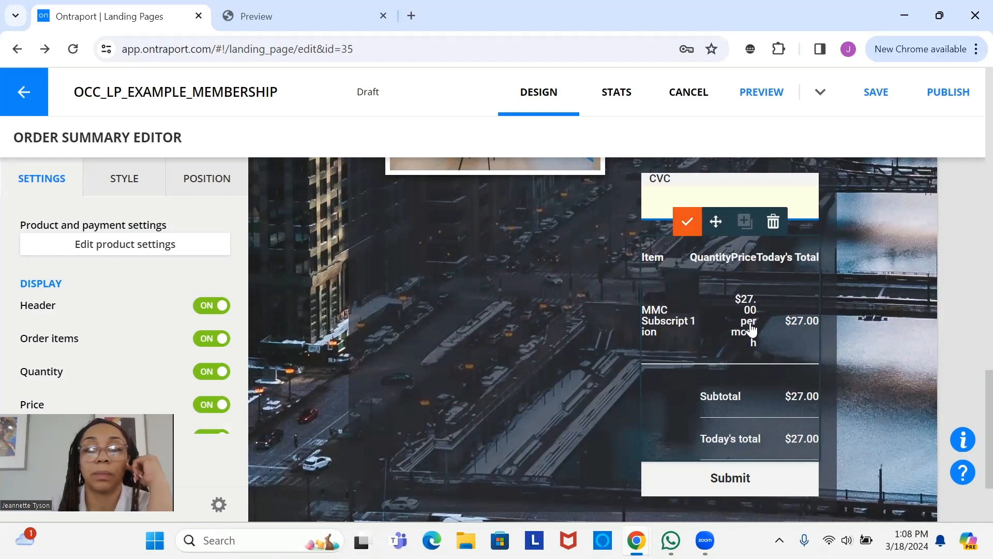
left_click(560, 323)
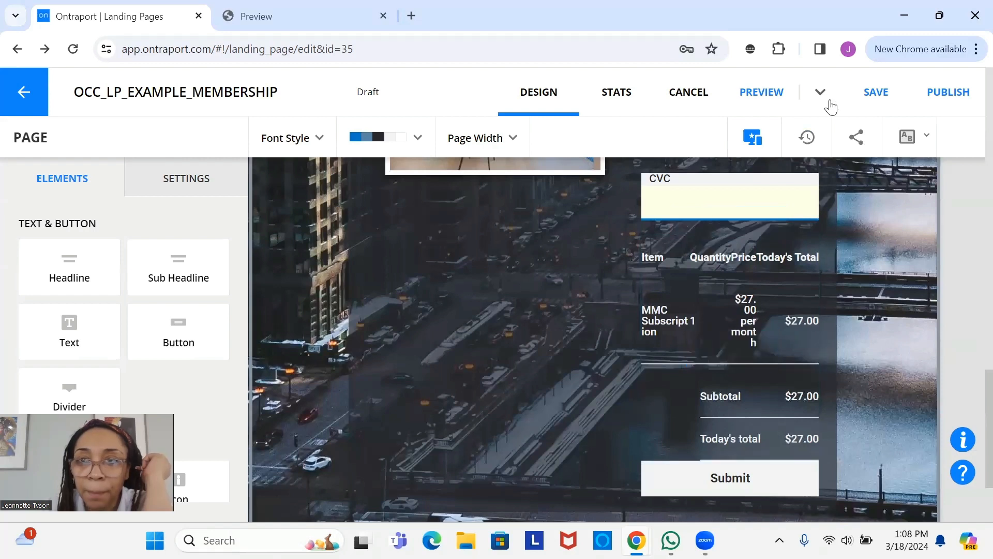
left_click(890, 87)
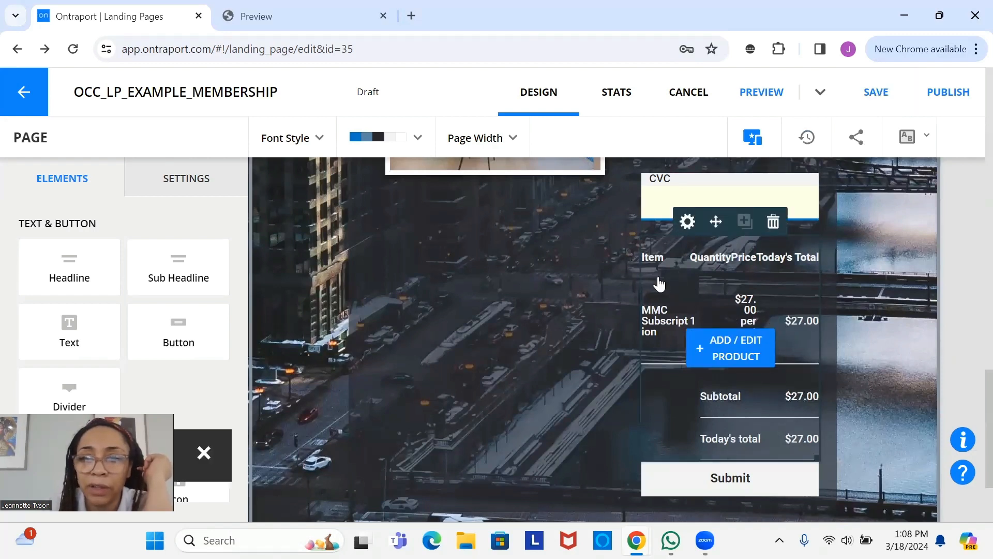
- Preview the page, scroll to the $27.00 order summary, and dismiss the newsletter popup
left_click(759, 93)
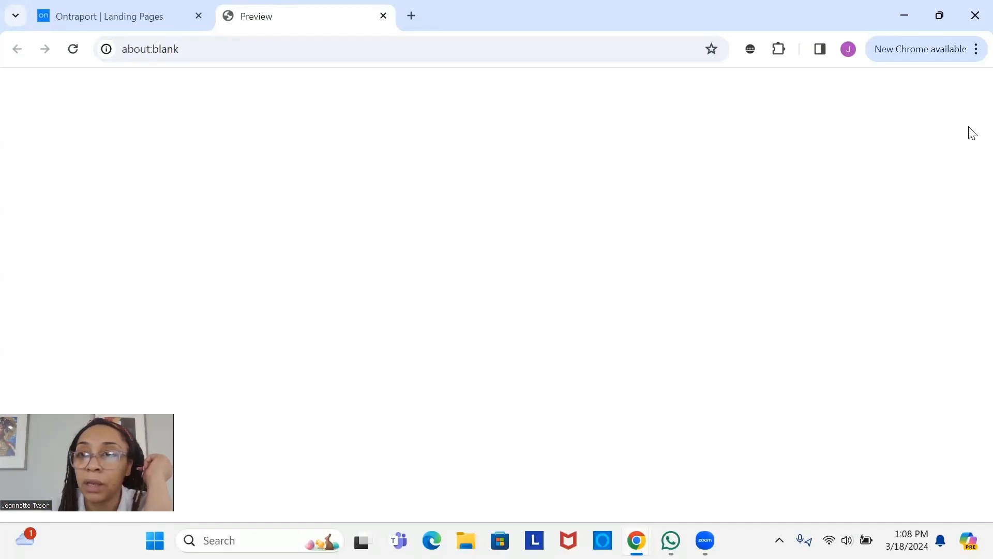
scroll(963, 311, "down", 8)
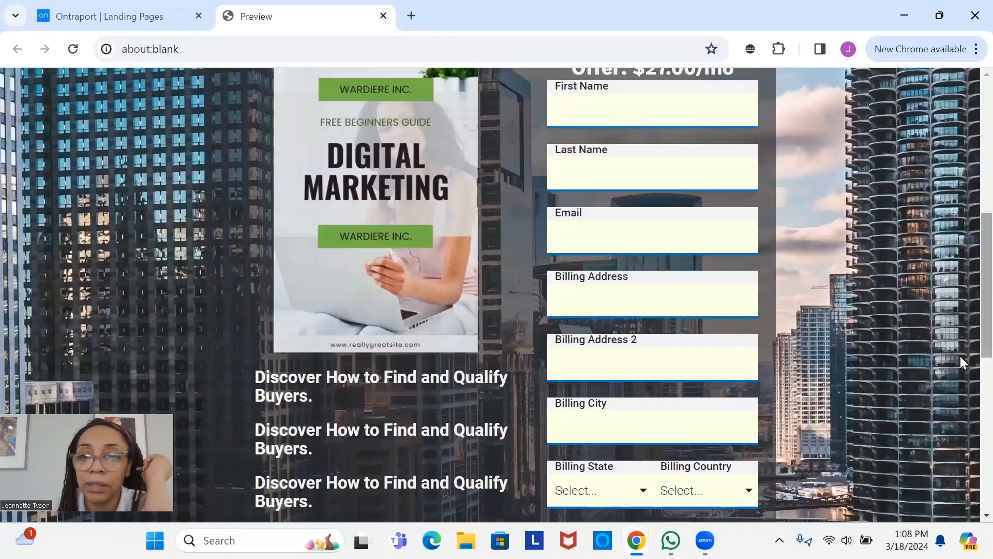
scroll(935, 490, "down", 10)
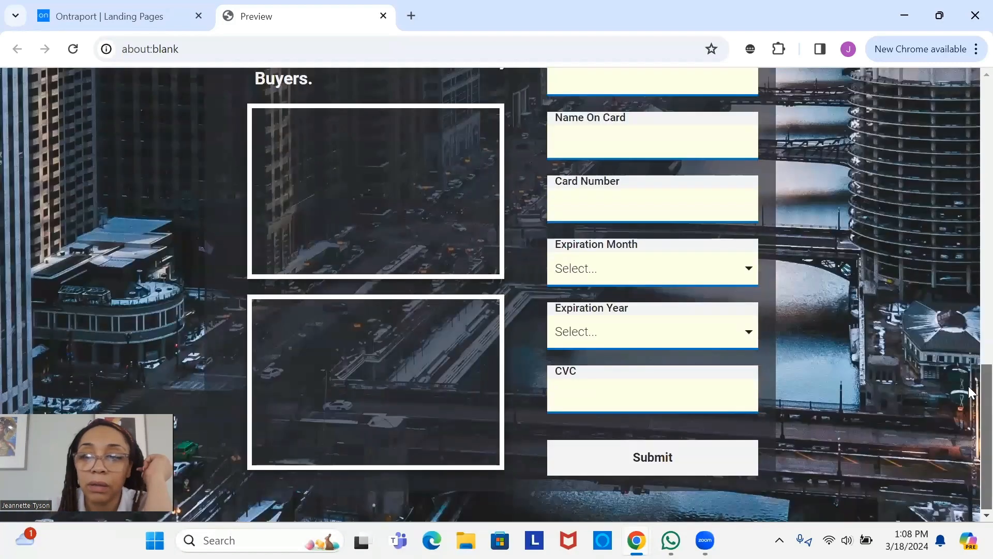
scroll(972, 442, "down", 3)
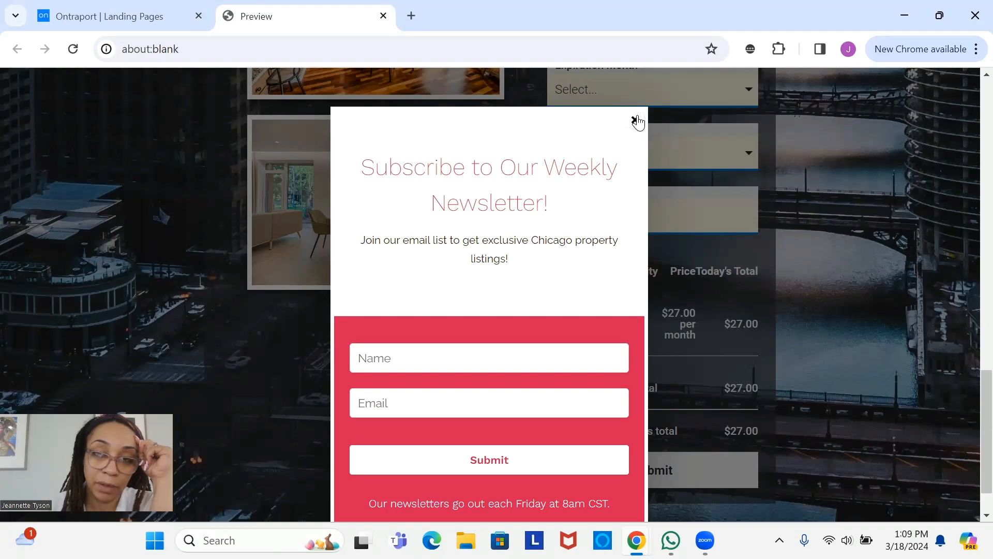
left_click(637, 122)
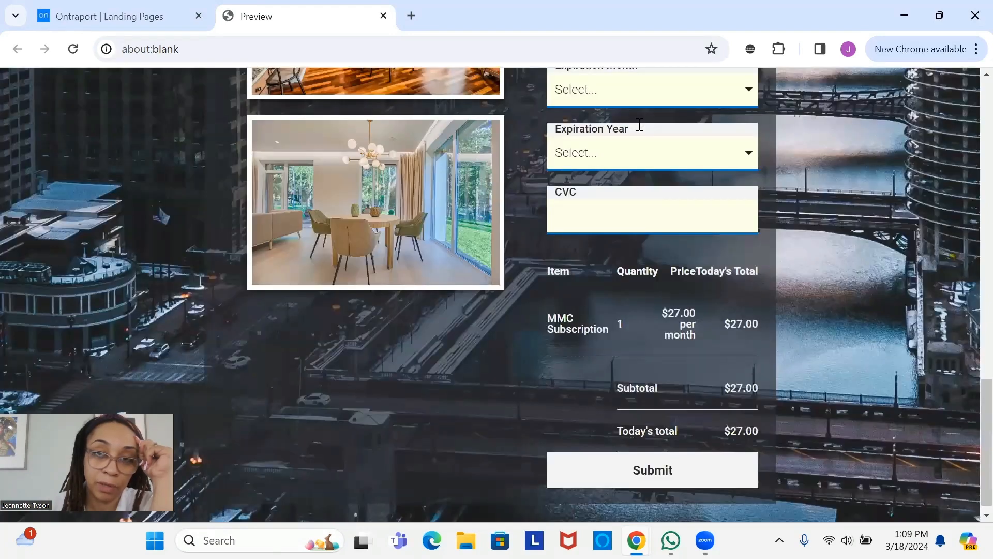
- Close the preview tab to return to the OCC_LP_EXAMPLE_MEMBERSHIP editor
left_click(383, 16)
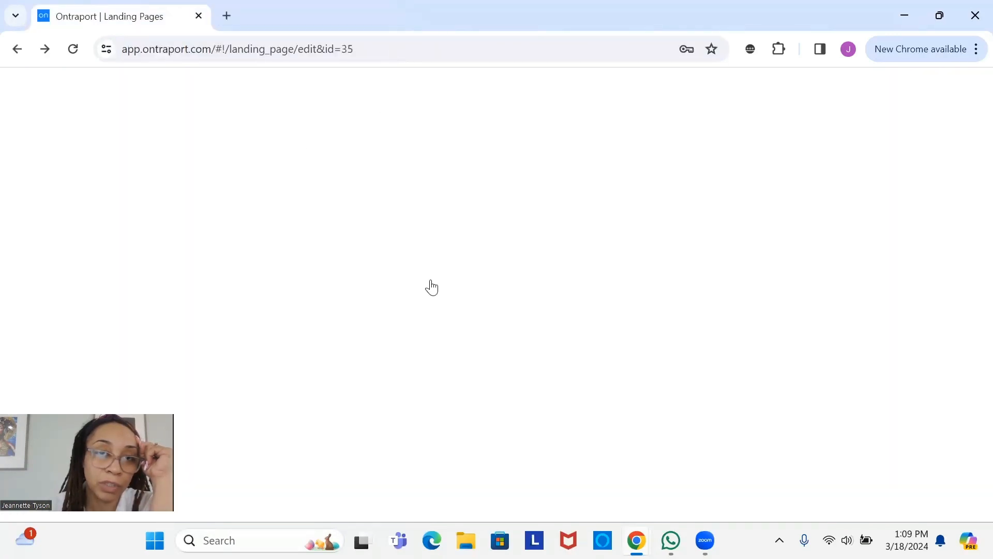
scroll(393, 234, "down", 1)
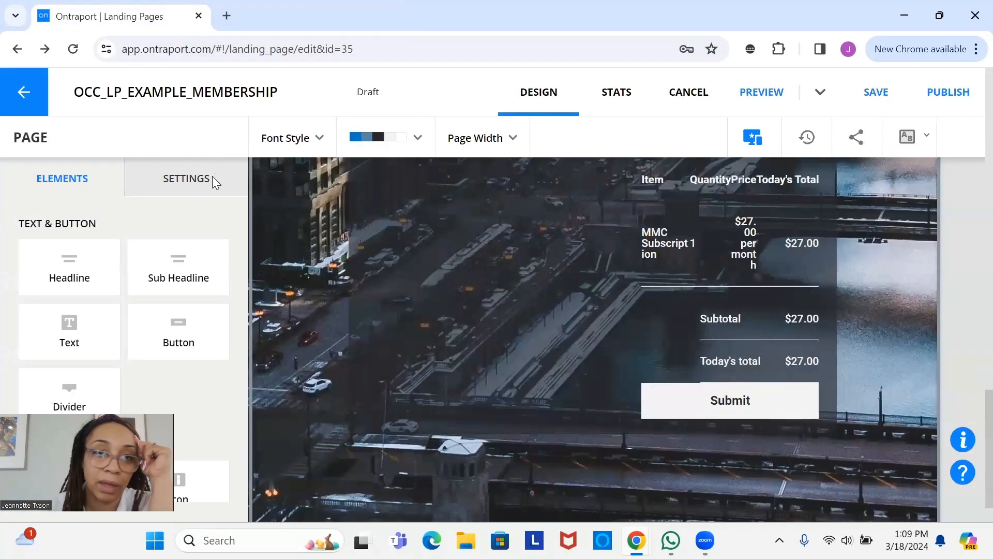
- In page Settings, switch off the ONTRAform lightboxes for time on page and exit intent
left_click(166, 191)
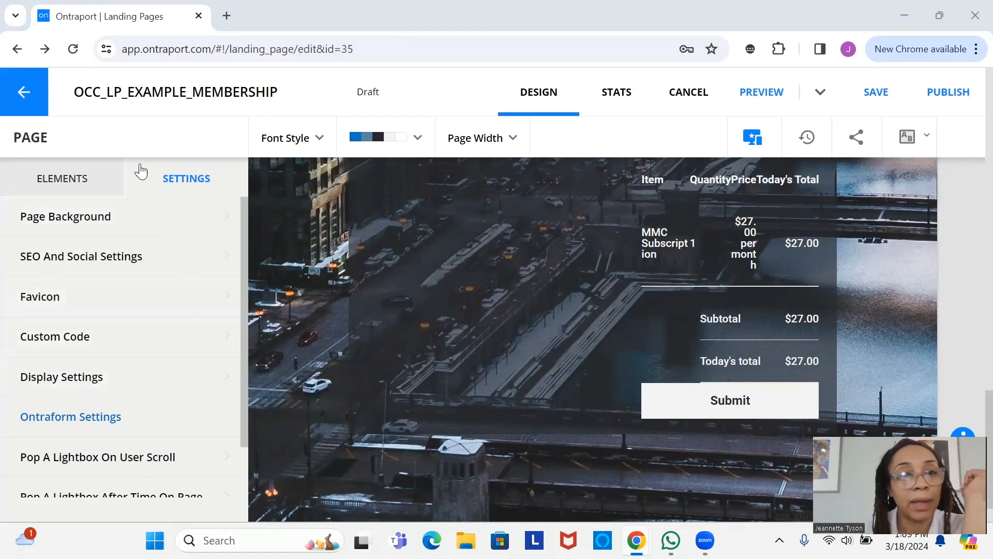
scroll(239, 409, "down", 2)
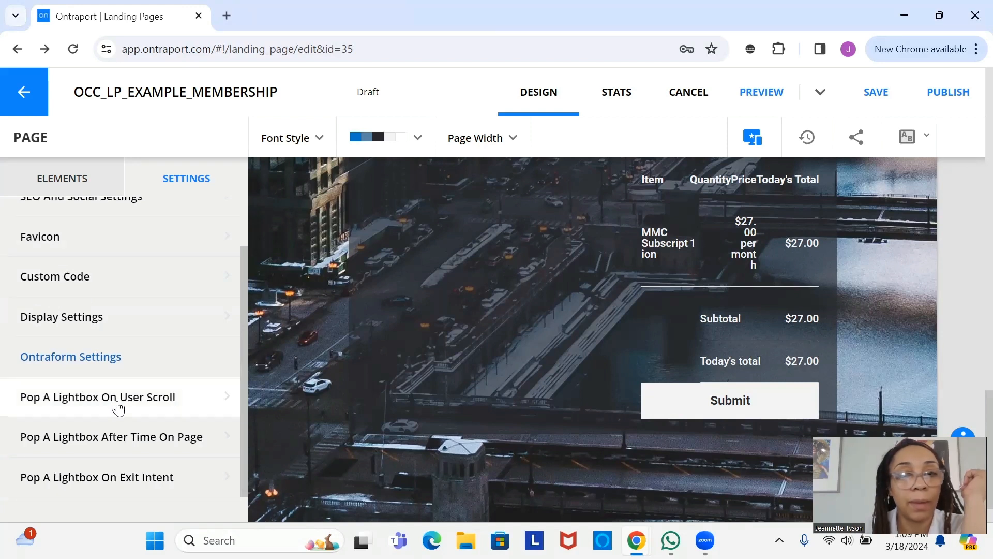
left_click(117, 402)
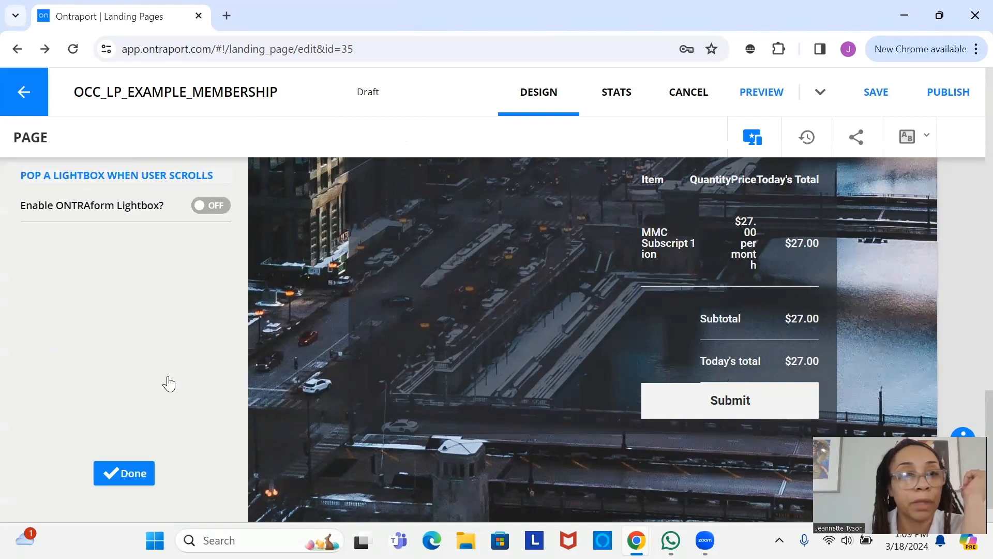
left_click(126, 478)
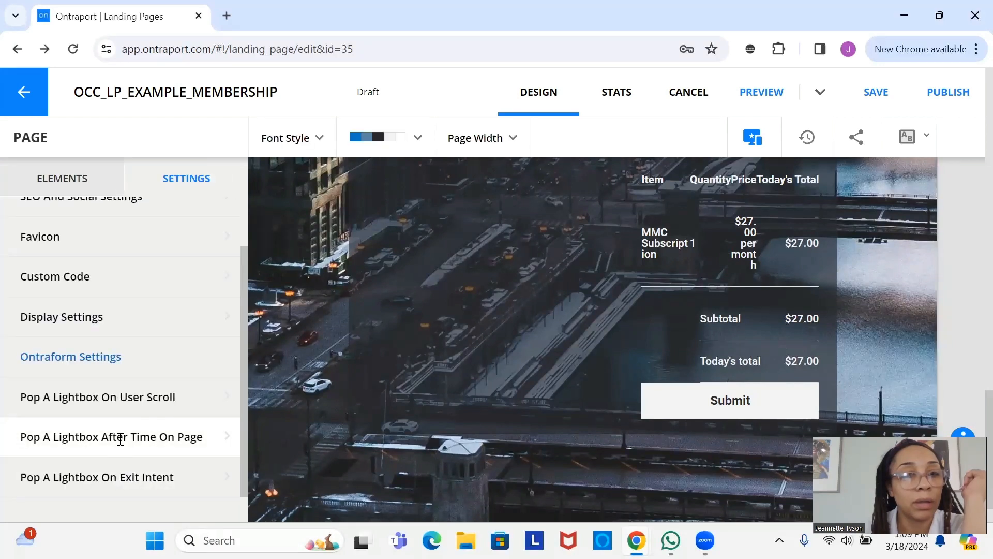
left_click(120, 439)
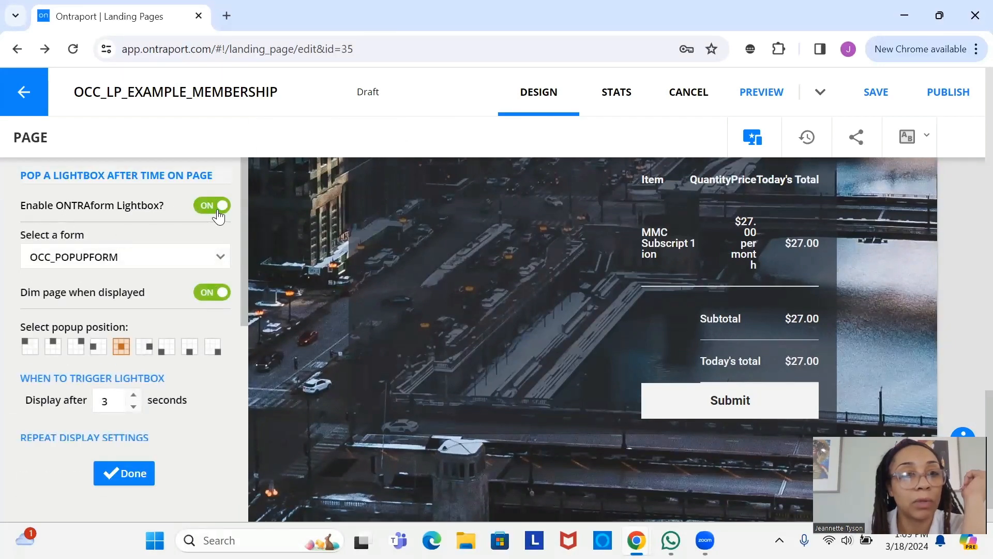
left_click(219, 217)
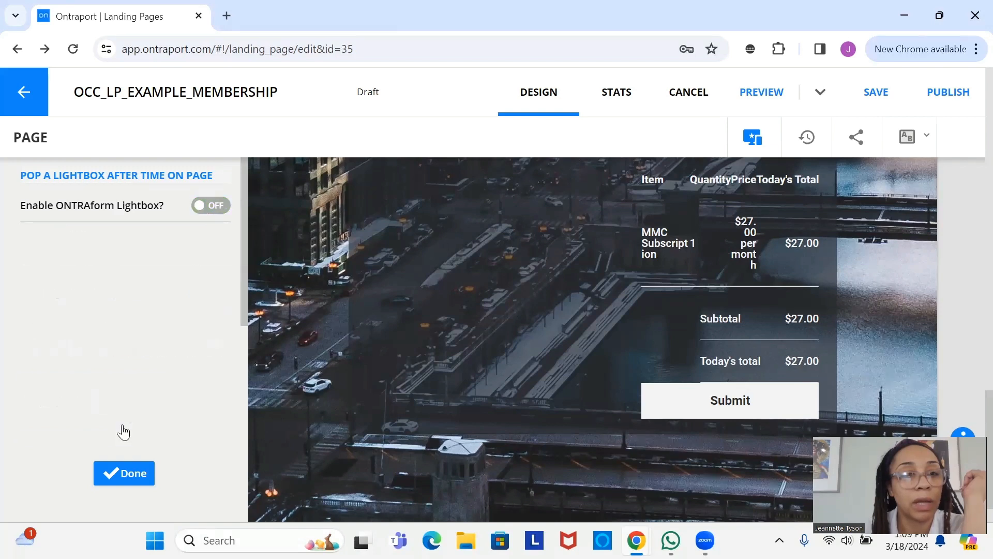
left_click(125, 473)
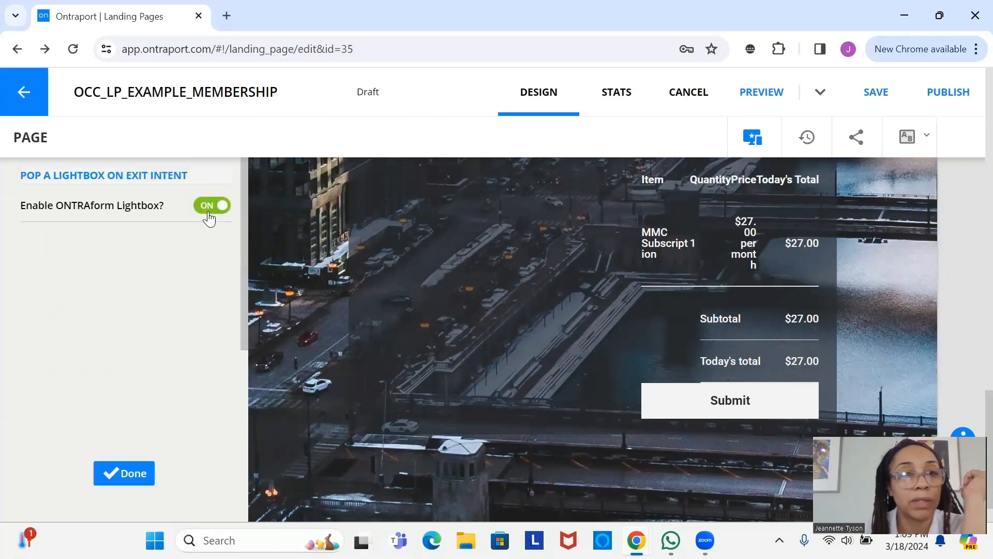
left_click(209, 207)
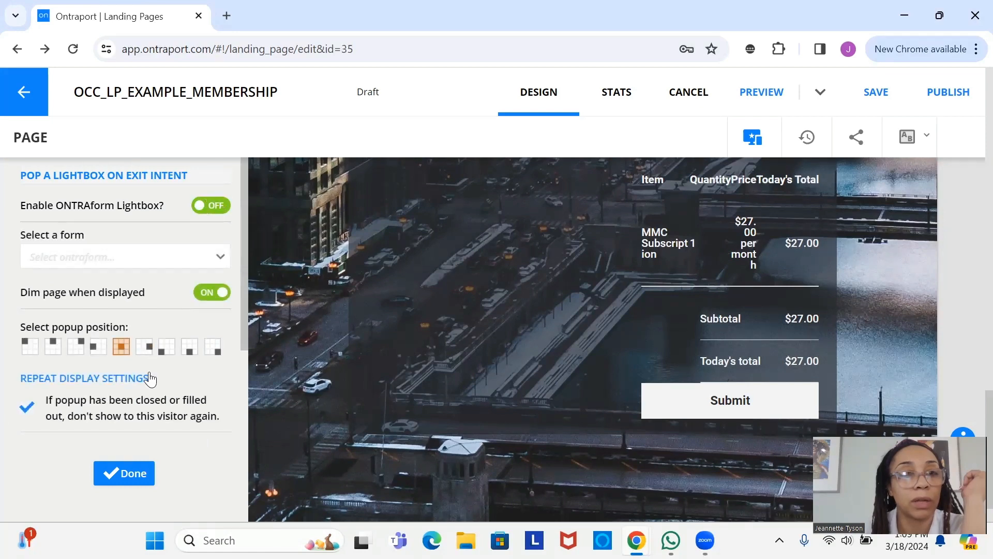
left_click(128, 474)
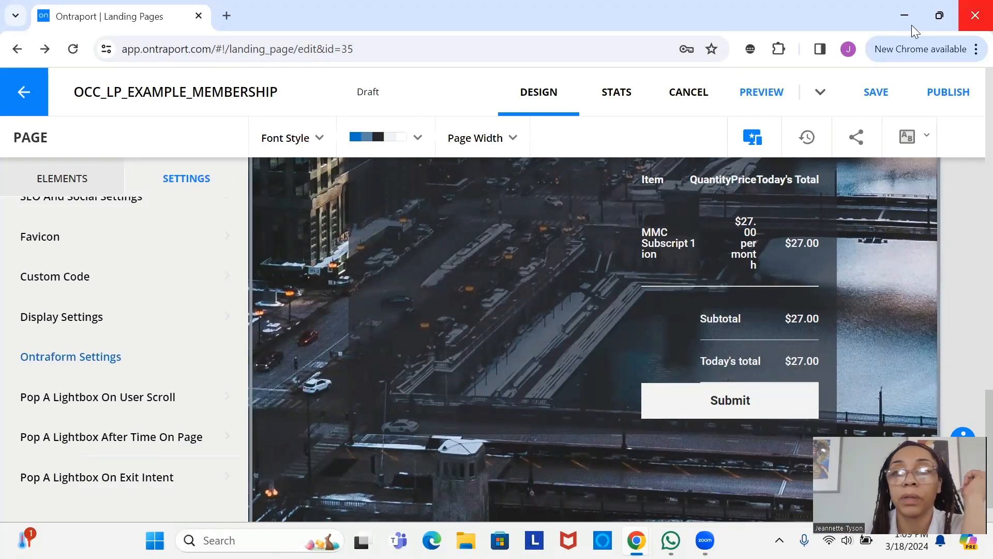
left_click(885, 92)
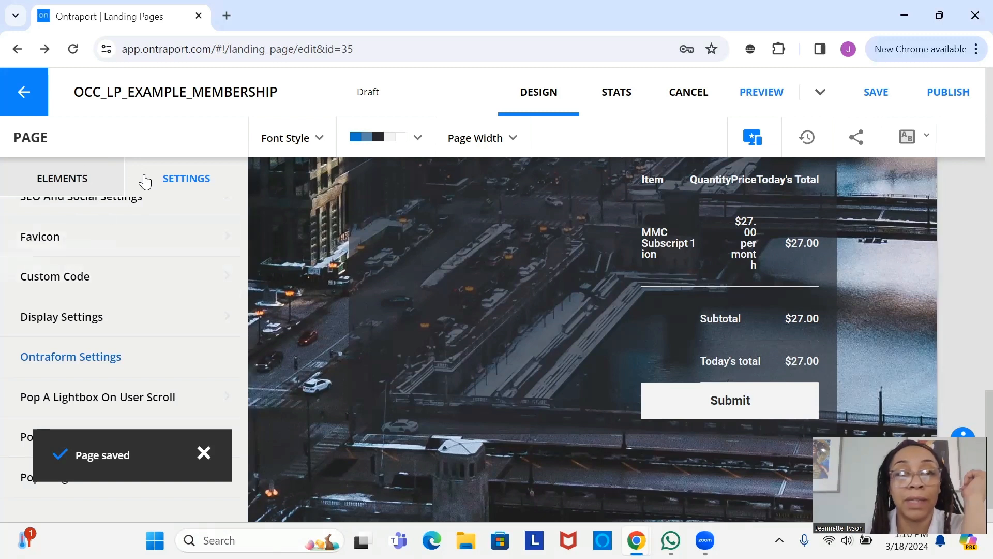
left_click(113, 191)
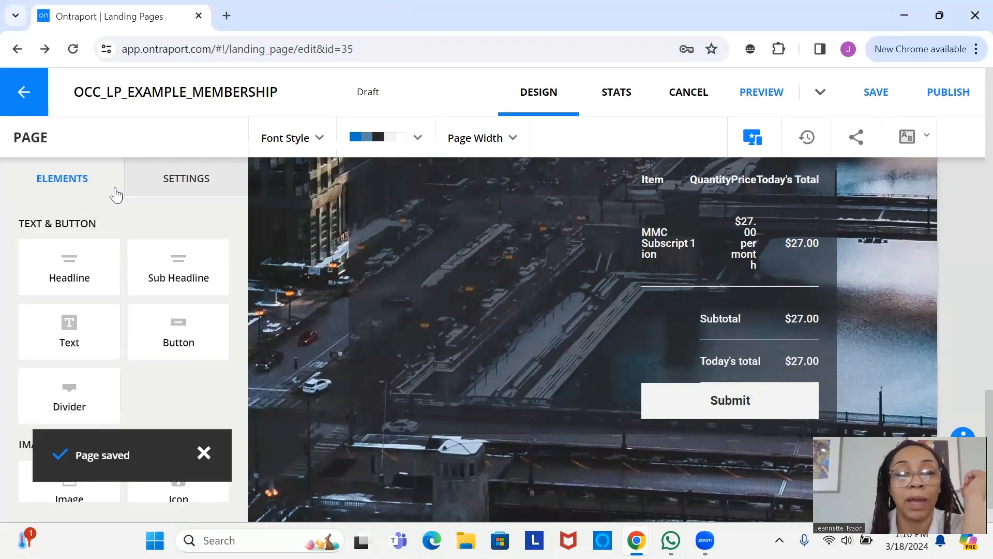
left_click(211, 191)
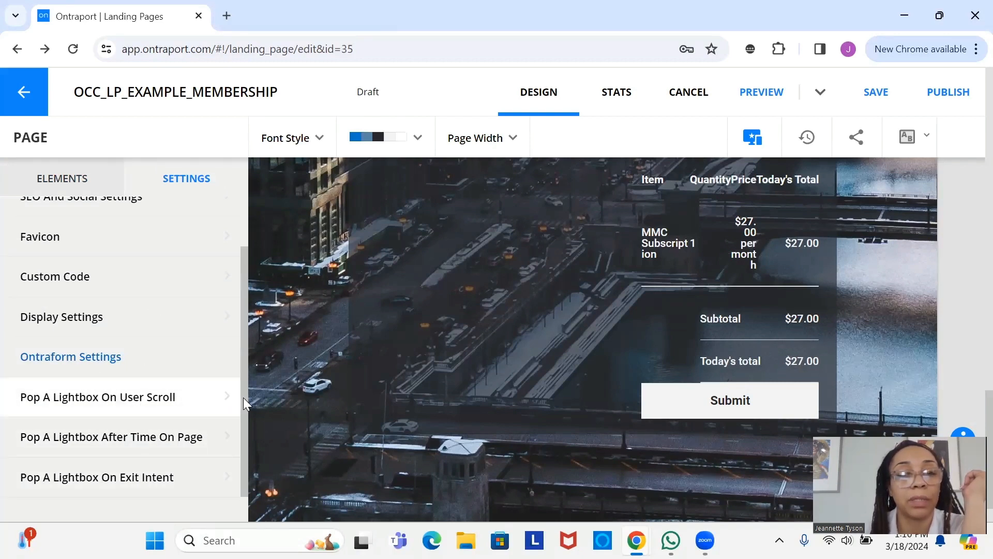
scroll(243, 397, "up", 2)
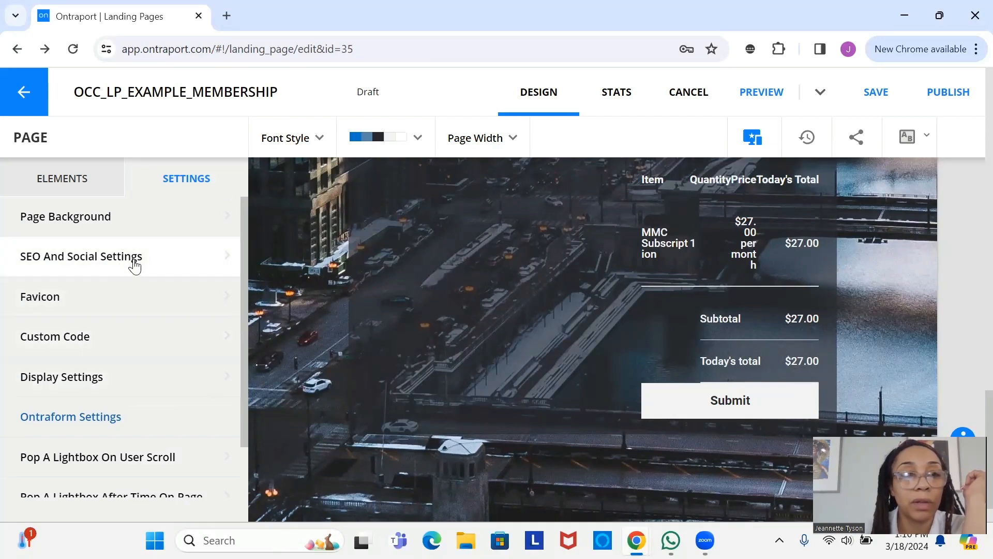
left_click(29, 267)
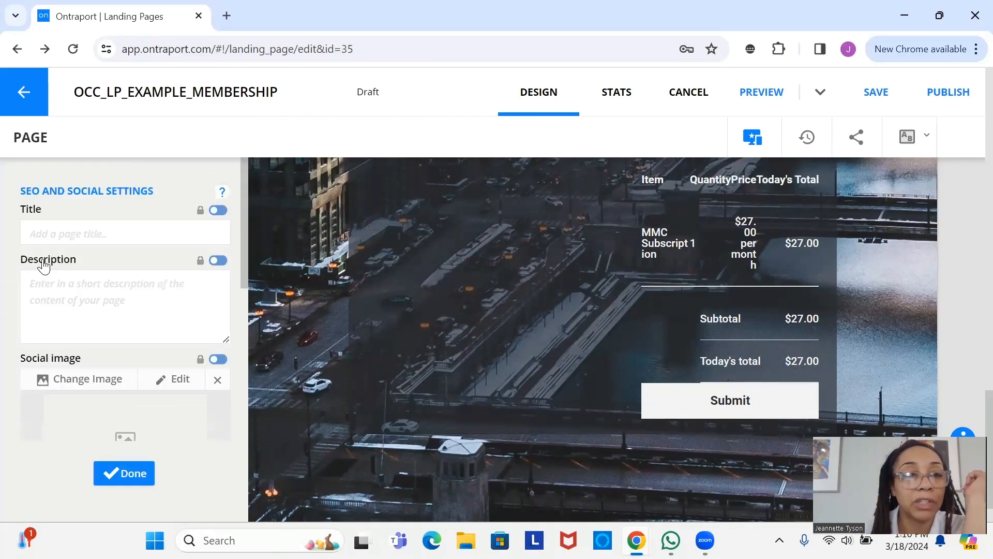
left_click(58, 233)
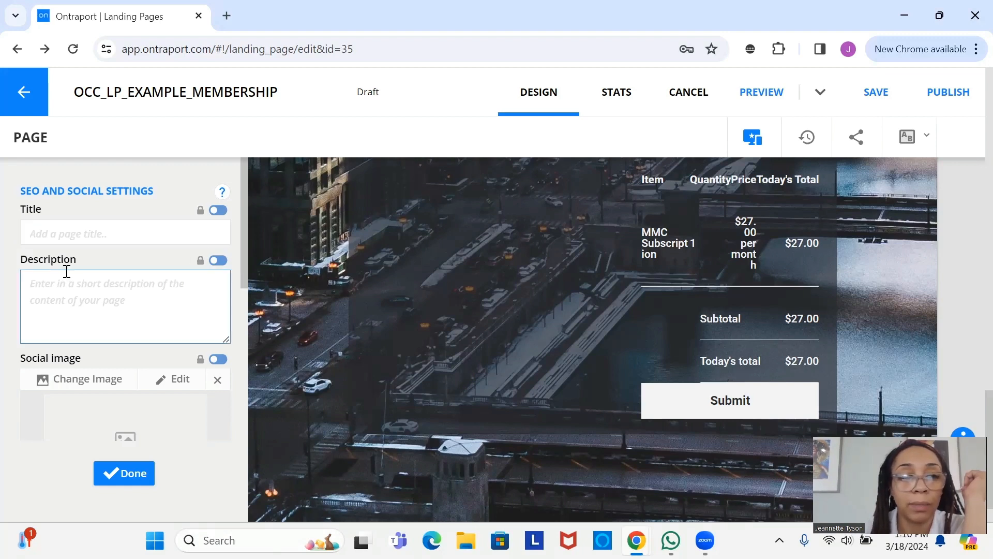
left_click(35, 240)
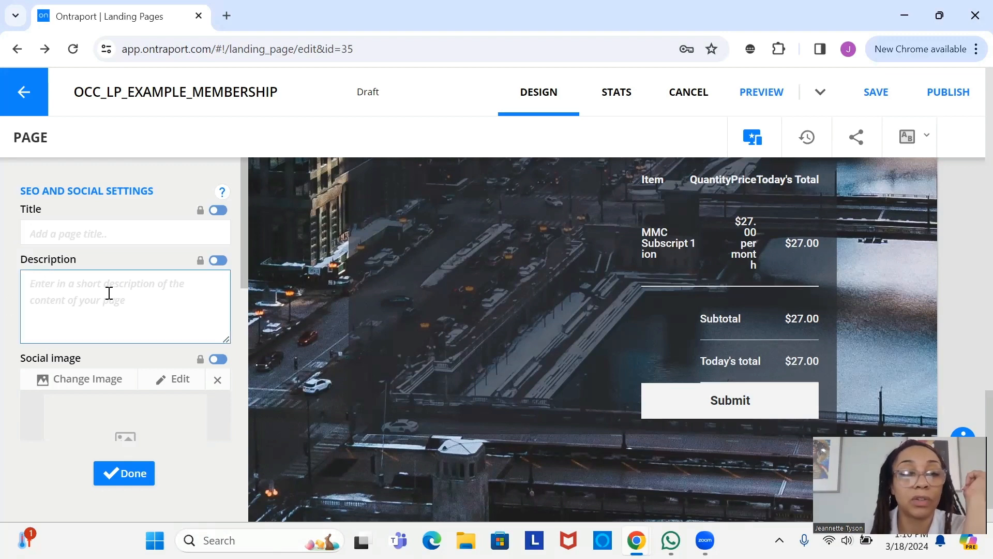
scroll(150, 404, "down", 3)
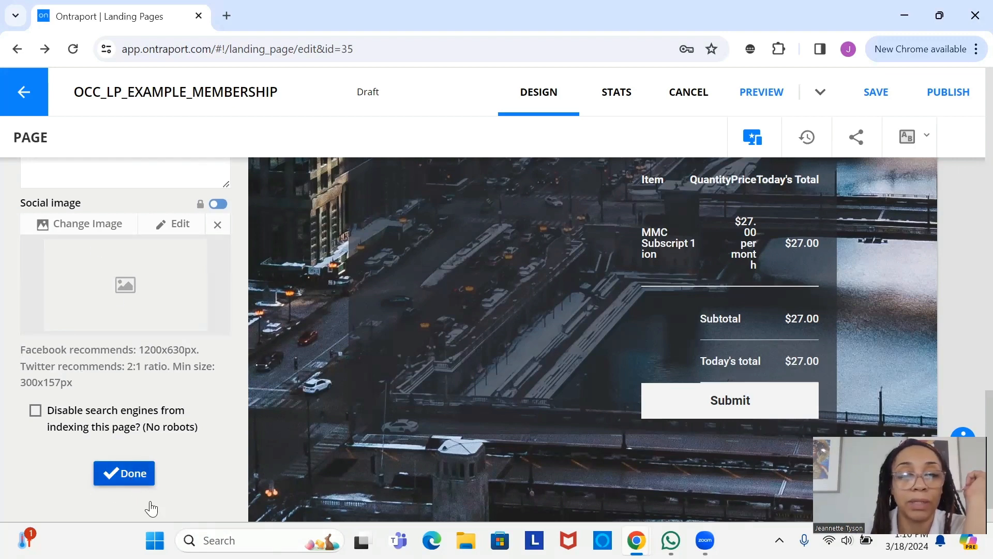
left_click(141, 473)
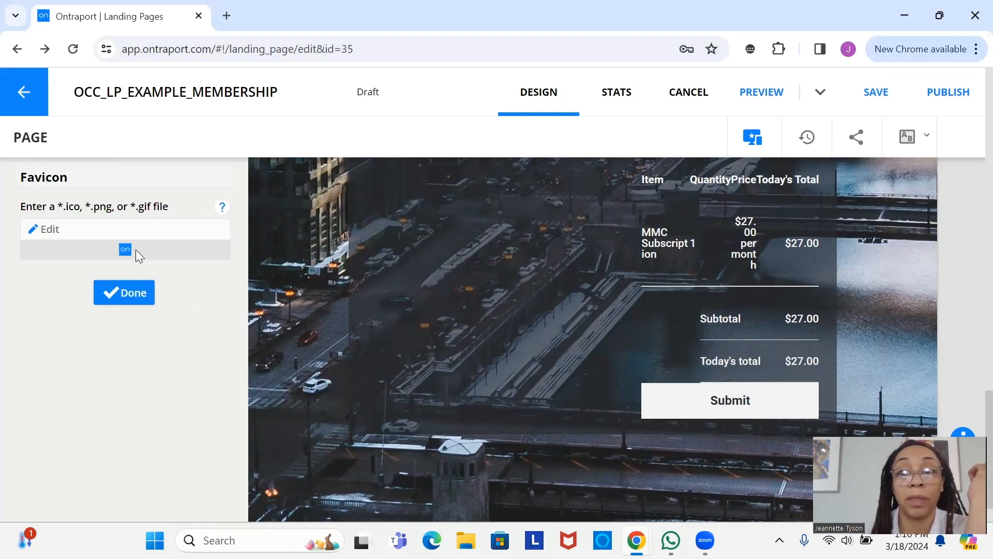
left_click(132, 299)
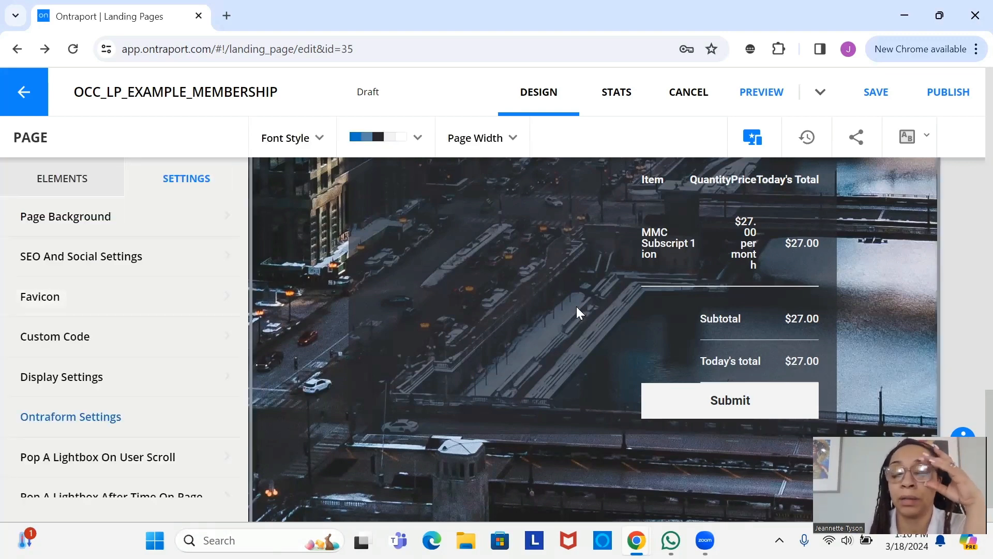
- Open Product & Payment Settings for the MMC Subscription row via ADD / EDIT PRODUCT
mouse_move(726, 264)
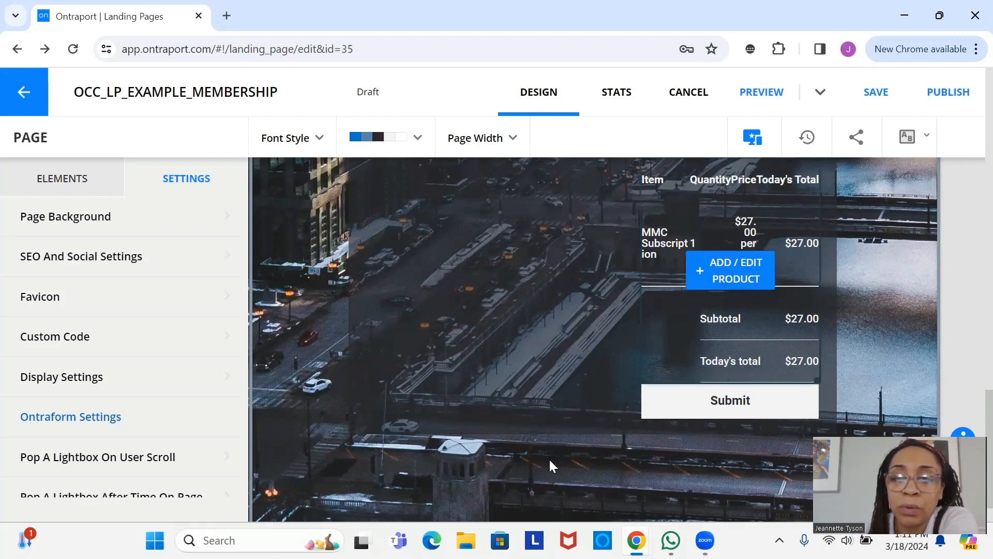
mouse_move(736, 291)
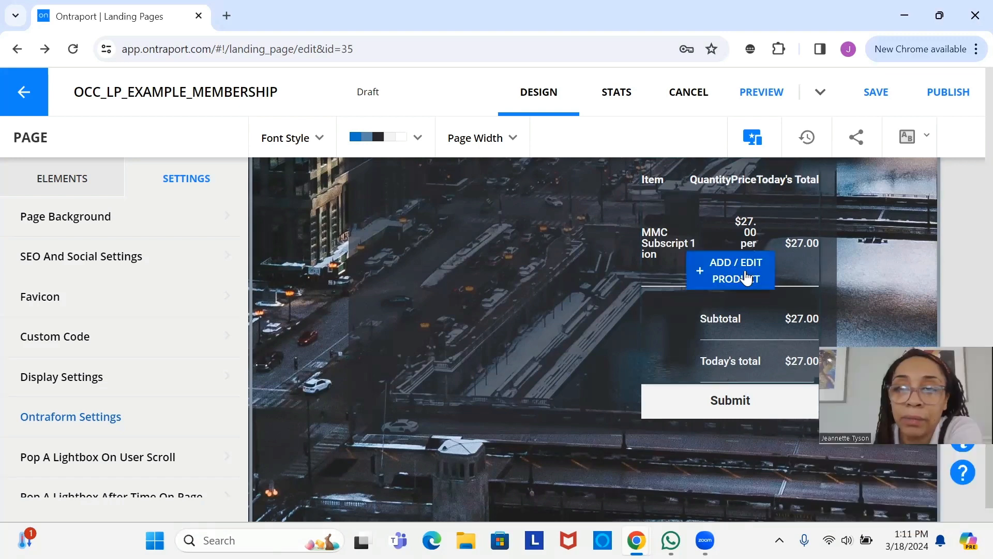
left_click(746, 278)
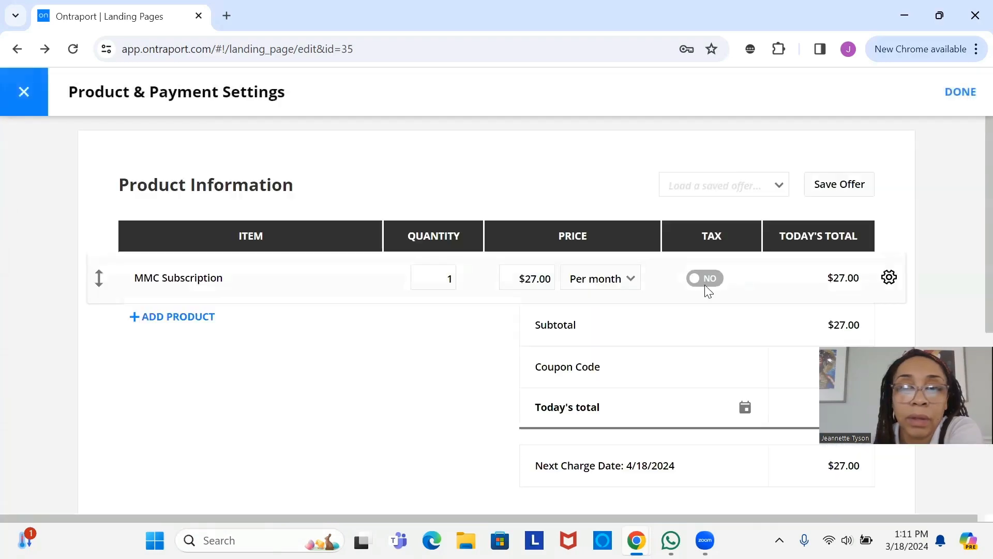
- Close Product & Payment Settings and review the order summary's Display toggles
left_click(962, 102)
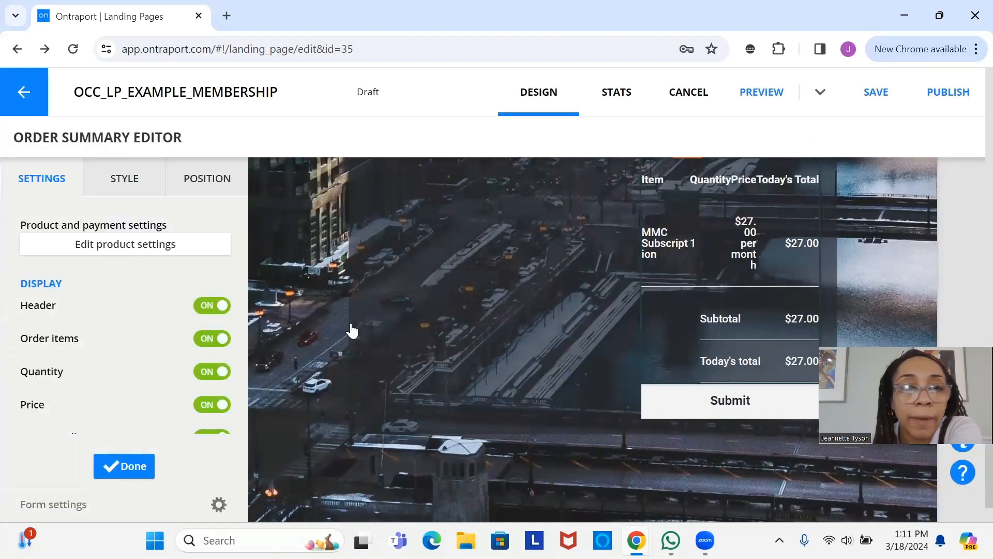
scroll(200, 286, "down", 5)
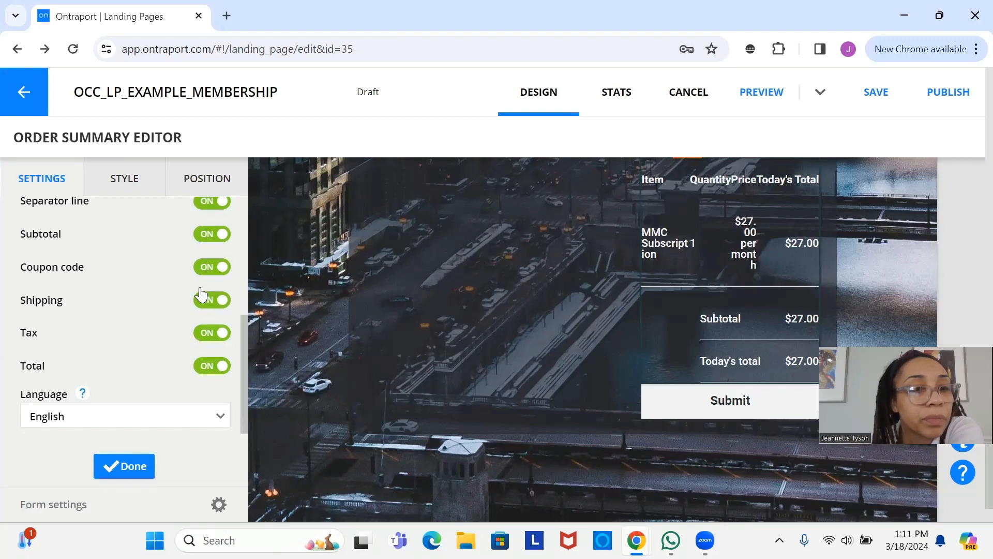
scroll(201, 293, "up", 5)
scroll(201, 293, "down", 1)
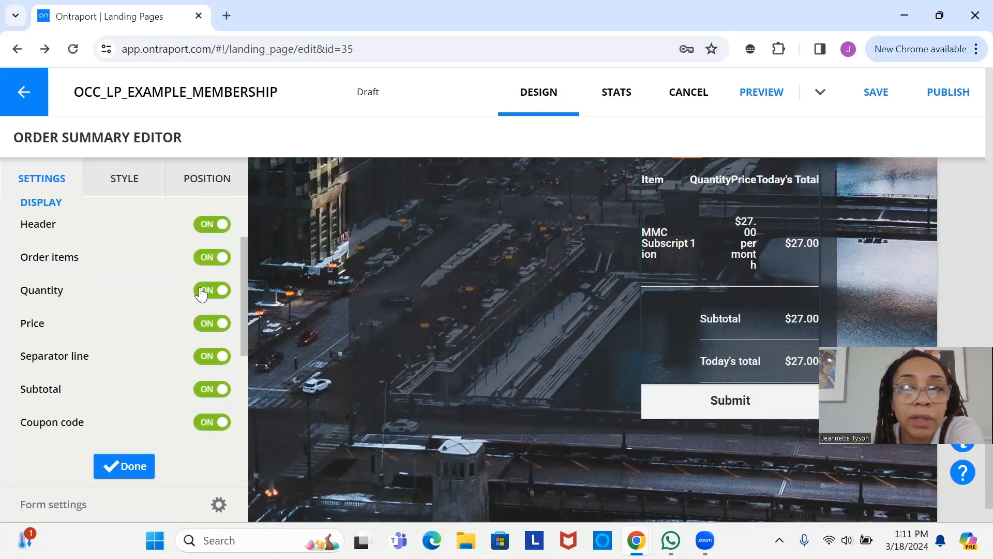
scroll(201, 293, "up", 2)
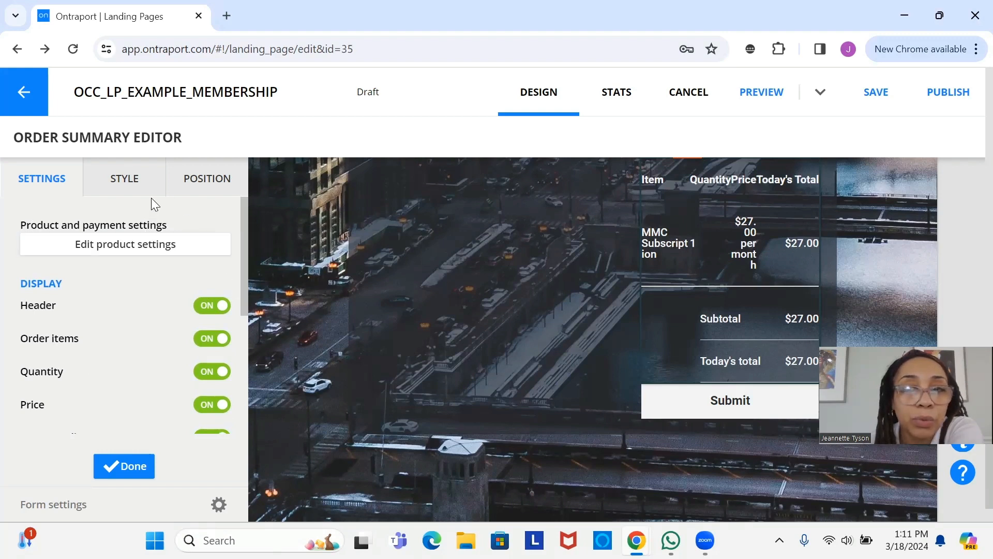
- Switch the Order Summary Editor to STYLE and select a style preset
left_click(134, 173)
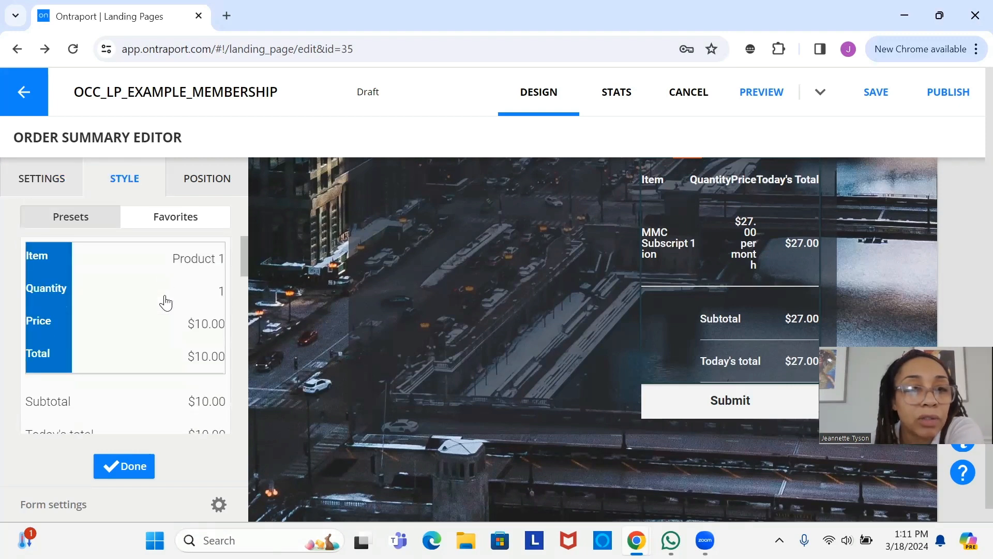
scroll(164, 301, "down", 2)
scroll(163, 336, "down", 2)
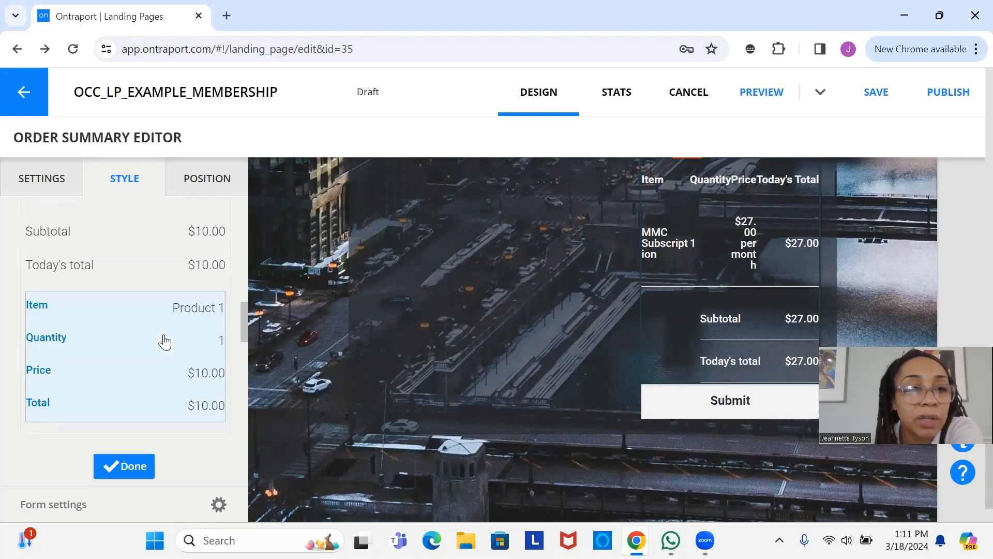
scroll(164, 339, "down", 2)
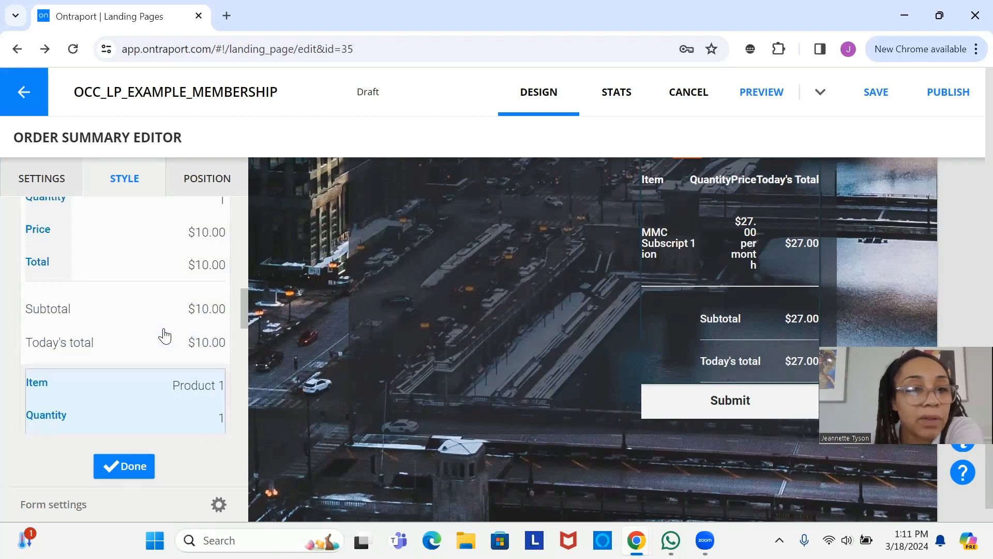
scroll(165, 336, "down", 4)
left_click(165, 336)
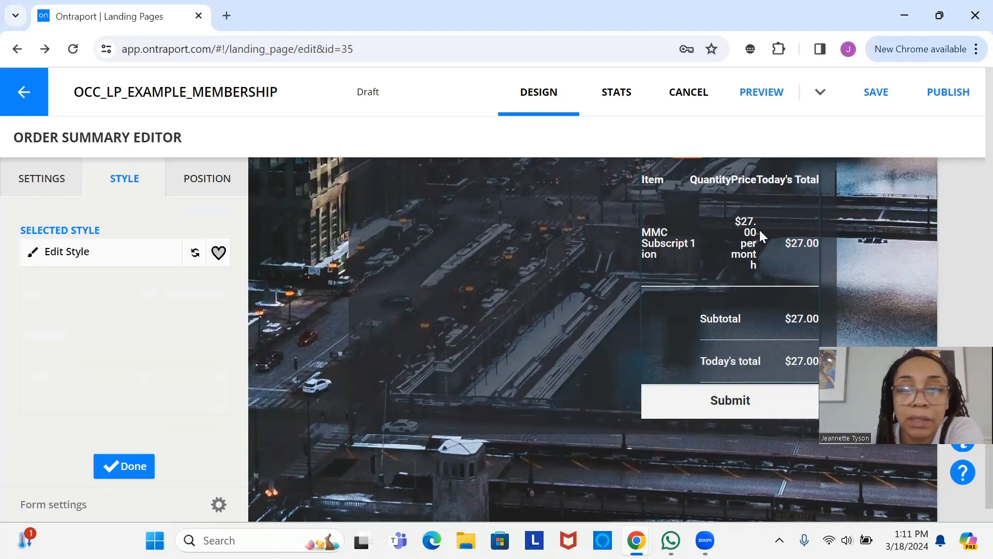
scroll(631, 269, "up", 5)
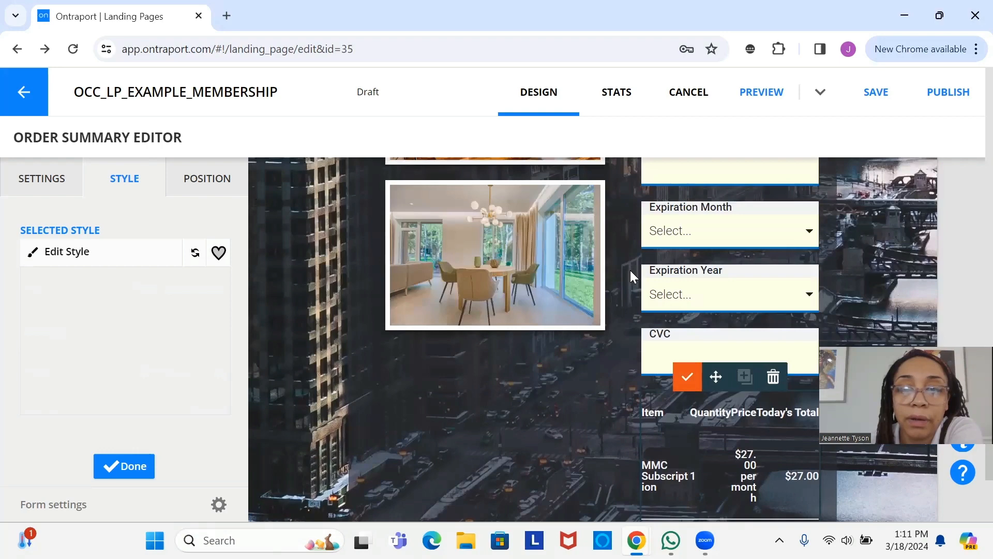
scroll(630, 270, "down", 6)
scroll(609, 342, "up", 5)
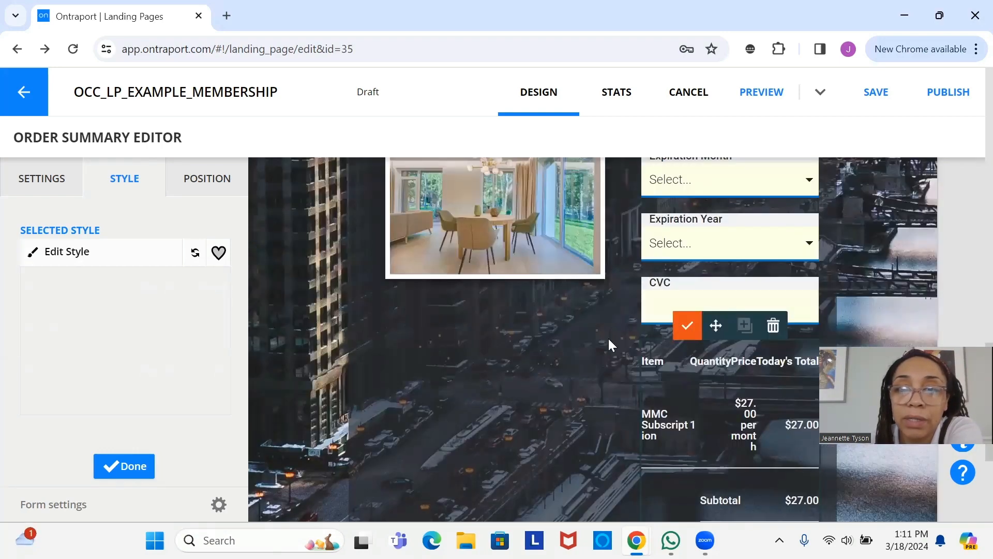
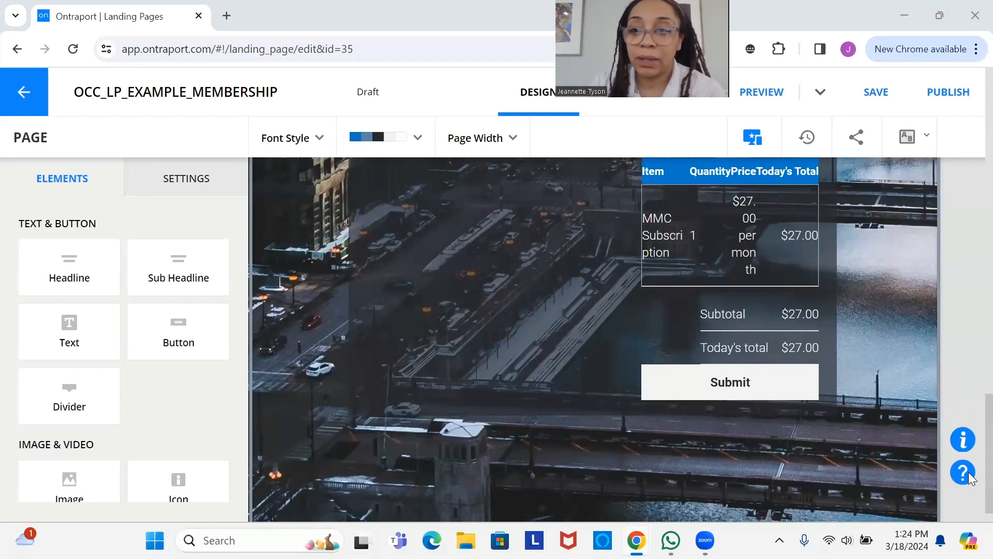
- Open the main block's settings and bring the empty row below Submit into view
scroll(769, 361, "up", 3)
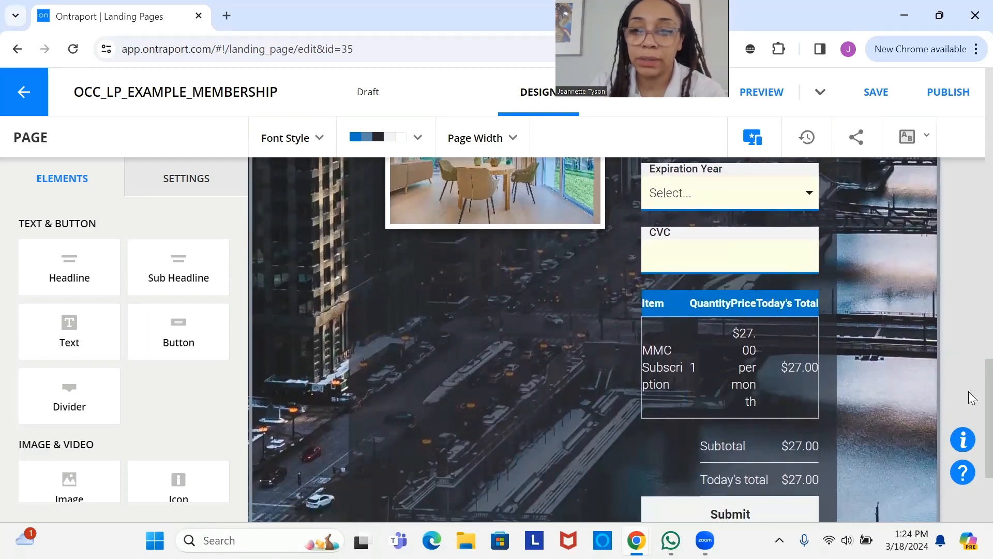
scroll(968, 392, "down", 3)
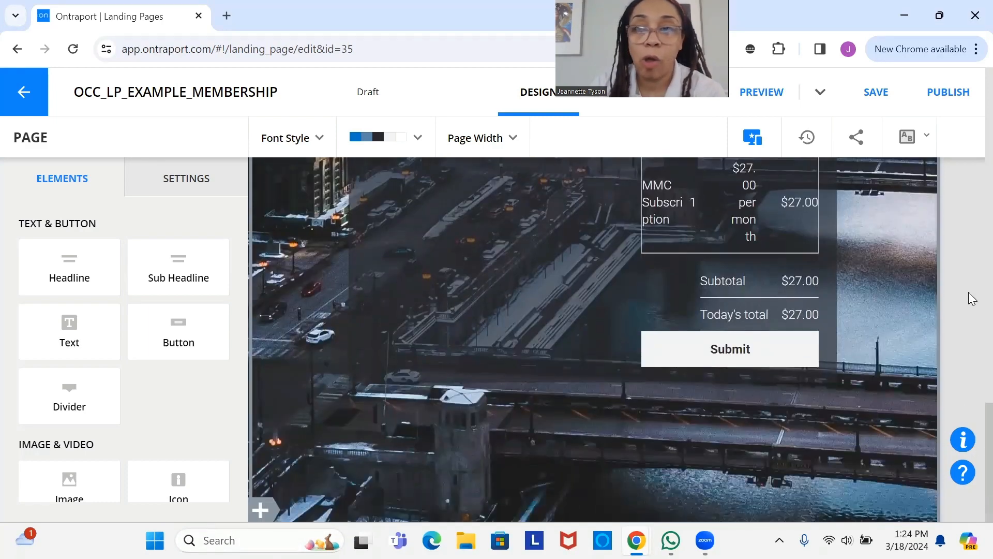
scroll(970, 372, "up", 5)
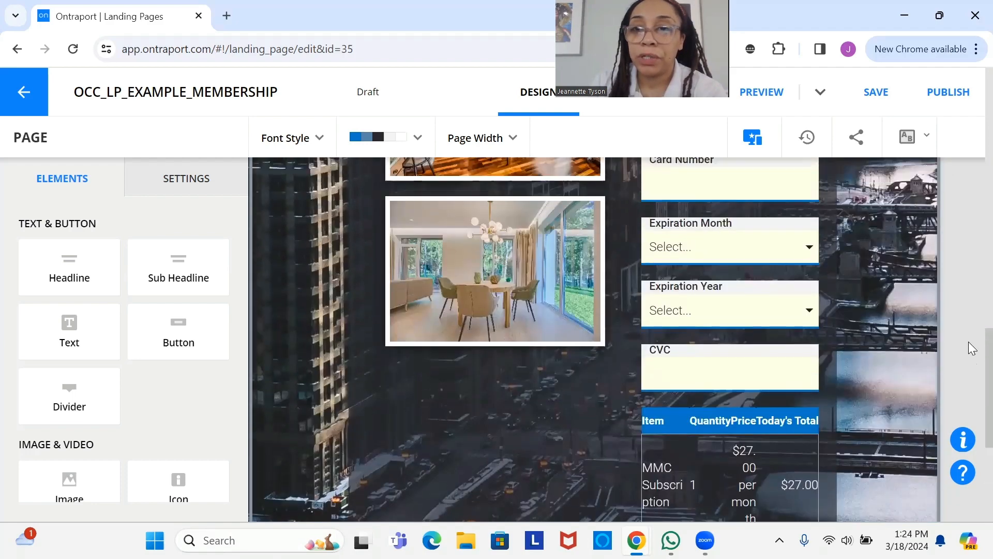
scroll(968, 342, "up", 4)
scroll(969, 387, "down", 6)
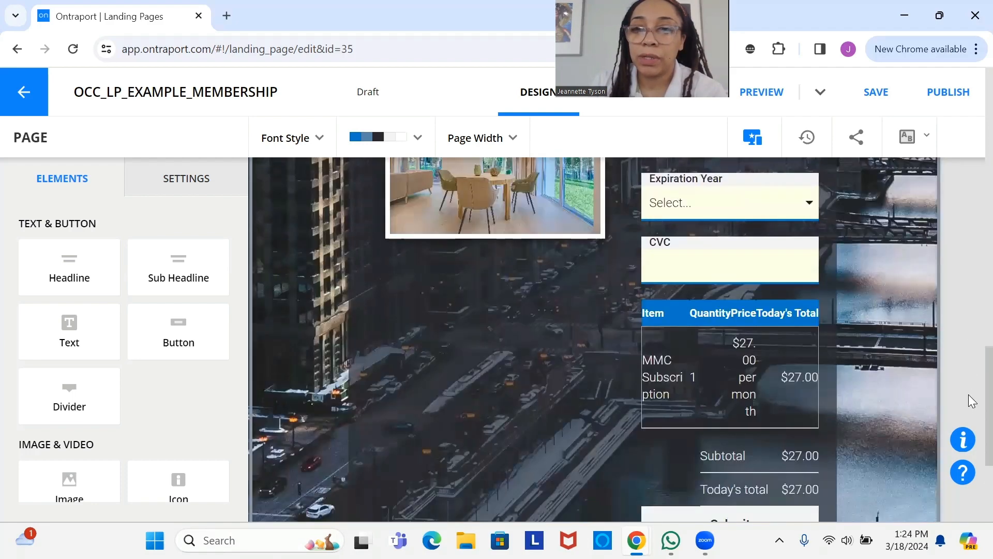
scroll(970, 399, "down", 1)
scroll(970, 396, "up", 1)
scroll(970, 388, "up", 1)
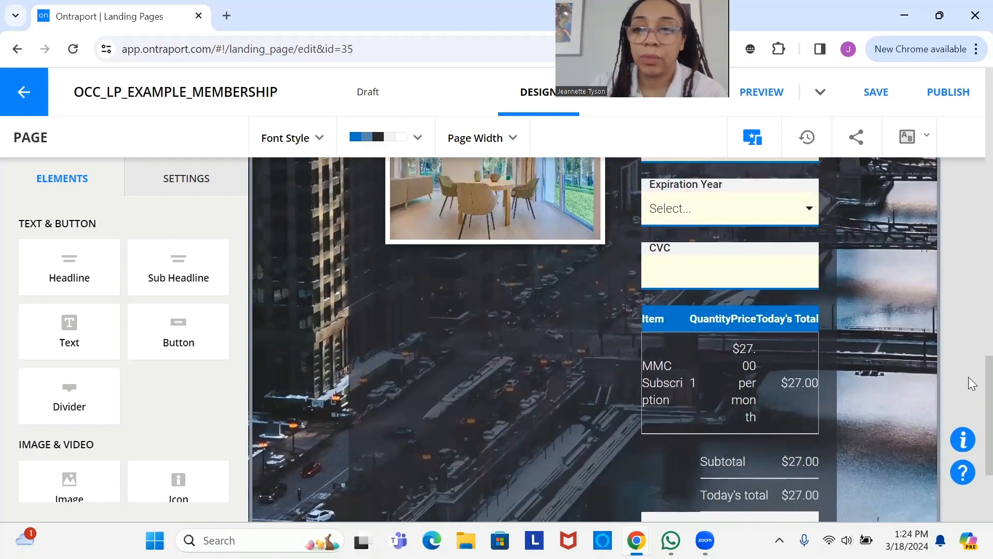
scroll(970, 362, "up", 8)
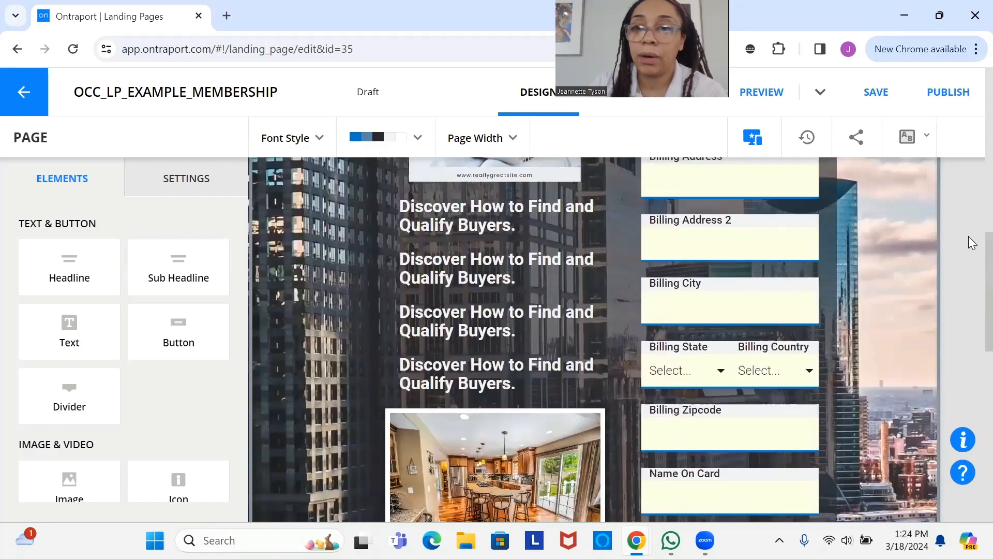
scroll(969, 236, "up", 7)
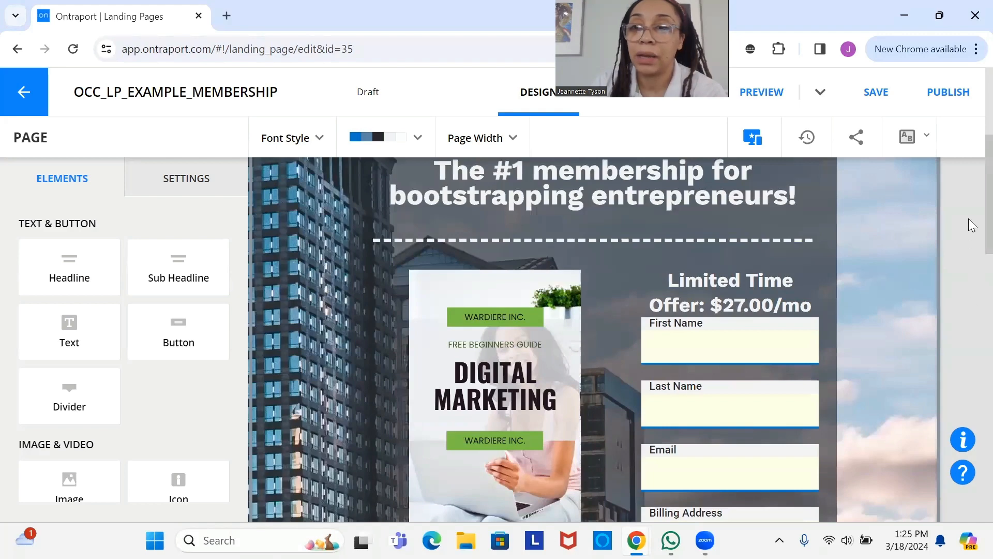
scroll(973, 224, "up", 4)
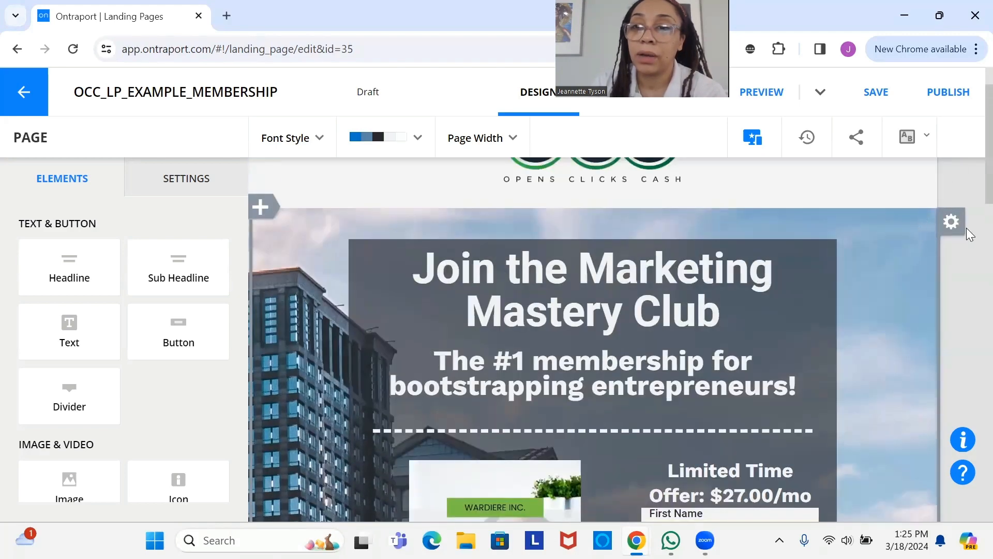
left_click(949, 226)
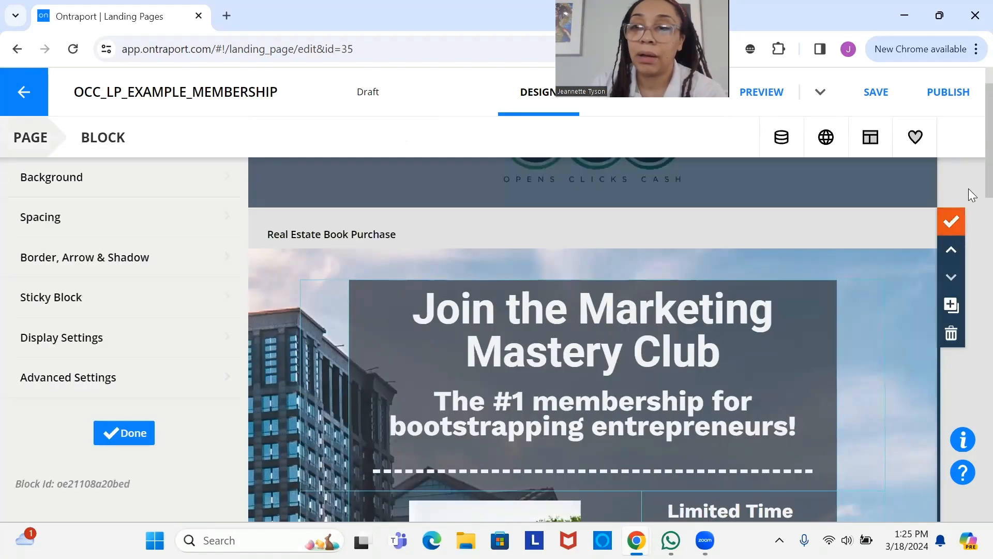
scroll(971, 310, "down", 5)
scroll(972, 393, "down", 6)
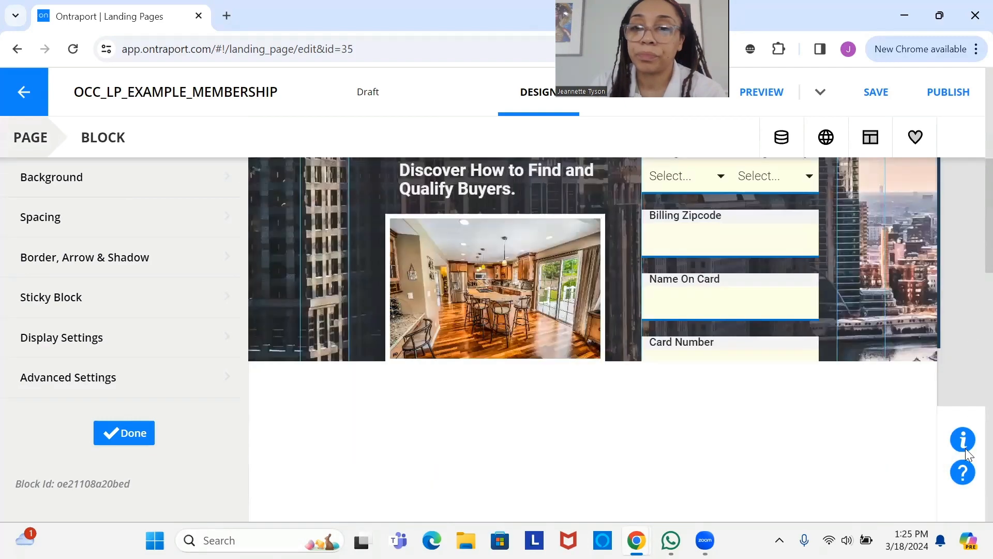
scroll(969, 454, "down", 7)
scroll(948, 504, "down", 1)
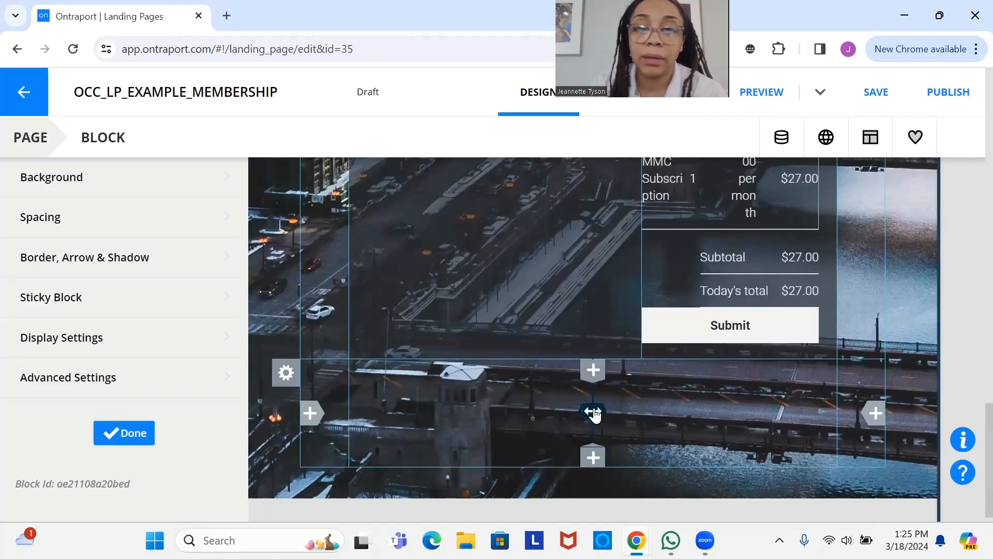
- Narrow the bottom row's left column, widen it slightly, and finish editing the block
left_click_drag(593, 414, 449, 393)
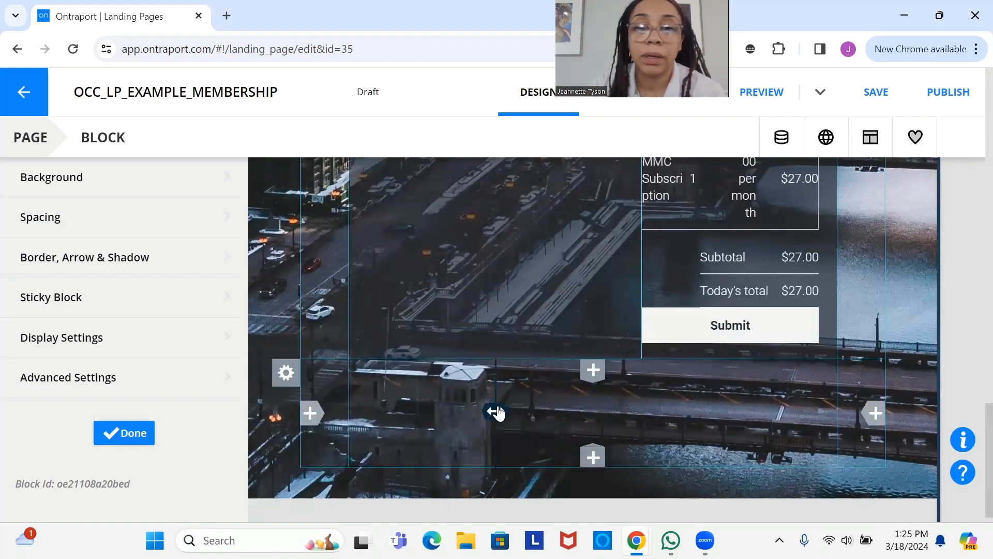
left_click_drag(511, 410, 543, 411)
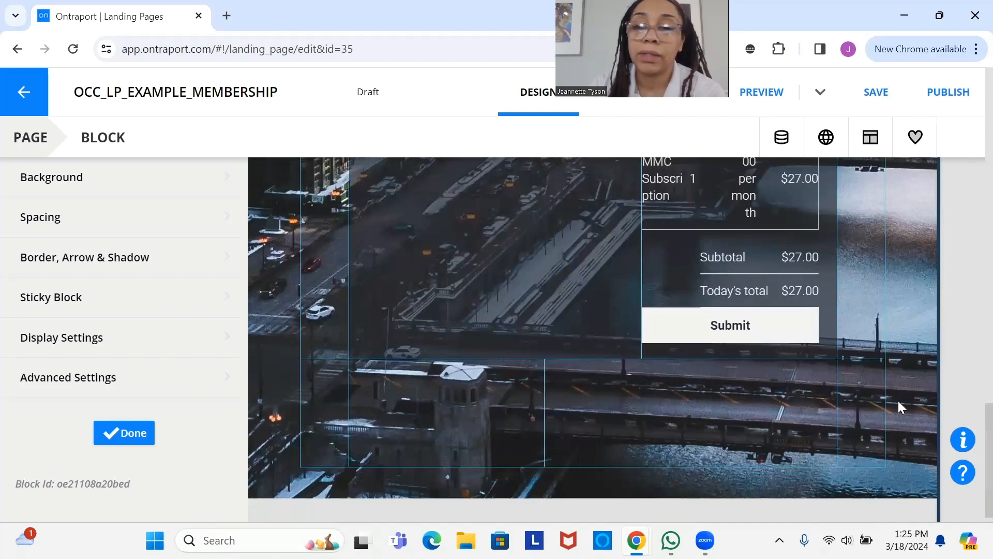
scroll(972, 431, "up", 3)
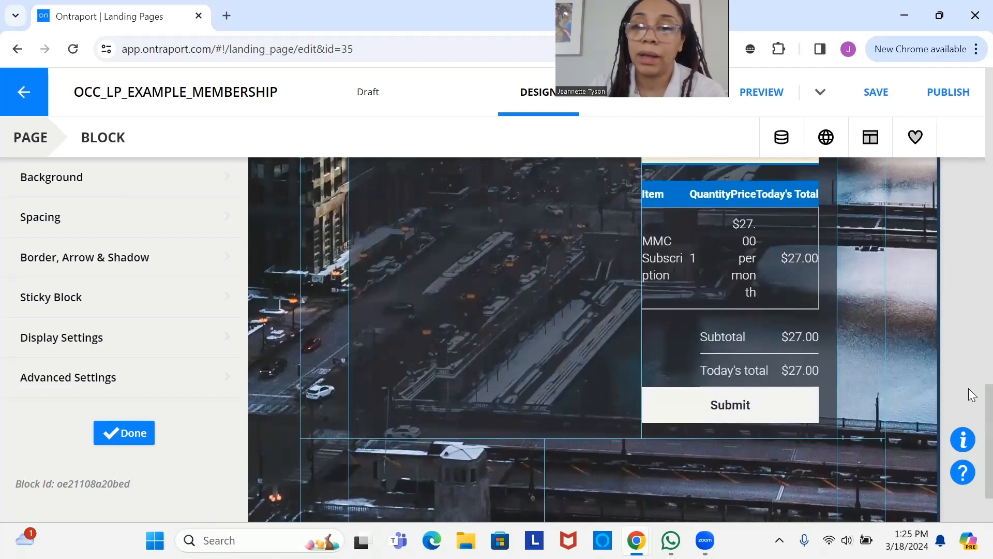
scroll(972, 404, "down", 1)
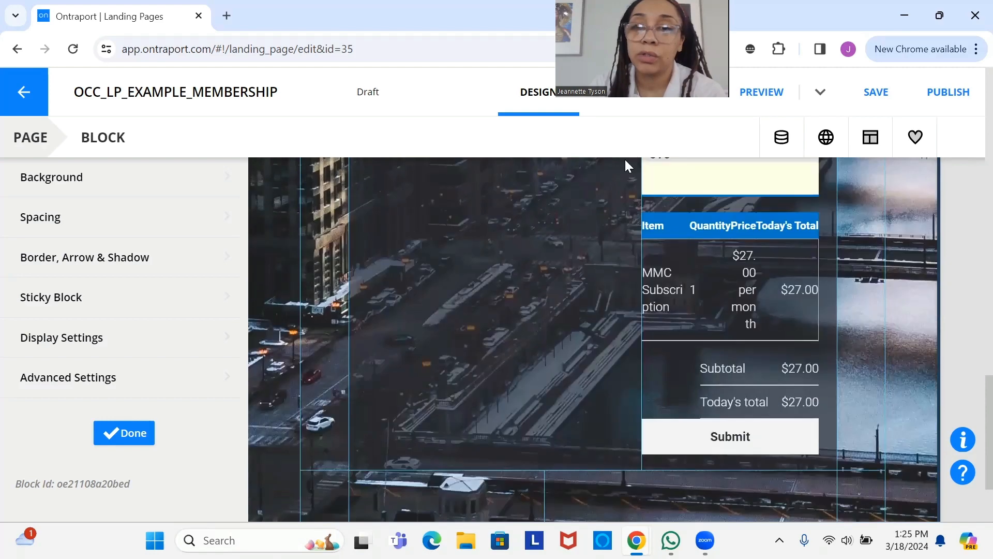
left_click(126, 433)
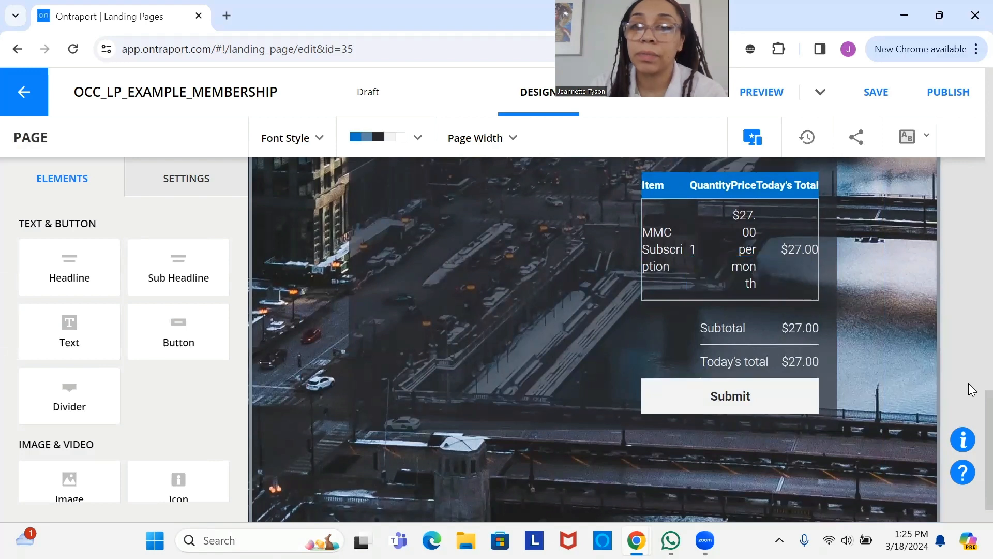
- Move the order summary table into the row below the Submit button and save the page
scroll(634, 244, "up", 1)
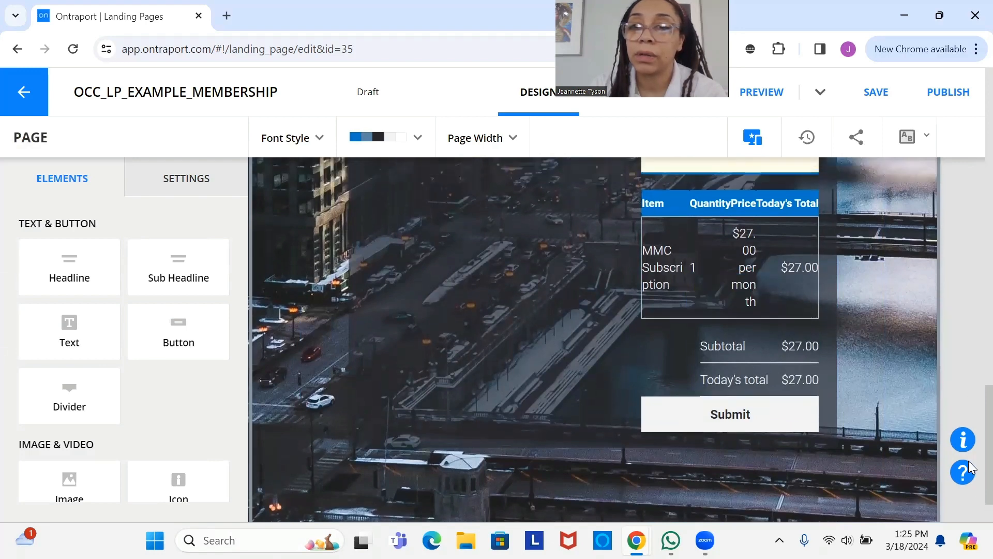
mouse_move(719, 235)
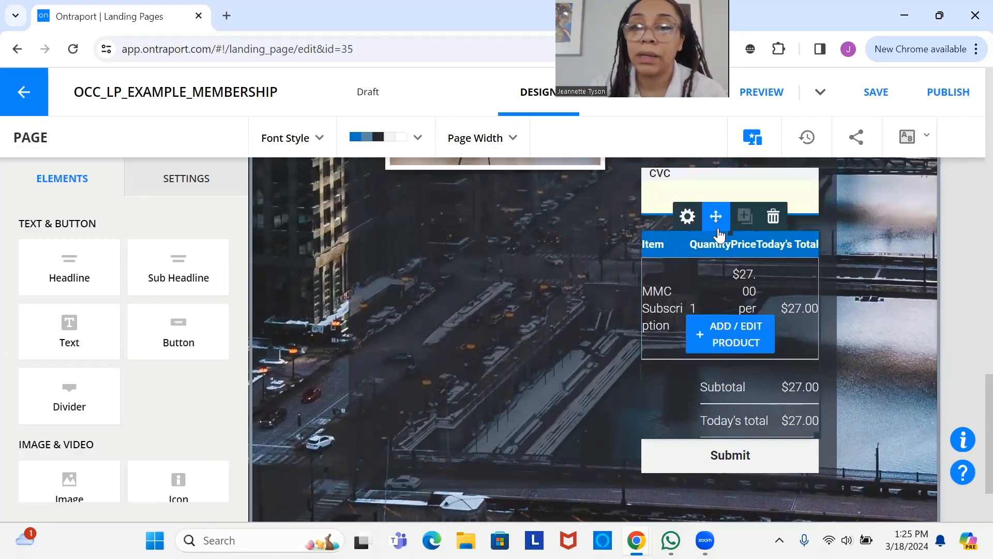
mouse_move(719, 233)
left_mouse_down()
mouse_move(694, 413)
mouse_move(648, 444)
mouse_move(637, 413)
mouse_move(622, 461)
mouse_move(654, 394)
mouse_move(656, 404)
left_mouse_up()
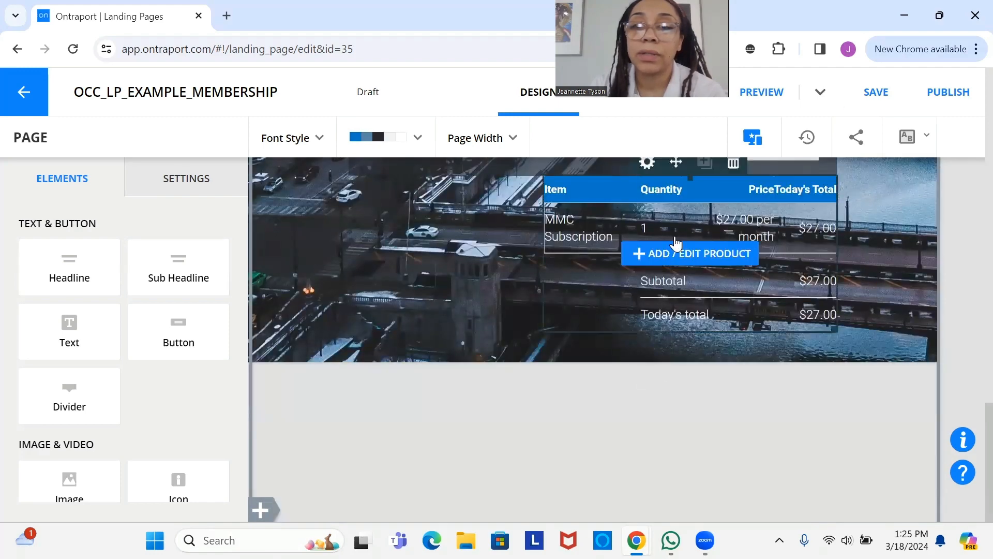
left_click(886, 100)
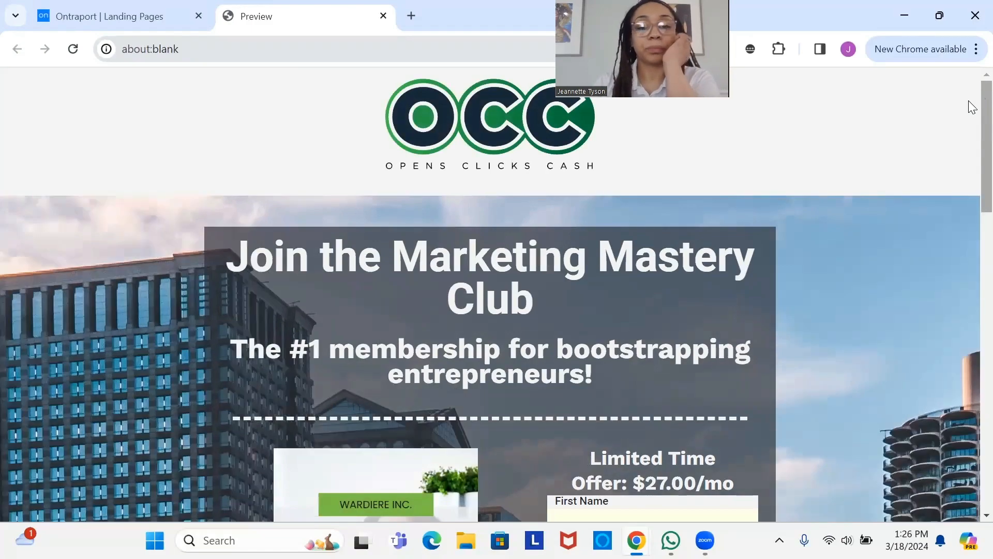
- Check in the preview that the order table sits under Submit, then return to the editor tab
scroll(967, 127, "down", 7)
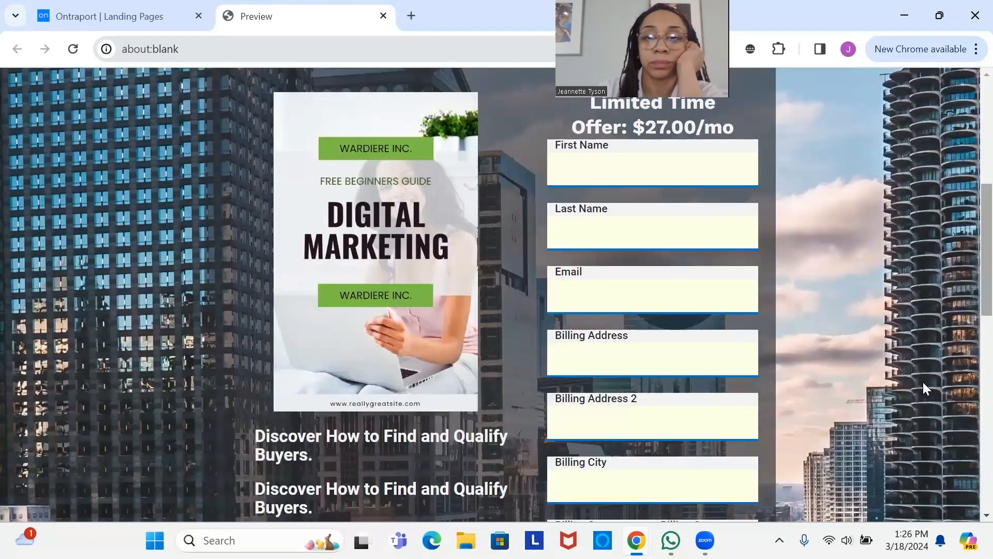
scroll(924, 384, "down", 8)
scroll(898, 506, "down", 3)
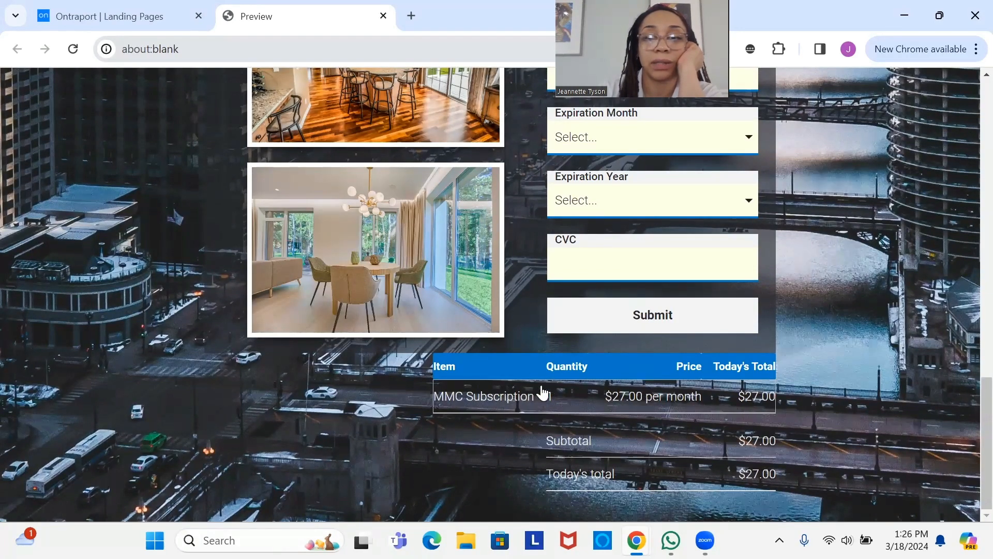
left_click(71, 15)
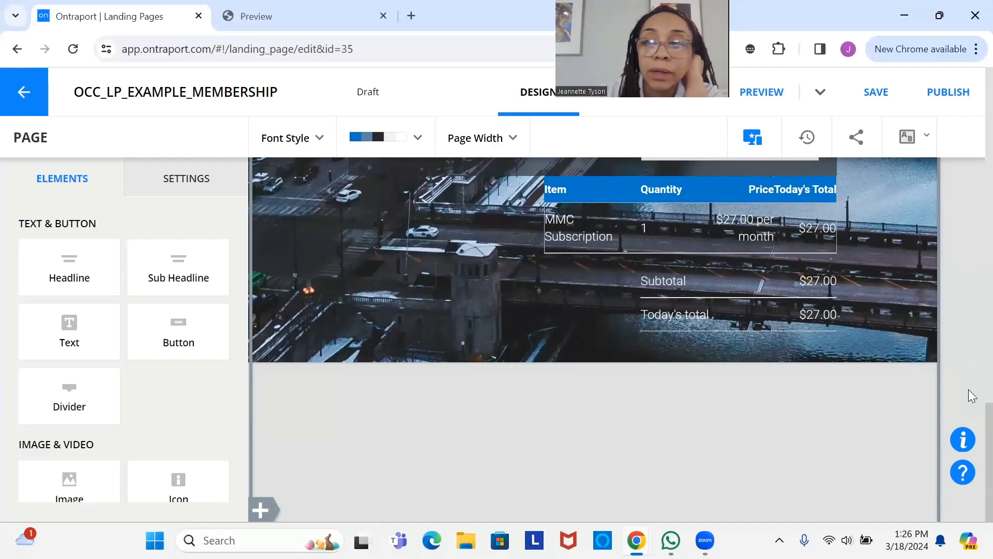
- Open the order summary's settings and close them, leaving the editor at page level
scroll(968, 424, "up", 2)
scroll(972, 412, "up", 1)
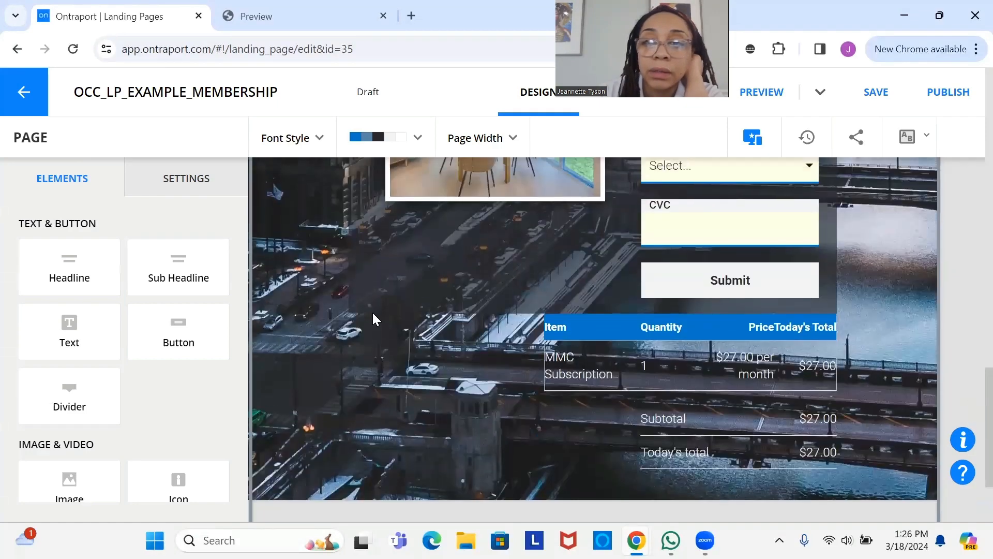
mouse_move(675, 321)
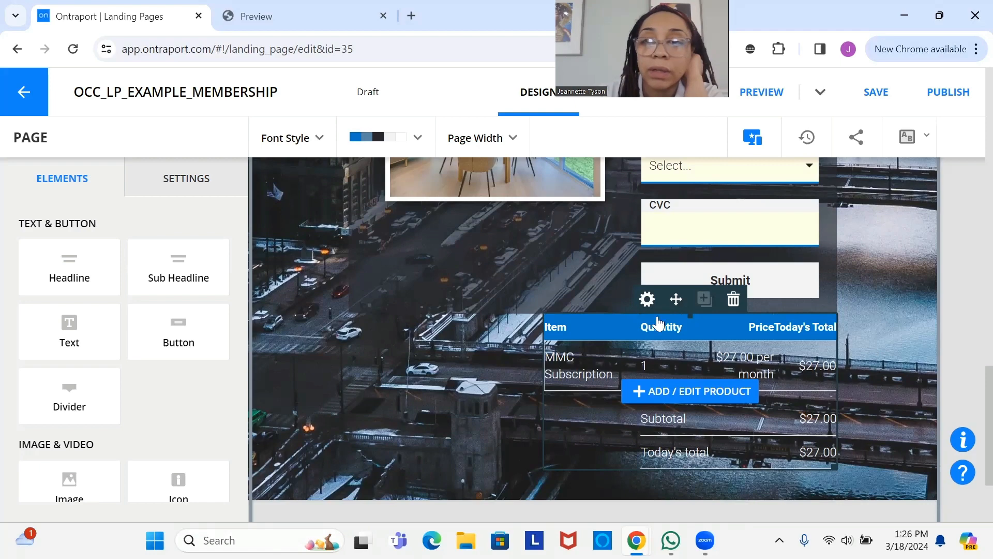
left_click(648, 299)
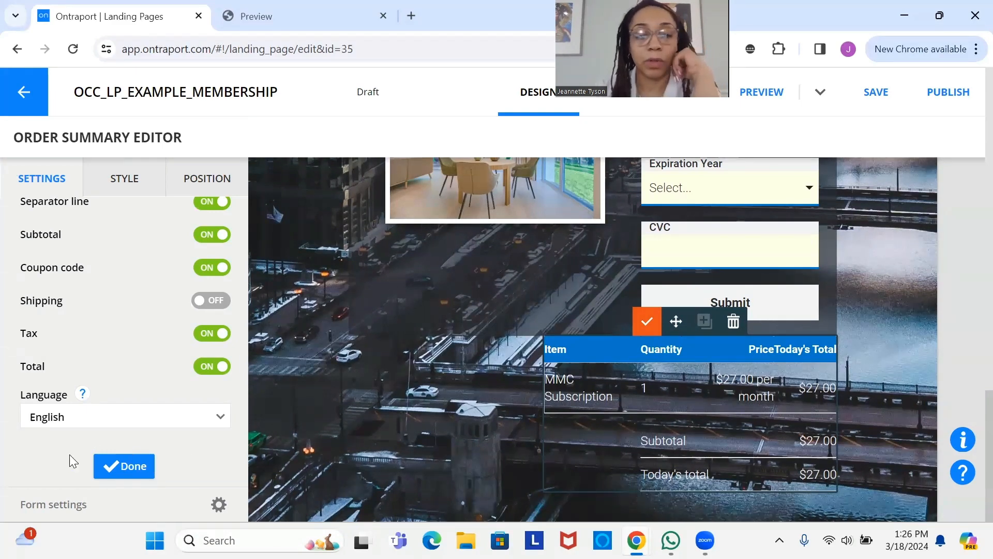
left_click(124, 466)
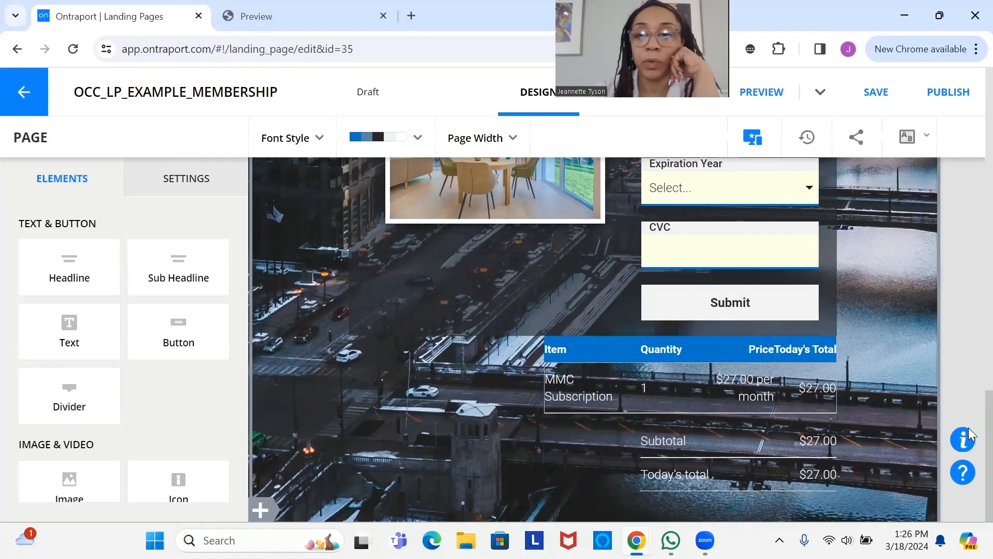
scroll(967, 304, "up", 5)
scroll(971, 264, "up", 10)
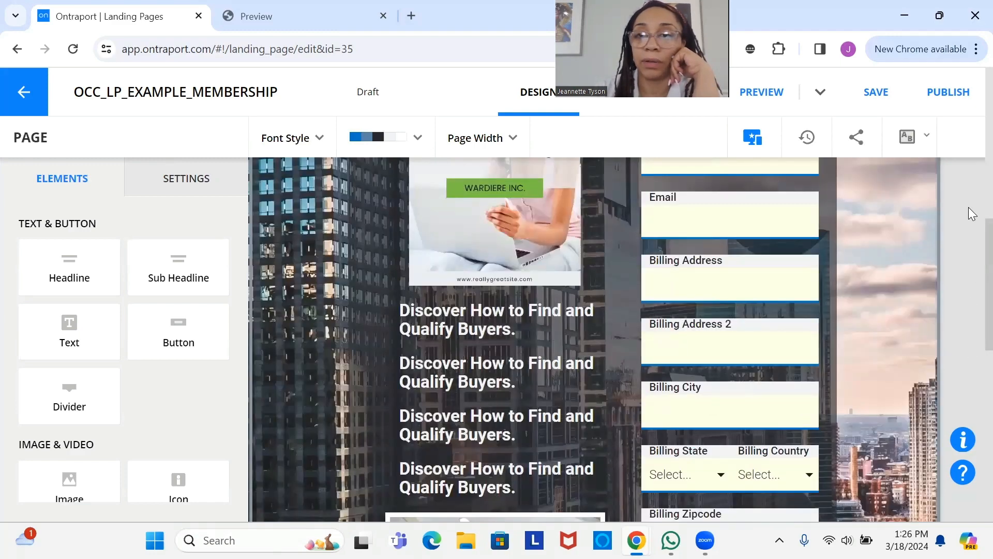
scroll(942, 222, "up", 2)
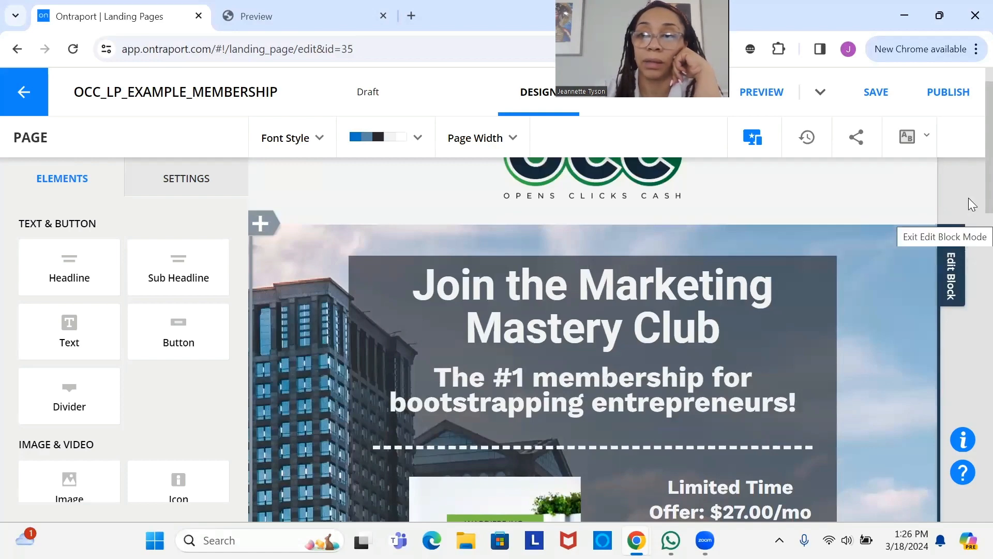
- Give the order table's column a Dark colour background at 65% opacity
scroll(970, 207, "down", 5)
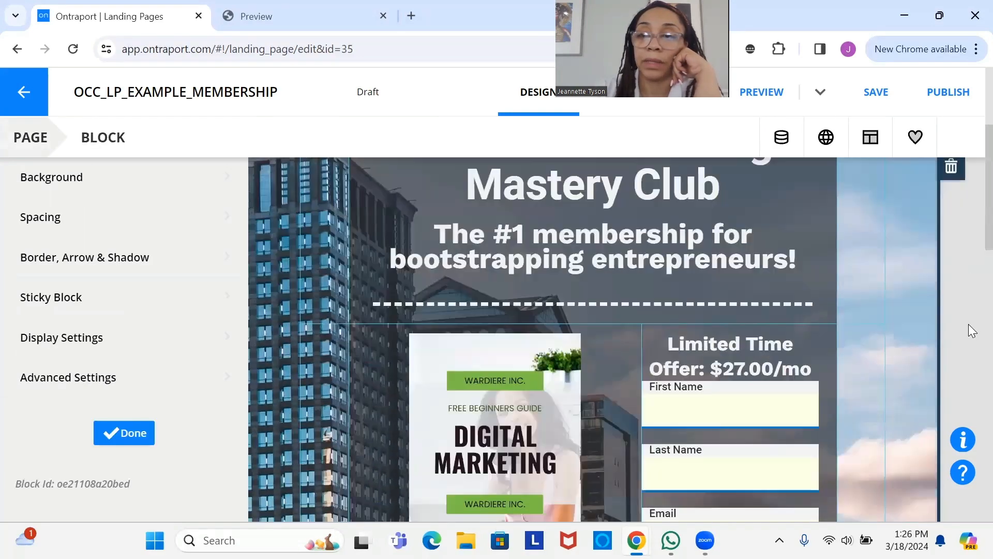
scroll(971, 380, "down", 10)
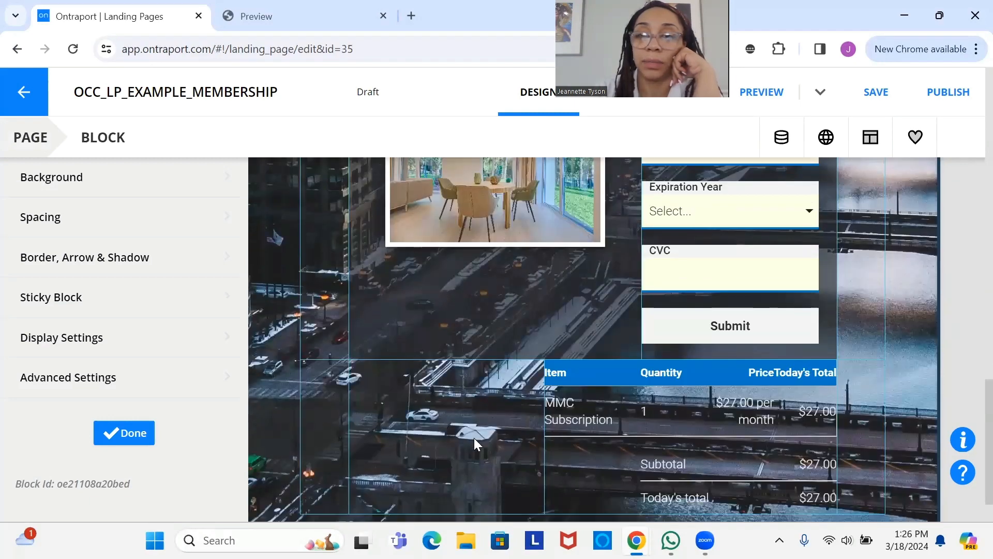
mouse_move(617, 370)
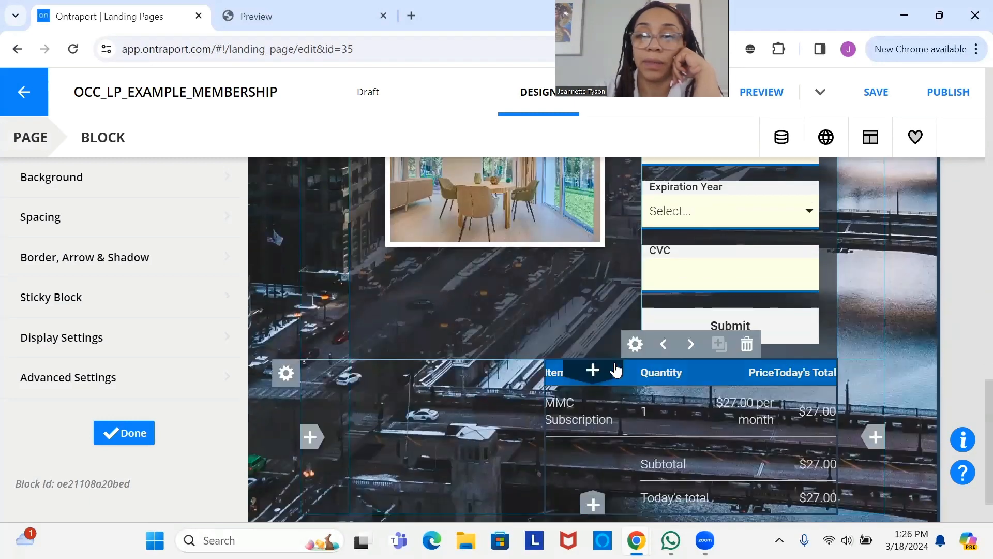
left_click(635, 345)
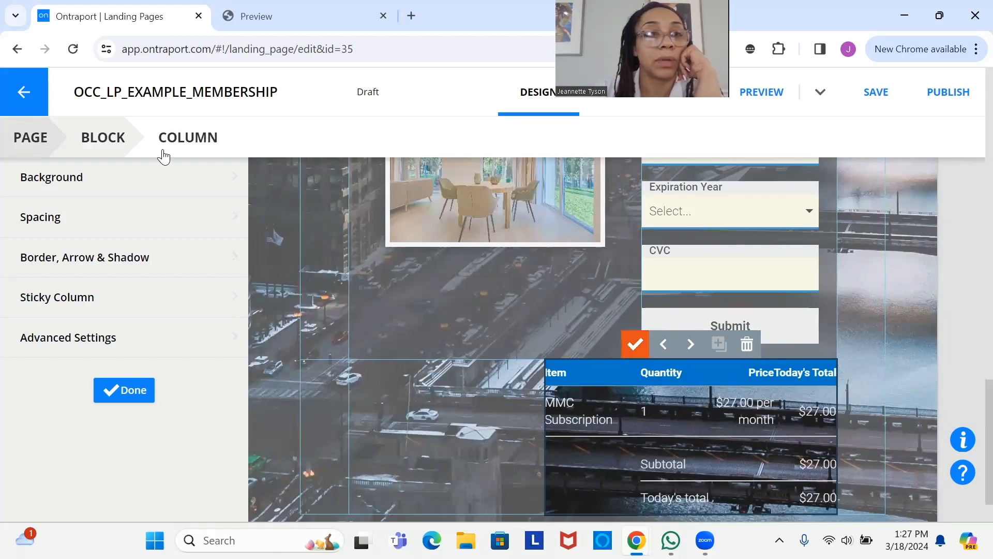
left_click(65, 186)
left_click(94, 234)
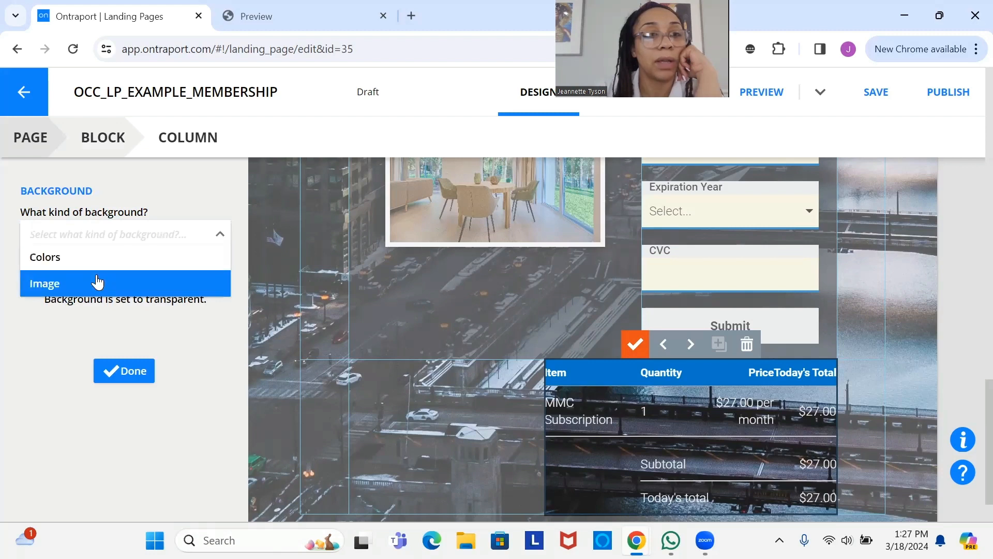
left_click(94, 266)
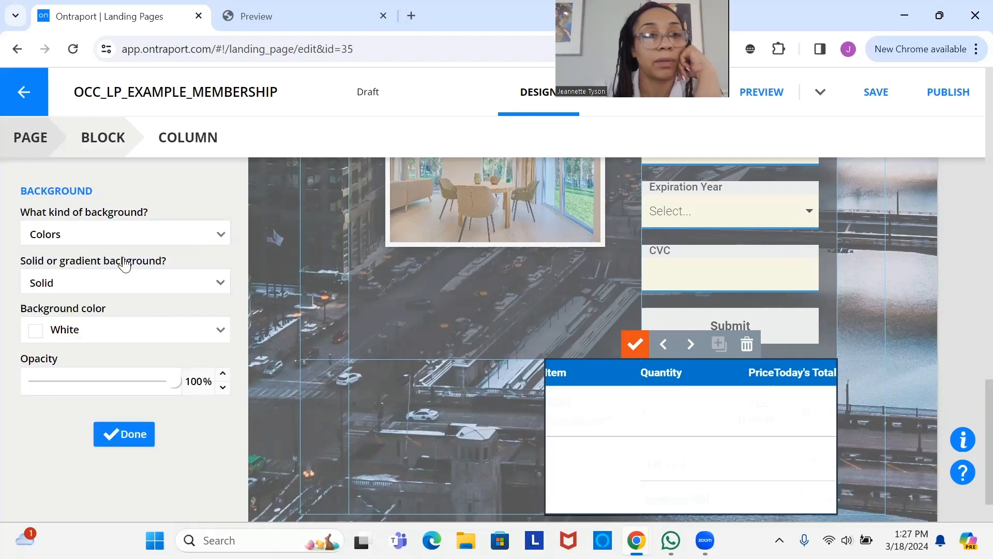
left_click(161, 337)
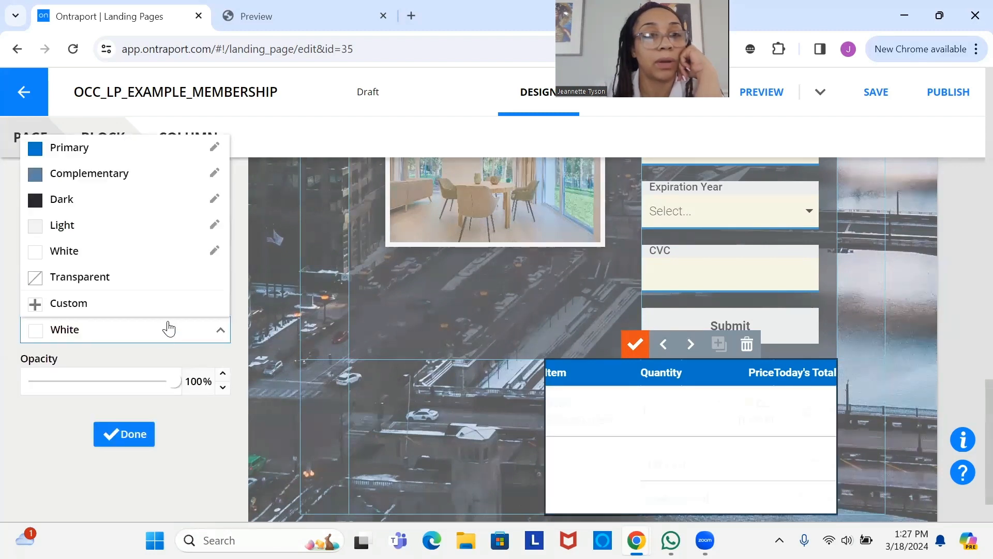
left_click(131, 202)
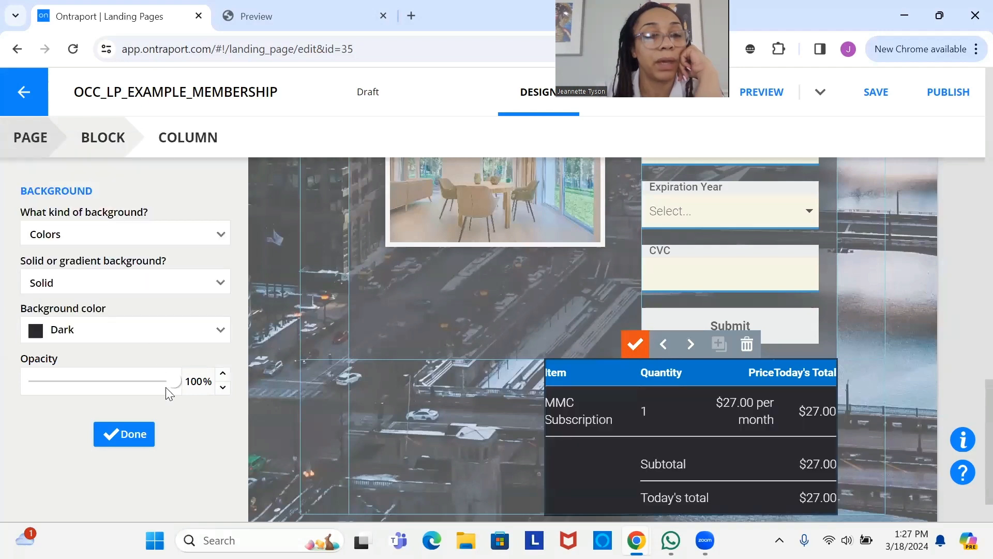
double_click(184, 384)
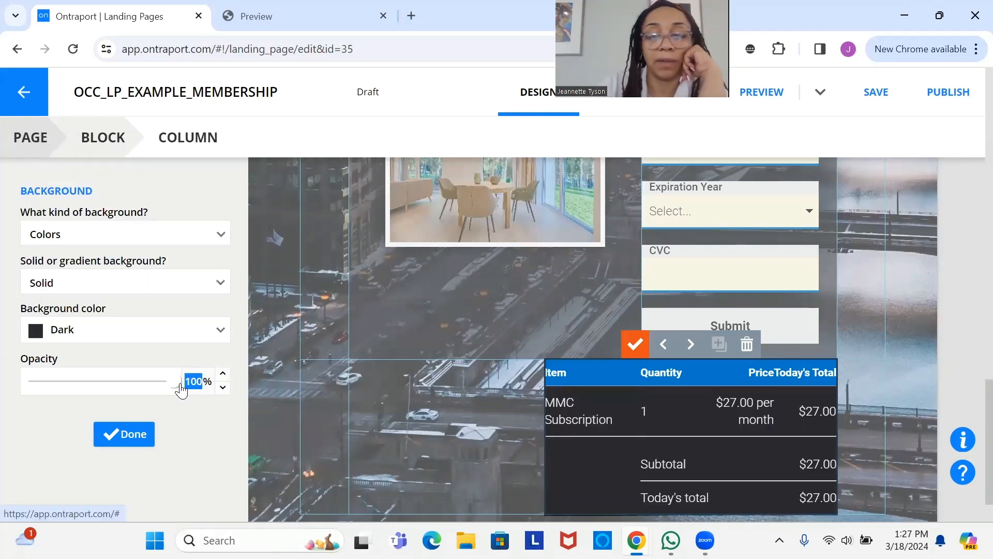
key("BackSpace")
type("65")
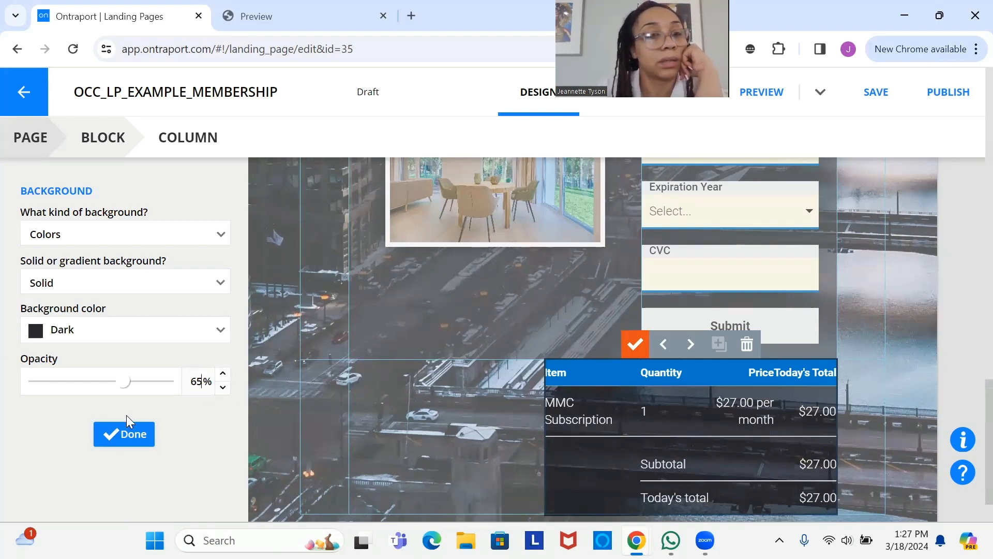
left_click(134, 438)
- Close the column settings, save the landing page, and finish editing the block
left_click(126, 391)
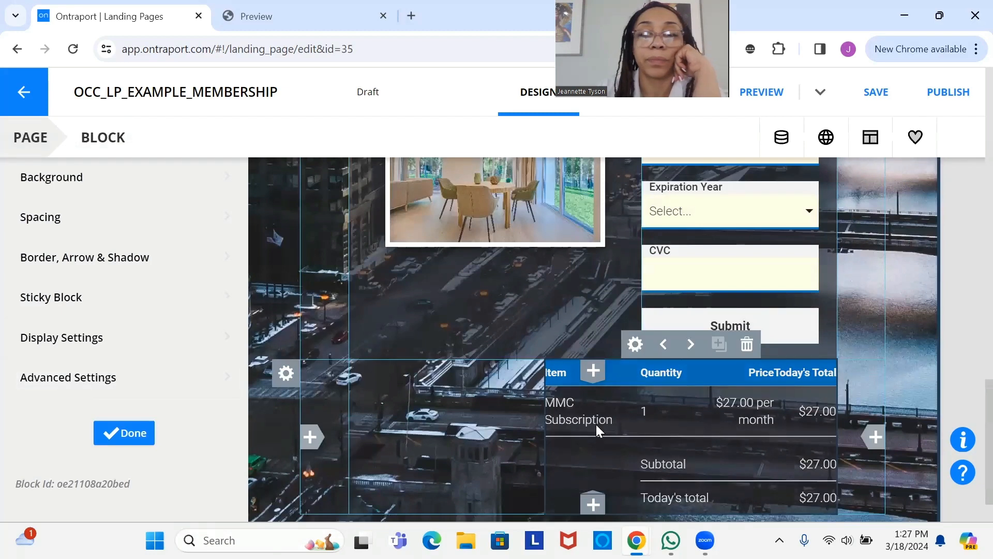
left_click(869, 99)
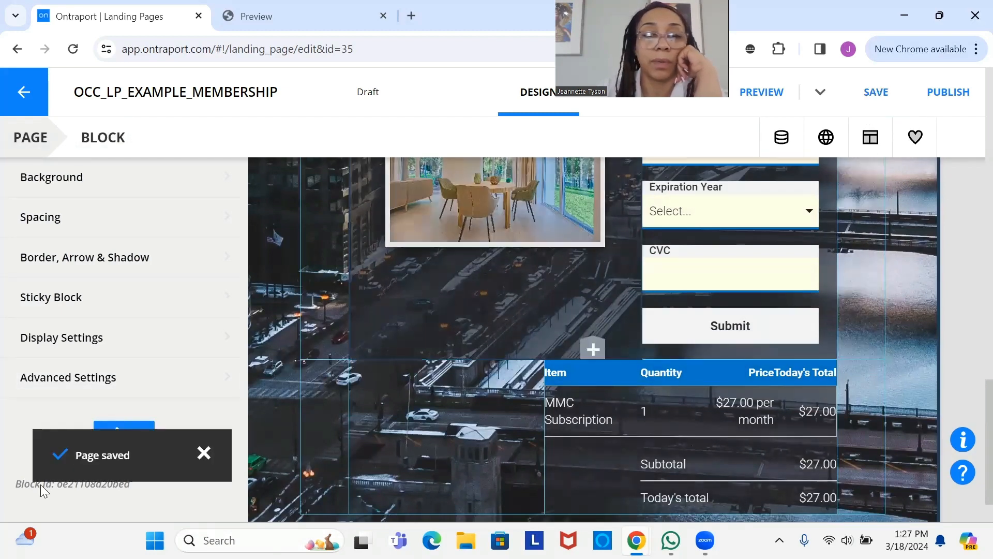
scroll(971, 414, "down", 1)
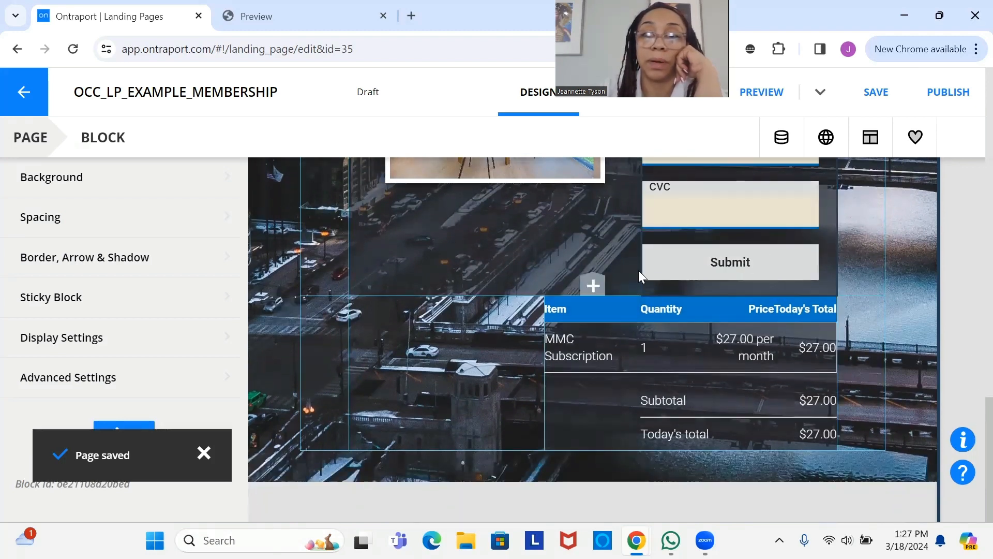
left_click(123, 434)
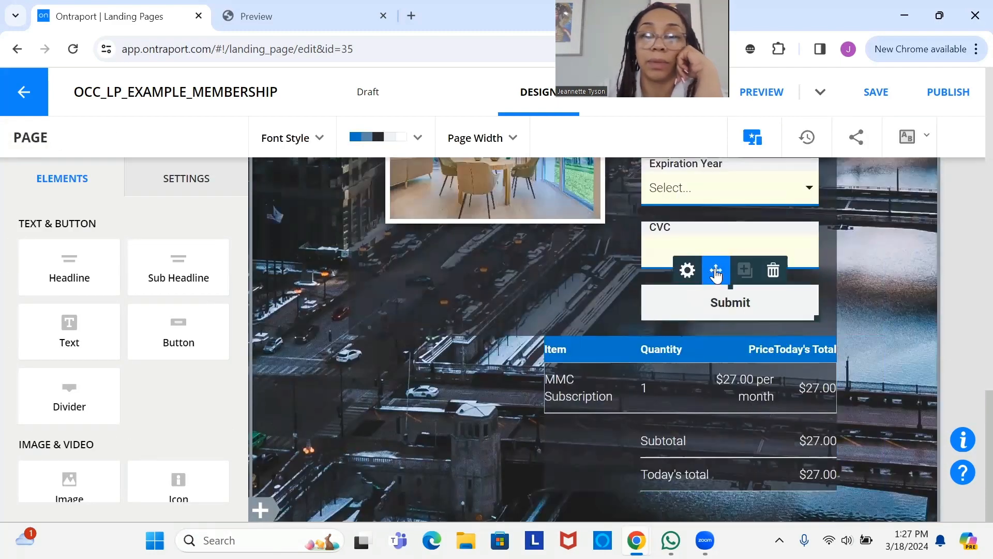
- Move the Submit button below the order summary table, save, and open the preview
mouse_move(715, 274)
left_mouse_down()
mouse_move(725, 328)
mouse_move(712, 471)
mouse_move(642, 462)
left_mouse_up()
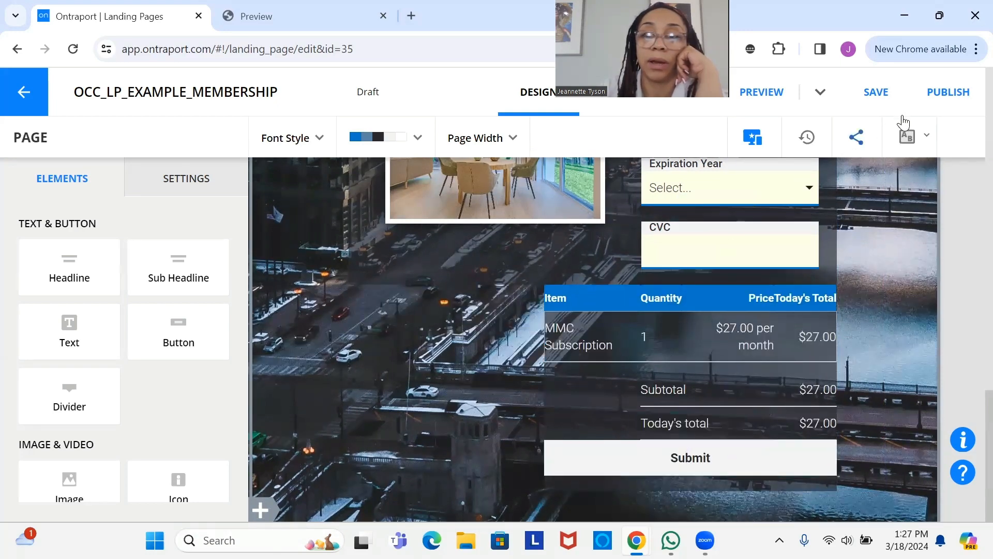
left_click(876, 102)
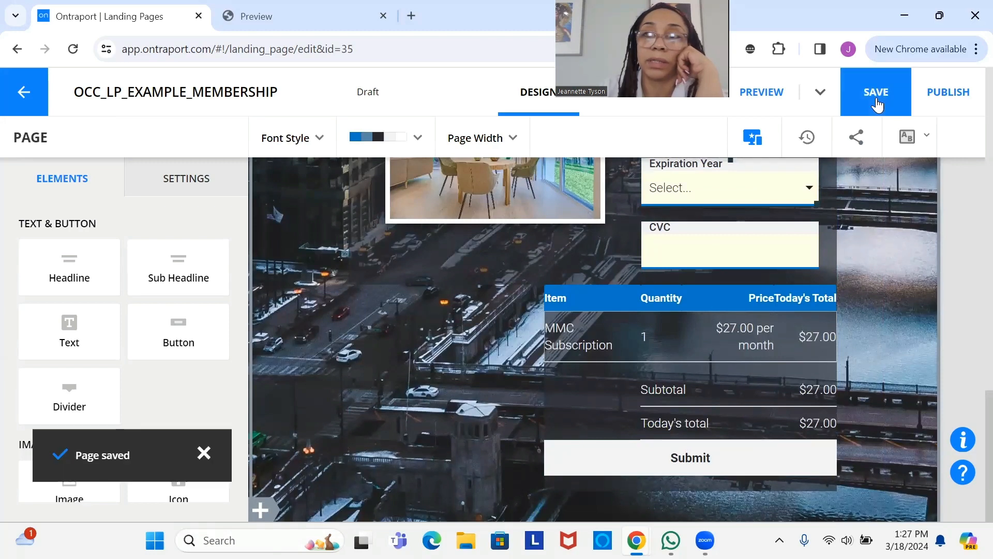
left_click(878, 105)
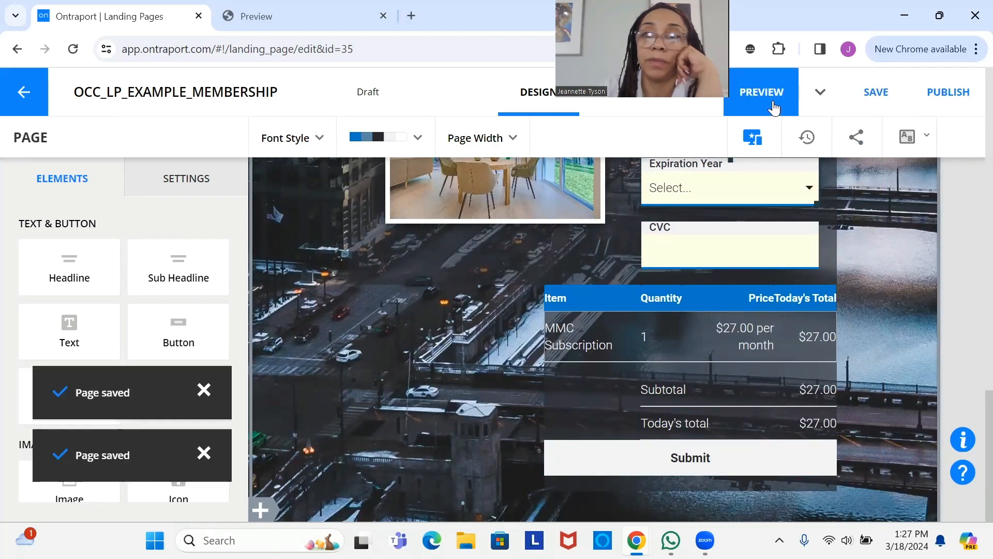
left_click(775, 108)
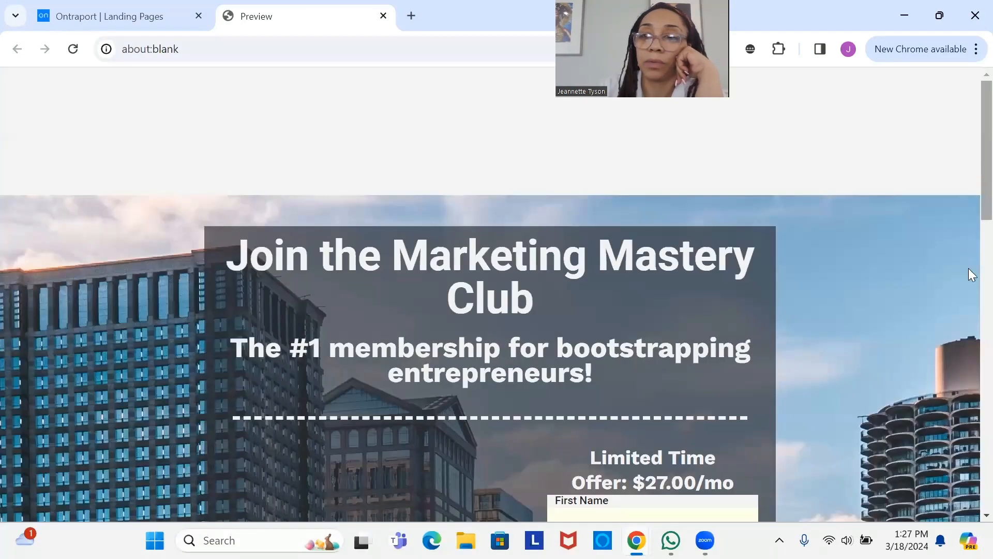
- Scroll through the preview to review the signup page layout
scroll(969, 269, "down", 5)
scroll(972, 518, "down", 10)
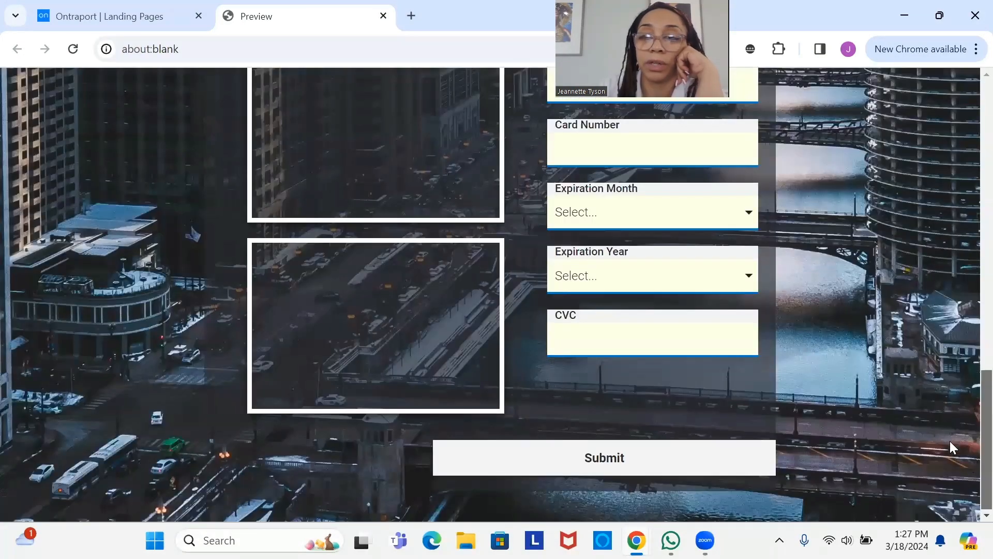
scroll(972, 442, "up", 9)
scroll(971, 383, "down", 1)
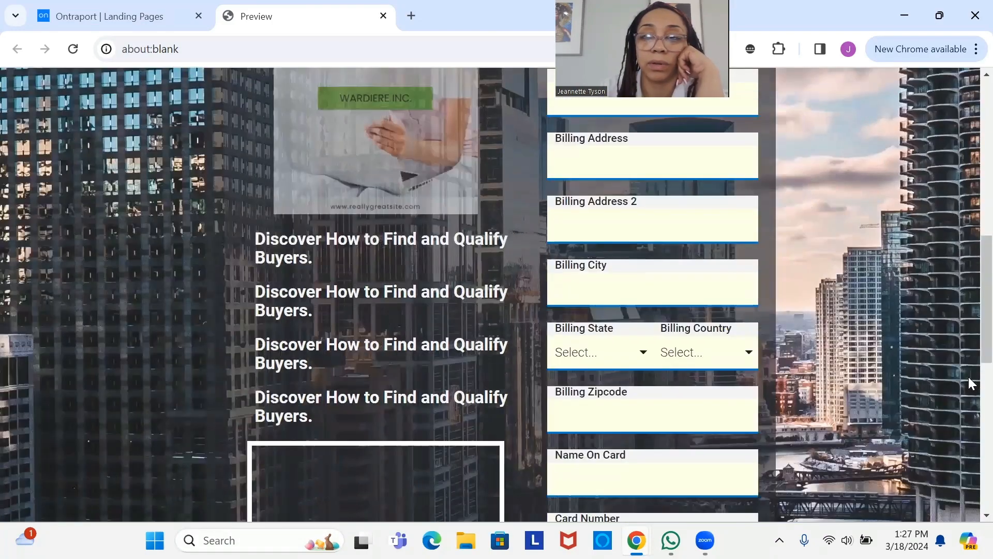
scroll(968, 443, "down", 10)
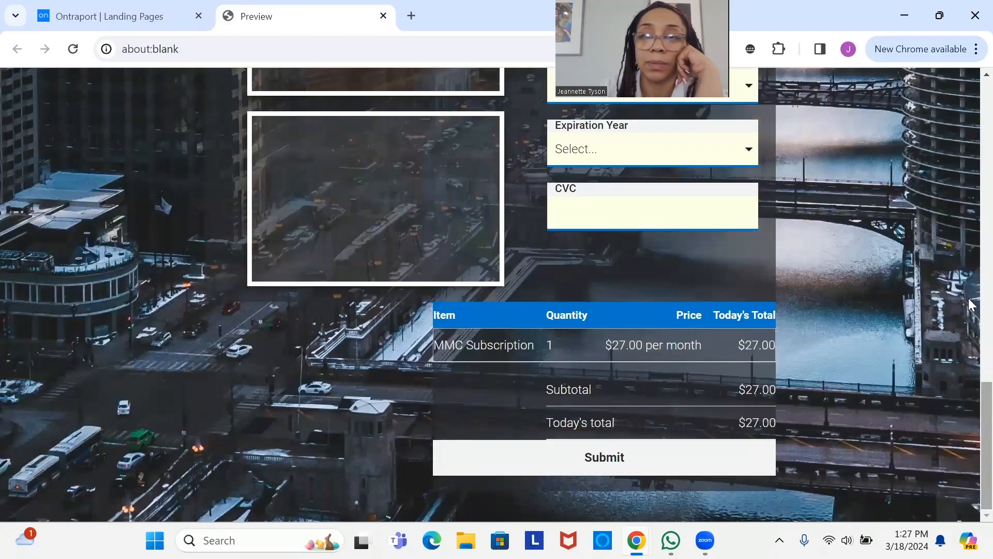
scroll(970, 305, "up", 10)
scroll(969, 472, "down", 10)
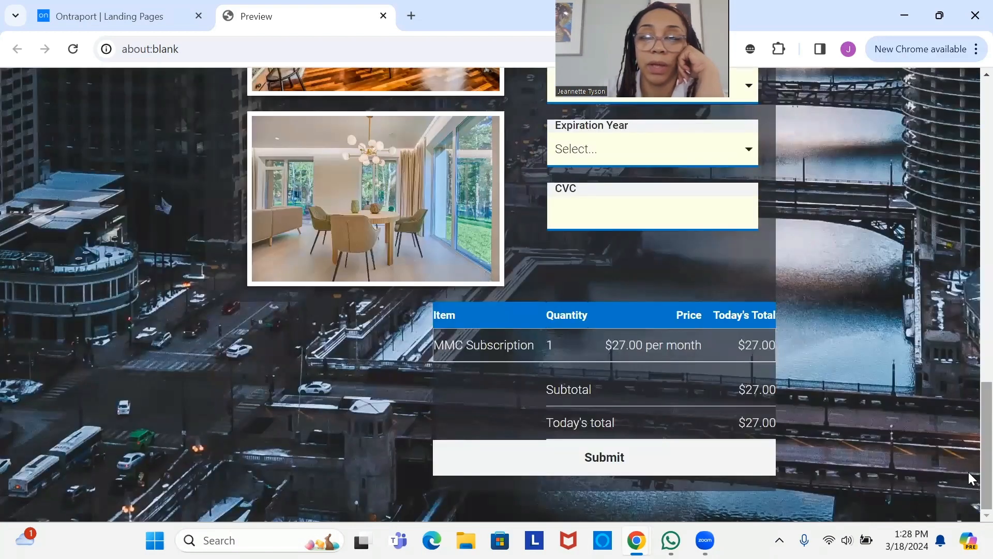
scroll(968, 290, "up", 1)
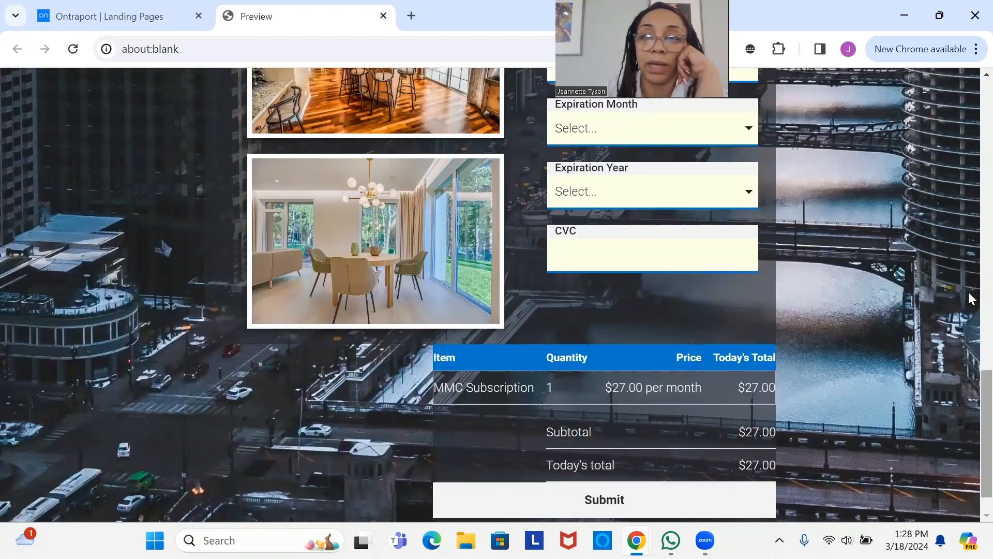
scroll(969, 176, "up", 15)
scroll(969, 235, "down", 7)
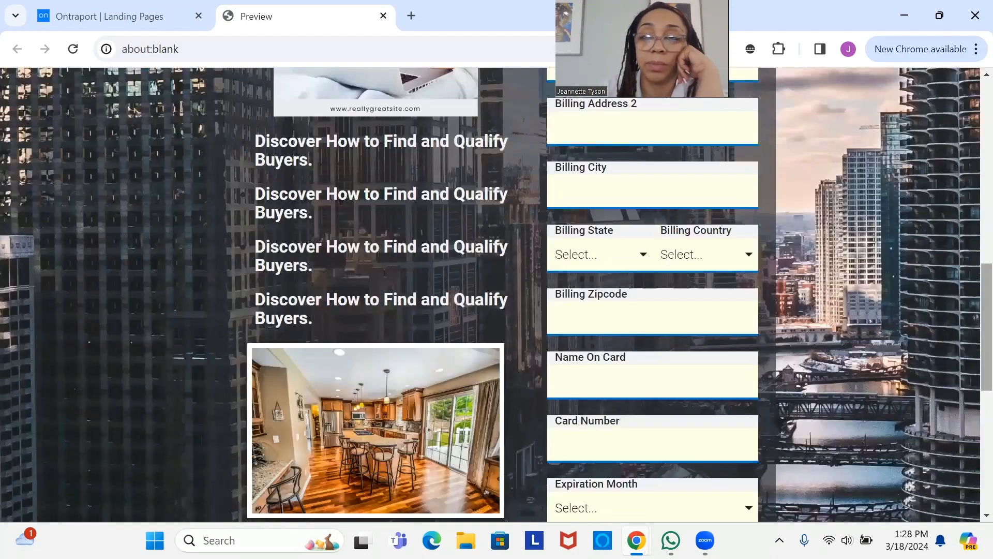
scroll(955, 490, "down", 8)
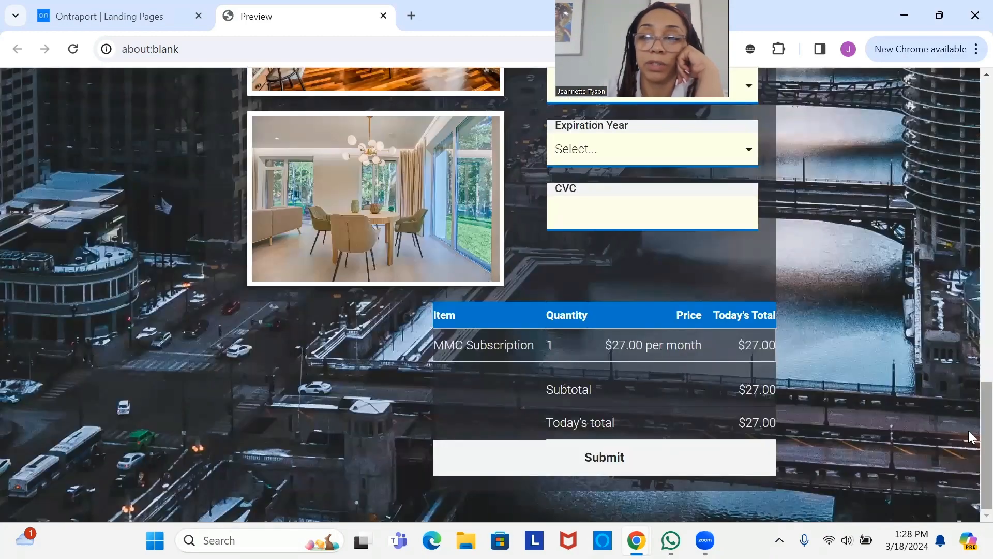
scroll(969, 313, "up", 5)
scroll(969, 181, "up", 15)
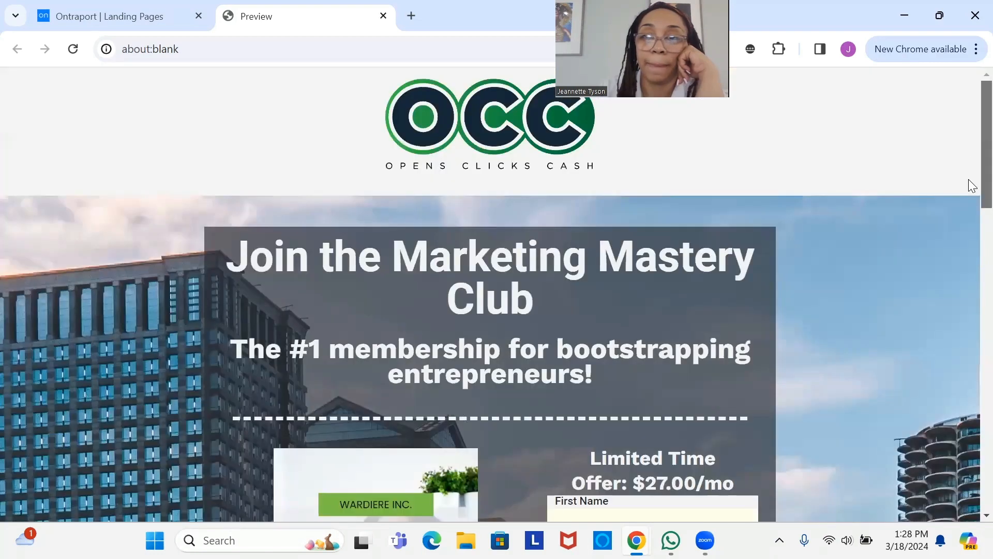
scroll(963, 507, "down", 7)
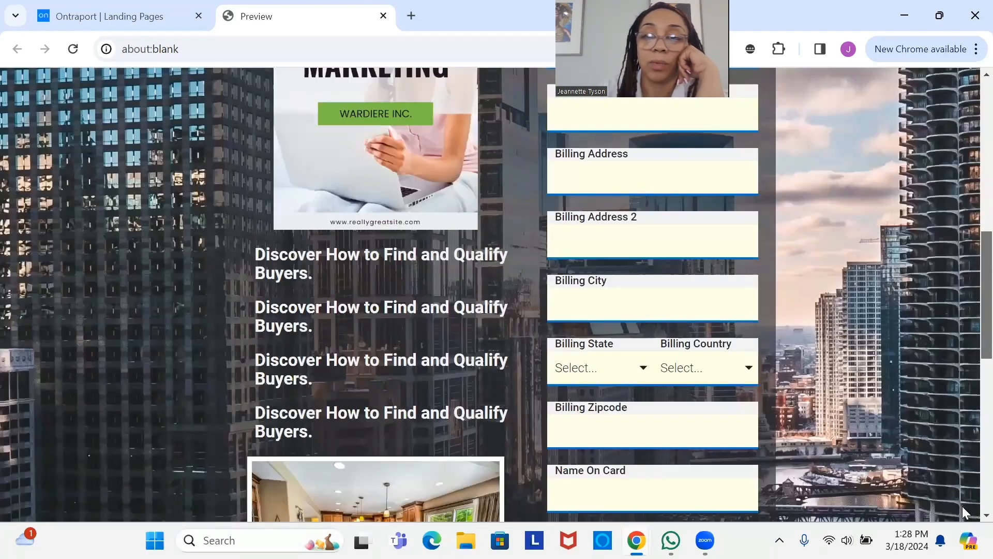
scroll(969, 447, "down", 10)
scroll(969, 215, "up", 13)
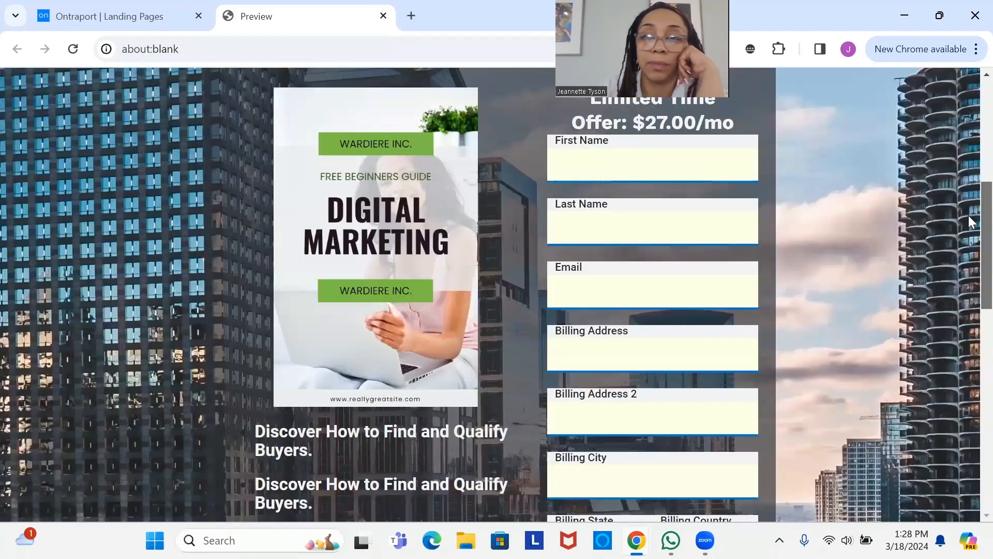
scroll(969, 321, "down", 4)
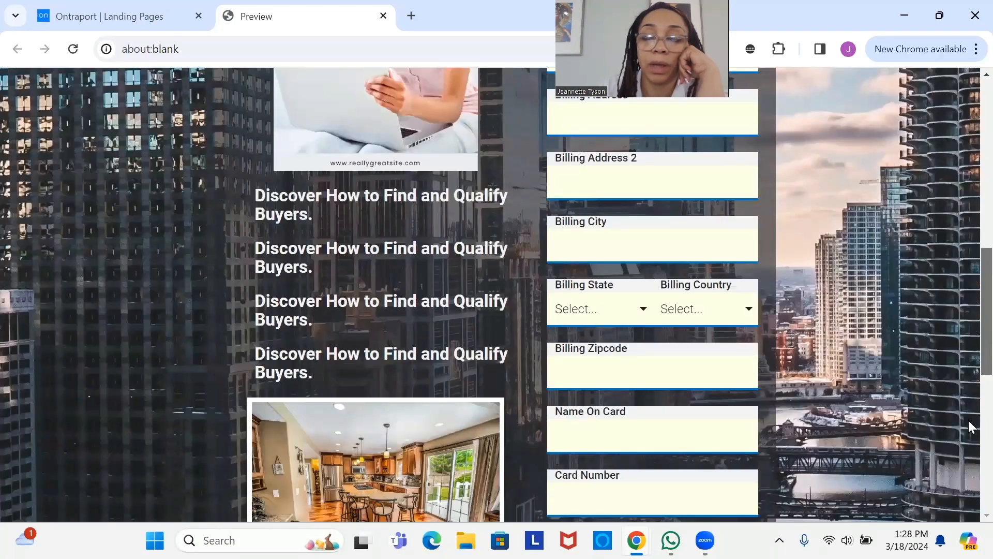
scroll(969, 421, "down", 6)
scroll(960, 483, "down", 3)
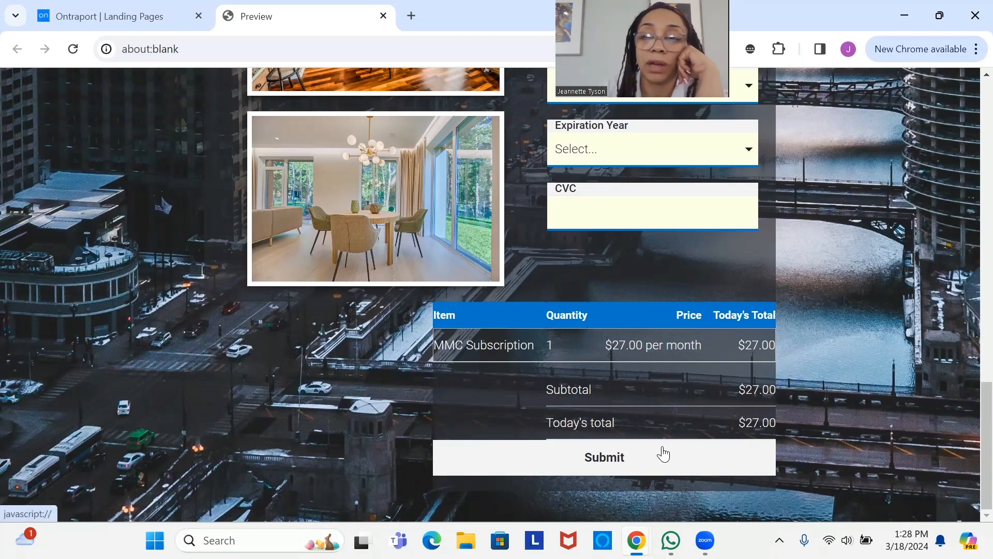
- Test-submit the form, dismiss the preview-mode warning, and close the preview
left_click(664, 455)
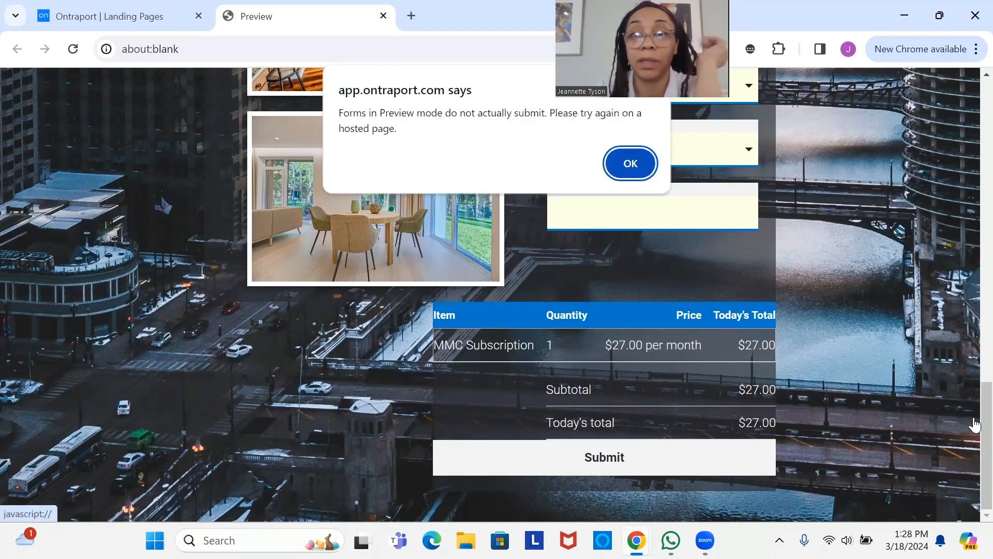
left_click(632, 164)
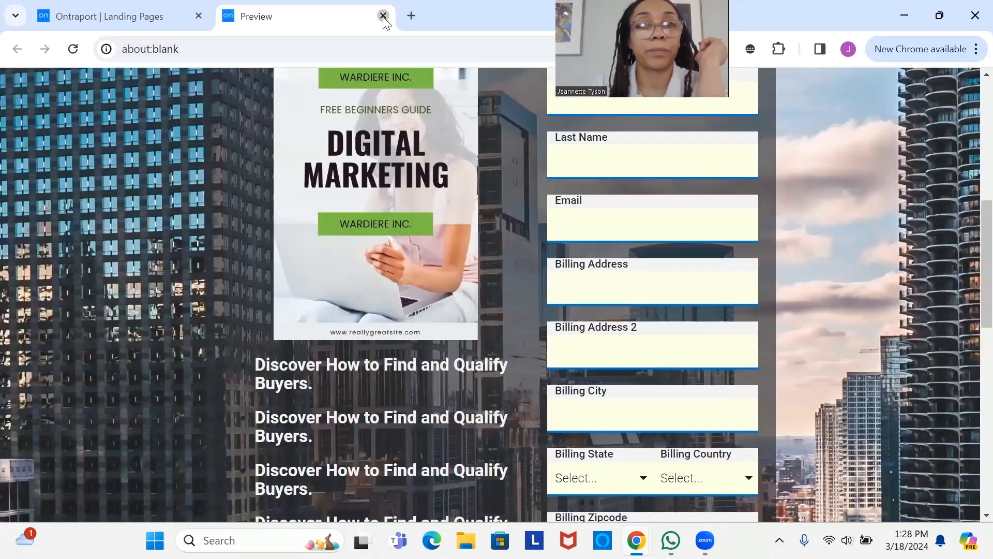
left_click(383, 15)
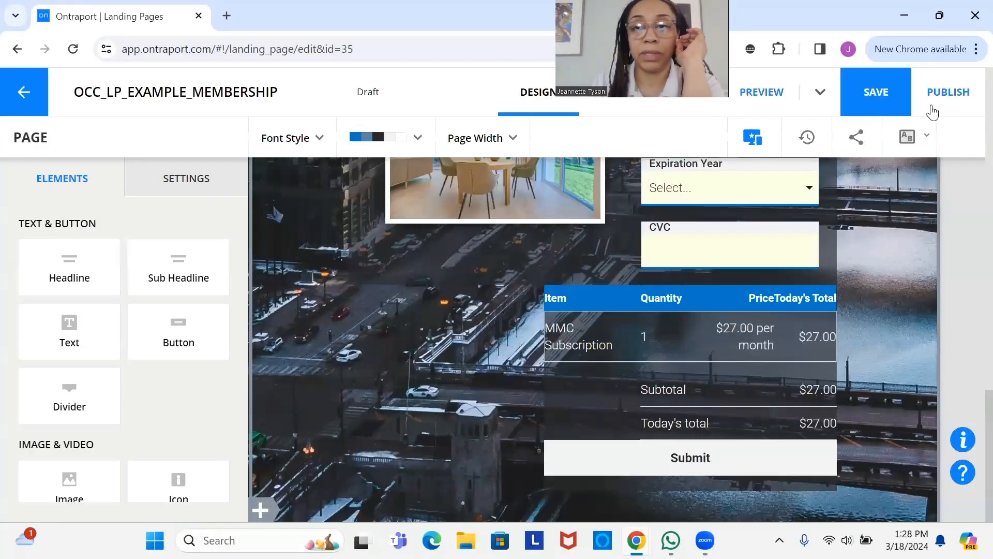
- Start publishing the page with subdomain 'test' on .mytemporarydomain.com
left_click(947, 105)
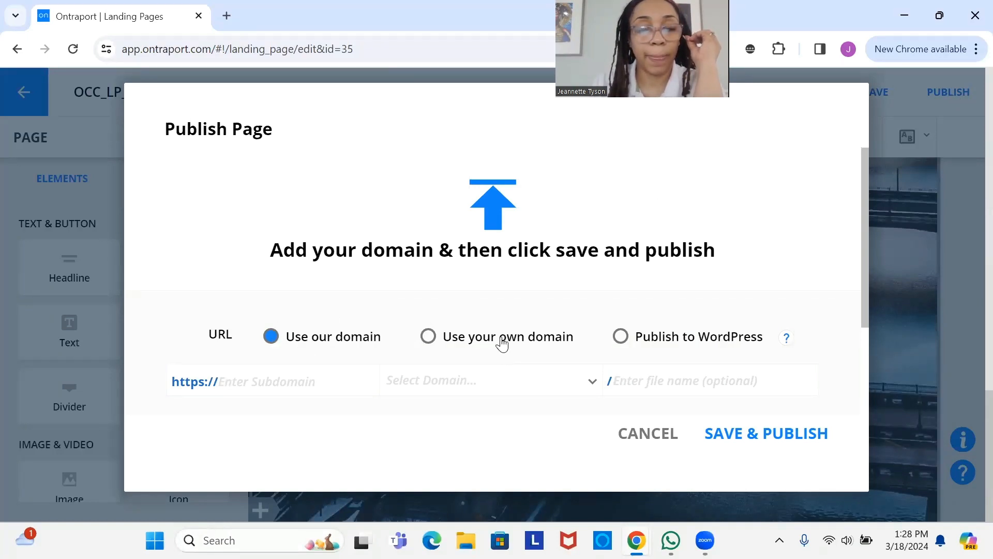
left_click(266, 378)
type("testportal")
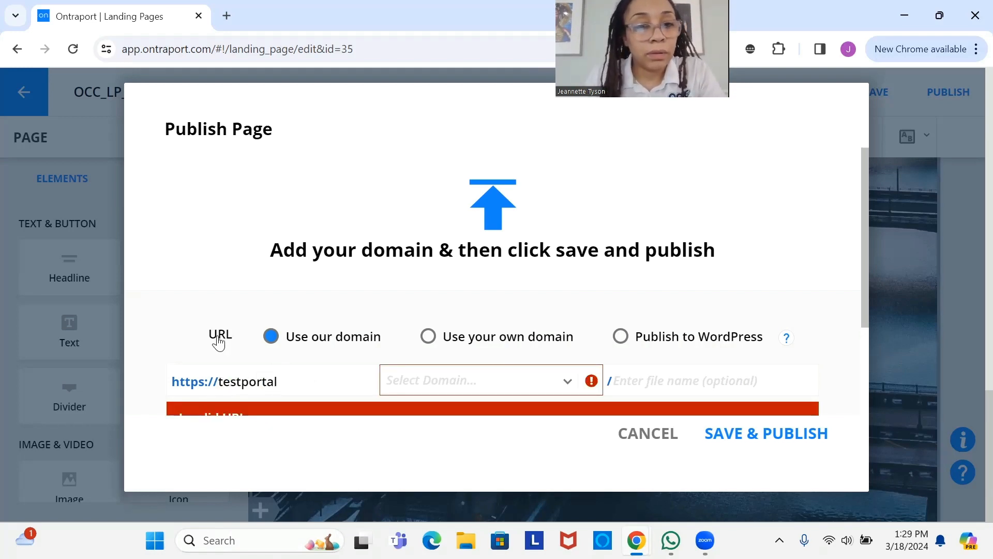
left_click(468, 386)
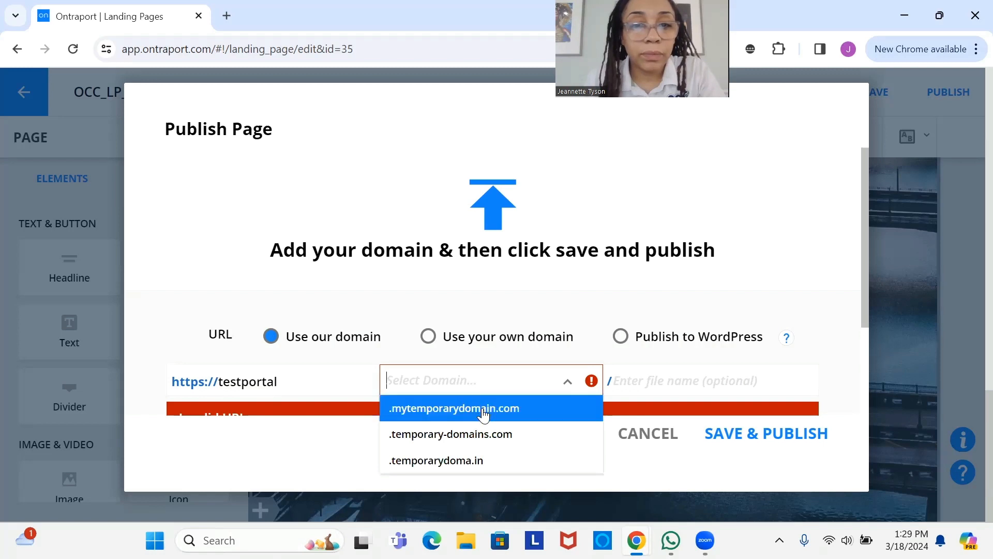
left_click(480, 408)
left_click(652, 377)
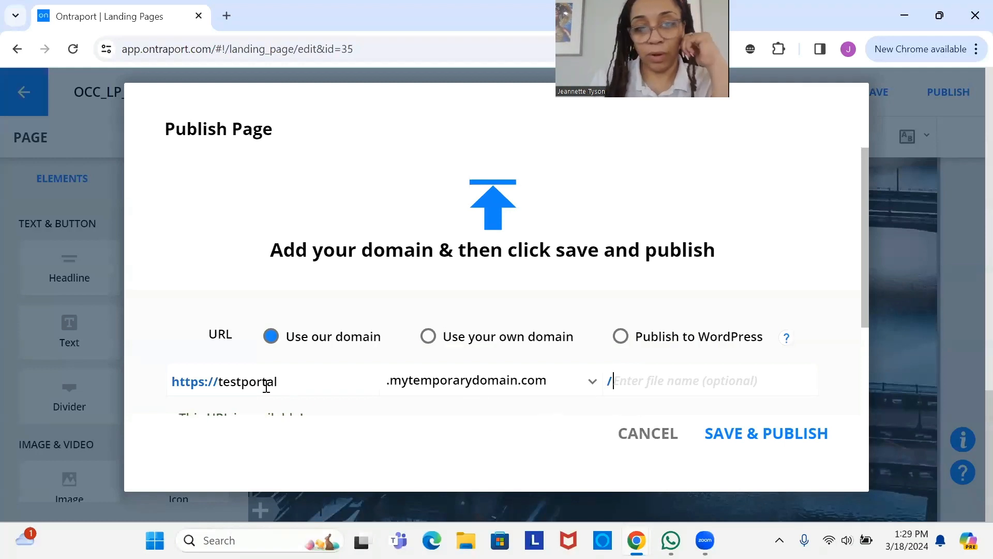
- Change the subdomain to 'portalsignup', save and publish, then save the page
left_click(327, 392)
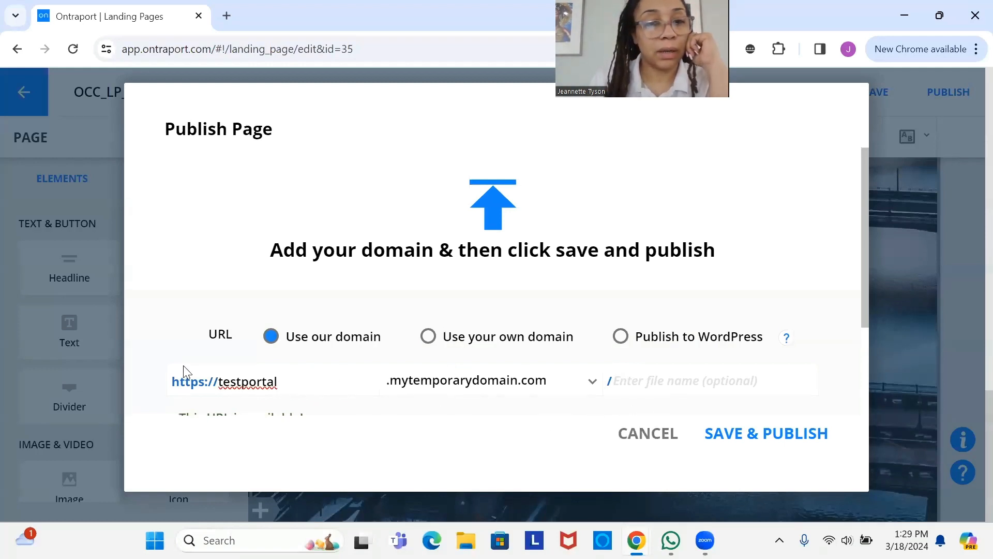
key("ctrl+a")
type("p")
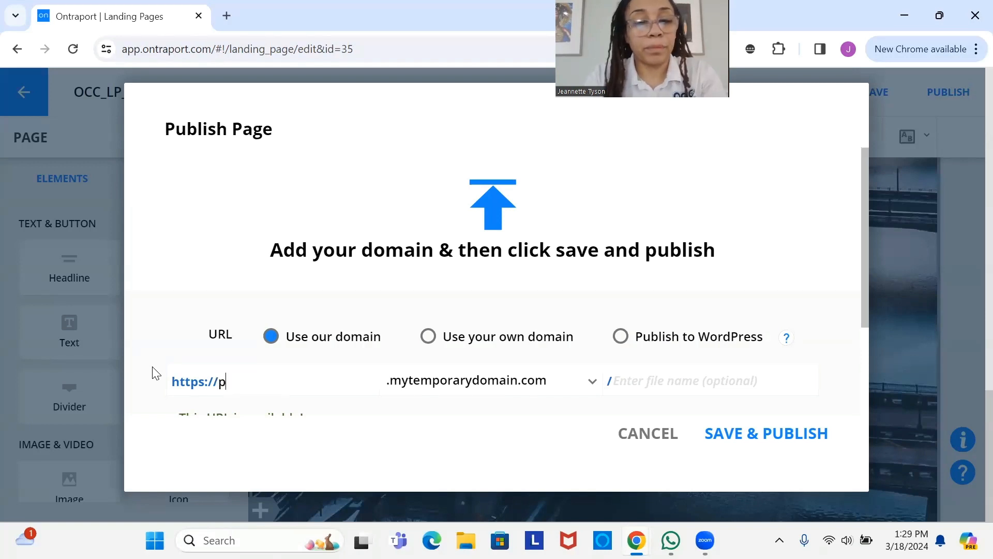
type("ortalsignup")
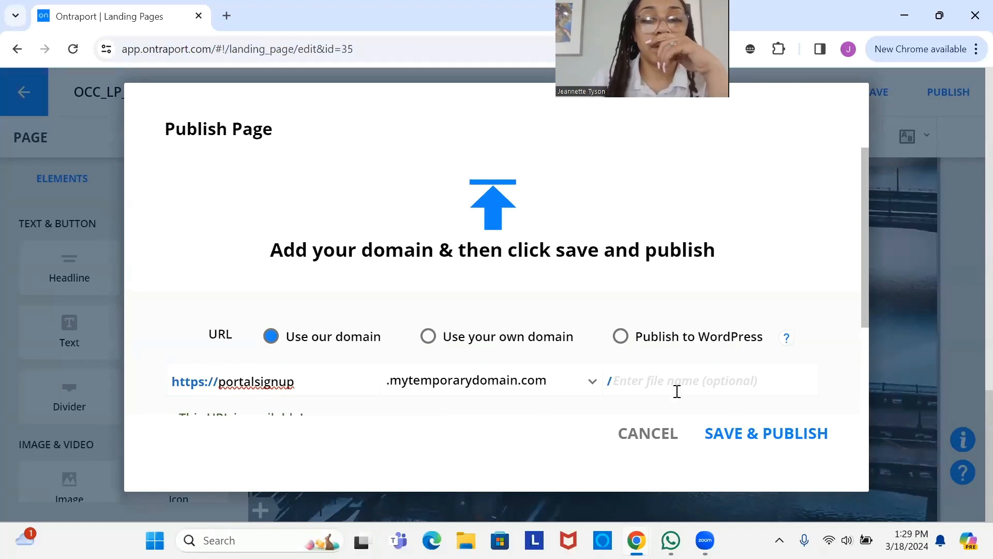
left_click(775, 444)
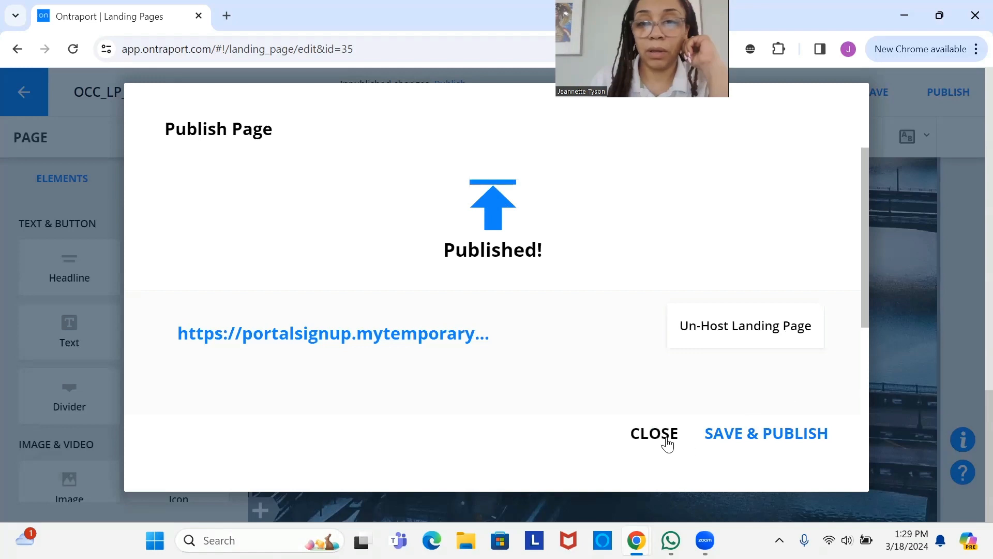
left_click(664, 444)
left_click(878, 91)
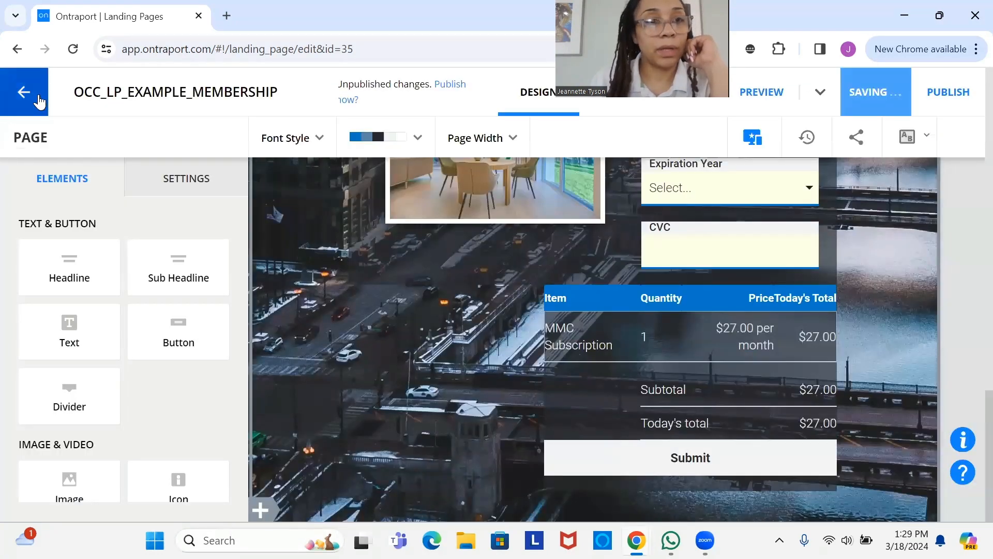
- Return to the Landing Pages list and dismiss the Page saved notice
left_click(43, 97)
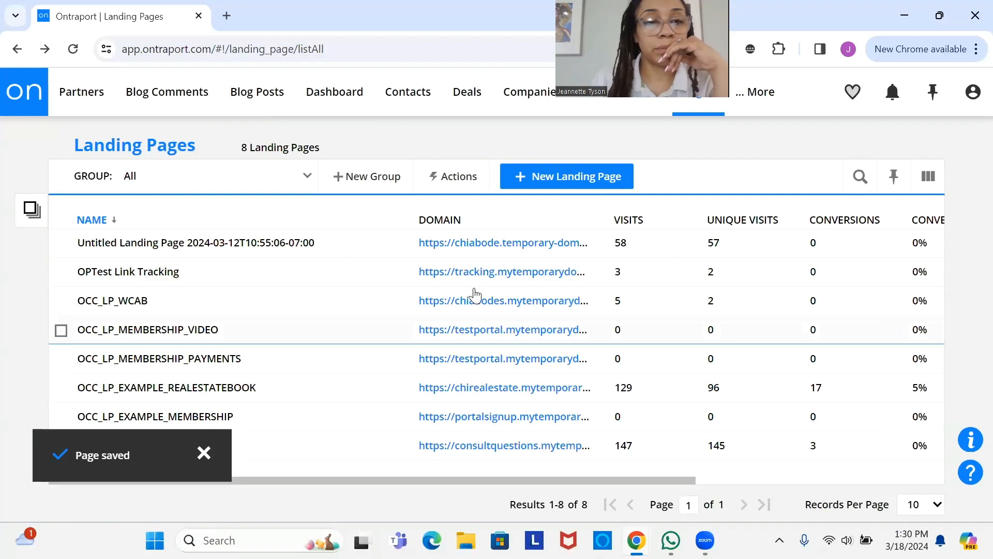
left_click(209, 455)
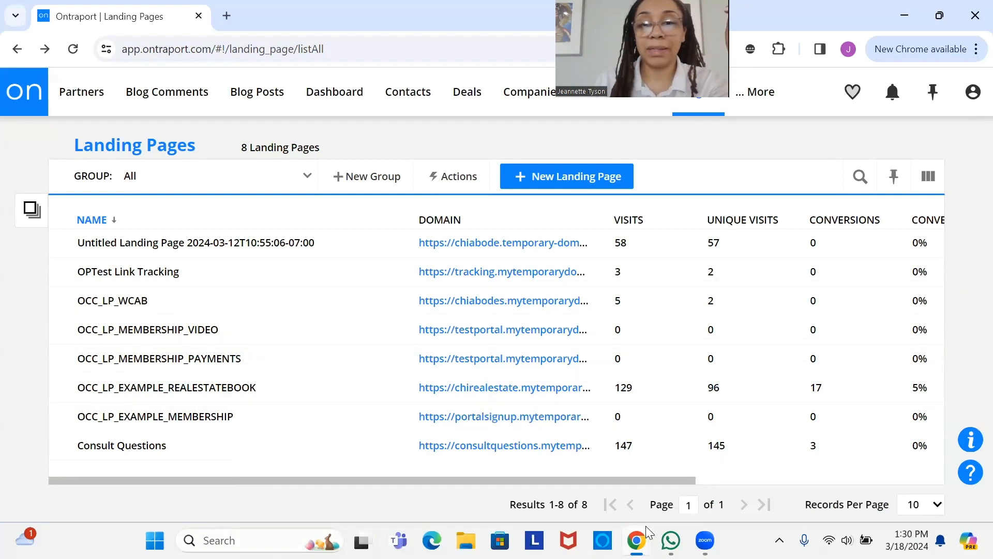
mouse_move(645, 525)
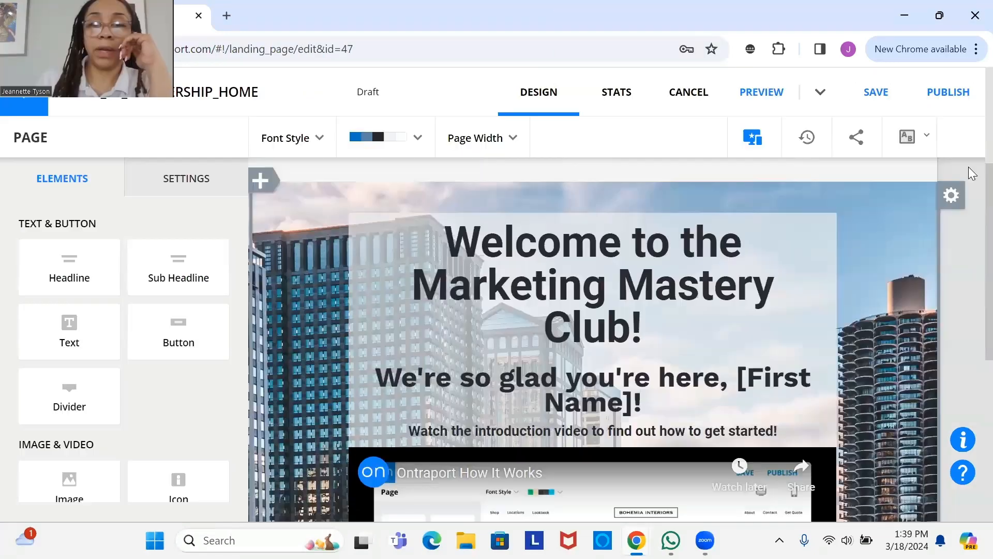
- Review MEMBERSHIP_HOME's welcome headline and intro video, then select the OCC logo header section
scroll(971, 218, "down", 2)
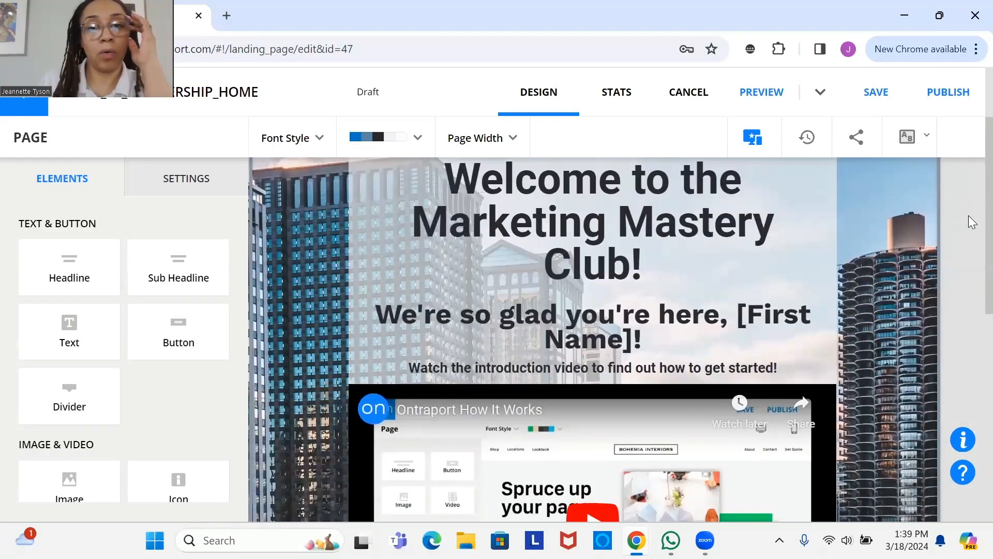
scroll(971, 217, "up", 4)
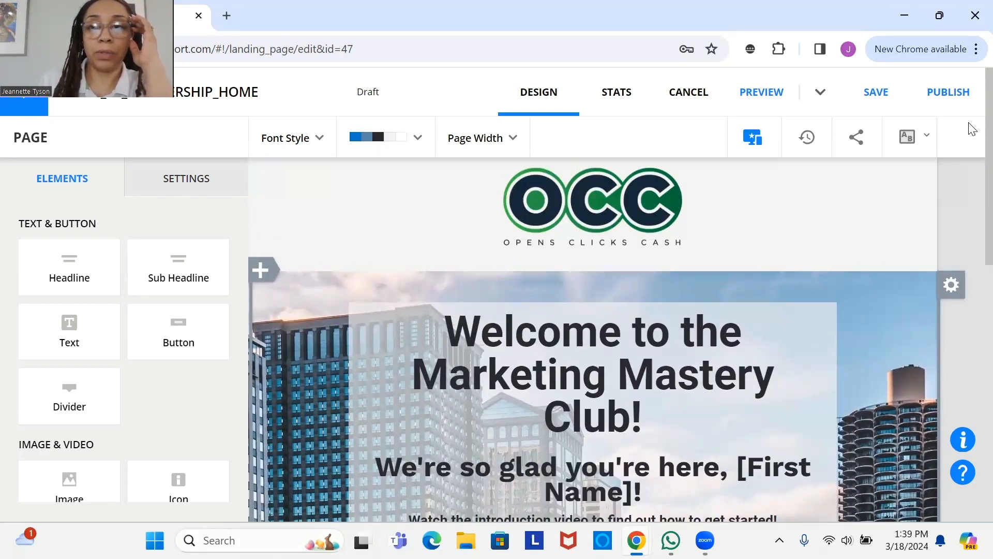
scroll(972, 181, "down", 3)
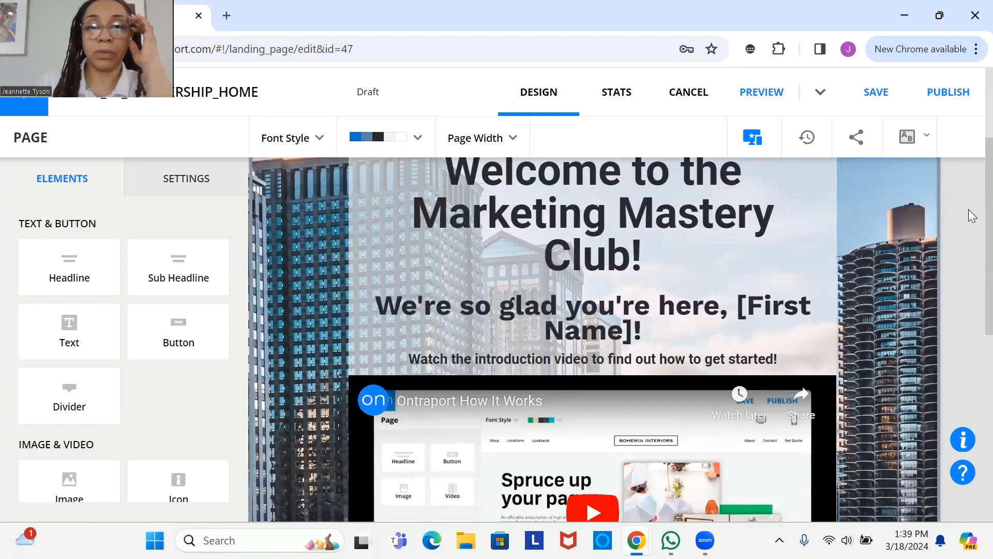
scroll(971, 222, "down", 2)
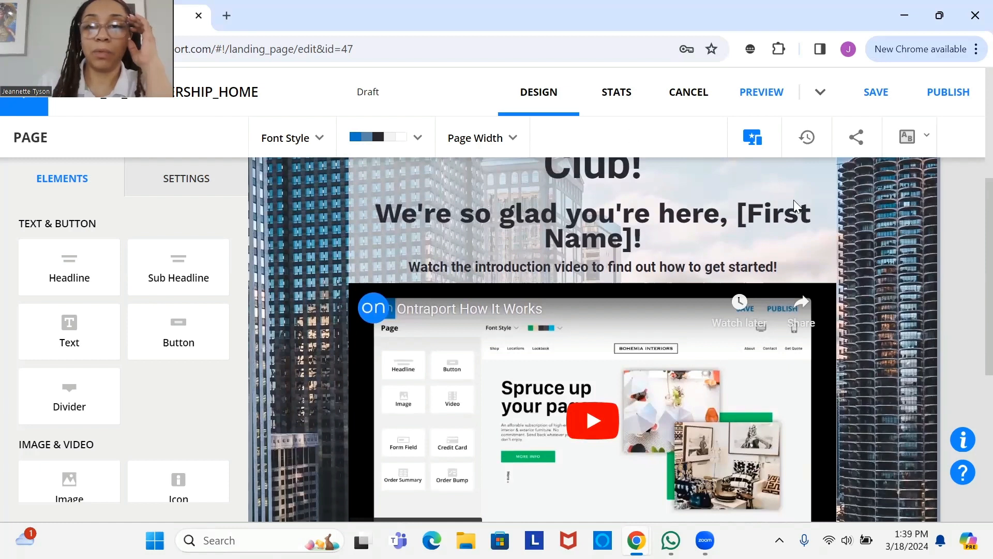
mouse_move(587, 260)
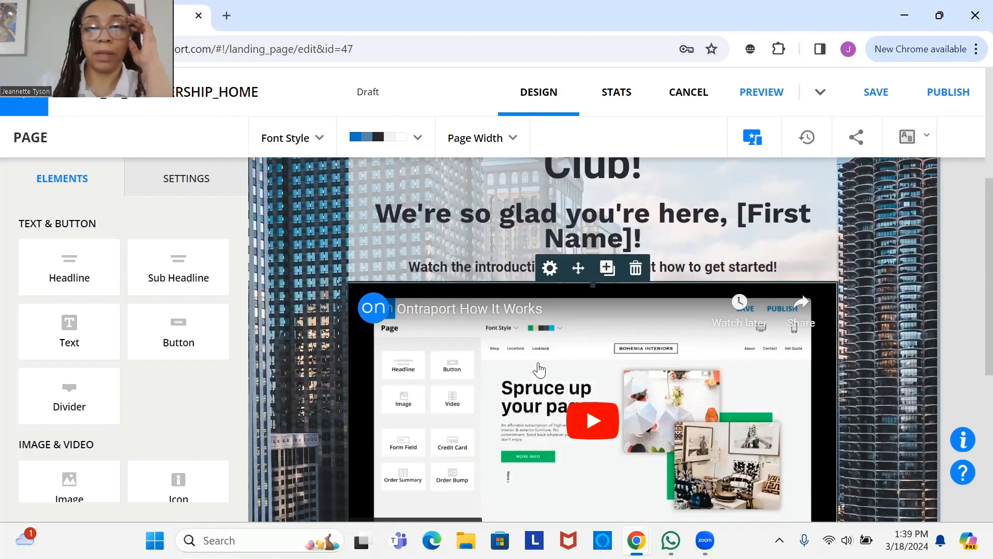
scroll(971, 274, "down", 3)
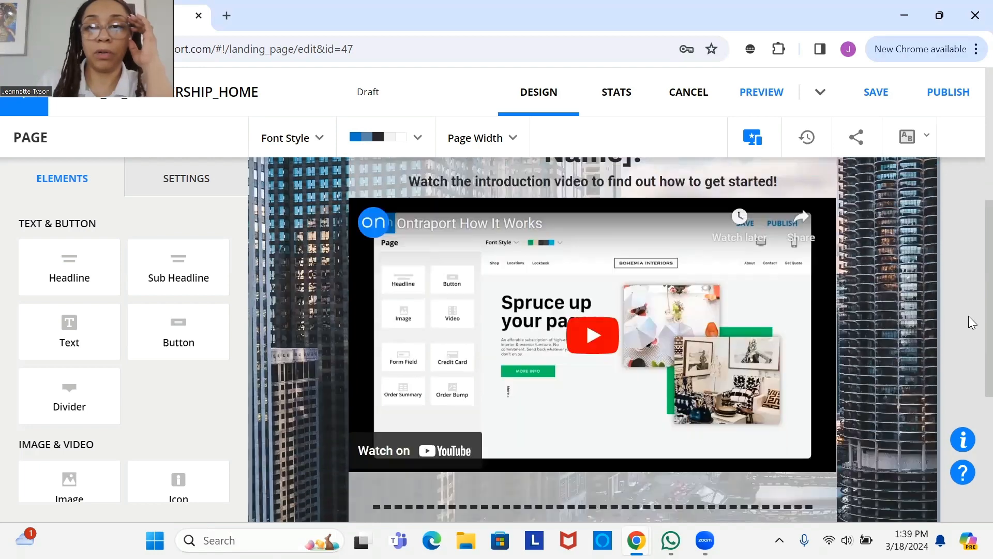
scroll(971, 311, "up", 2)
scroll(972, 270, "up", 3)
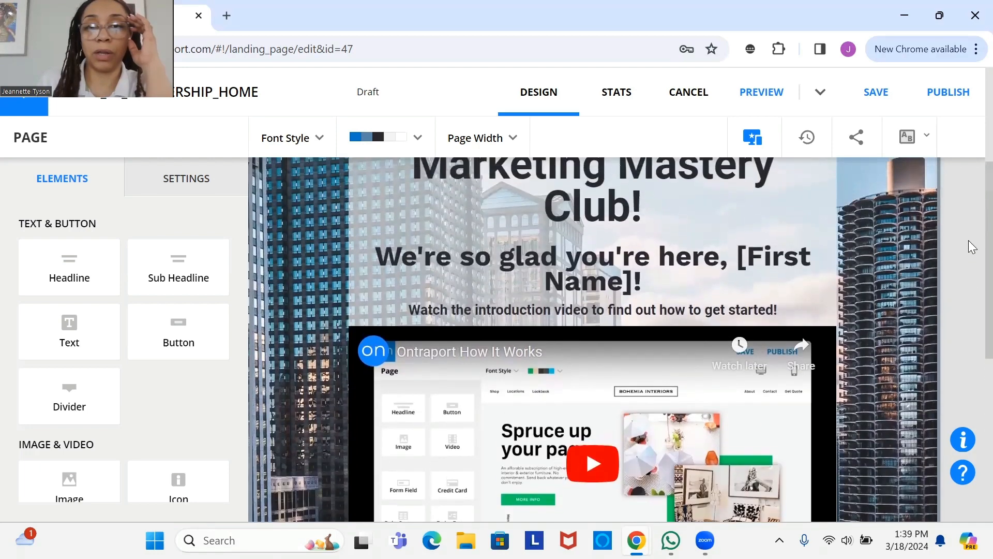
scroll(971, 232, "up", 3)
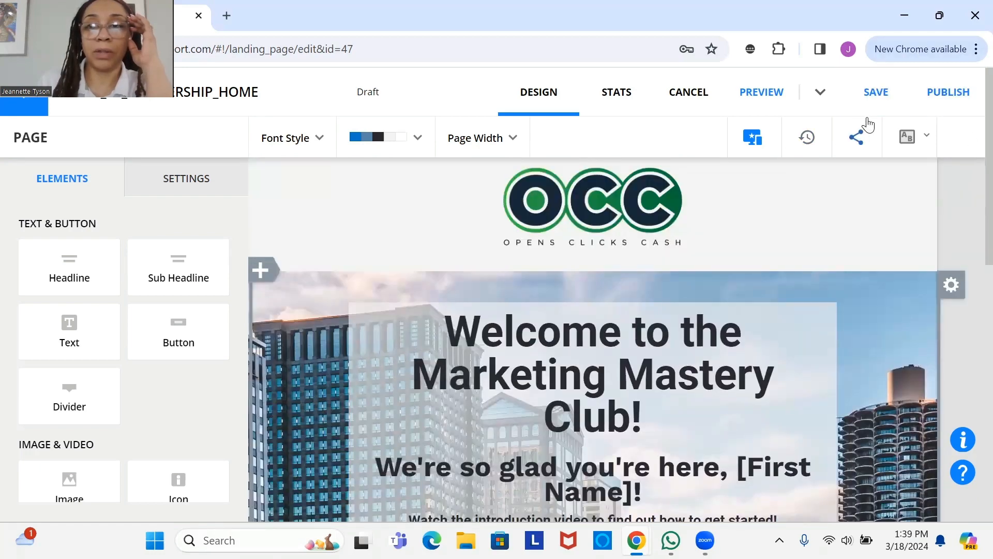
left_click(876, 104)
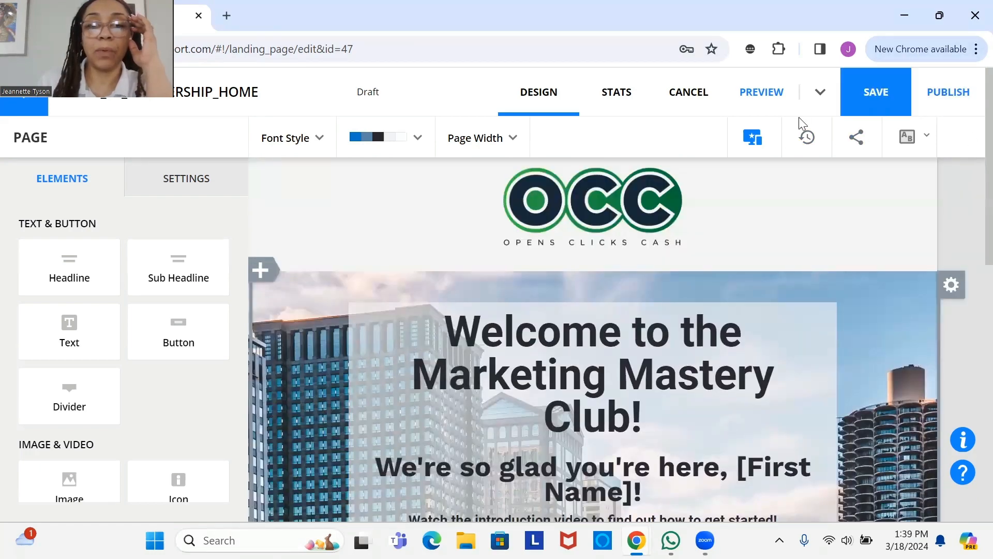
- Insert an empty one-column block between the OCC logo header and the welcome banner
left_click(263, 271)
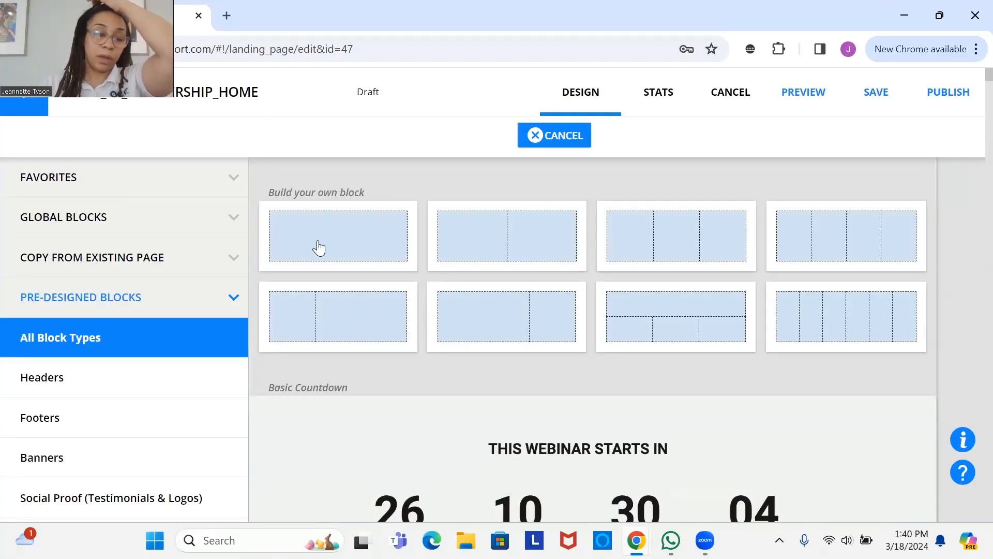
left_click(373, 250)
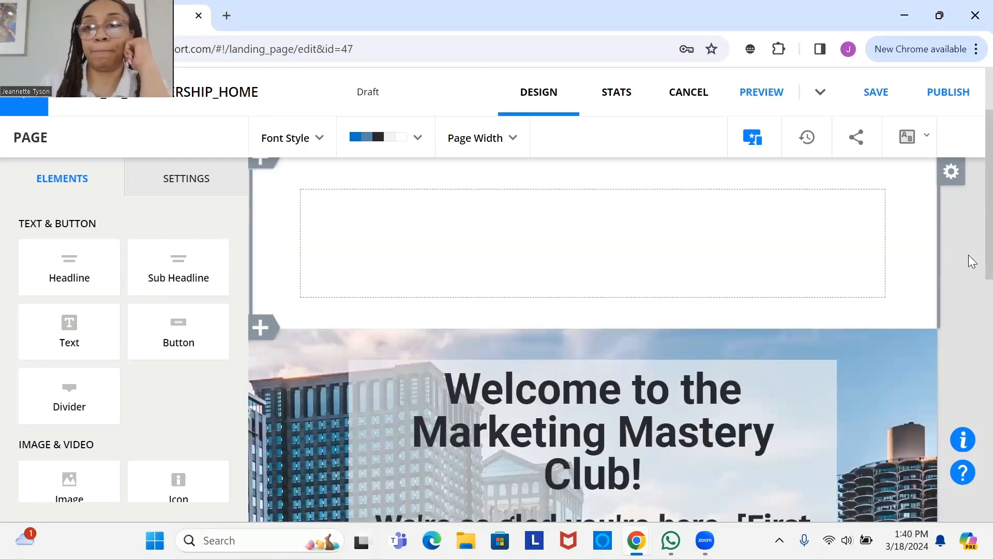
scroll(969, 185, "up", 2)
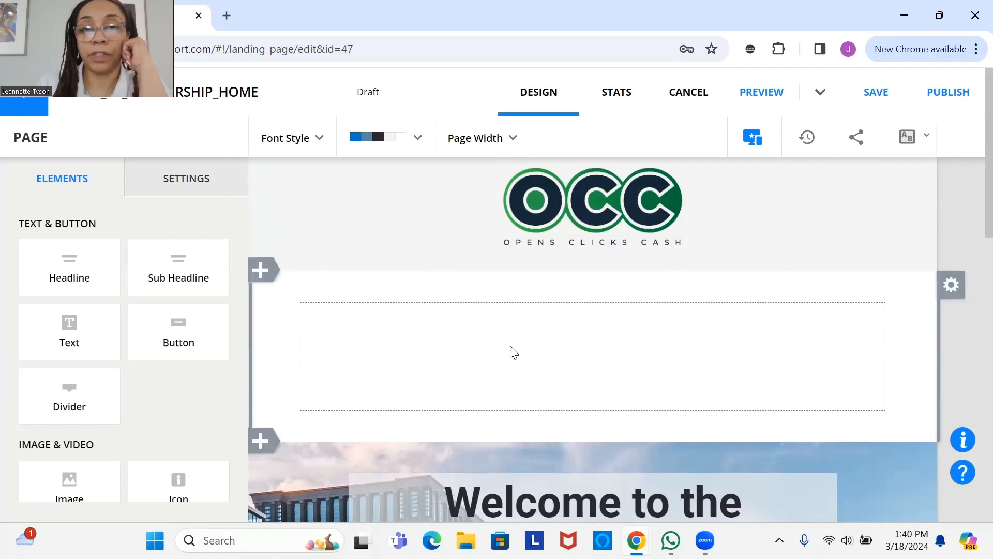
- Set the new block's background kind to Colors with the Light grey colour, then close its settings
left_click(953, 300)
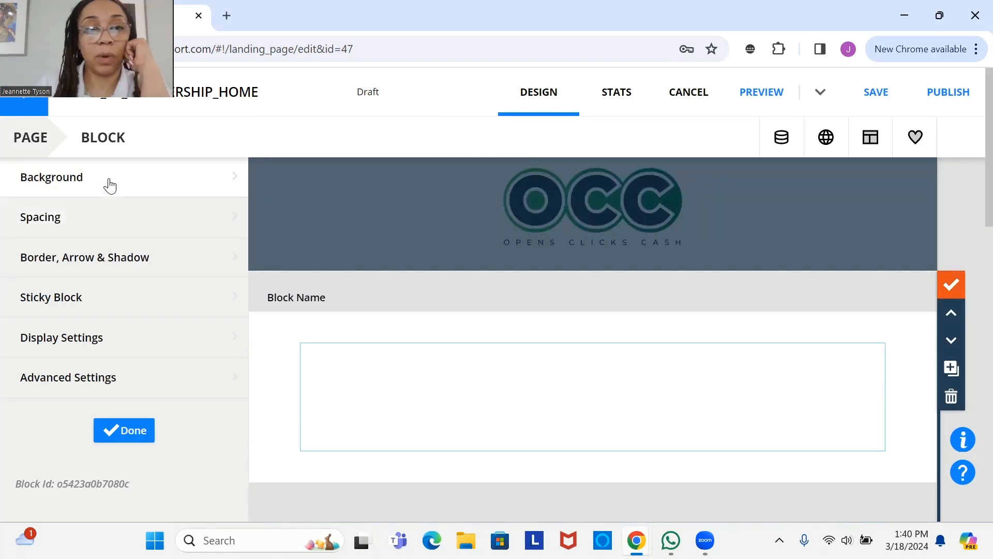
left_click(133, 184)
left_click(184, 242)
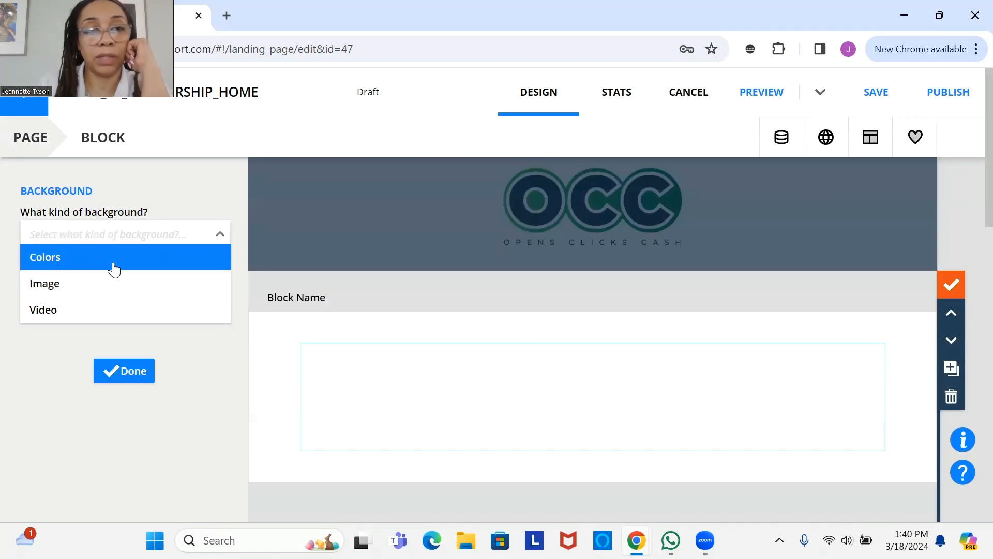
left_click(159, 268)
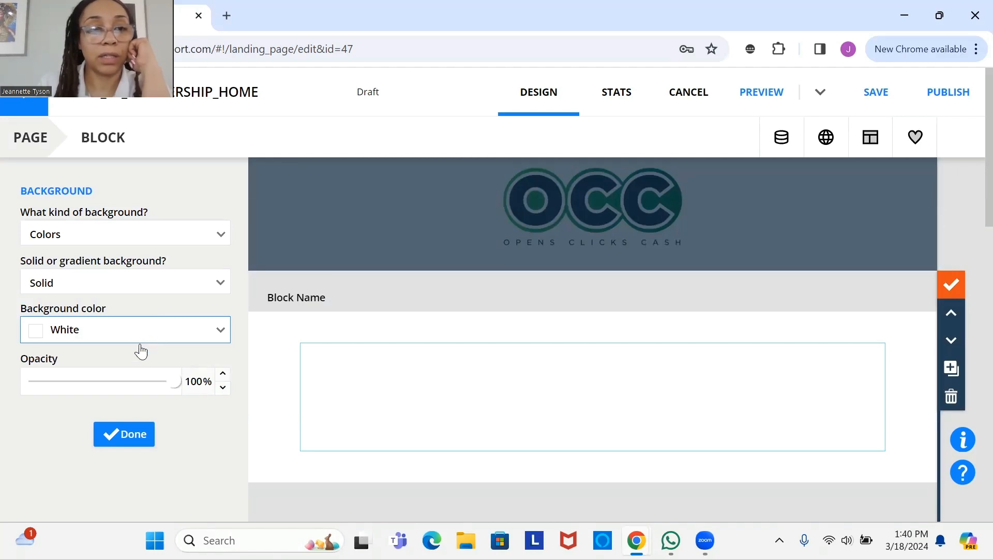
left_click(208, 337)
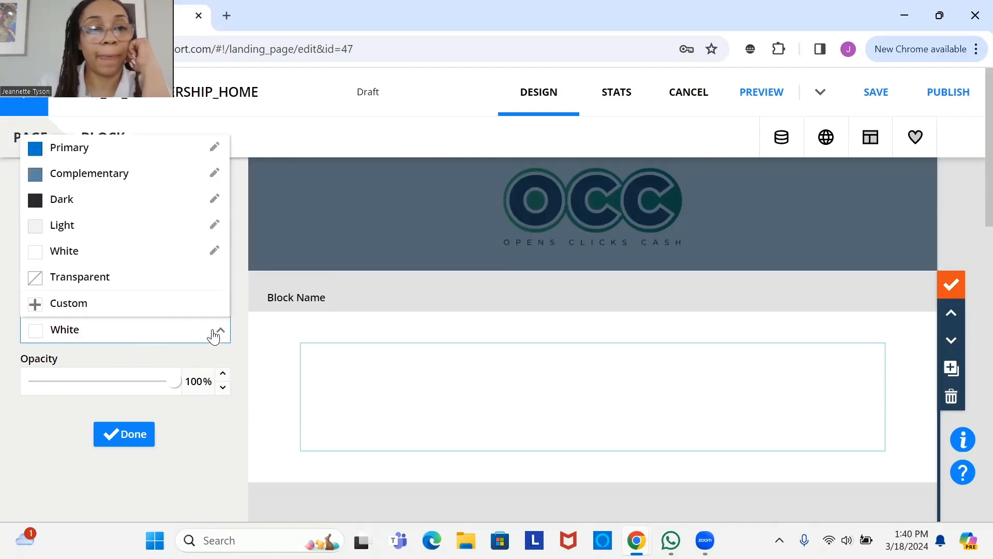
left_click(127, 233)
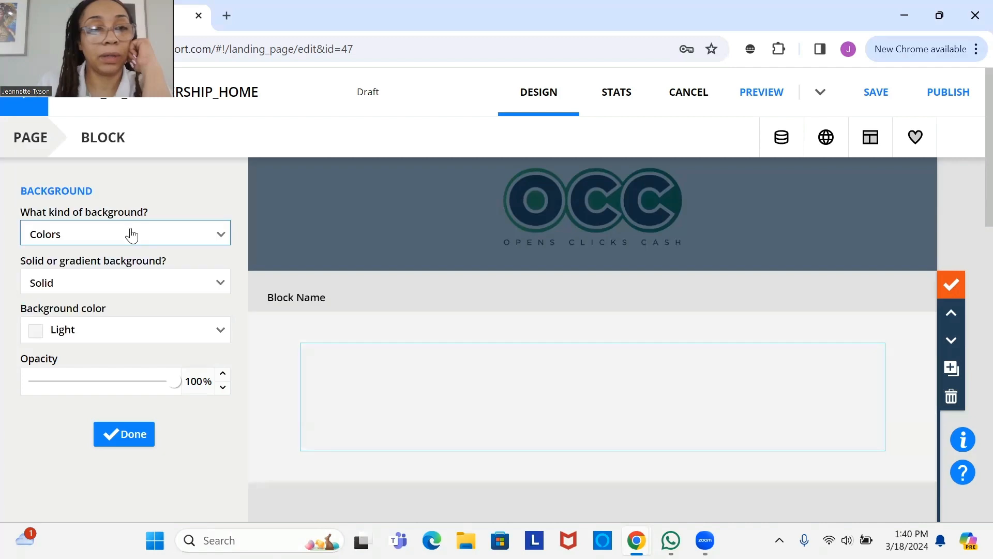
left_click(134, 437)
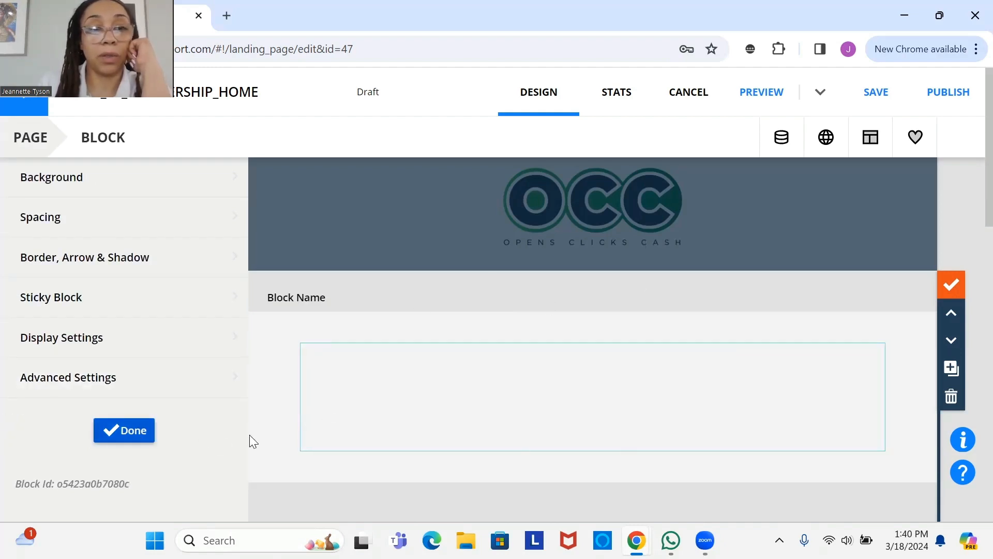
left_click(126, 431)
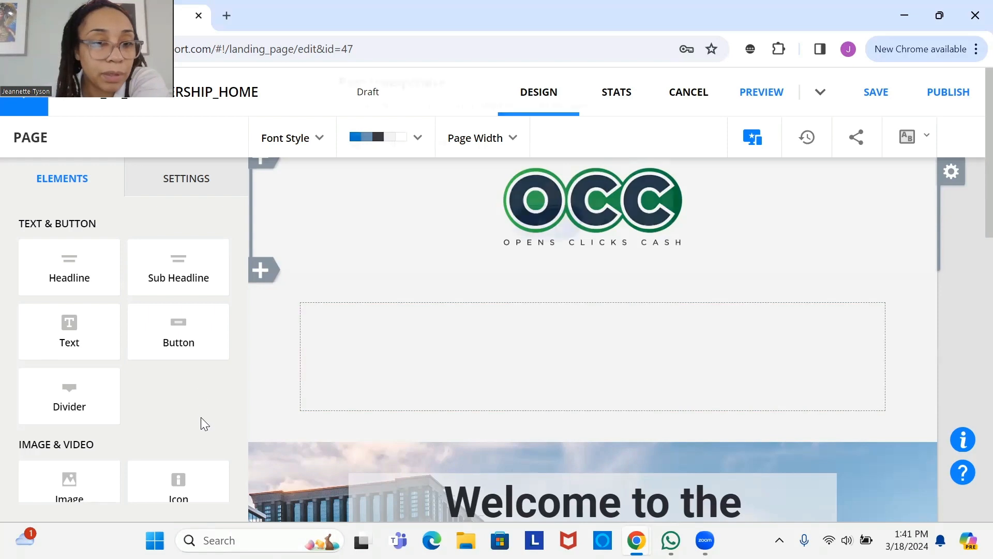
- Place a Navigation element with Home, Features, Pricing, FAQ and Contact links beneath the OCC logo
scroll(364, 397, "down", 3)
left_click(564, 235)
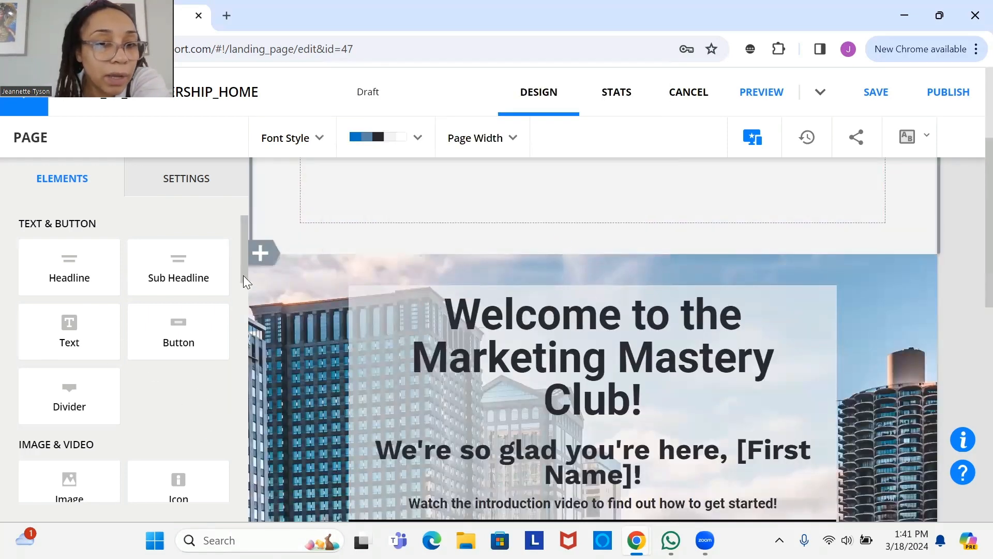
left_click_drag(244, 277, 236, 454)
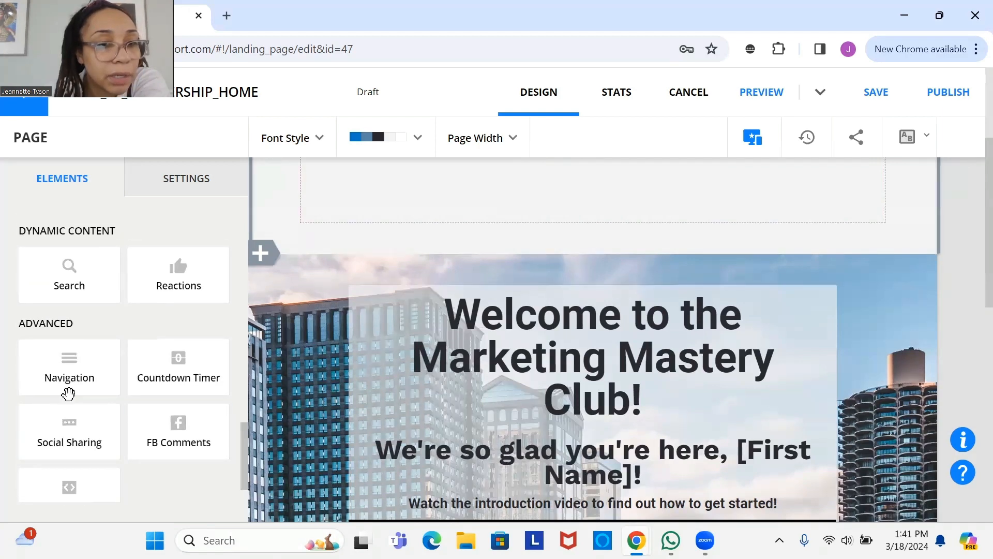
left_click_drag(75, 377, 617, 372)
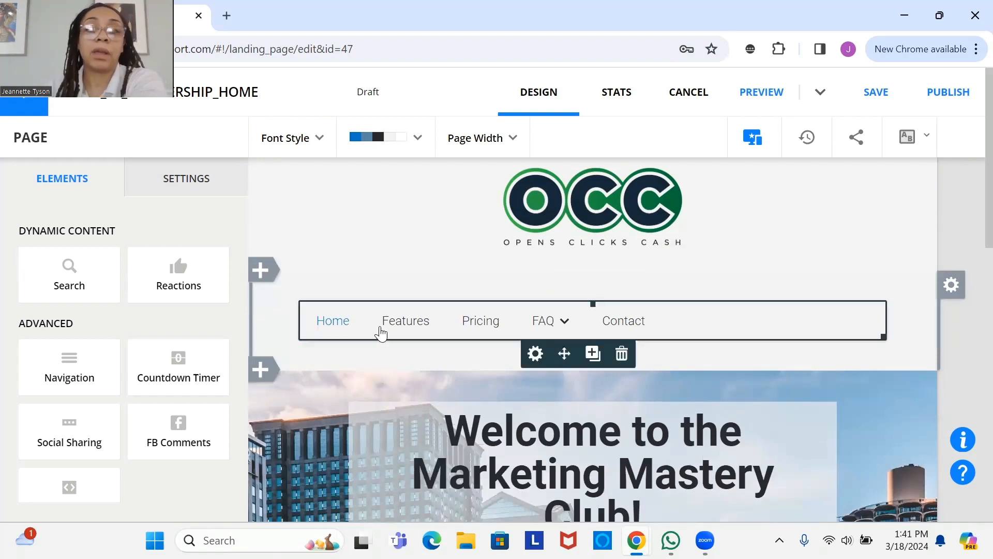
- Save the draft and open the navigation bar's Position settings with 0px padding and margins
left_click(876, 96)
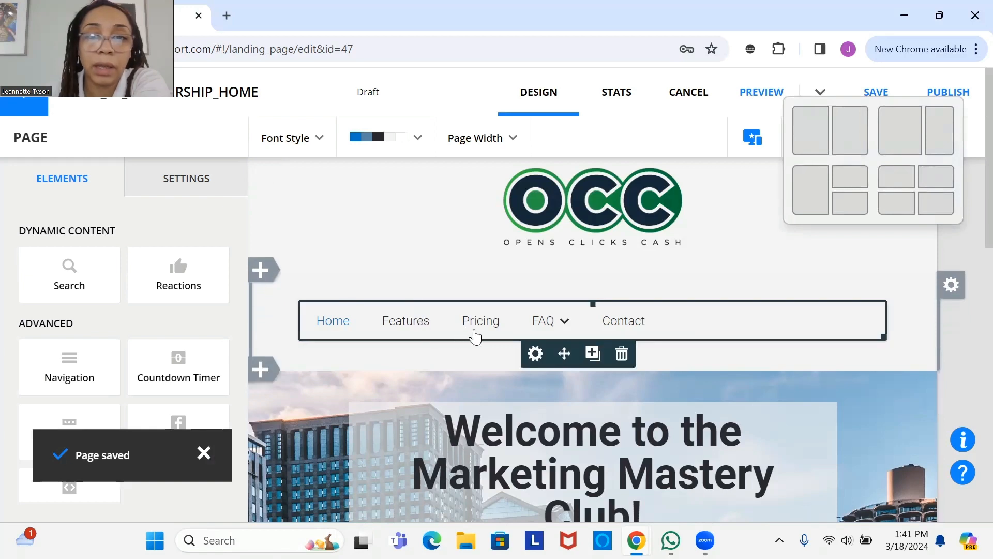
left_click(535, 353)
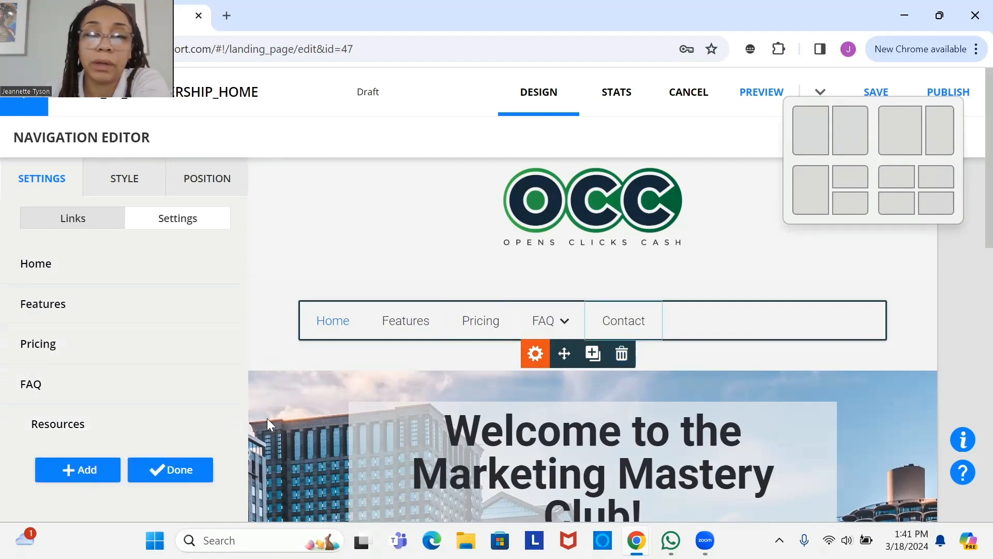
left_click(201, 467)
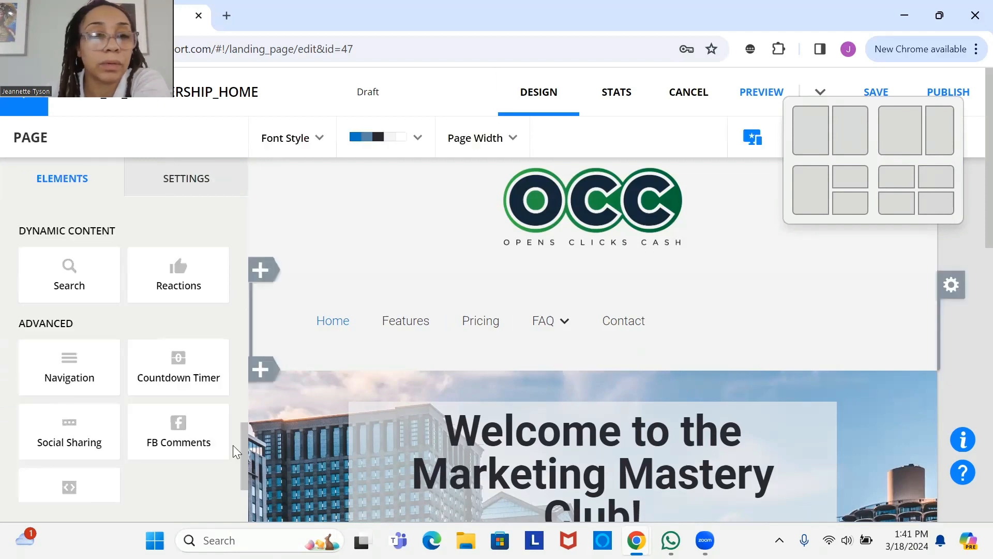
left_click(668, 326)
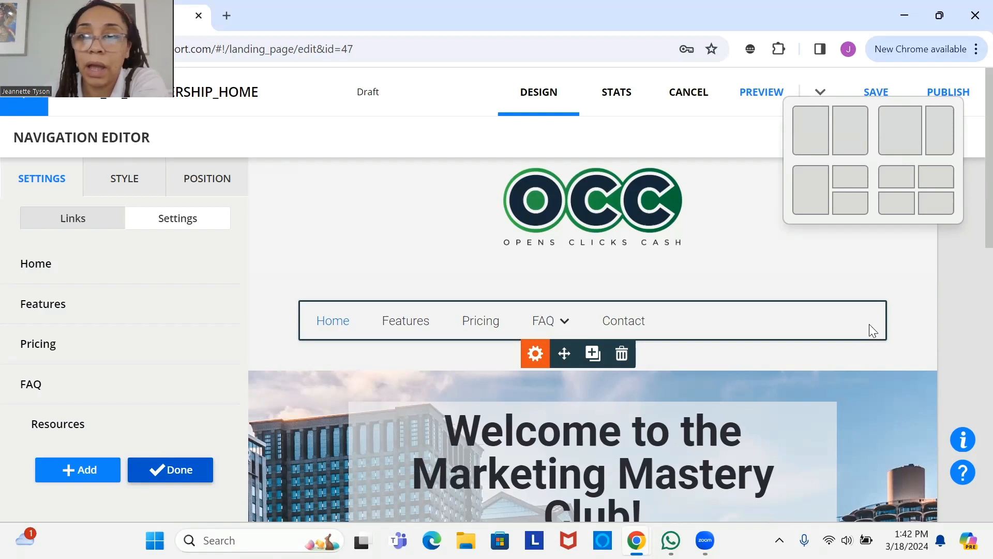
left_click(805, 319)
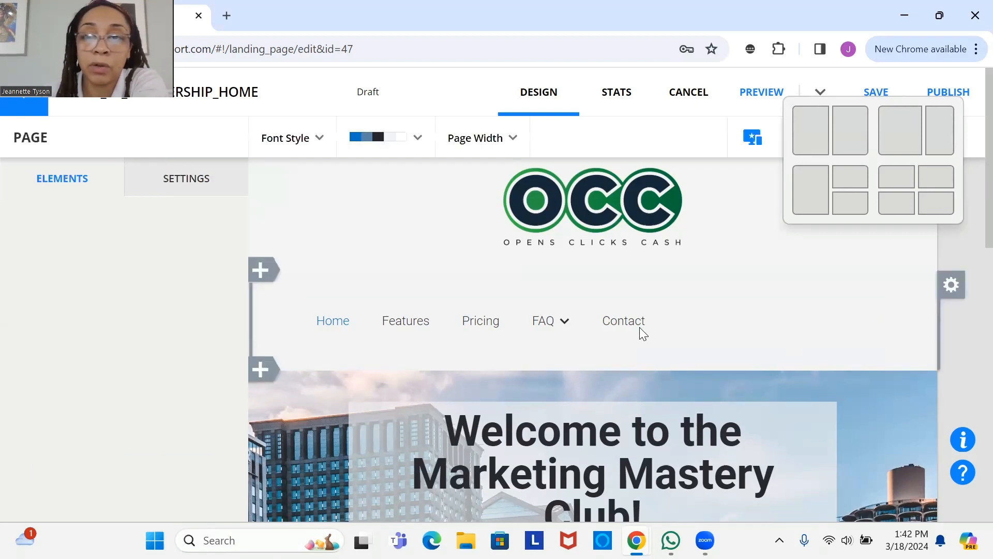
left_click(623, 323)
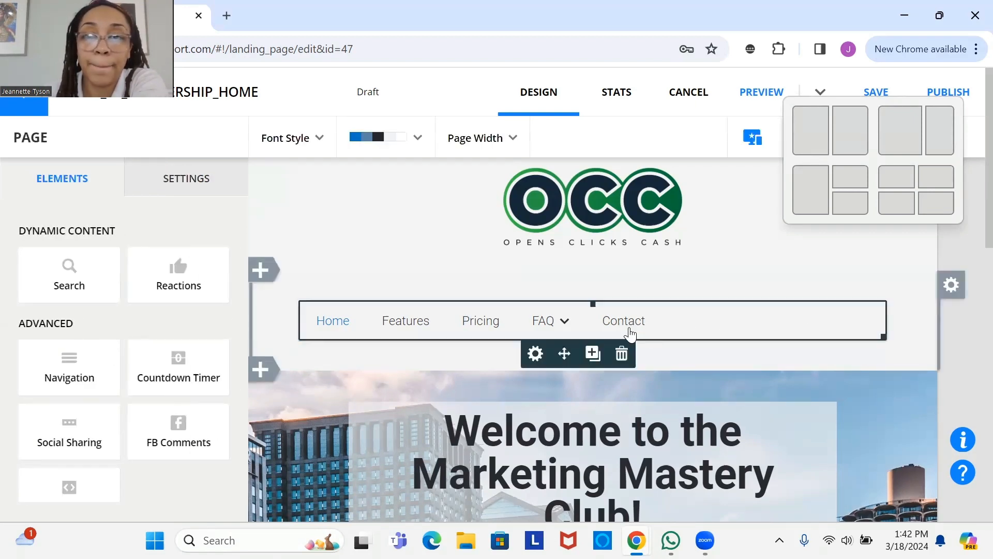
left_click(885, 339)
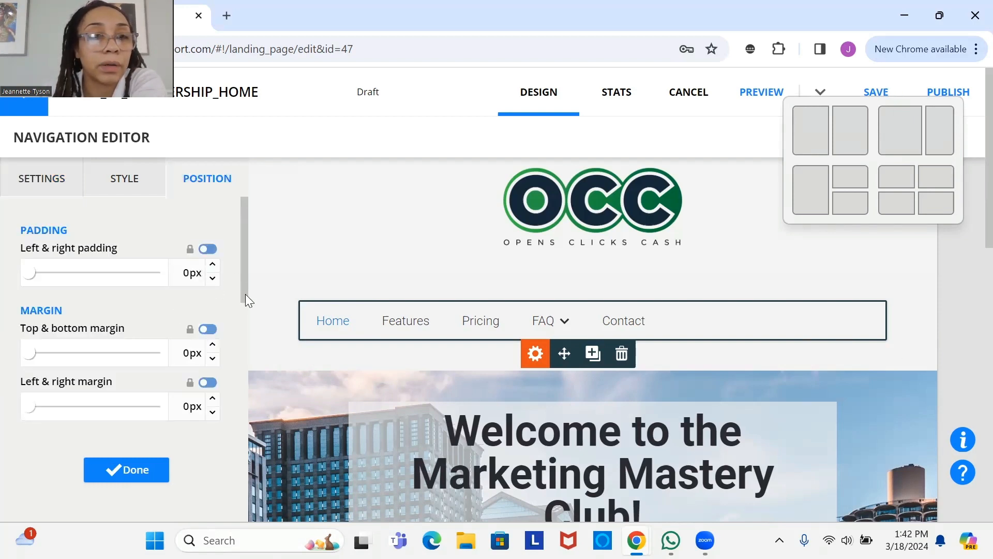
- Trial narrower navigation widths down to 62%, then restore Element width to 100% and close
scroll(245, 294, "down", 4)
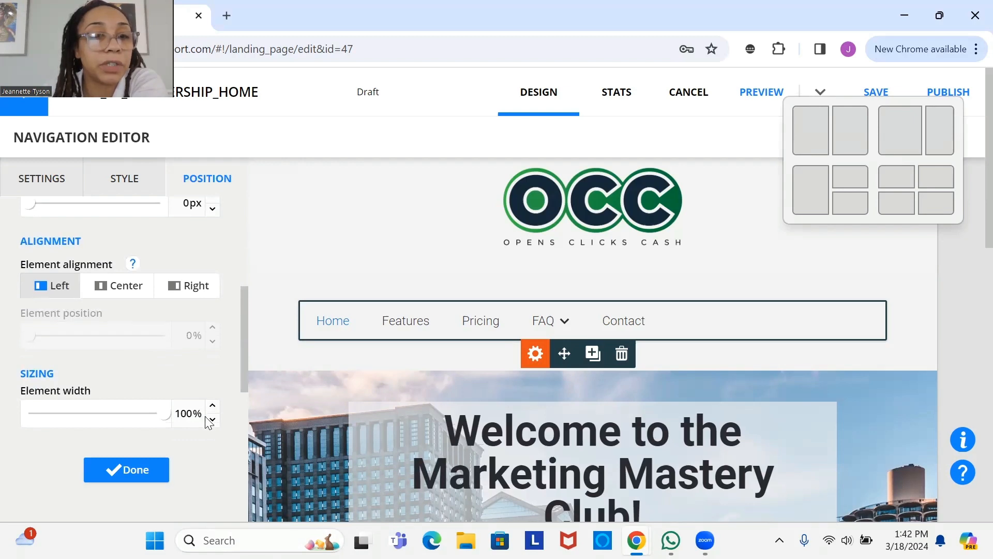
left_click(213, 421)
left_click(213, 421)
left_click(213, 420)
left_click(213, 420)
left_click(212, 420)
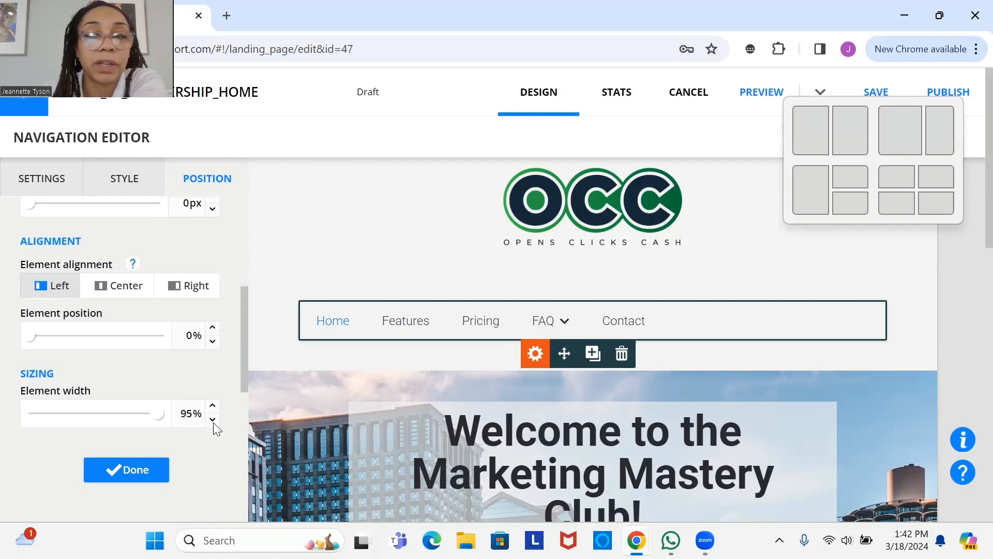
left_click(213, 421)
left_click(213, 421)
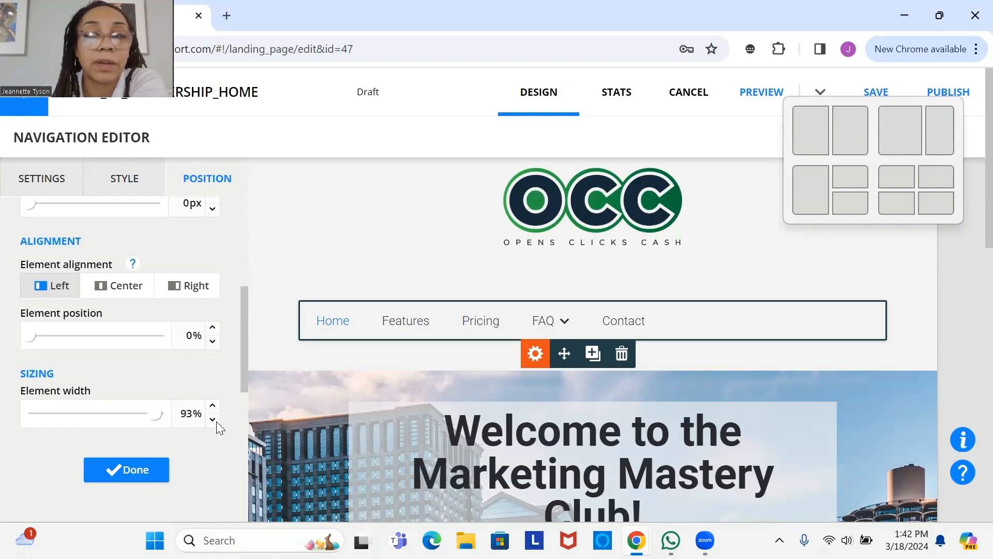
left_click(213, 420)
left_click(213, 421)
left_click(213, 420)
left_click(213, 420)
left_click(213, 420)
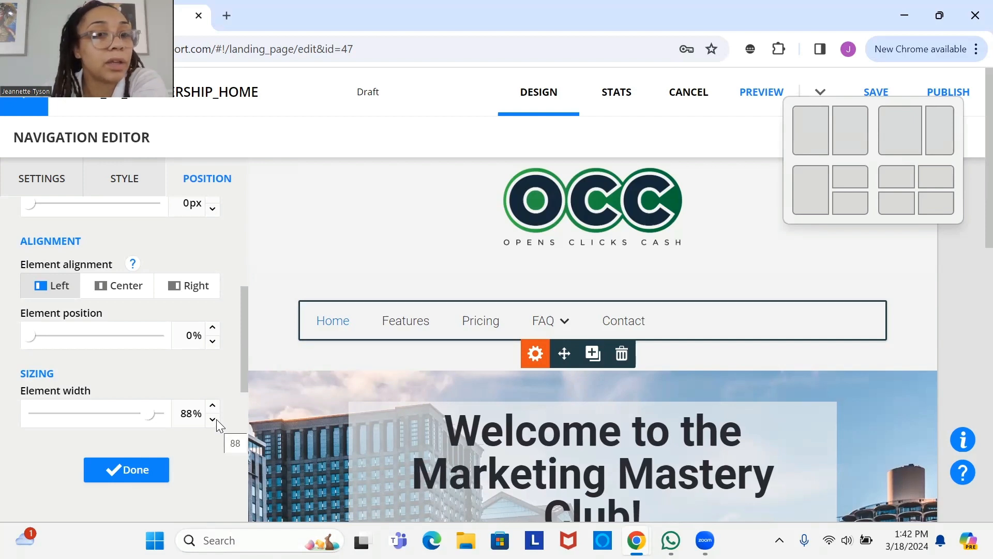
left_click(212, 420)
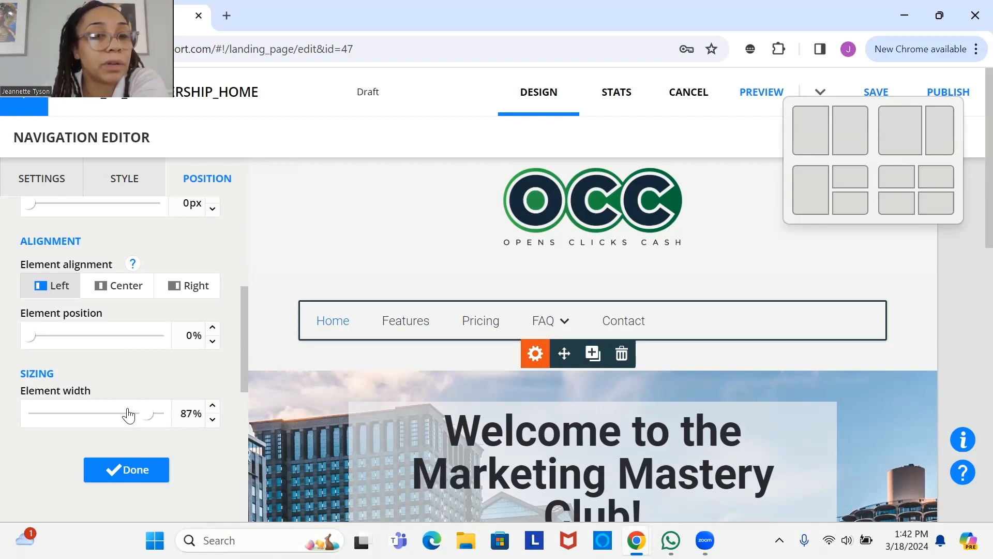
left_click_drag(147, 414, 112, 414)
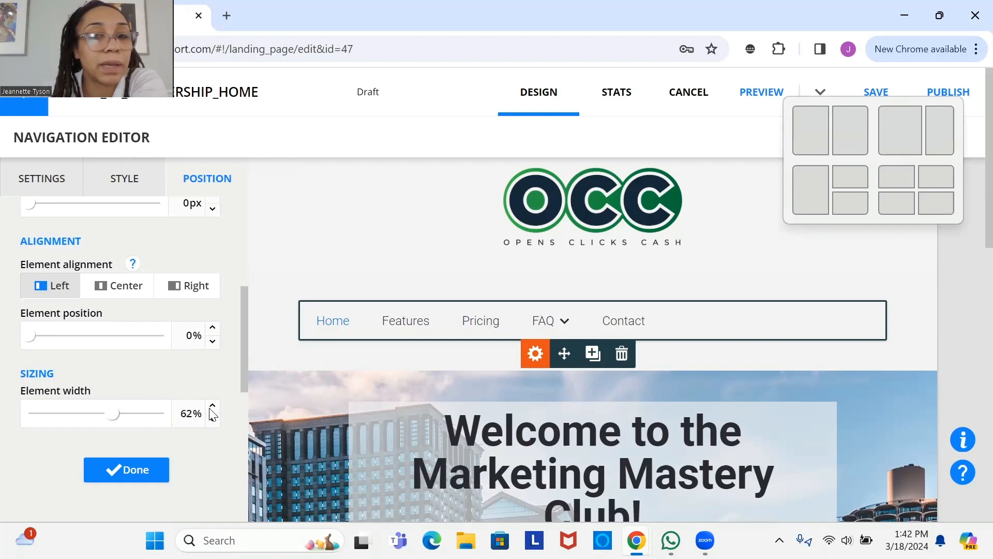
left_click(213, 406)
left_click(213, 406)
left_click(213, 406)
left_click(212, 407)
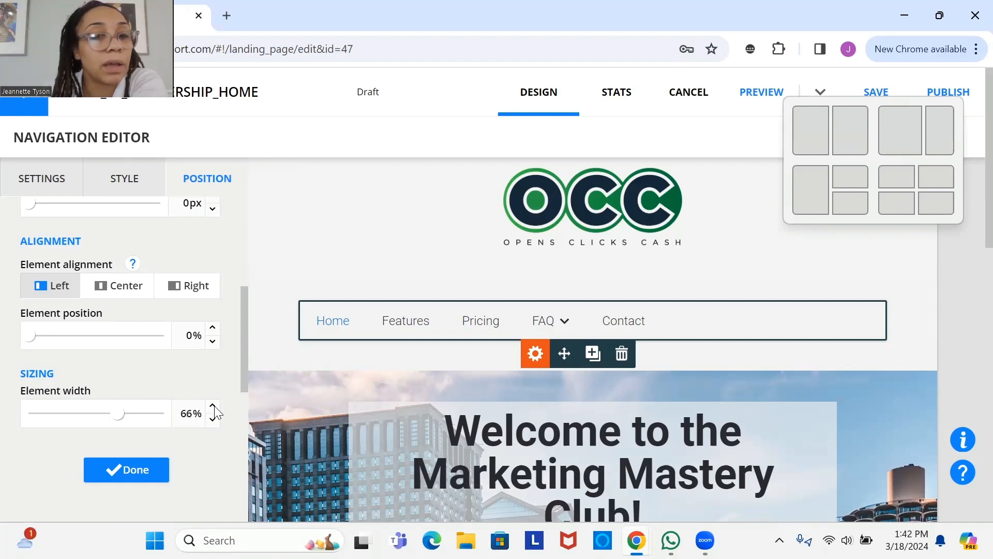
left_click(212, 406)
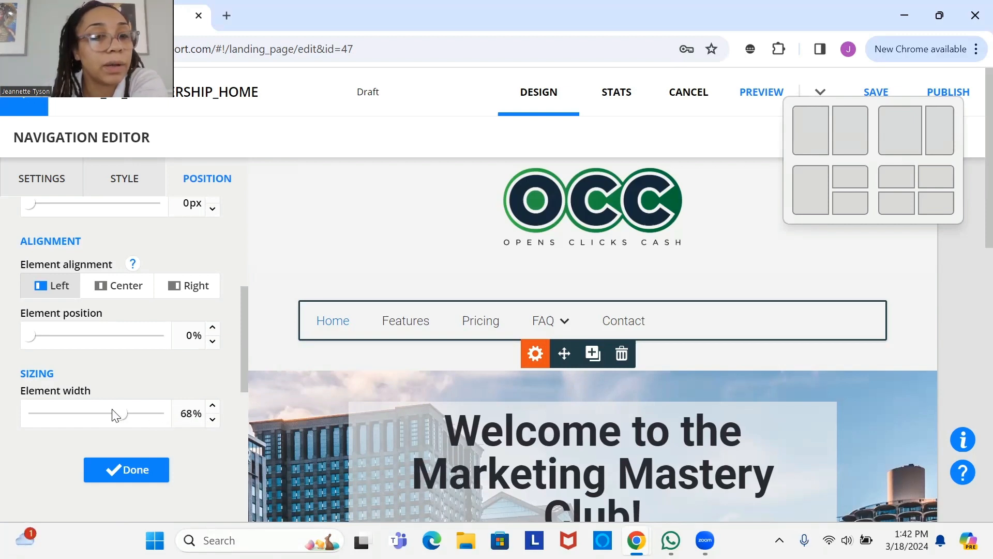
left_click_drag(122, 414, 157, 426)
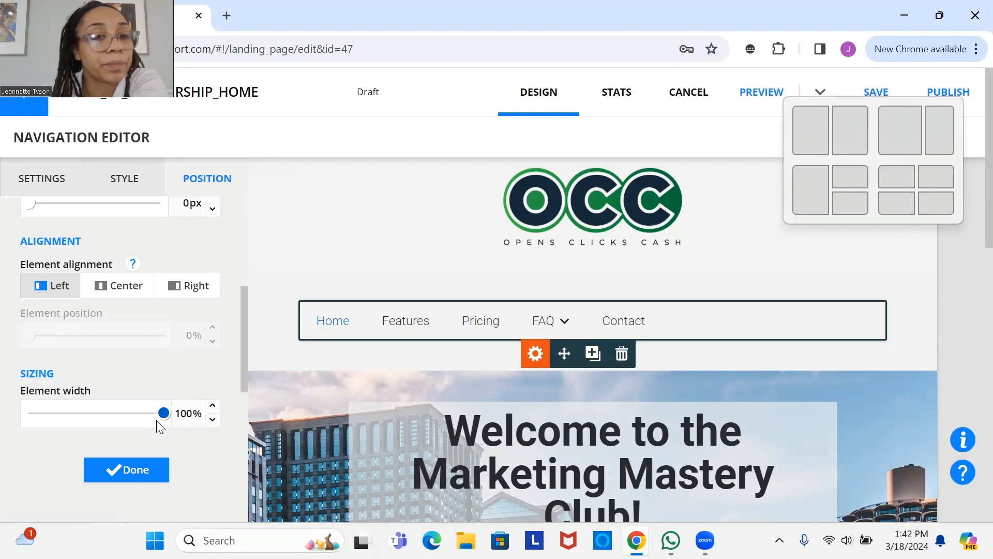
left_click(136, 473)
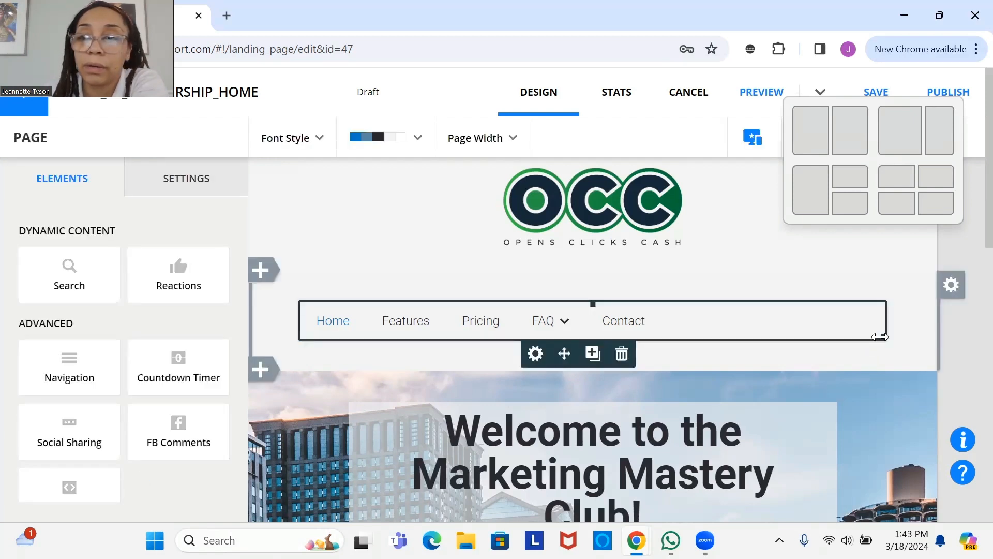
- Drop a Button element below the navigation menu, creating a blue 'Get started' button
left_click_drag(879, 337, 710, 326)
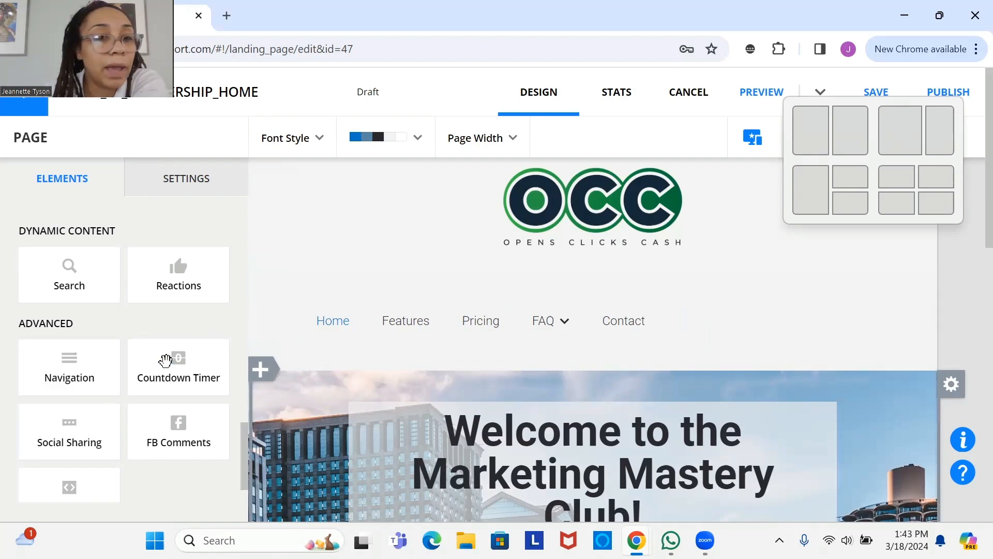
scroll(239, 451, "down", 9)
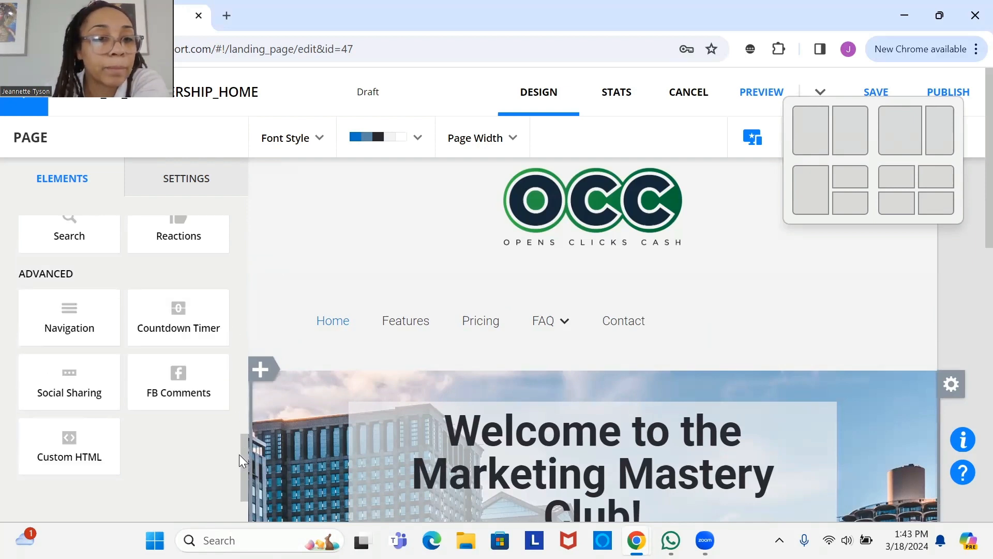
scroll(246, 286, "up", 3)
scroll(247, 285, "down", 3)
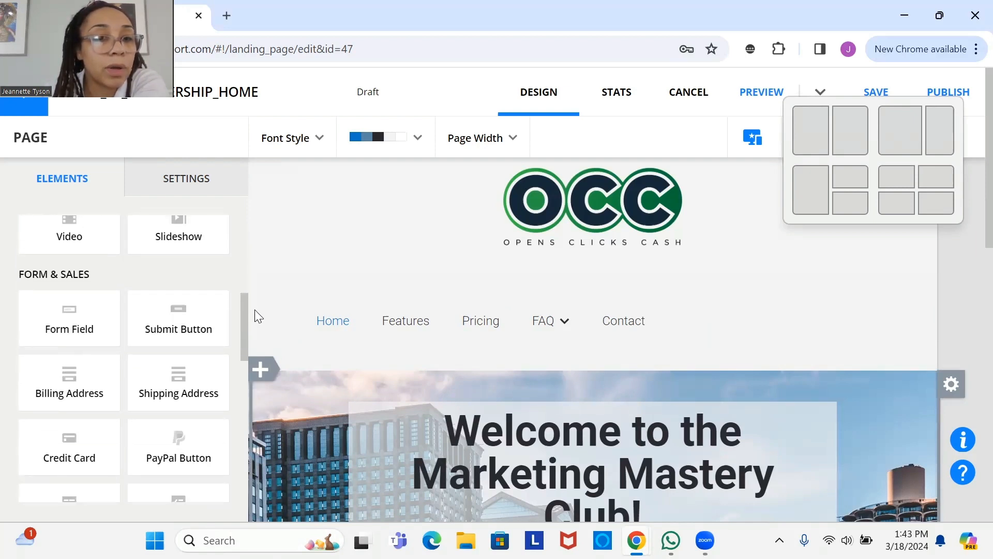
scroll(256, 315, "up", 6)
mouse_move(173, 344)
left_mouse_down()
mouse_move(540, 342)
mouse_move(831, 356)
mouse_move(716, 352)
mouse_move(799, 322)
mouse_move(802, 344)
mouse_move(853, 355)
mouse_move(819, 329)
left_mouse_up()
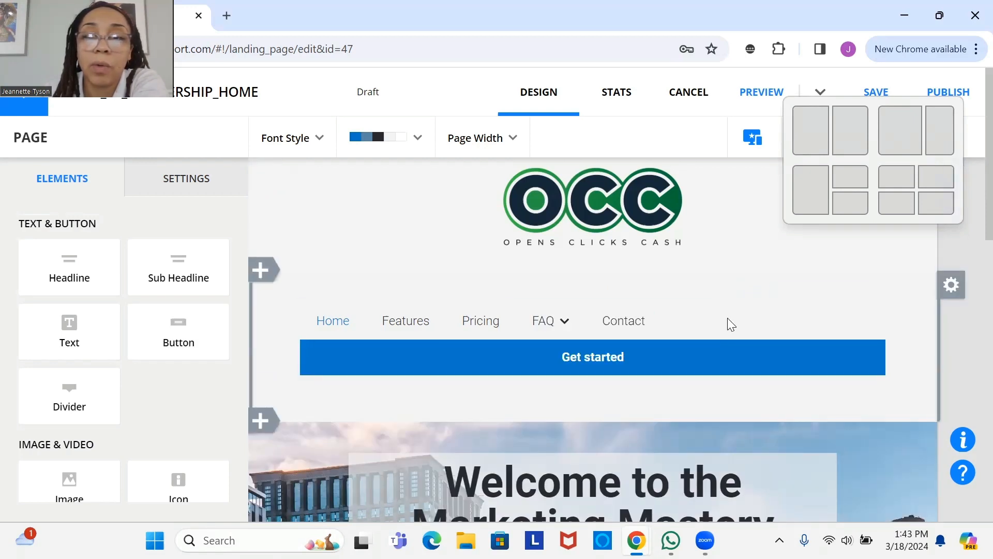
- Add a second column to the header row, dragging the divider left to widen it
left_click(952, 285)
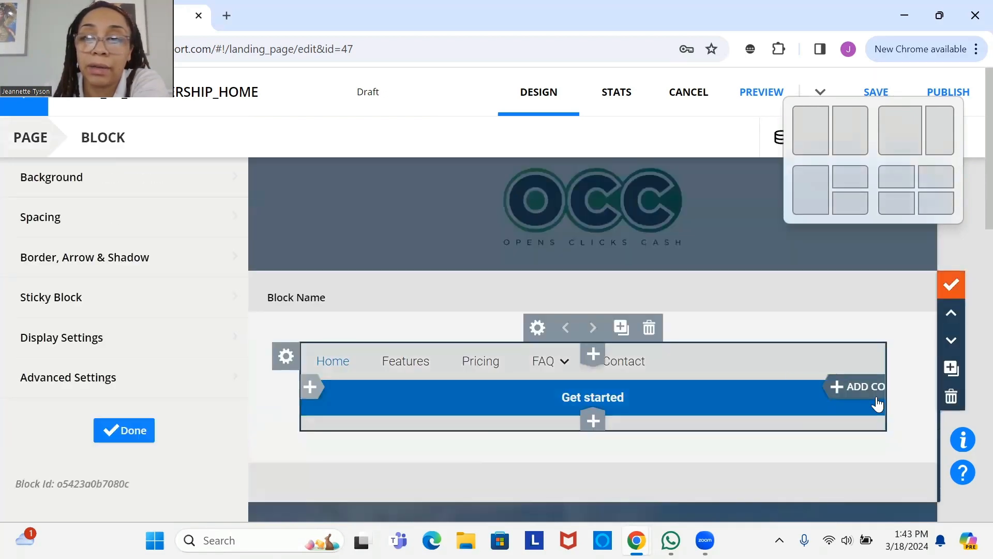
left_click(874, 397)
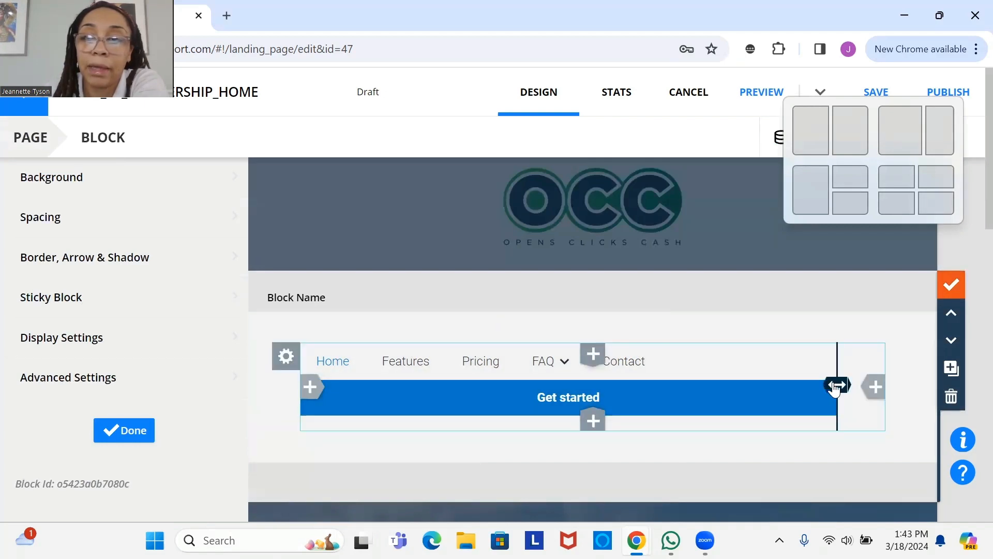
left_click_drag(836, 387, 658, 387)
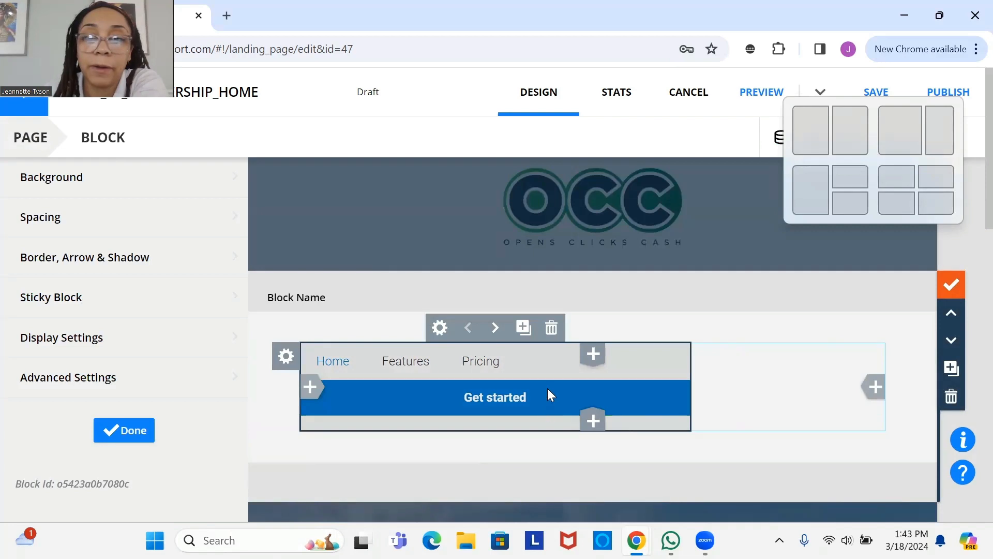
left_click(755, 376)
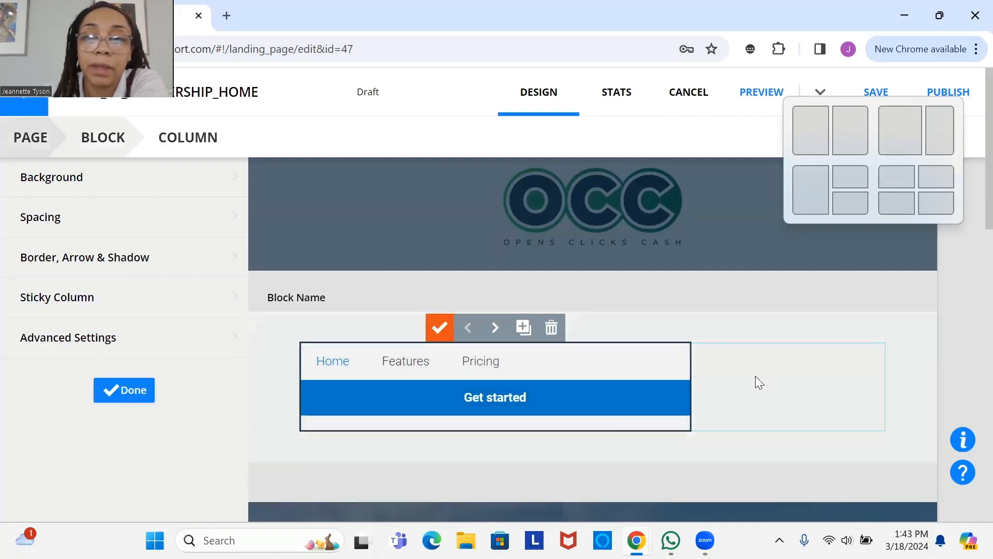
left_click(440, 327)
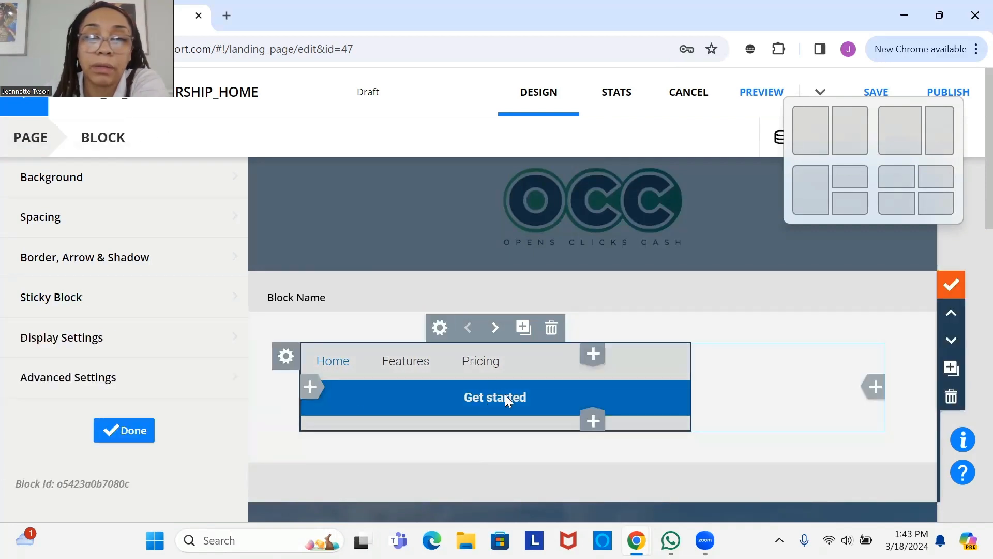
left_click(112, 430)
- Move the Get started button into the new right column beside the menu
mouse_move(475, 355)
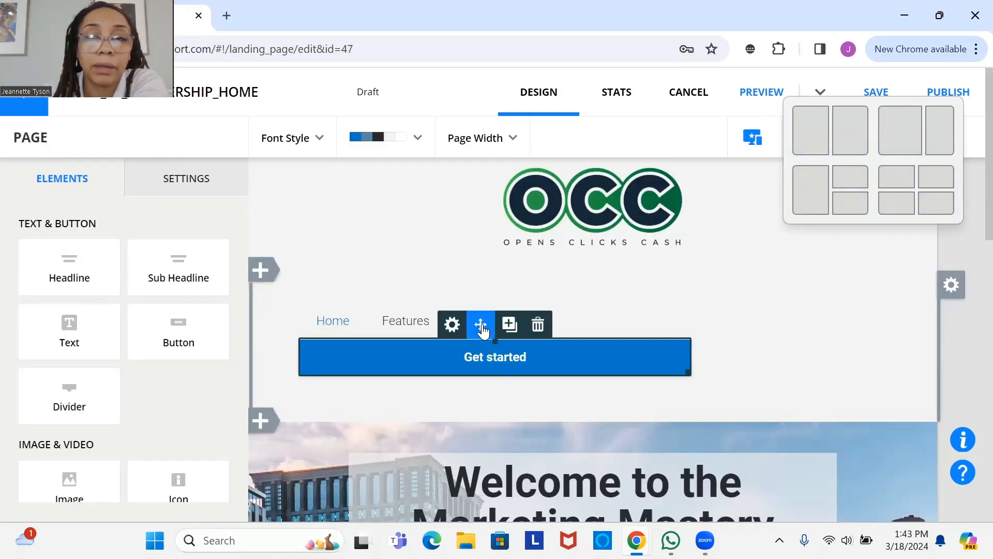
left_click_drag(480, 326, 750, 326)
mouse_move(730, 336)
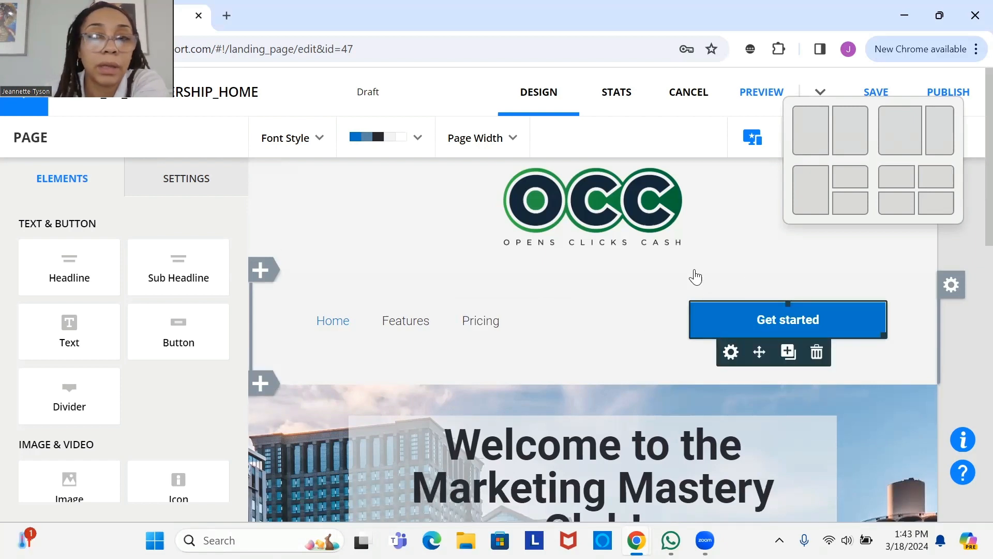
- Change the button text to 'Log Out' and open its Button Editor
left_click(814, 335)
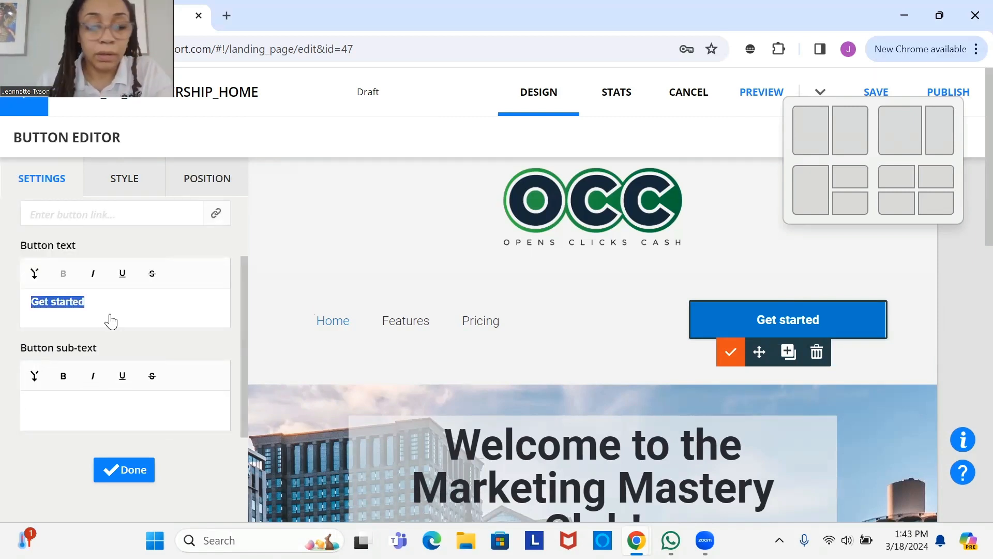
type("Log O")
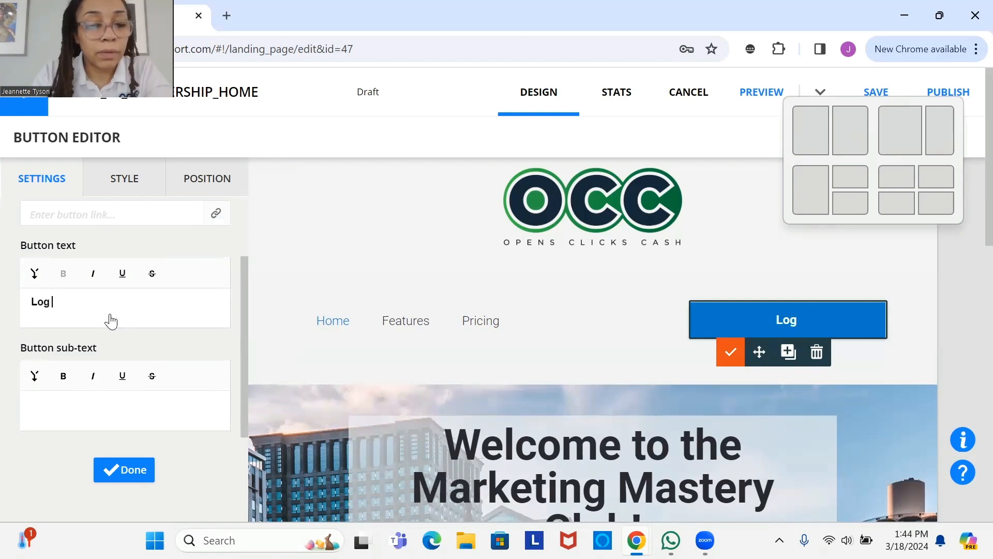
type("ut")
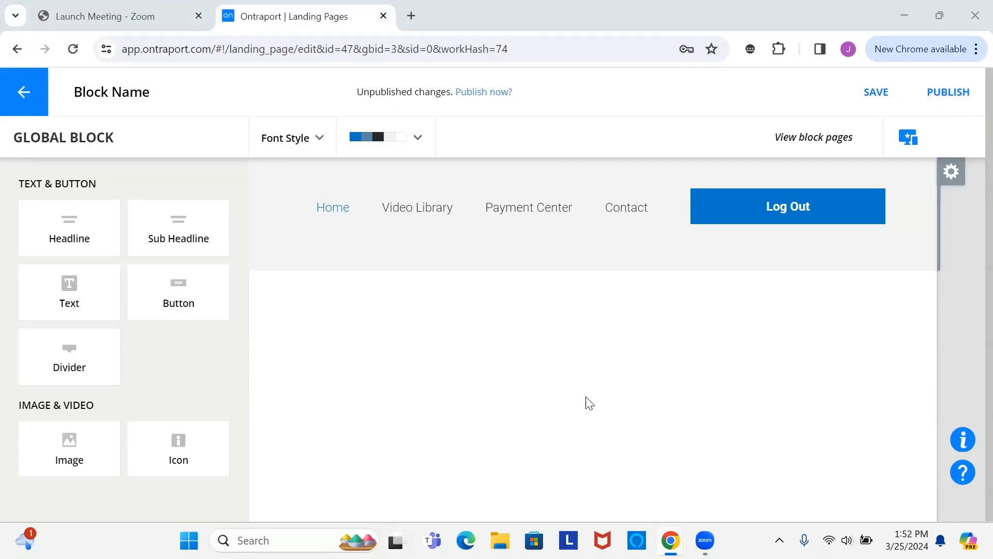
left_click(803, 212)
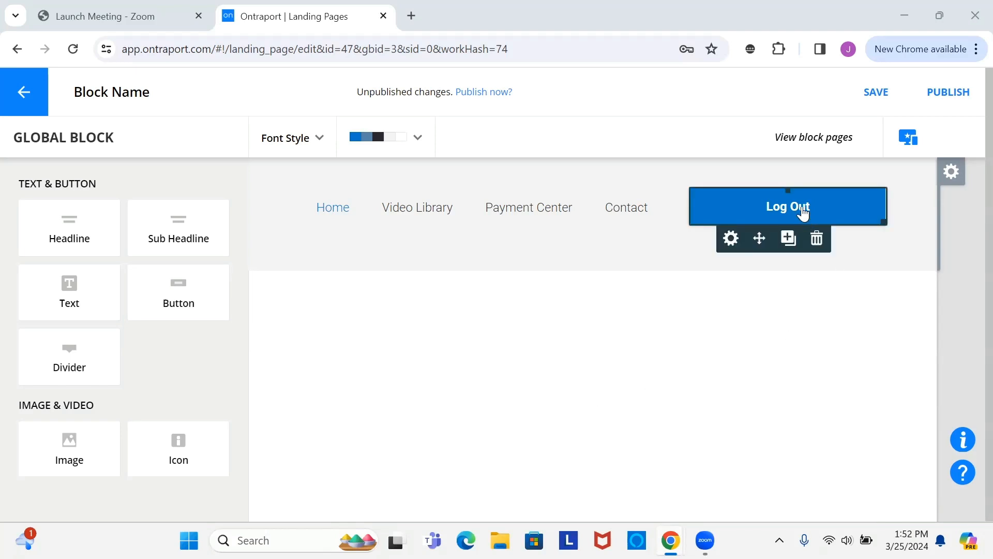
left_click(803, 208)
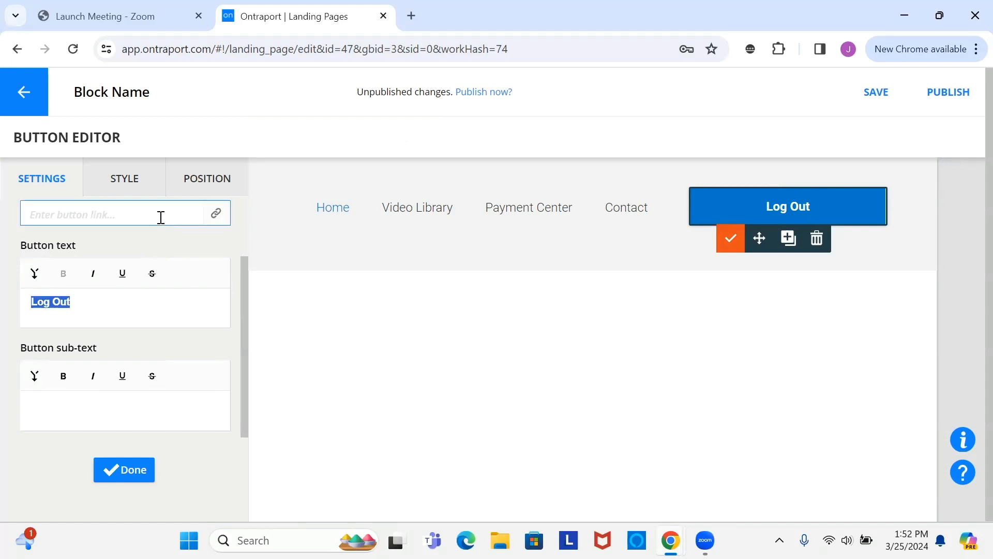
- Link the Log Out button to the testportal login URL with 'Log members out of membership site' ticked
left_click(164, 212)
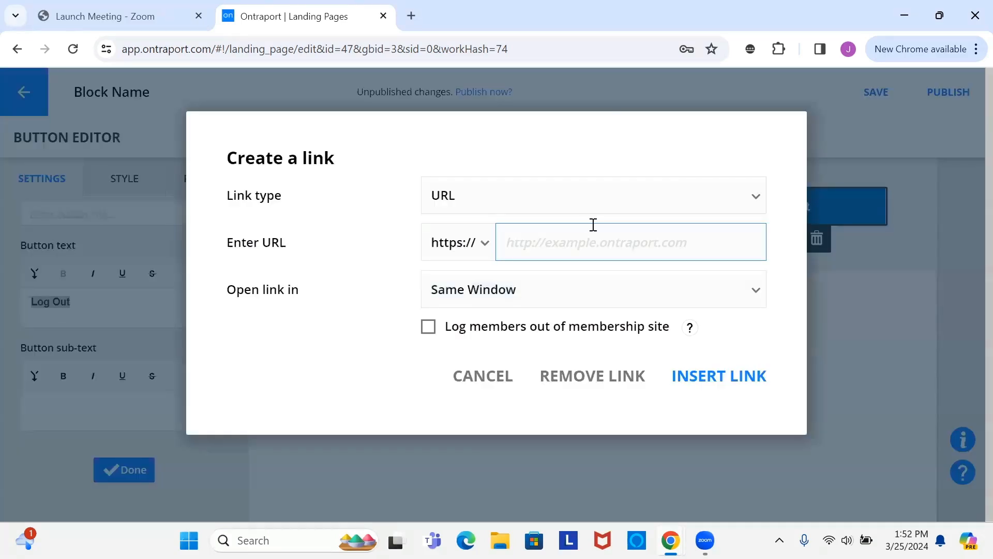
right_click(610, 248)
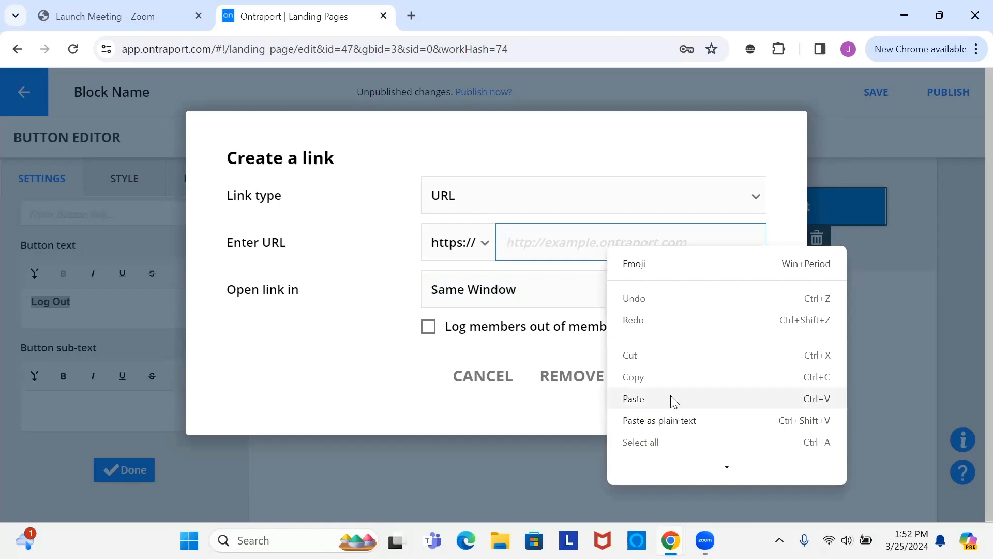
left_click(672, 398)
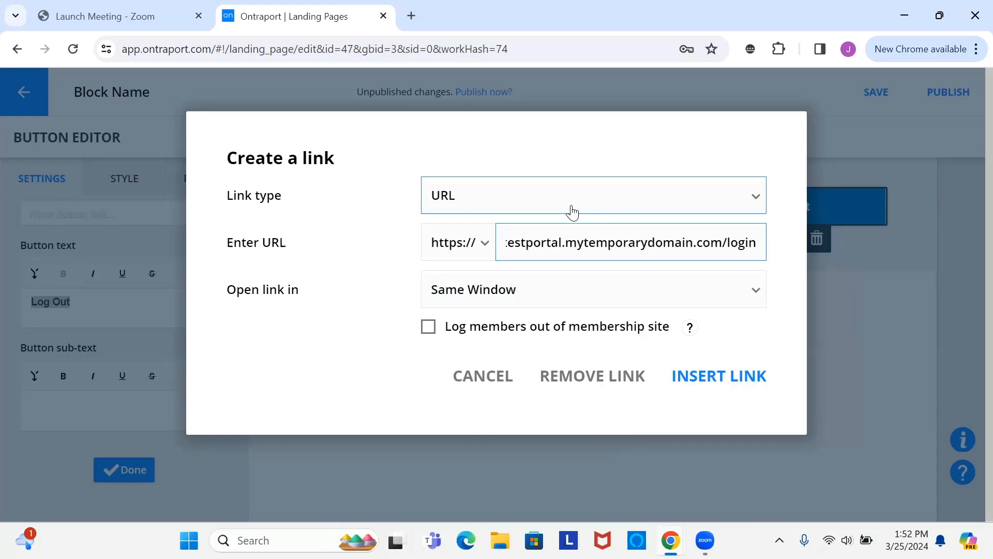
left_click(428, 328)
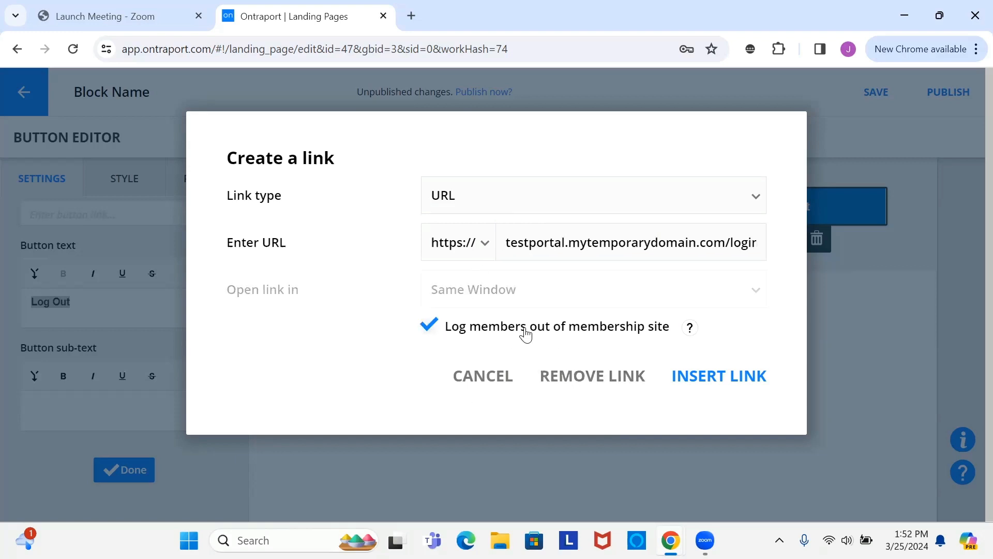
left_click(544, 237)
left_click(721, 378)
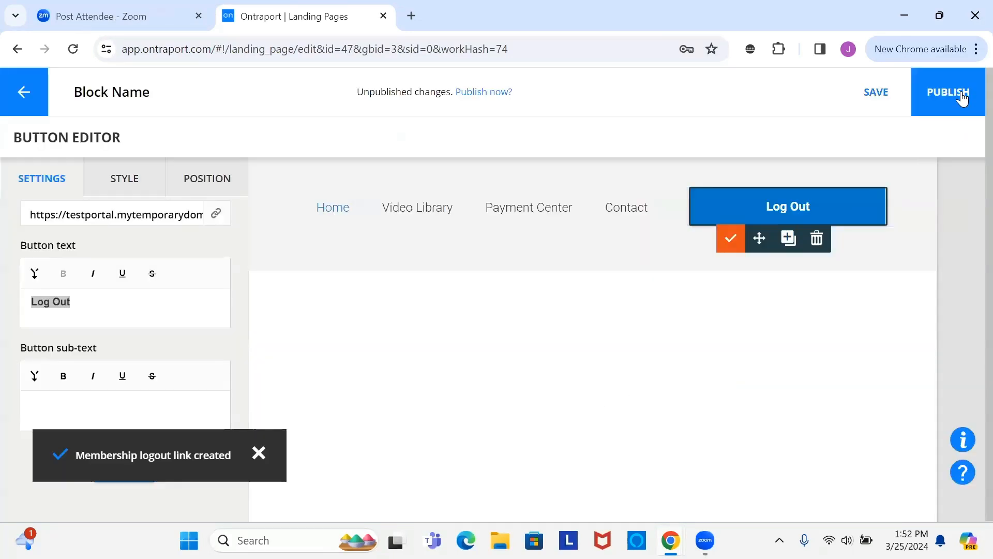
- Publish the page and confirm pushing the header change to all 3 pages
left_click(960, 112)
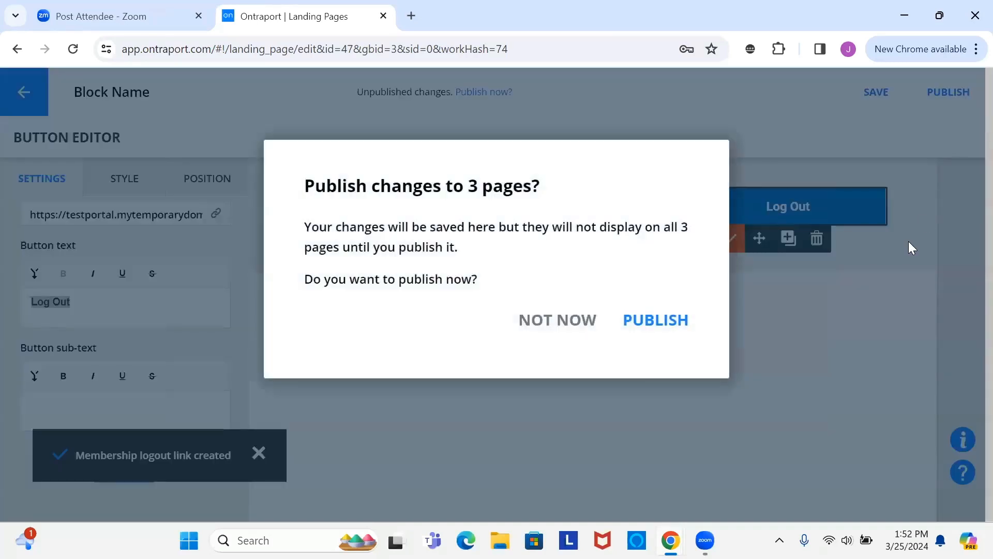
left_click(653, 320)
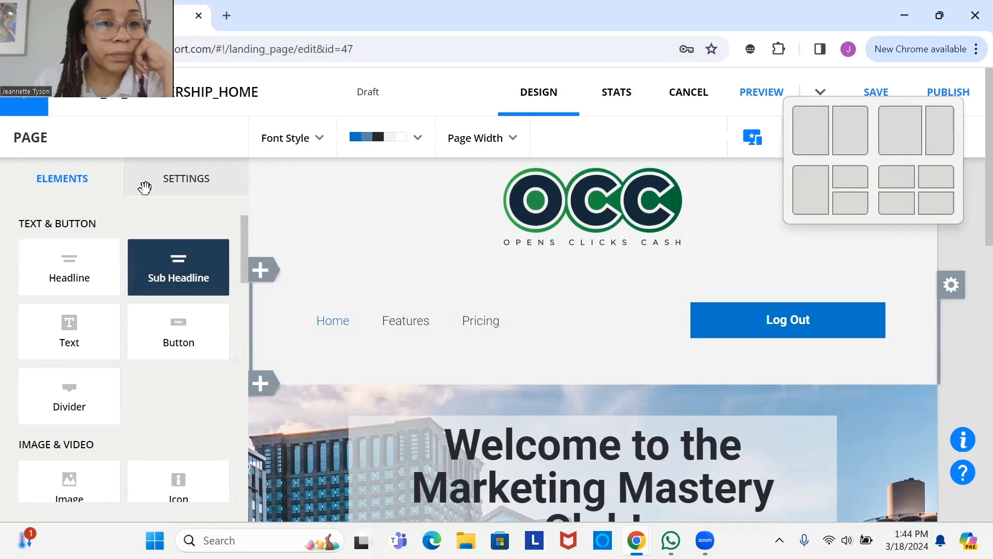
- Open the Log Out button's settings and save the MEMBERSHIP_HOME draft
mouse_move(822, 333)
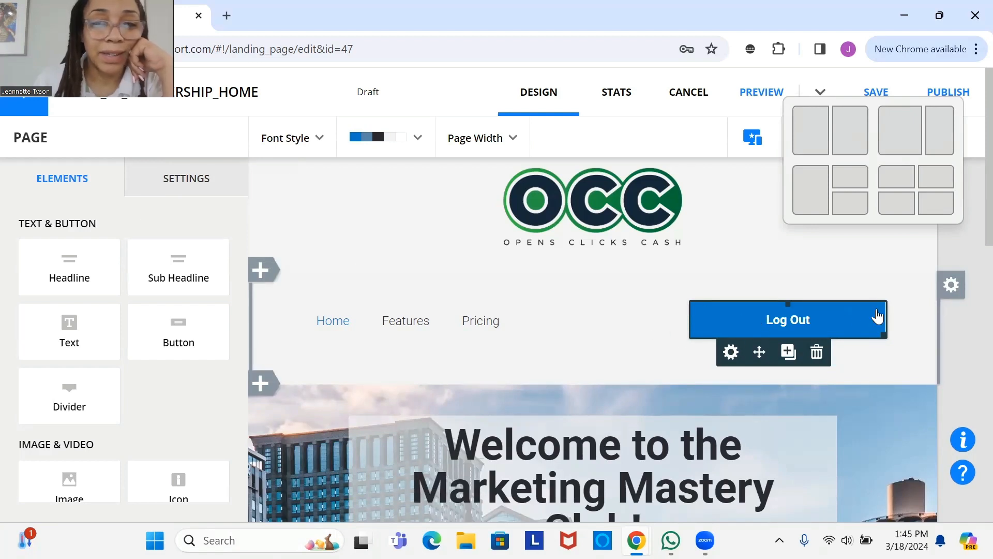
left_click(730, 352)
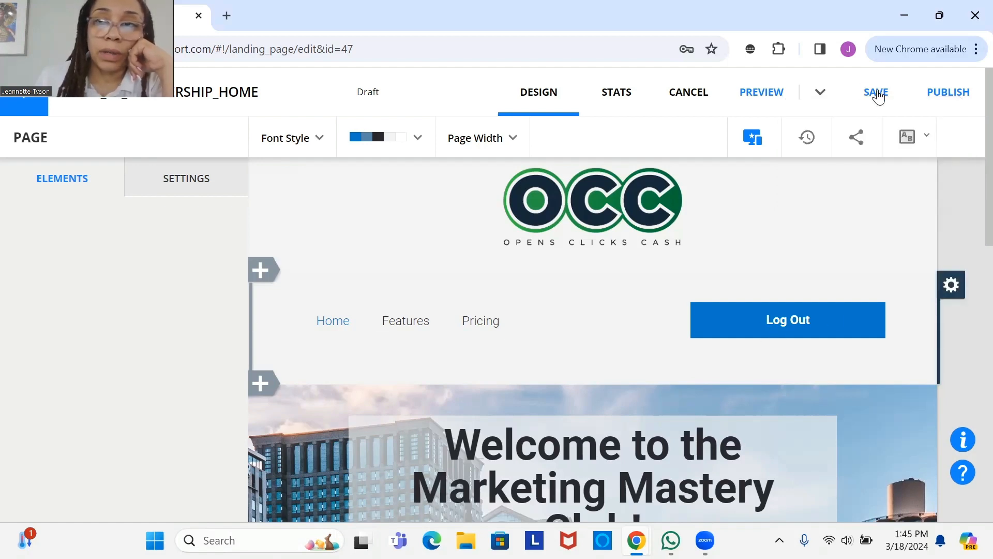
left_click(862, 90)
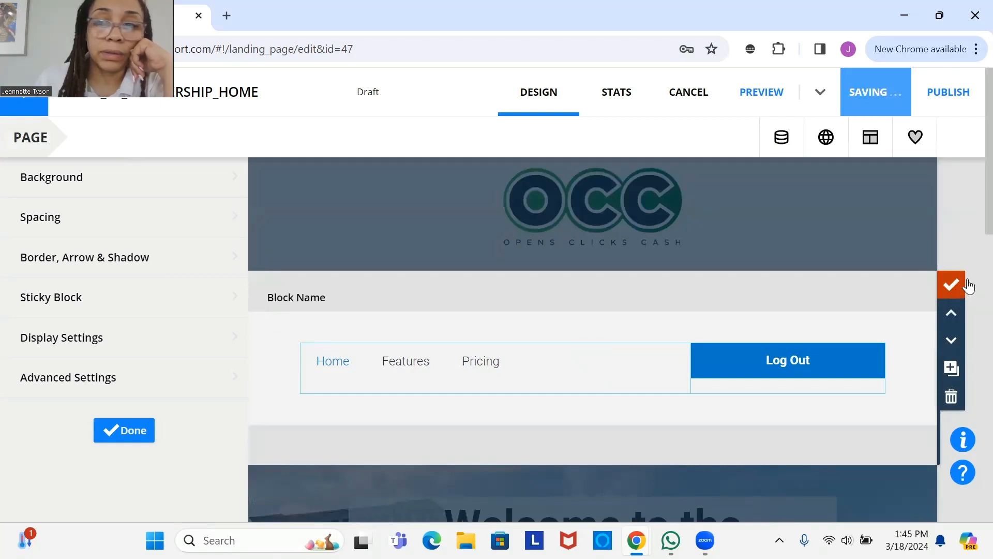
- Move the Log Out column left and back so it stays at the header's right end
left_click(952, 284)
left_click(795, 326)
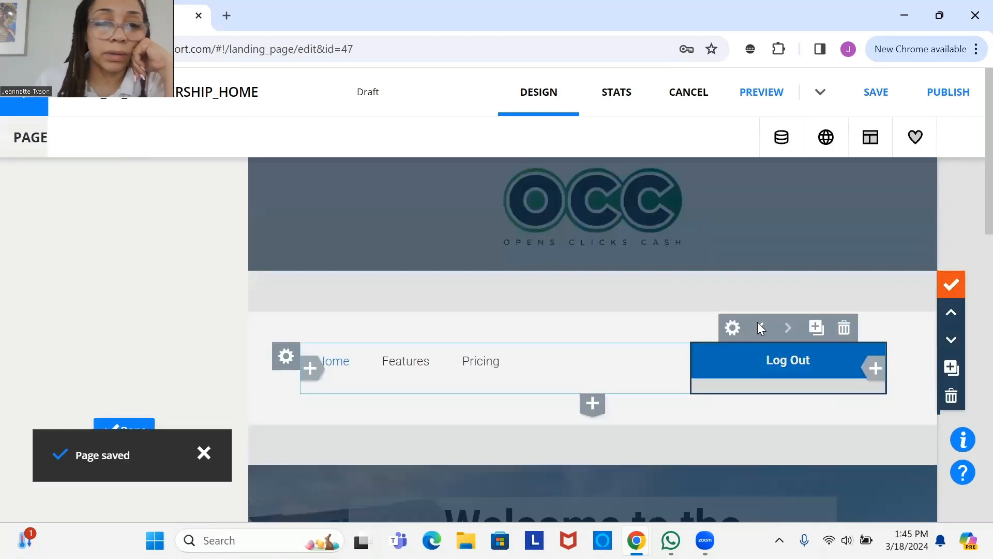
left_click(760, 327)
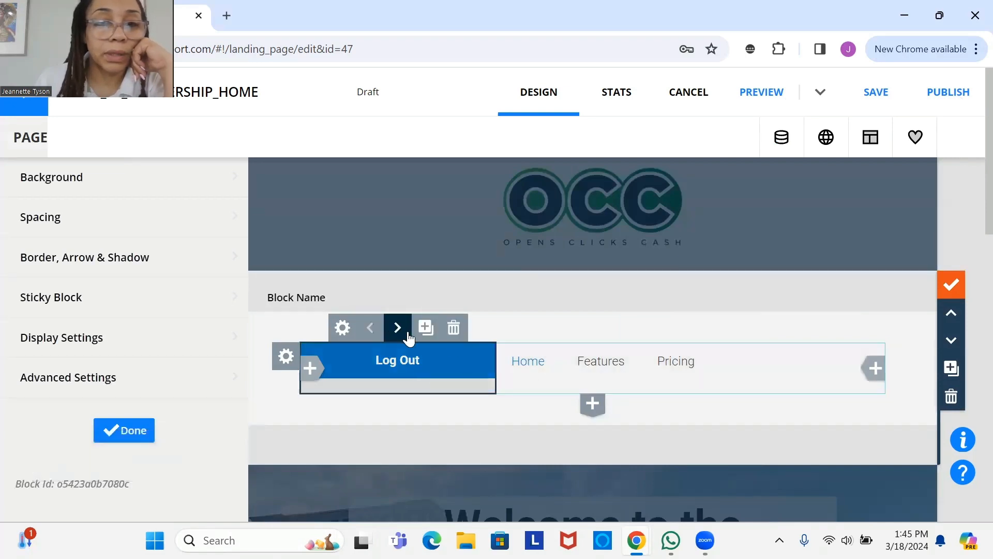
left_click(397, 328)
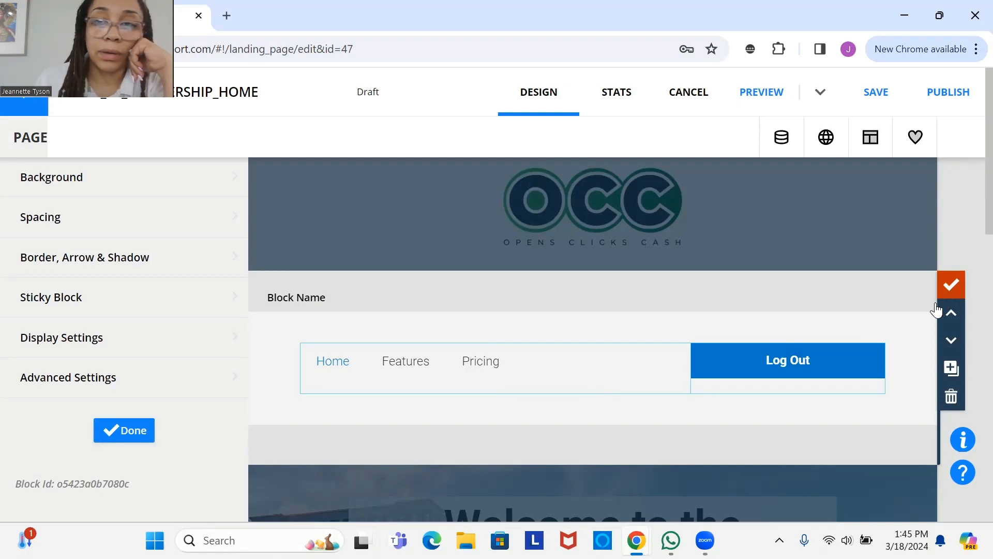
left_click(950, 294)
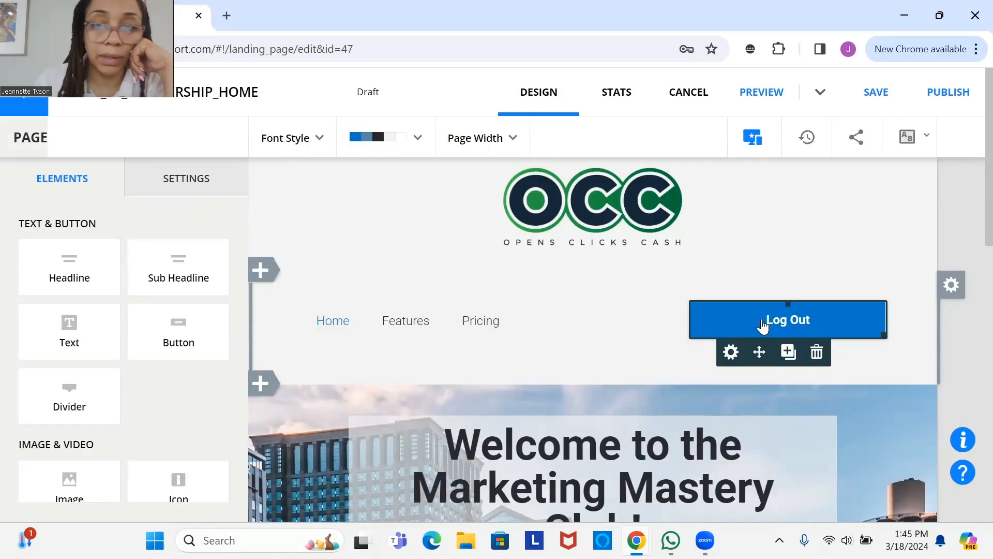
- Set the Log Out button's Width style to Label Width and close the button editor
left_click(834, 319)
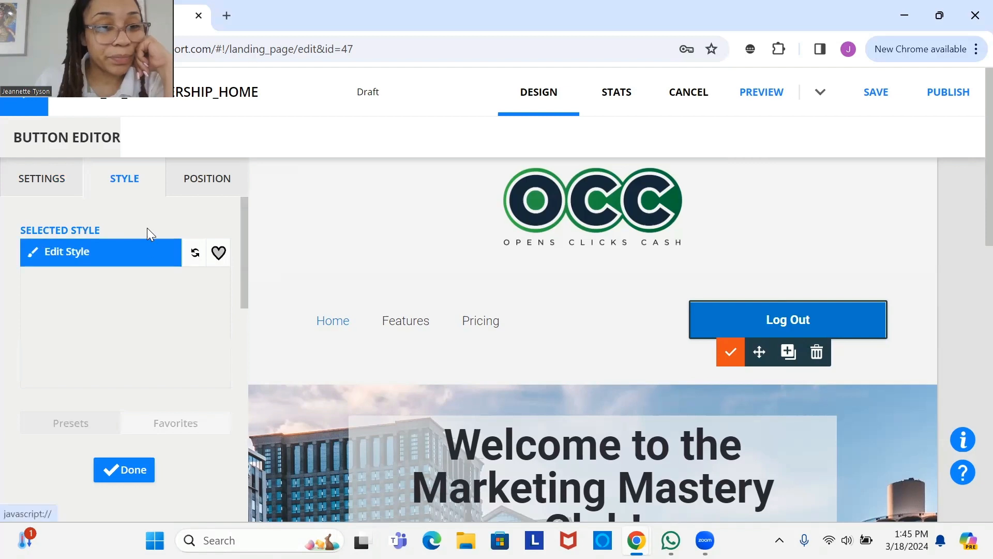
left_click(130, 252)
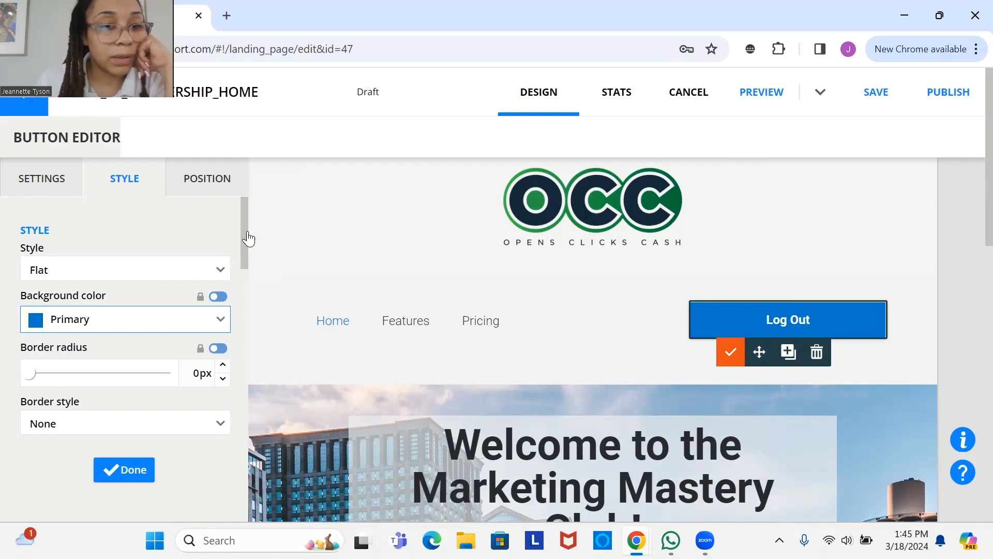
double_click(245, 314)
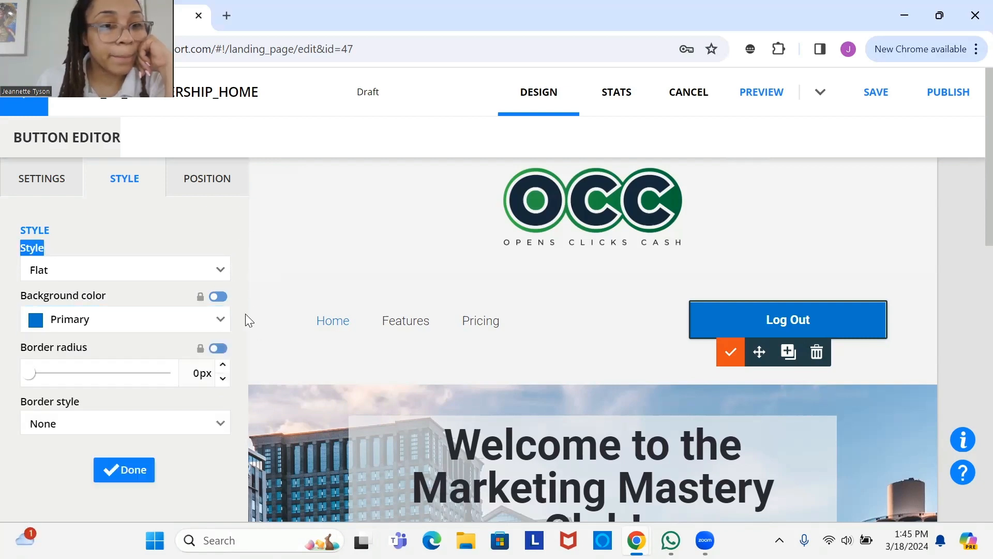
scroll(248, 281, "down", 3)
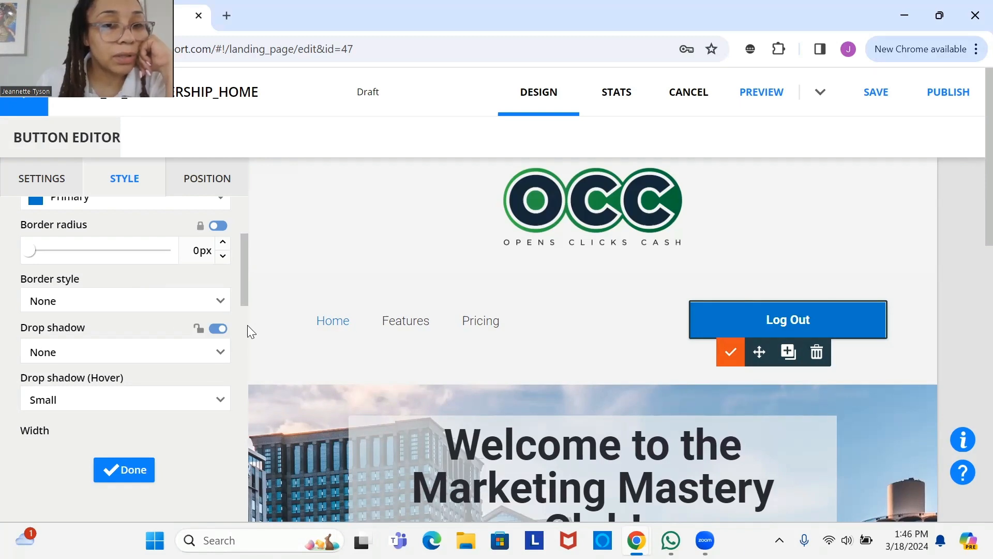
scroll(247, 325, "down", 2)
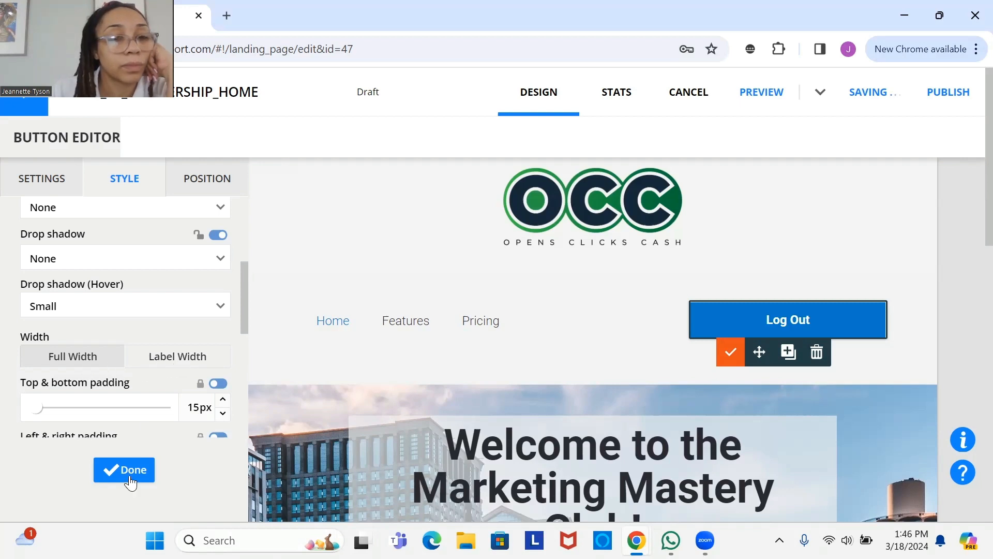
left_click(167, 362)
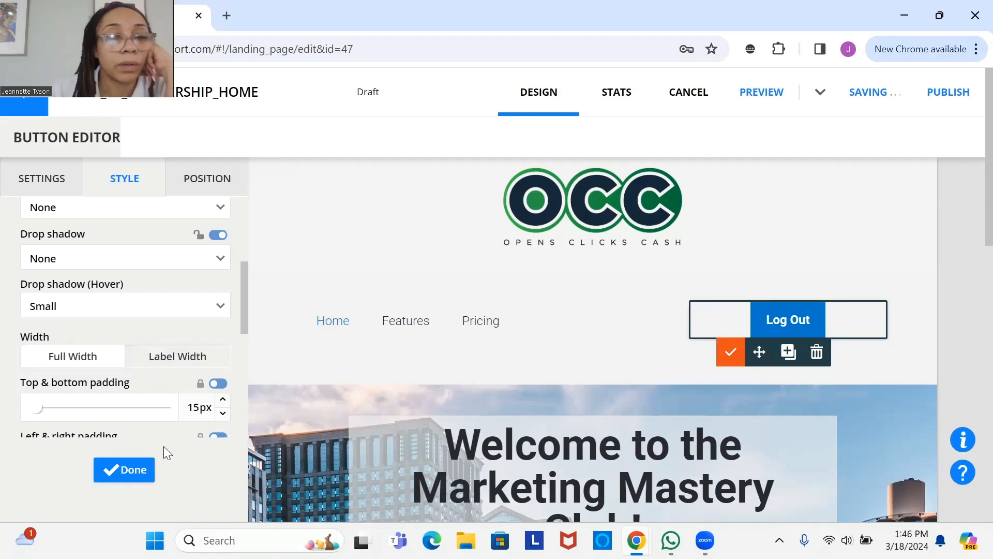
left_click(129, 479)
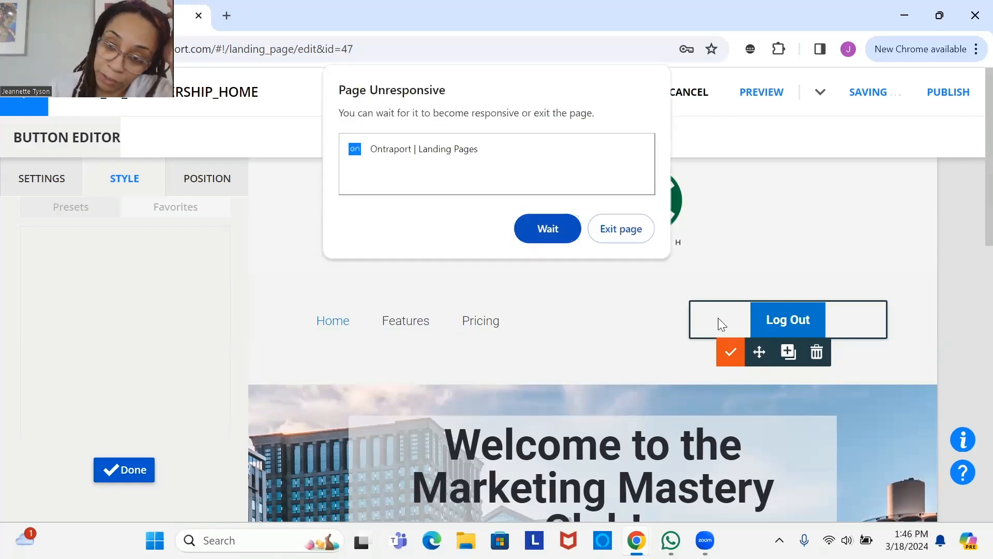
left_click(720, 347)
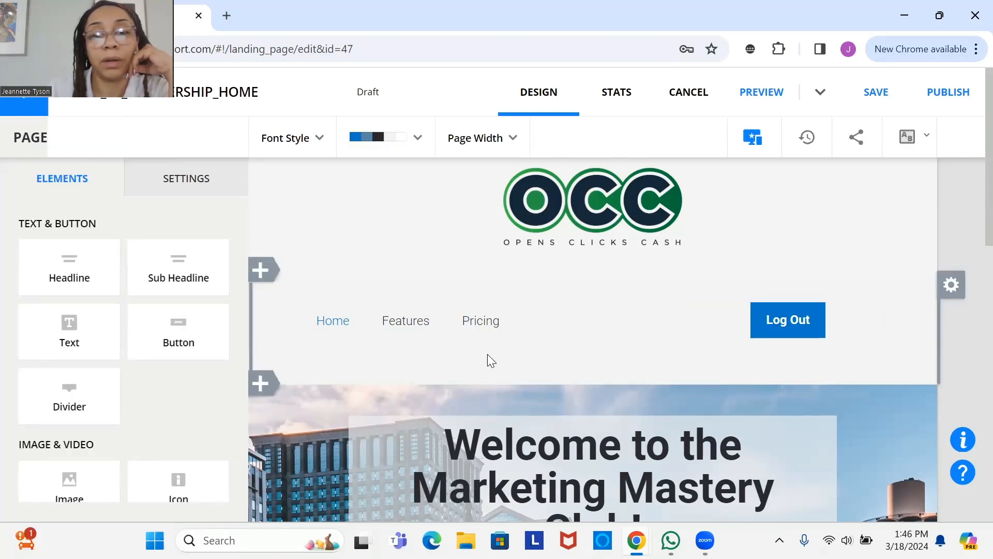
- Drag the nav menu's right edge out until FAQ and Contact show, then save MEMBERSHIP_HOME
left_click(451, 313)
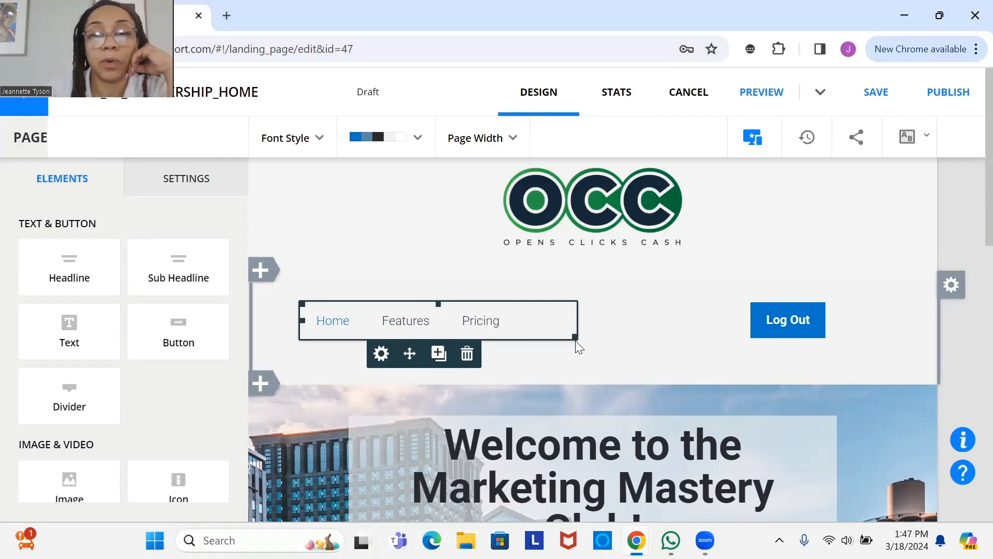
left_click(576, 337)
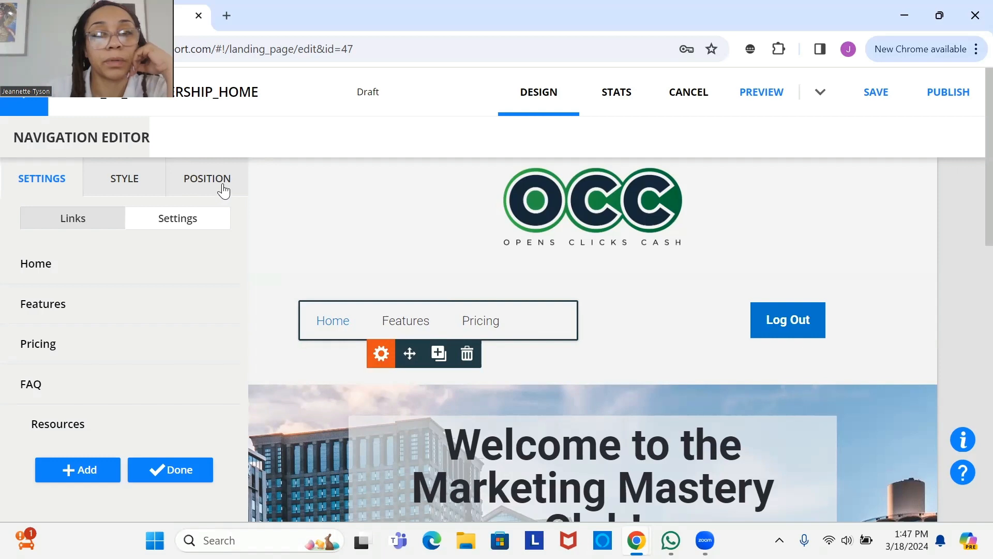
left_click(245, 187)
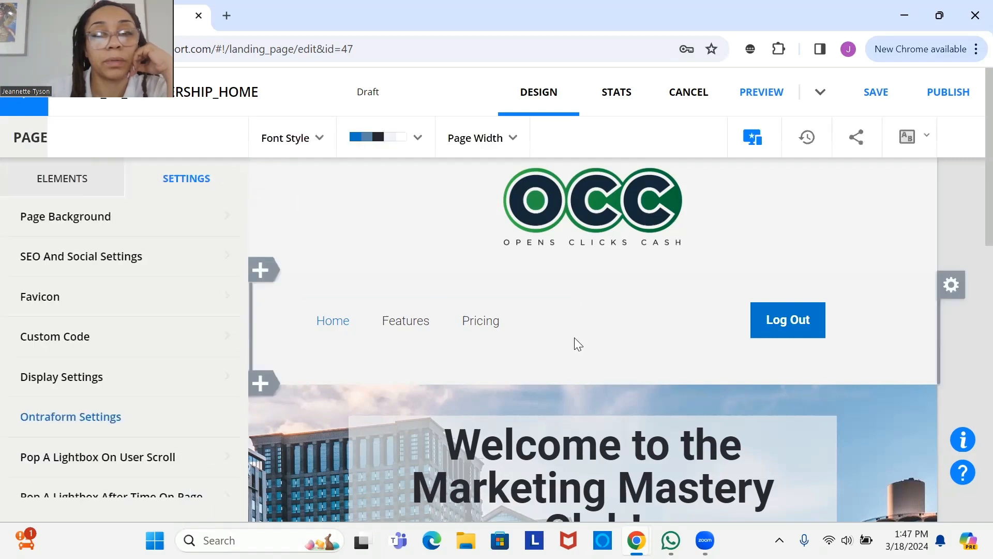
left_click_drag(574, 337, 714, 331)
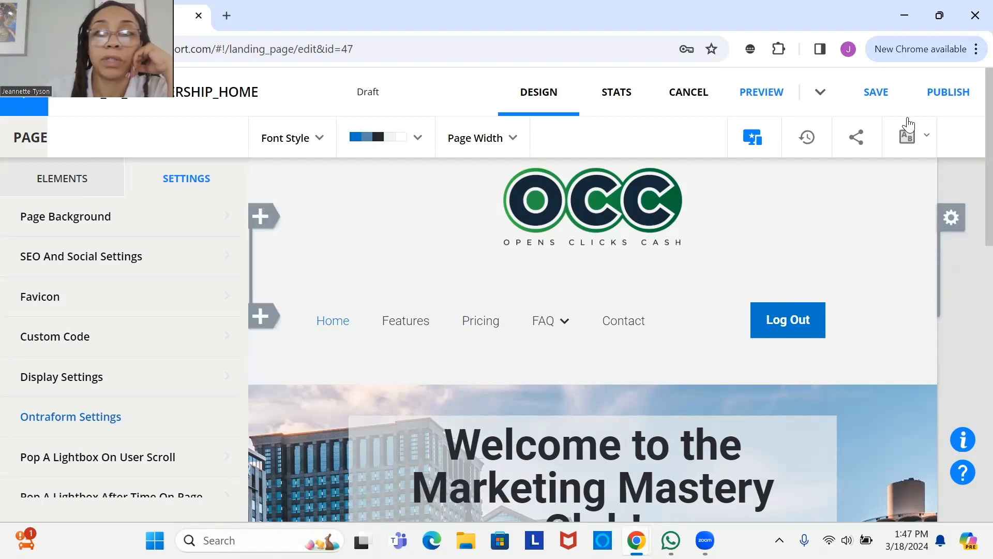
left_click(880, 104)
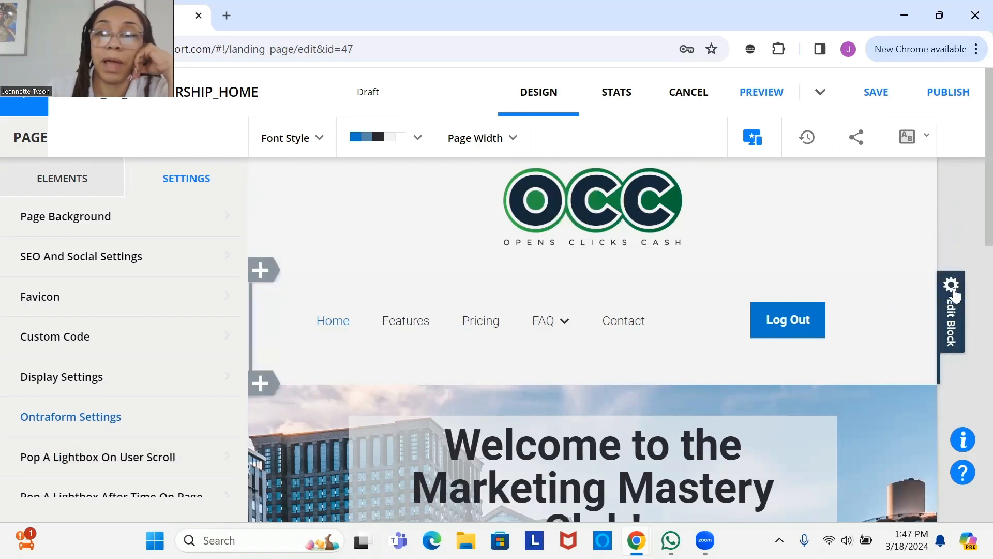
- Choose 'Make global block' on the header block and pick CONVERT BLOCK
left_click(954, 291)
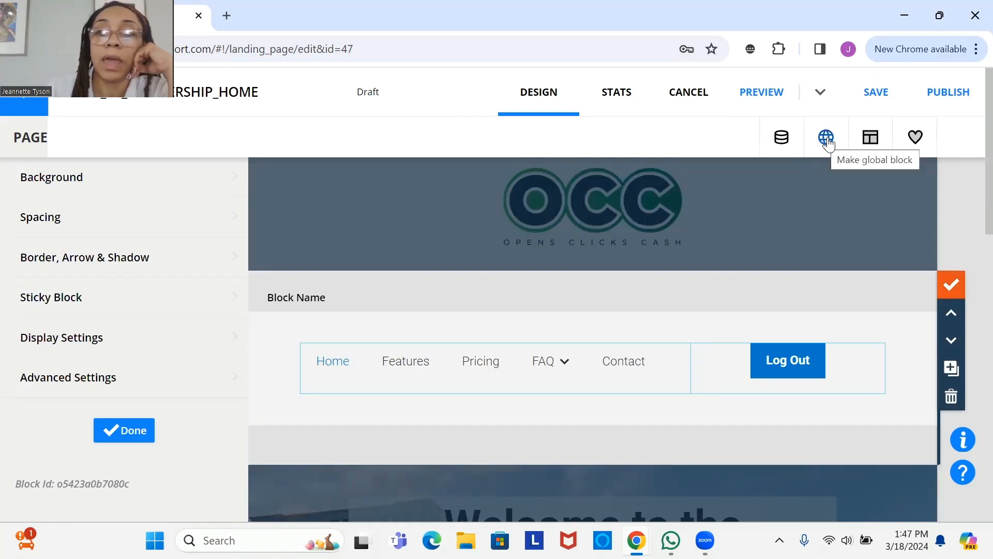
left_click(826, 137)
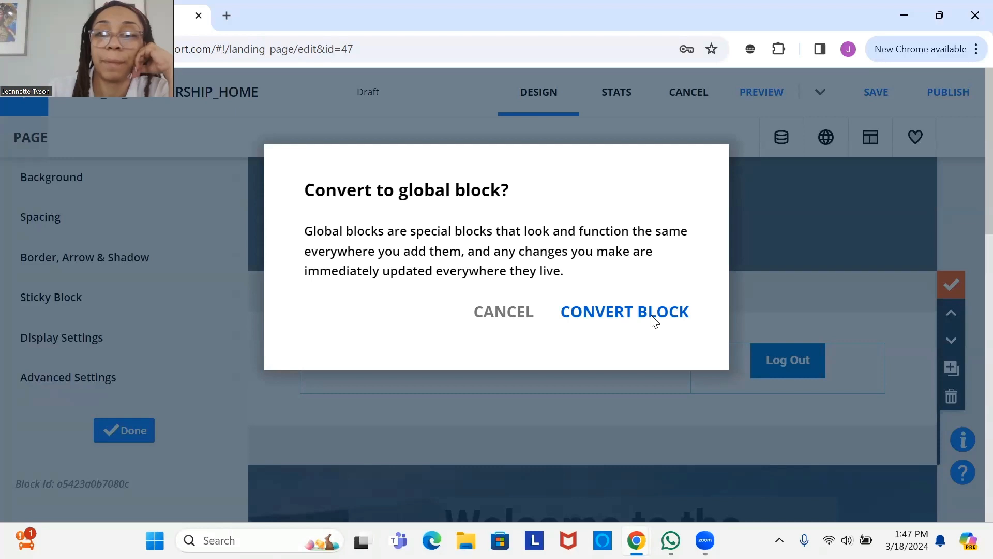
left_click(652, 317)
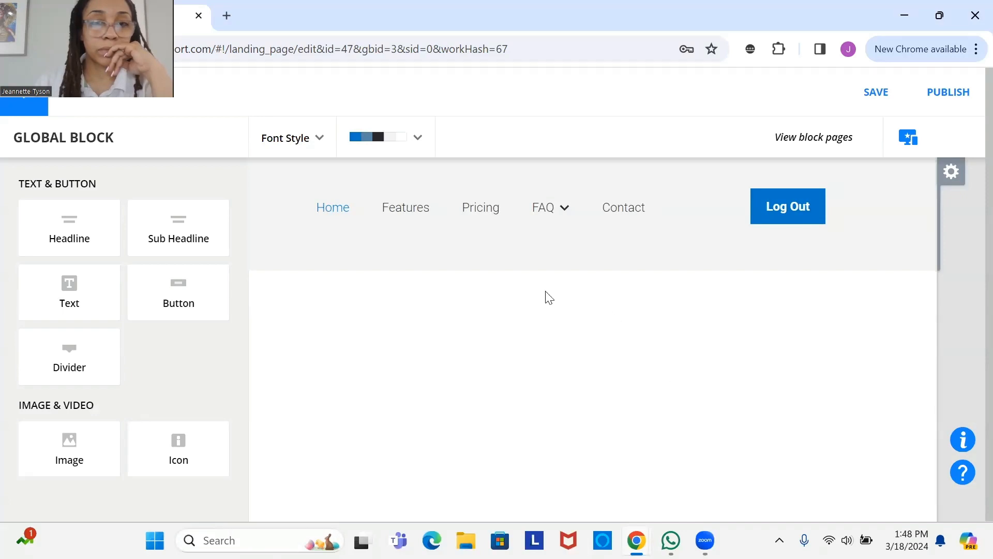
- Rename the Features navigation item to 'Video Library'
left_click(335, 208)
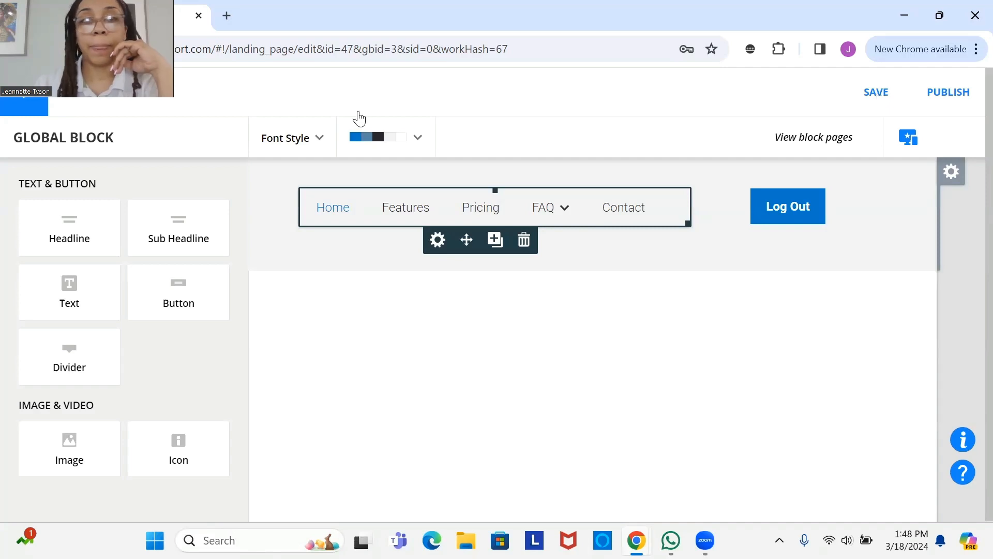
left_click(35, 113)
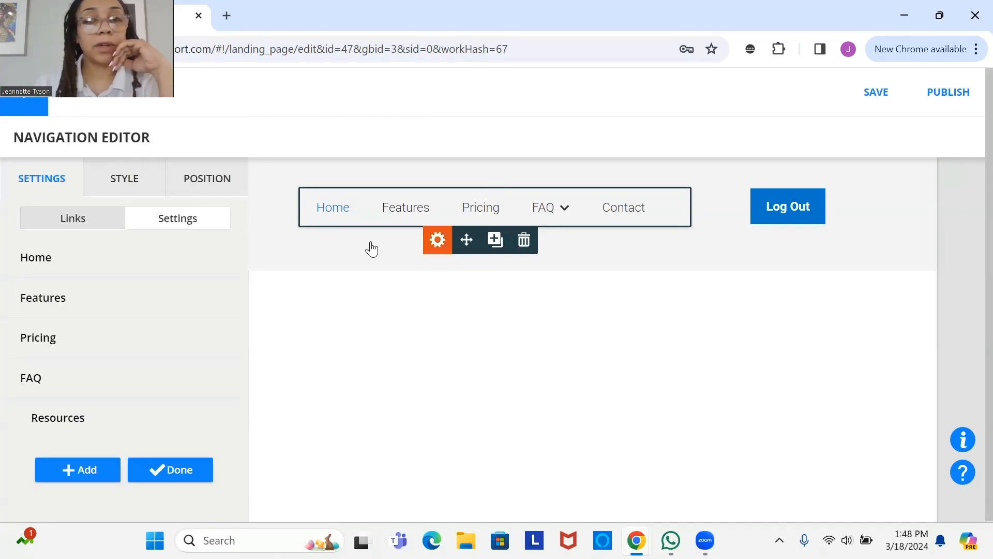
left_click(402, 209)
left_click(402, 212)
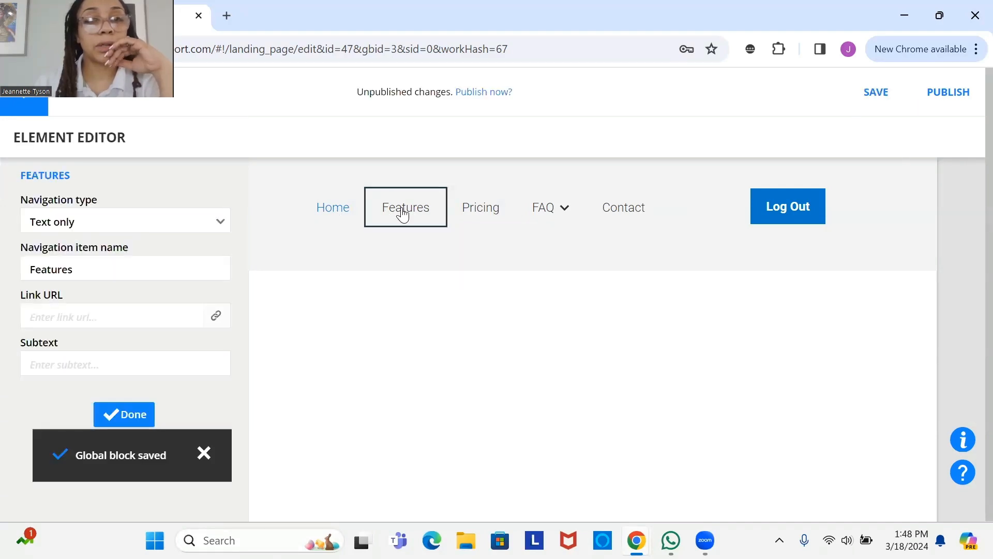
left_click_drag(127, 271, 25, 251)
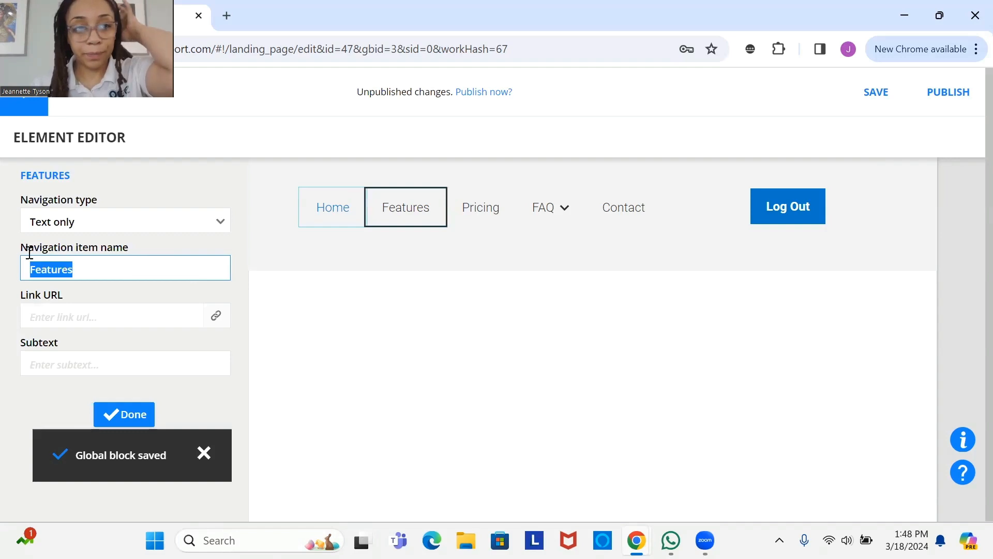
left_click(127, 274)
key("ctrl+a")
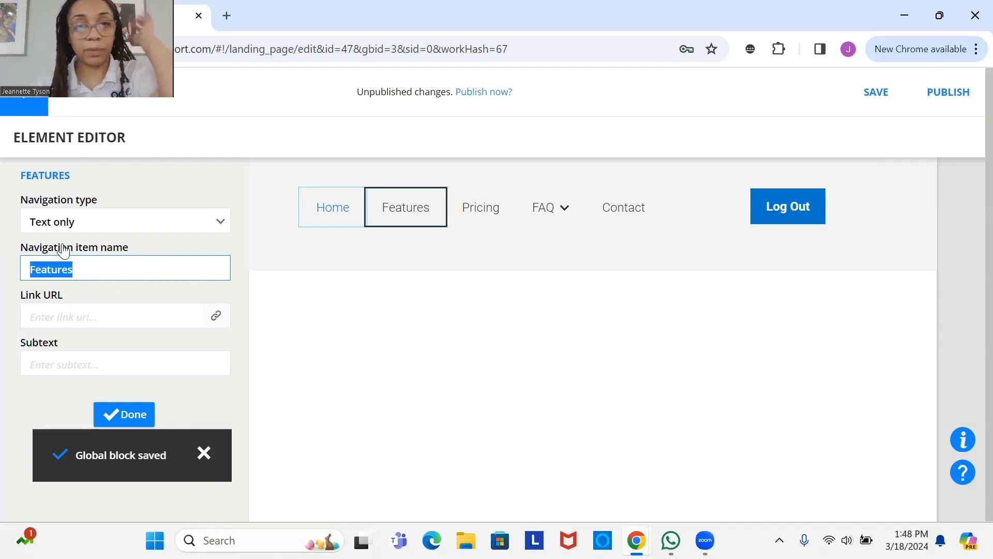
key("BackSpace")
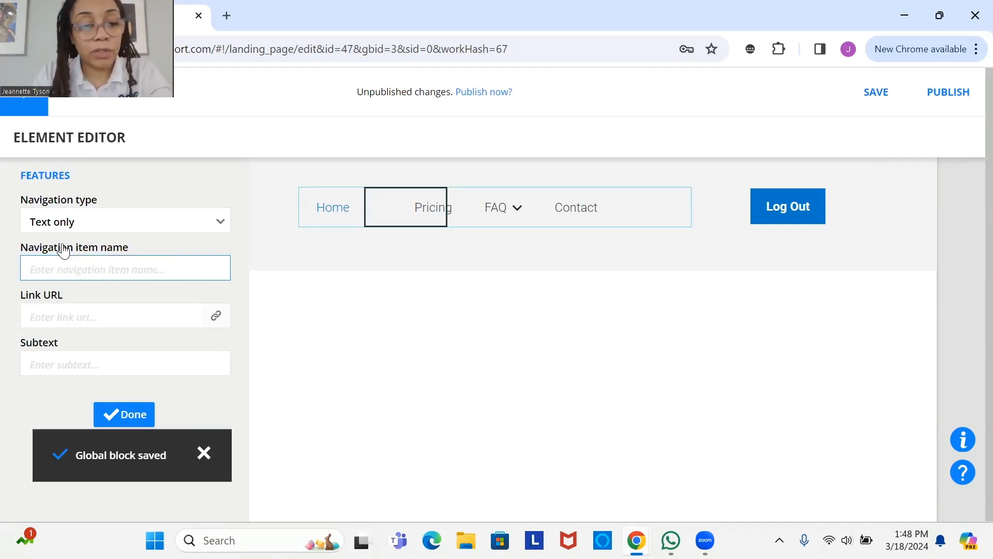
type("Video")
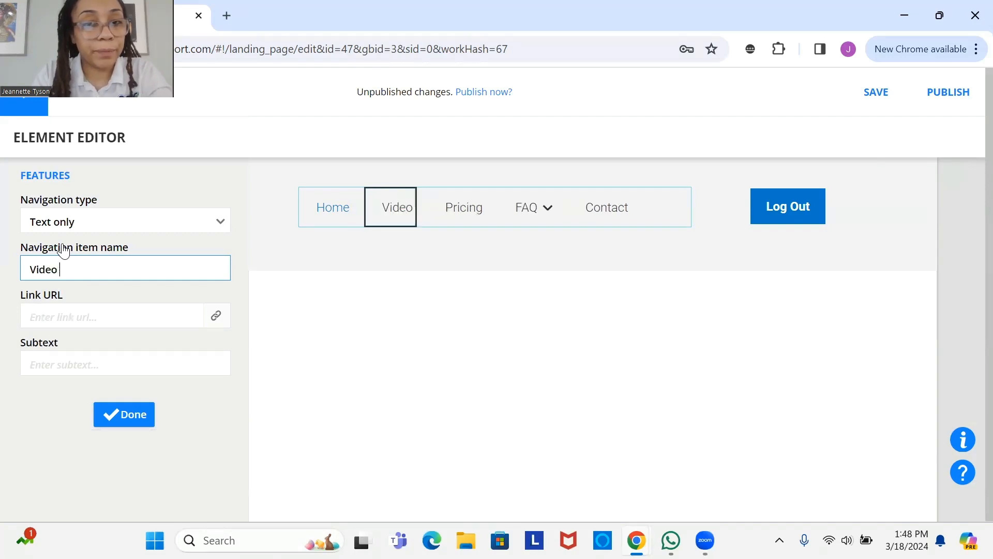
type(" L")
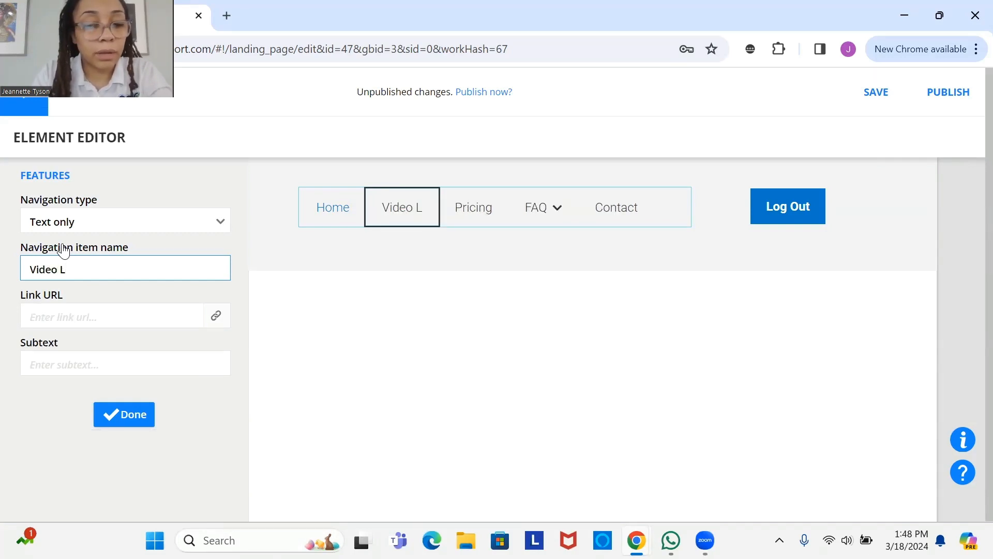
type("ibrary")
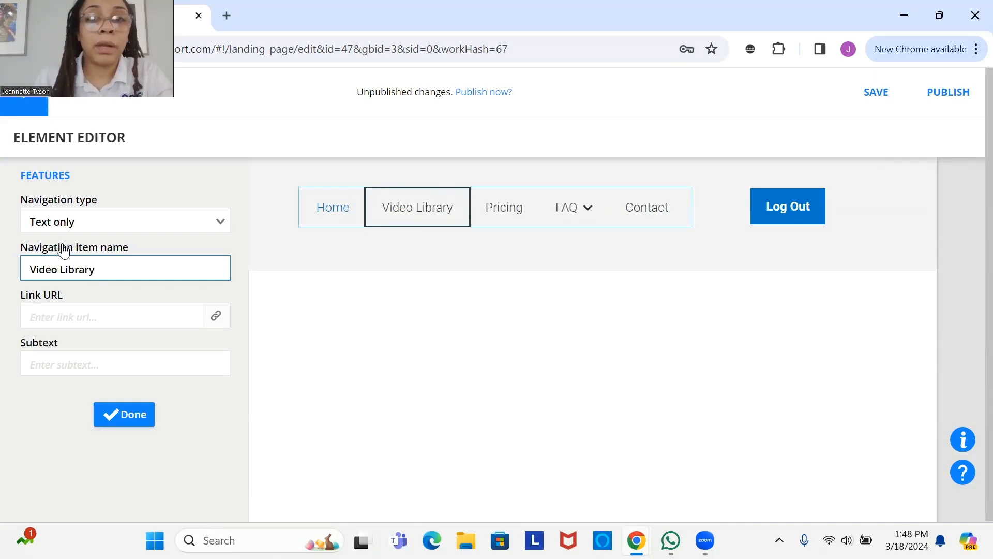
left_click(506, 218)
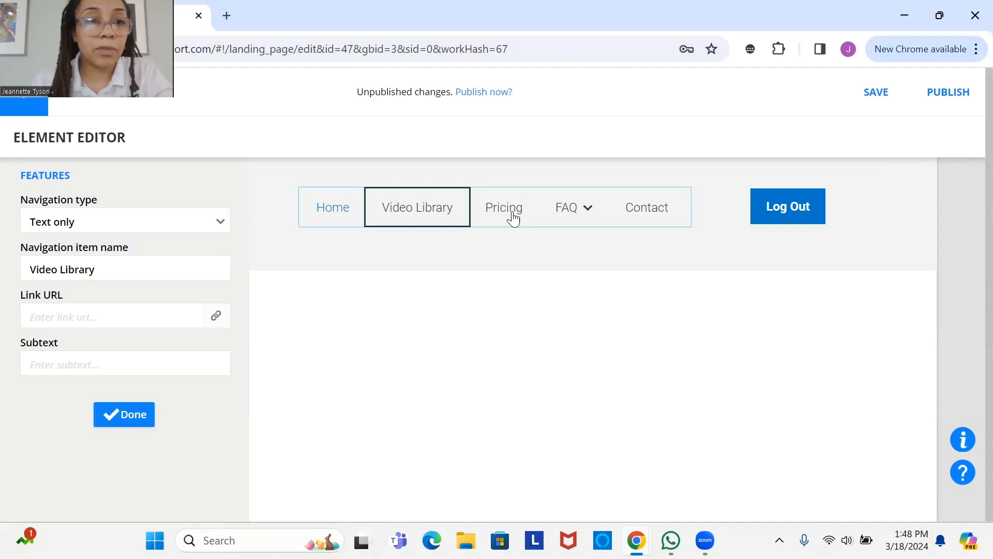
- Rename the Pricing item to 'Payment Center', fixing the 'Venter' typo, then open the FAQ item
left_click(126, 264)
left_click(438, 206)
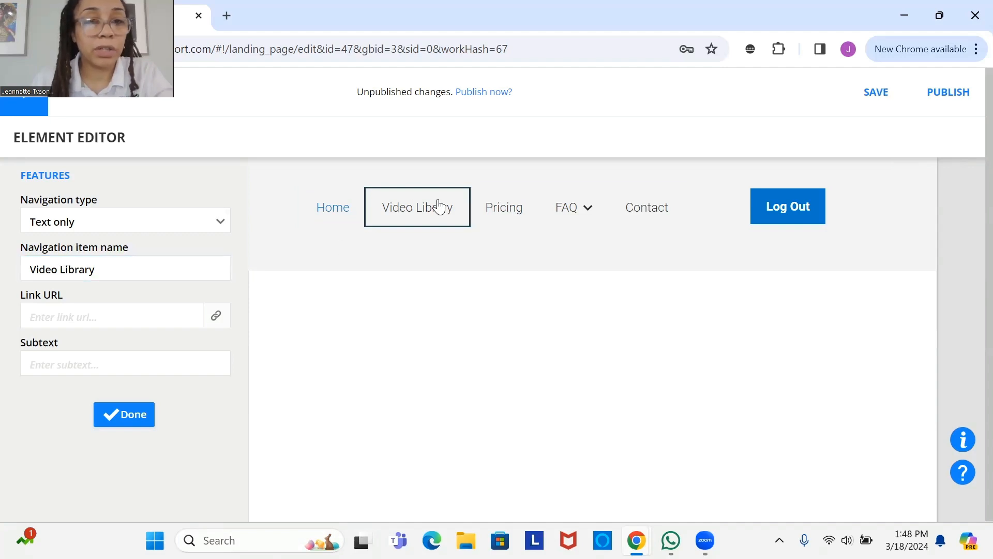
left_click(511, 220)
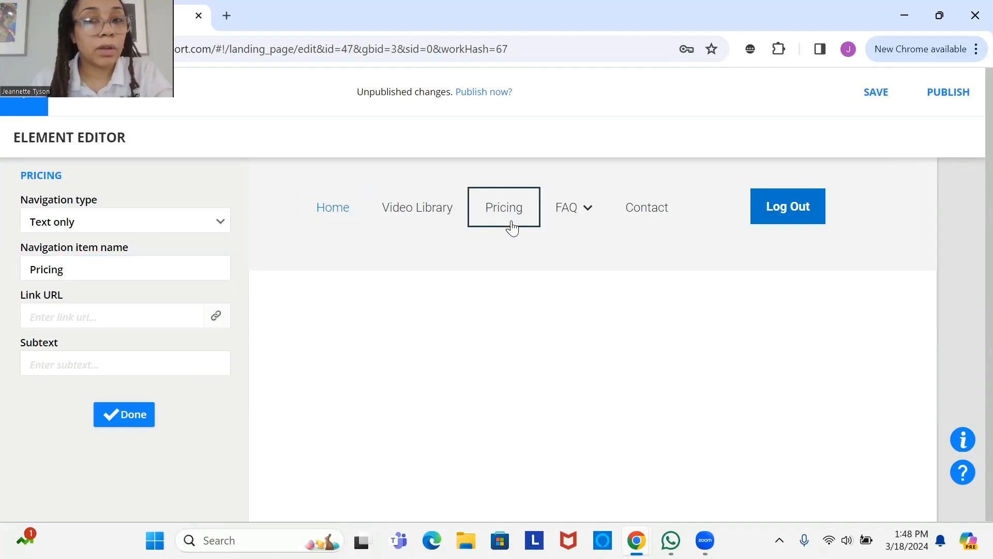
left_click_drag(68, 270, 2, 270)
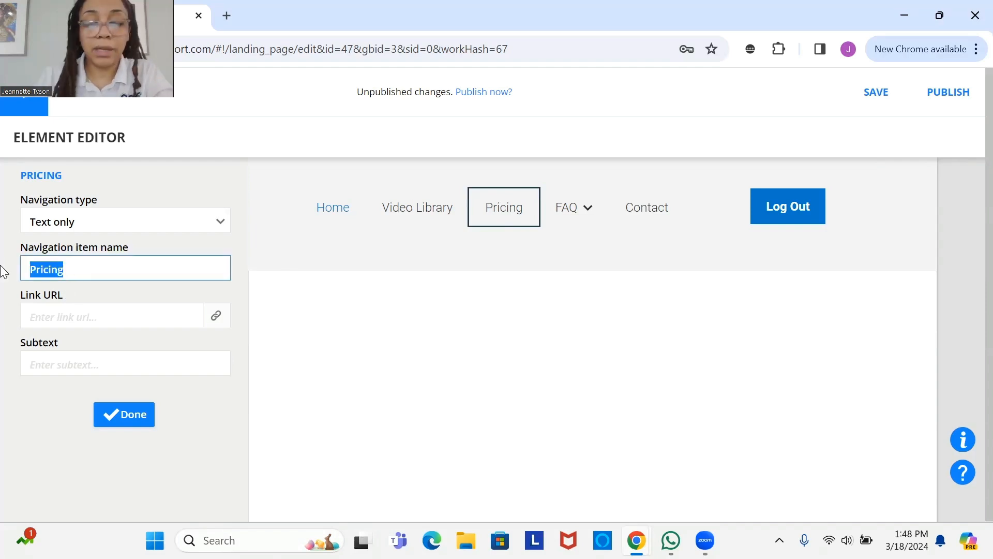
type("Payment ")
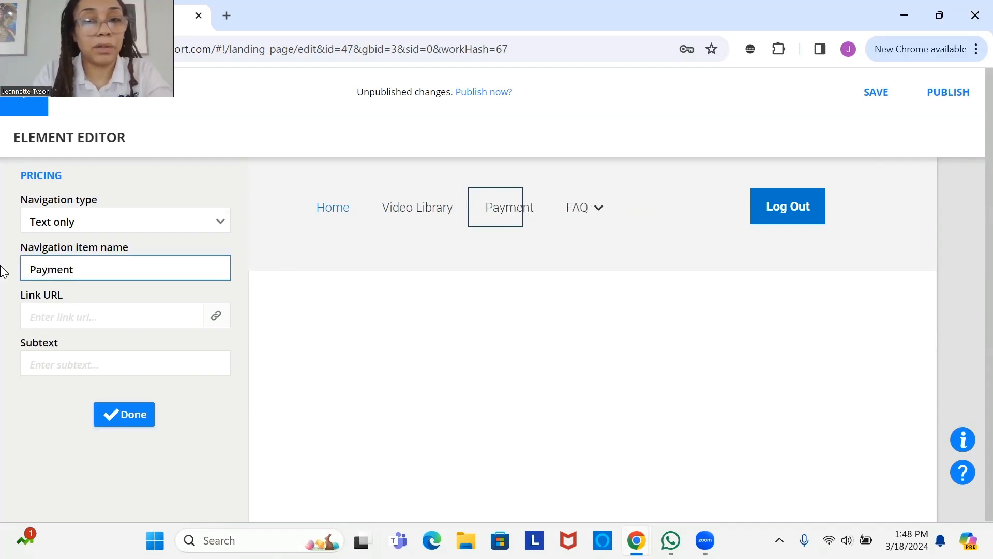
type("Venter")
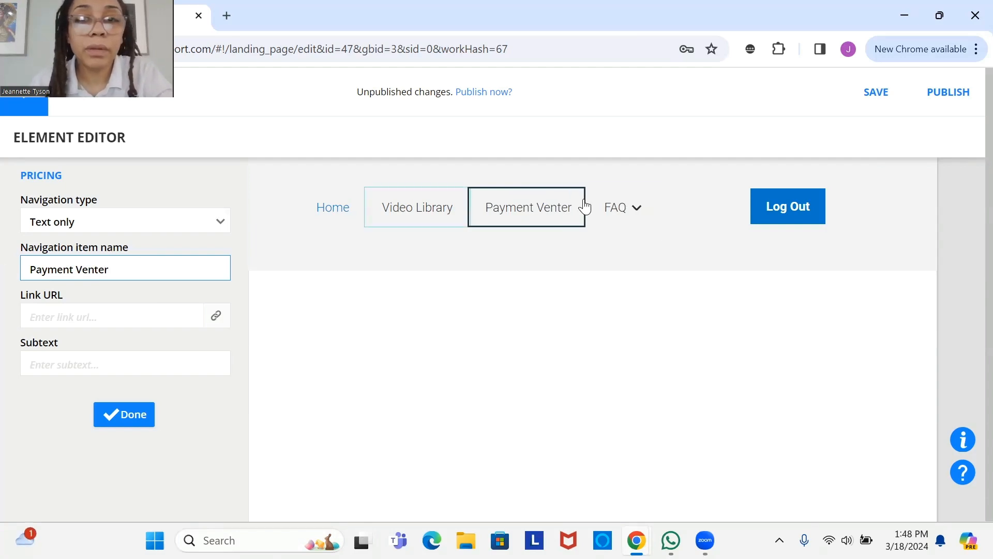
left_click(540, 214)
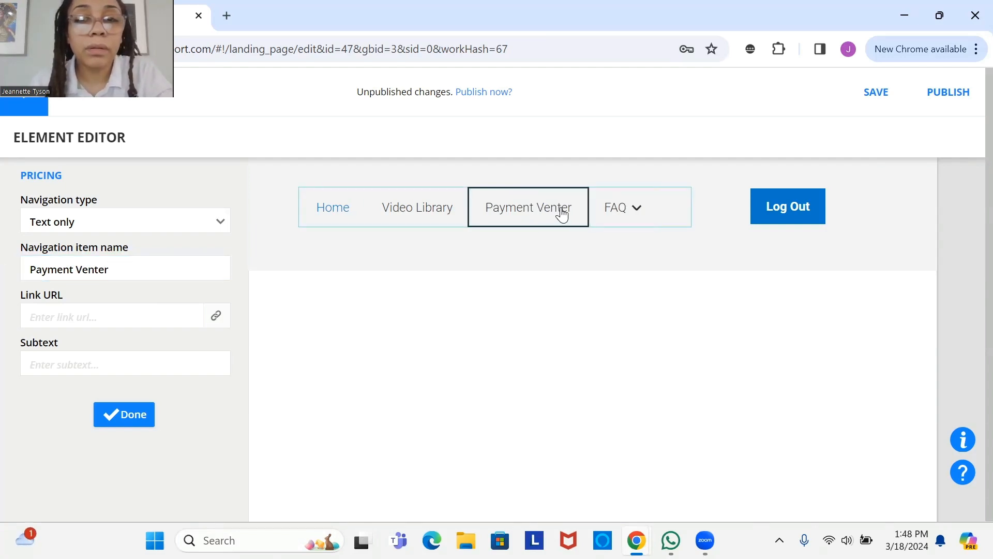
left_click(93, 269)
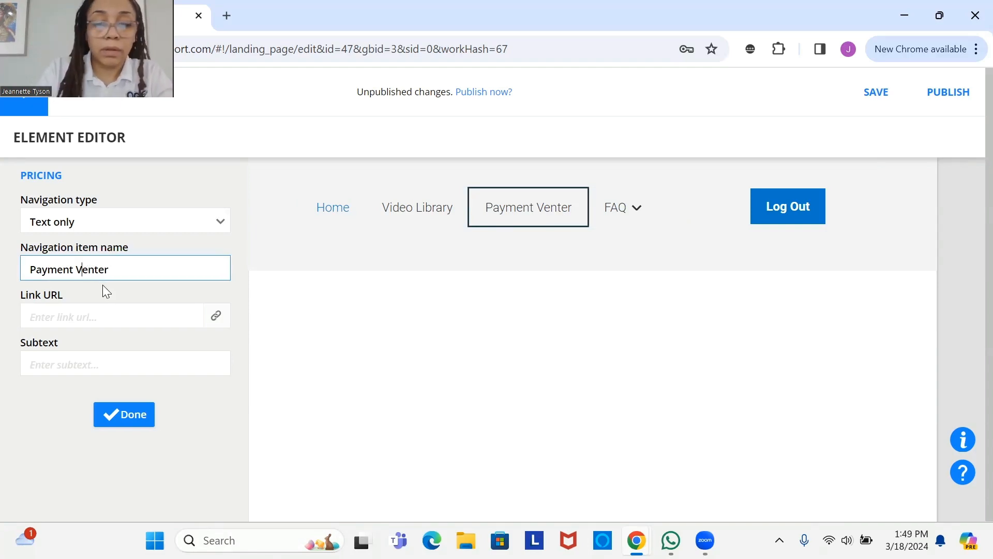
key("BackSpace")
type("C")
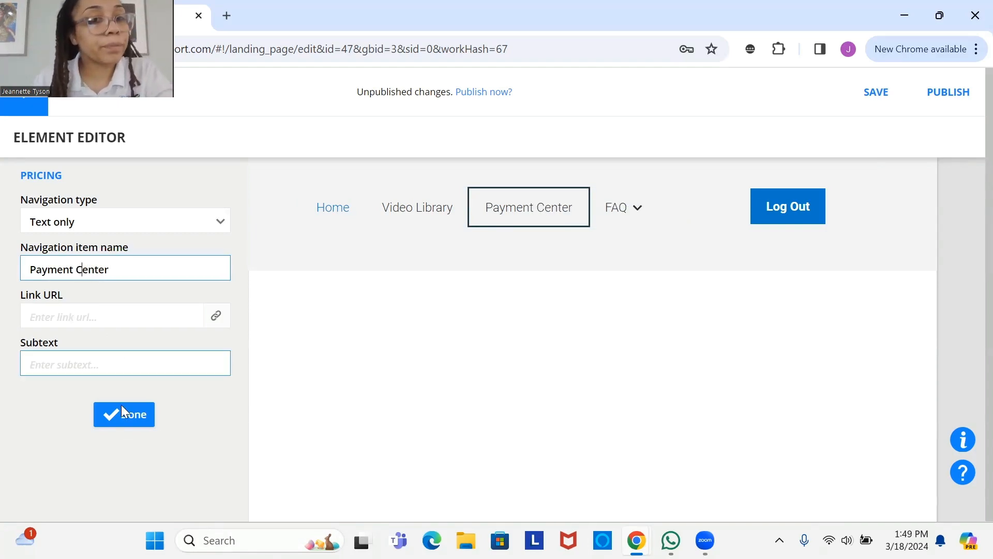
left_click(130, 419)
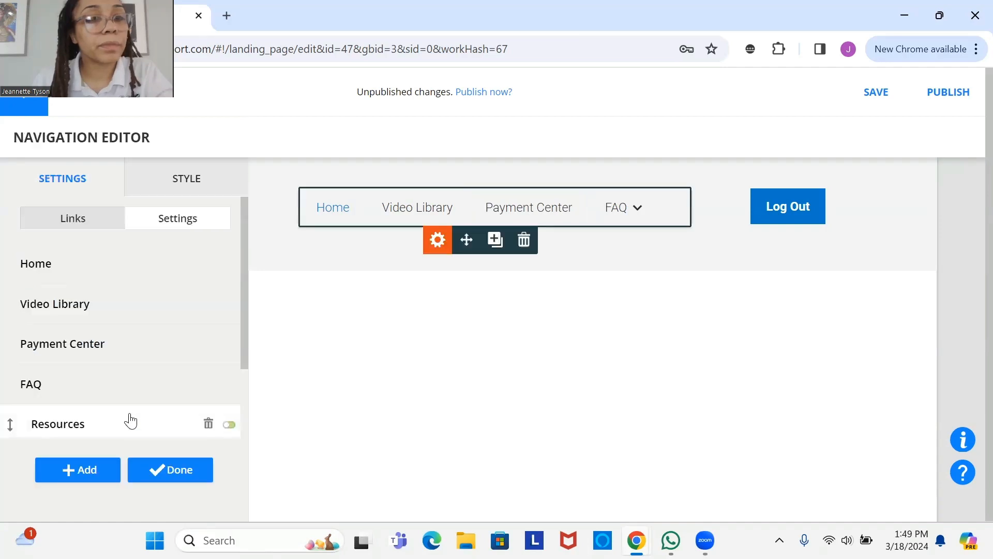
left_click(641, 212)
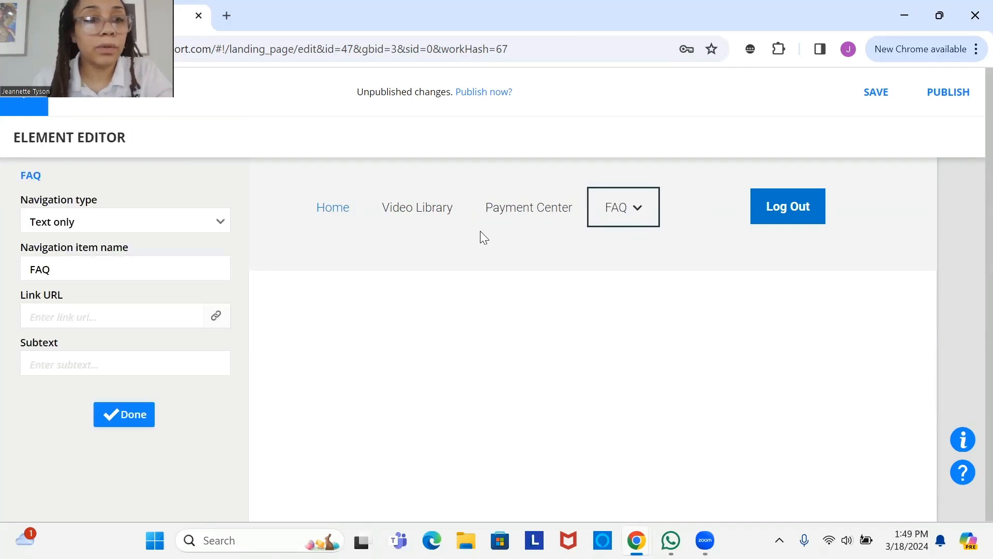
- Close FAQ's settings unchanged, toggle off the FAQ dropdown, and open the Contact item
left_click(89, 270)
double_click(60, 258)
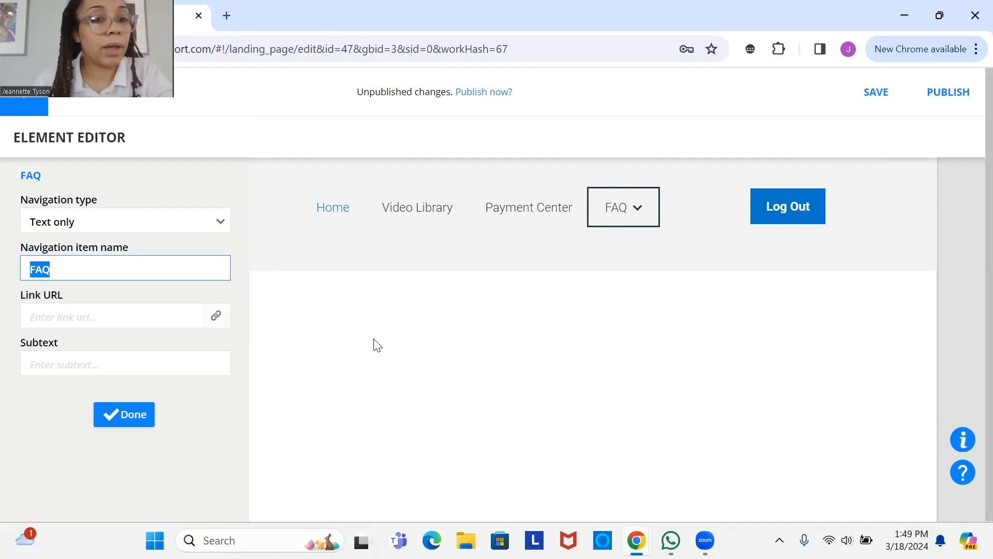
left_click(142, 417)
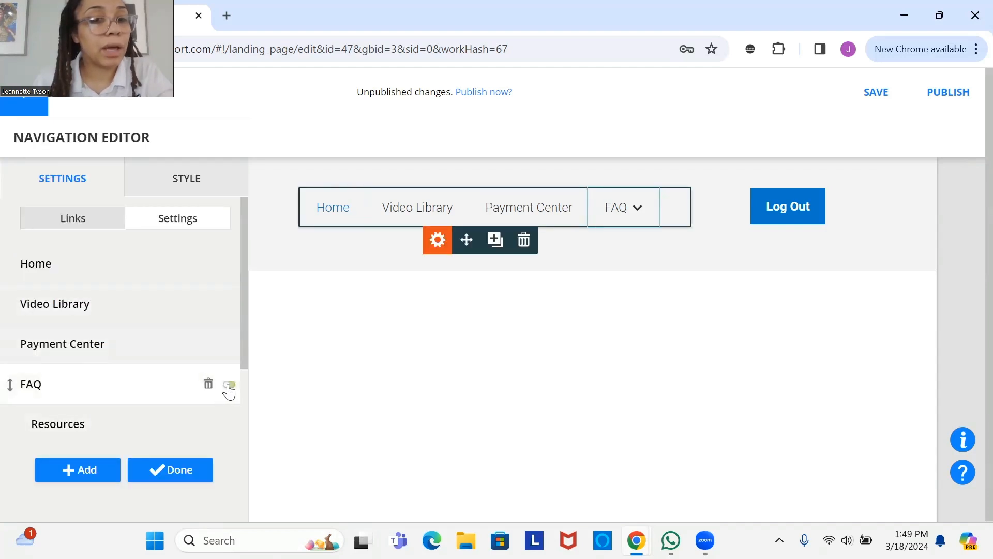
left_click(229, 385)
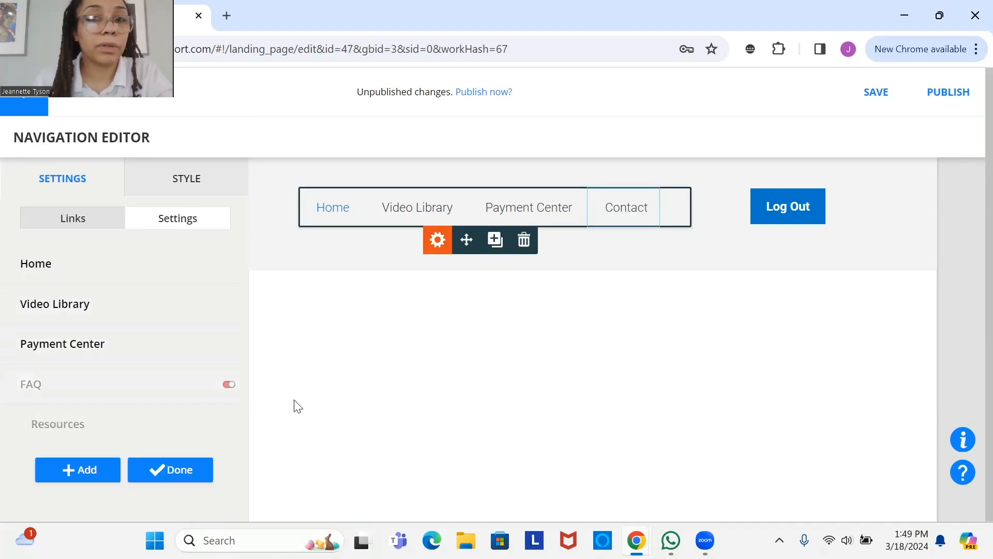
left_click(639, 218)
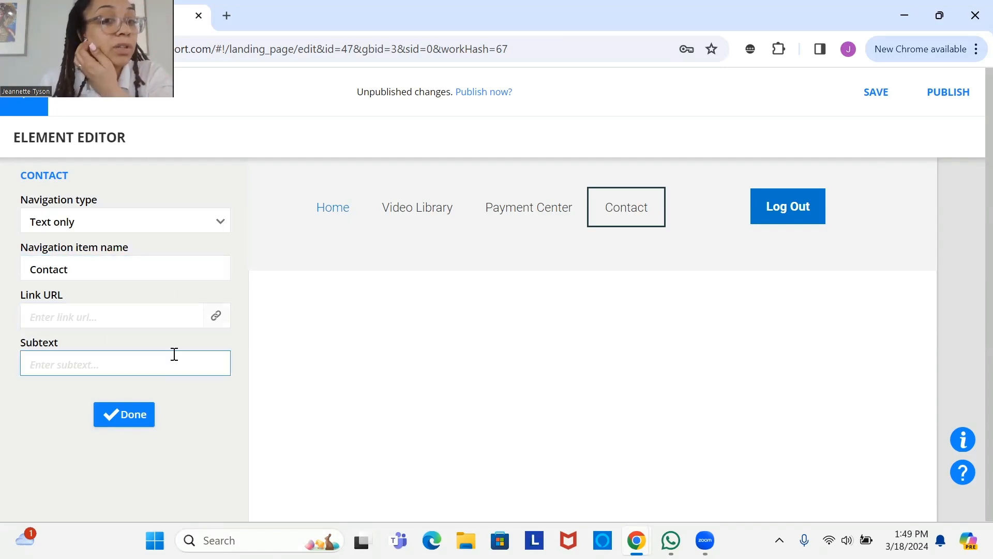
- Give the Contact item a mailto: link to an e-mail address, waiting out the unresponsive page
left_click(215, 317)
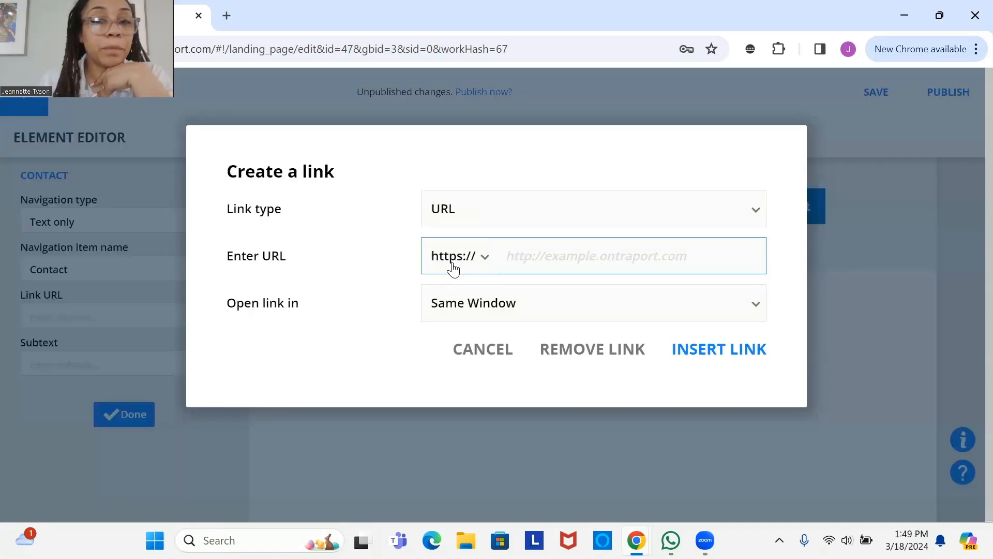
left_click(484, 263)
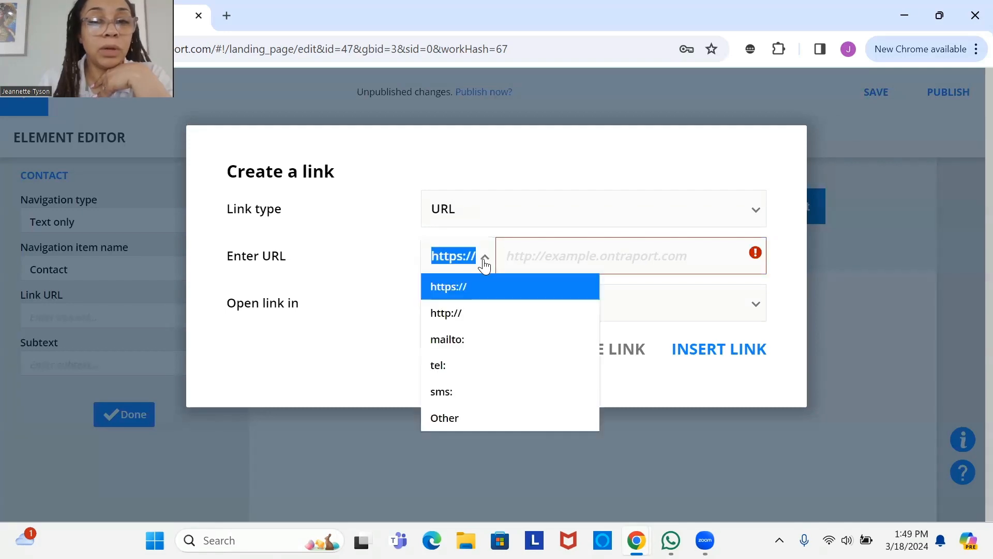
left_click(472, 346)
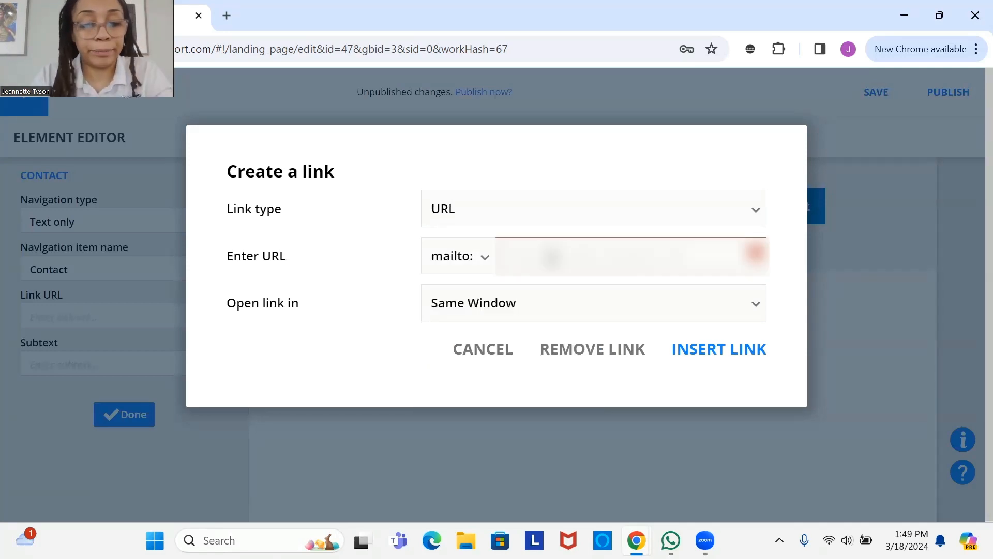
type("****")
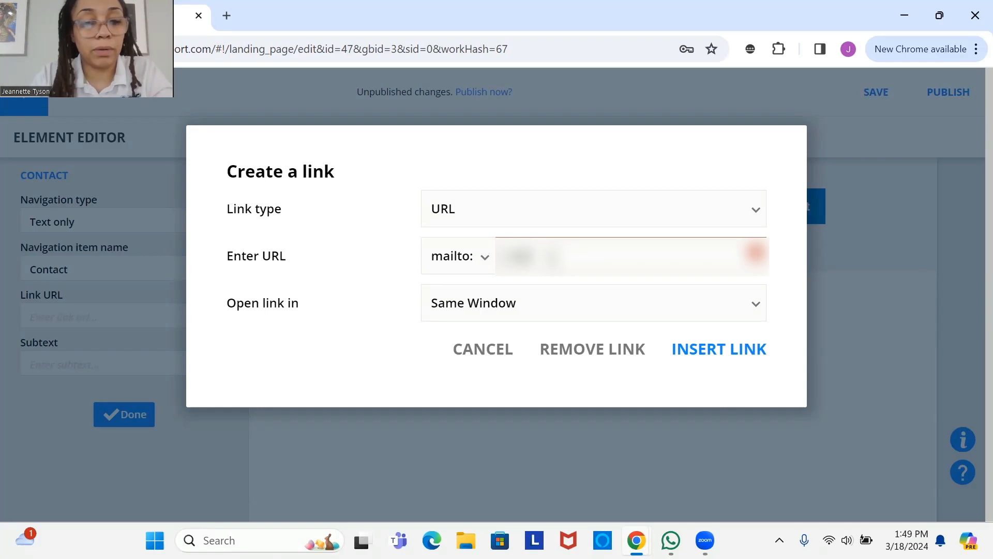
type("*******")
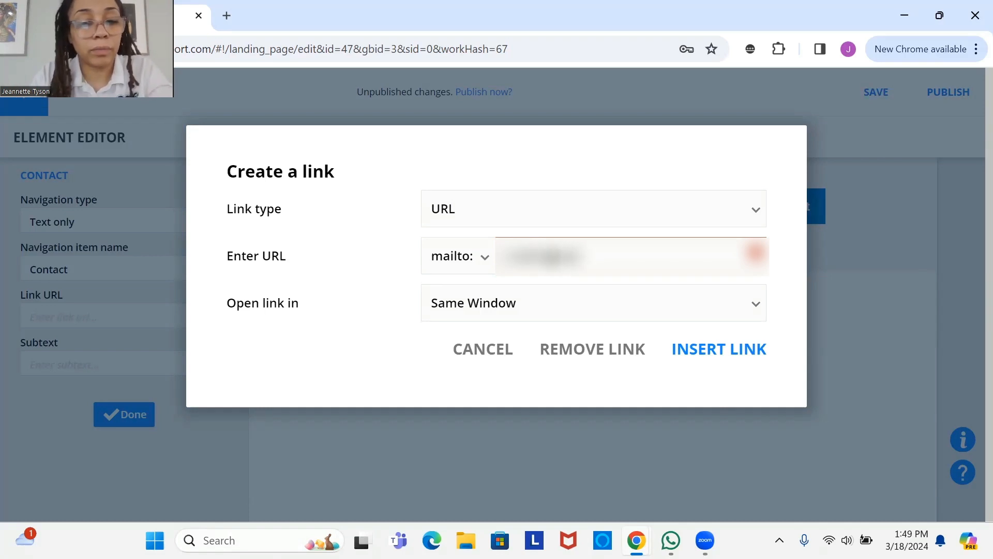
type("*")
key("BackSpace")
key("BackSpace")
key("BackSpace")
key("BackSpace")
key("BackSpace")
key("BackSpace")
key("BackSpace")
key("BackSpace")
key("BackSpace")
key("BackSpace")
key("BackSpace")
key("BackSpace")
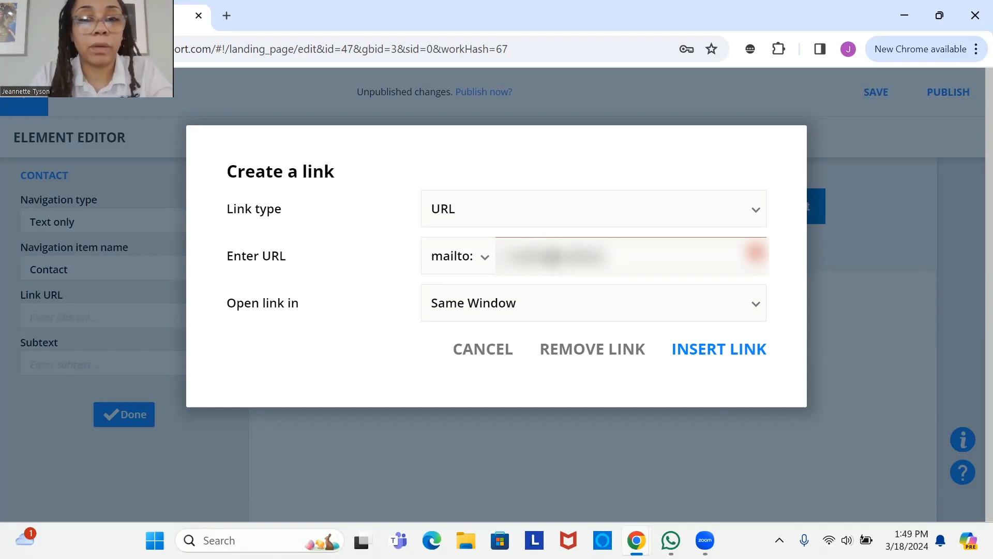
type("****")
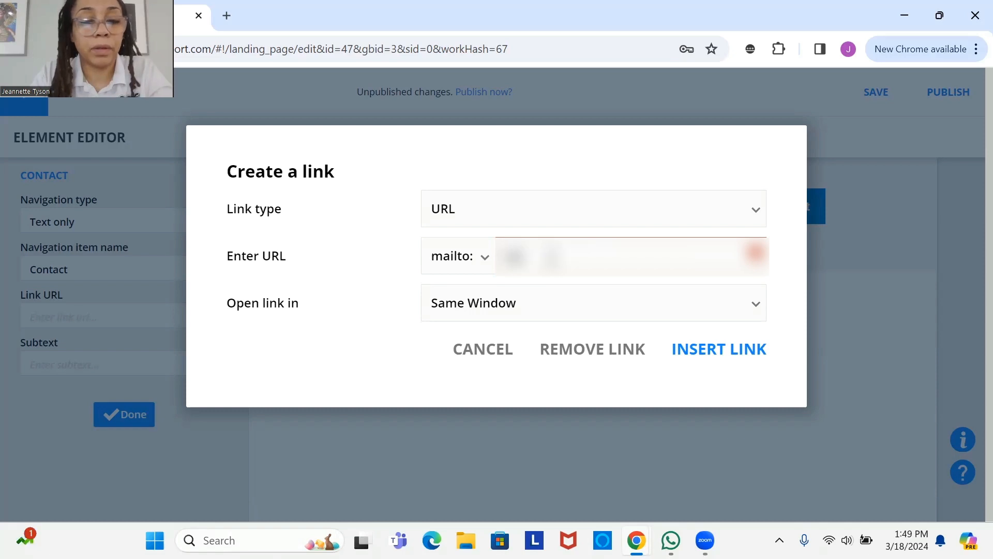
type("*********")
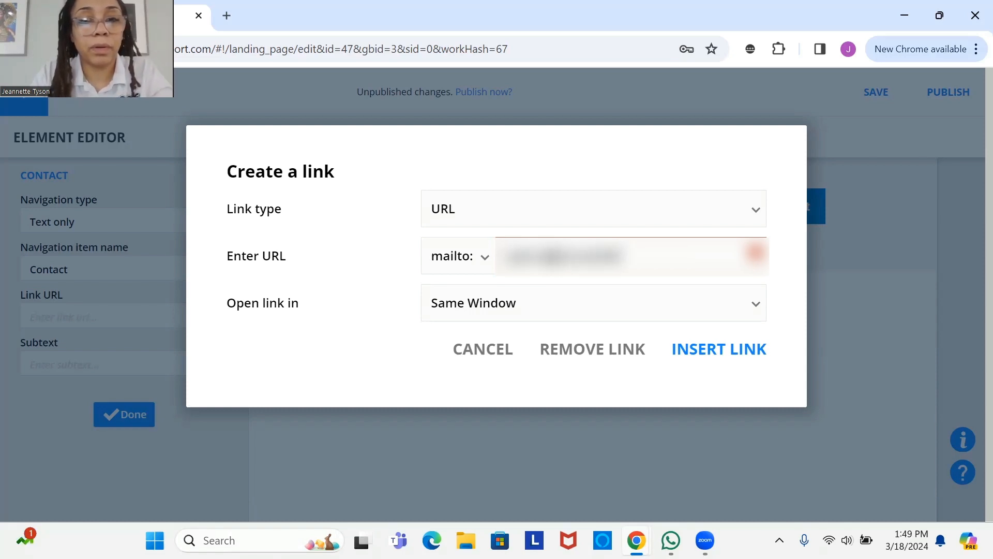
type("****")
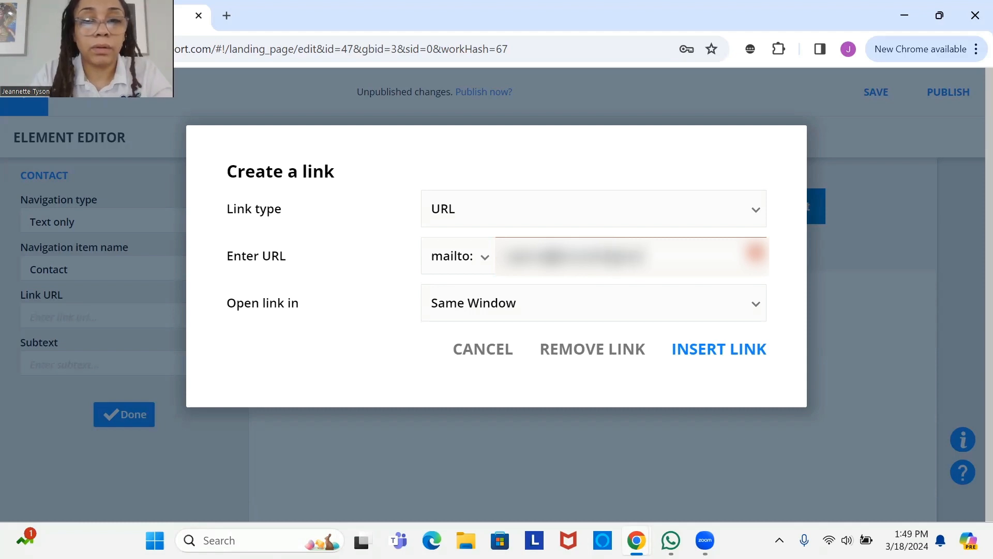
type("*****")
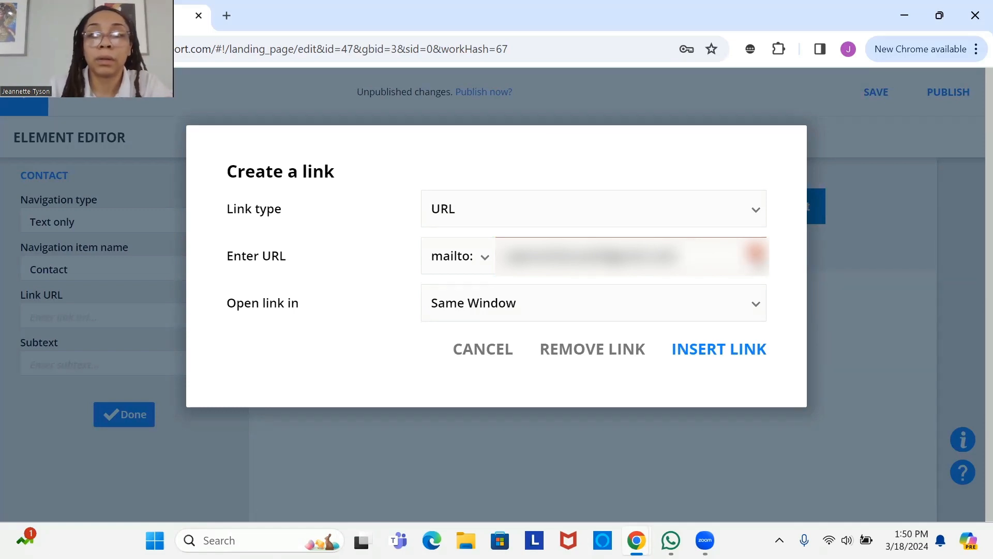
left_click(730, 350)
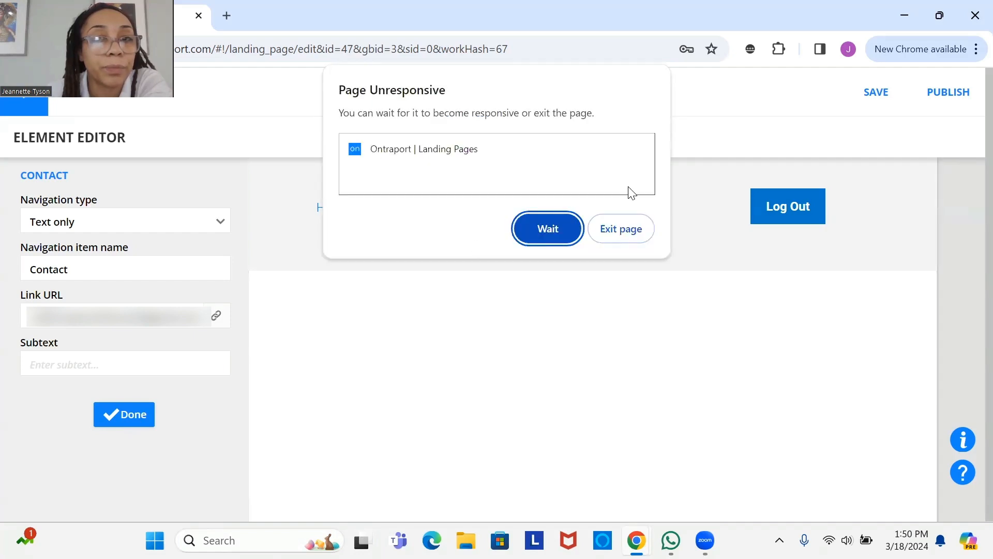
left_click(549, 232)
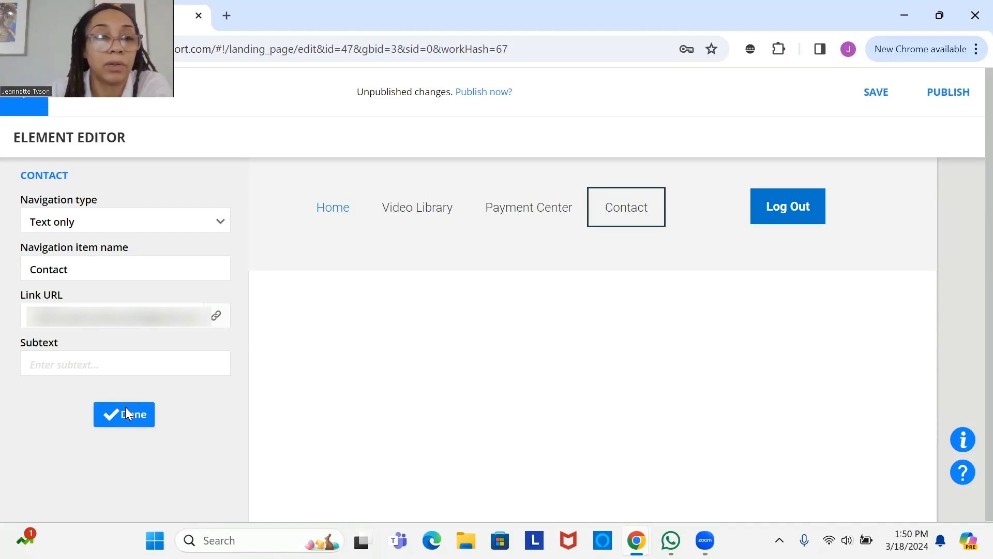
- Finish the Contact item, reopen the navigation settings after the page hang, and select Video Library
left_click(211, 385)
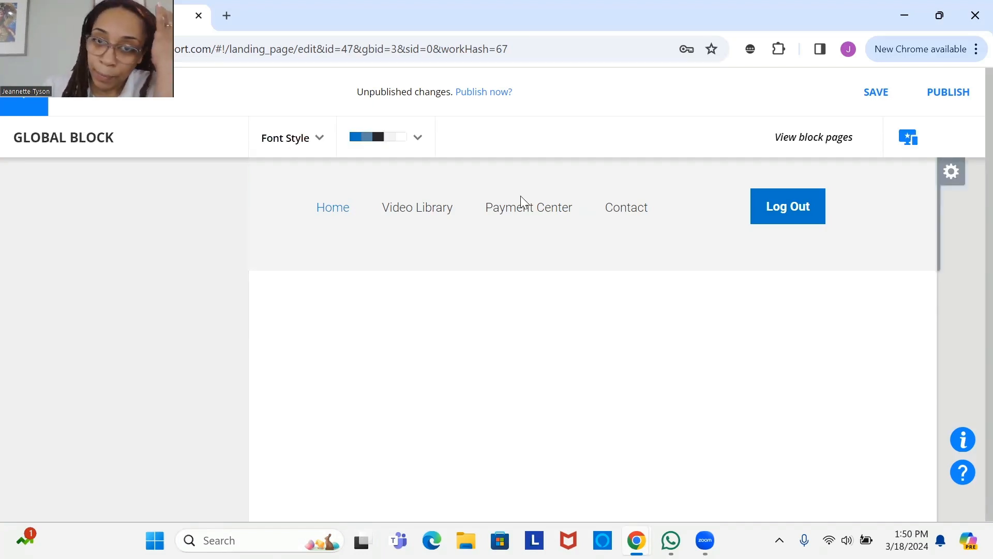
left_click(413, 215)
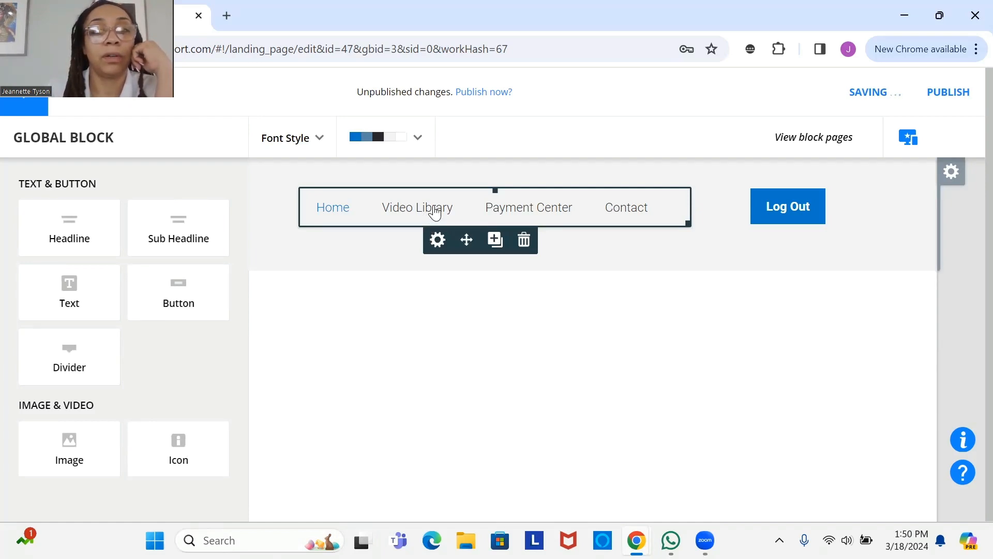
left_click(438, 239)
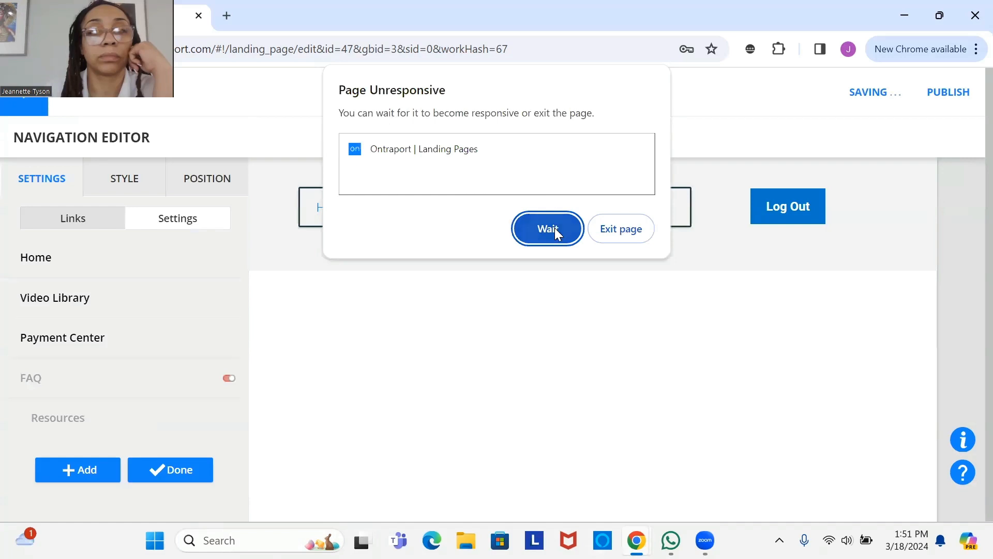
left_click(554, 228)
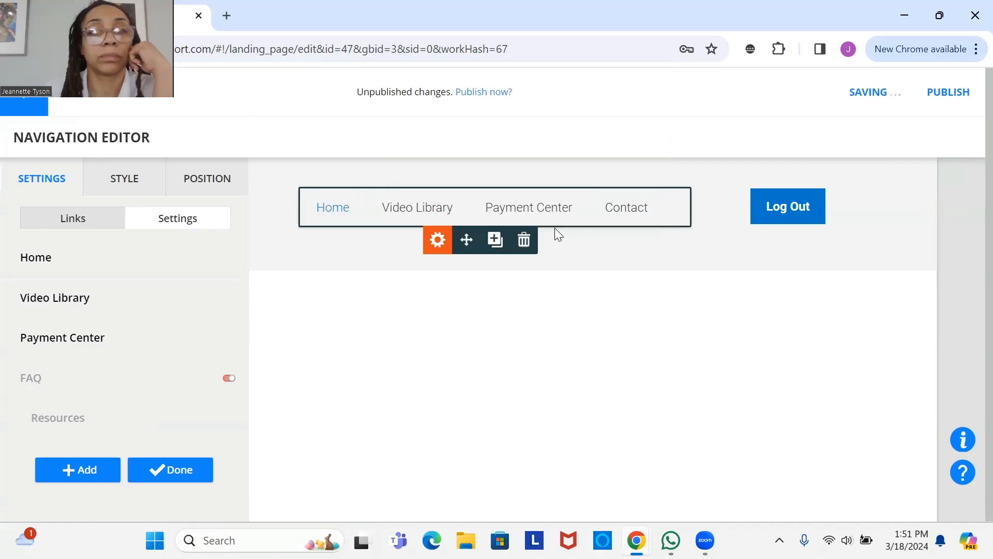
left_click(433, 211)
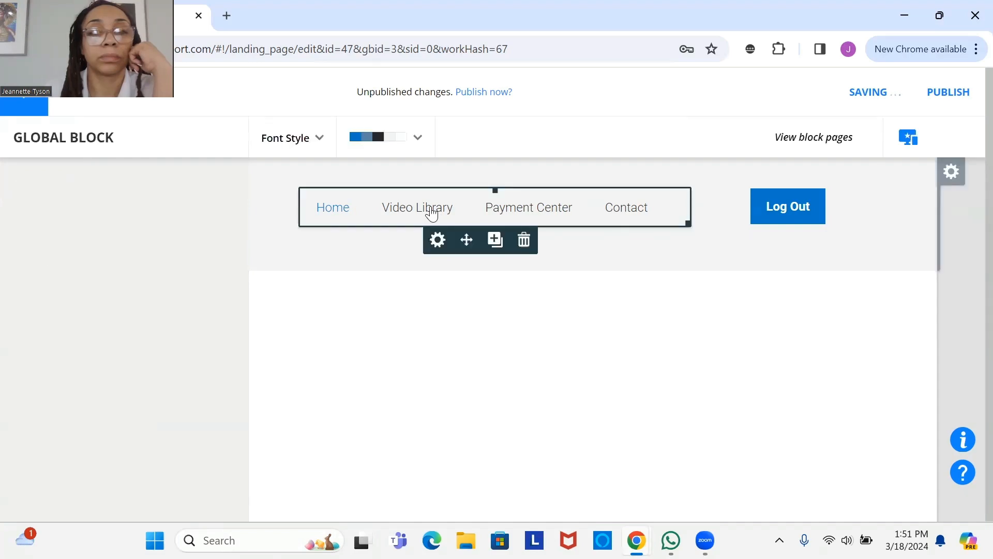
left_click(438, 239)
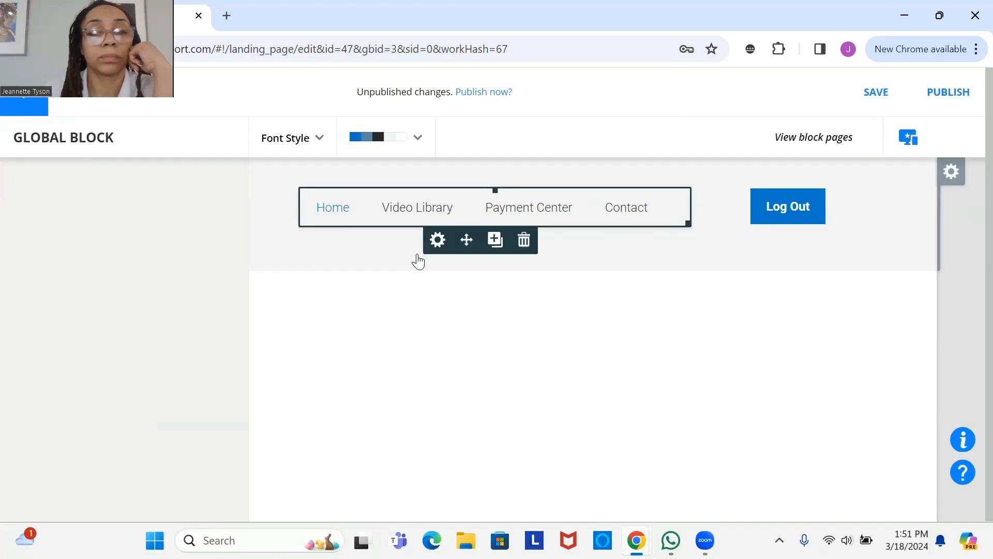
left_click(405, 218)
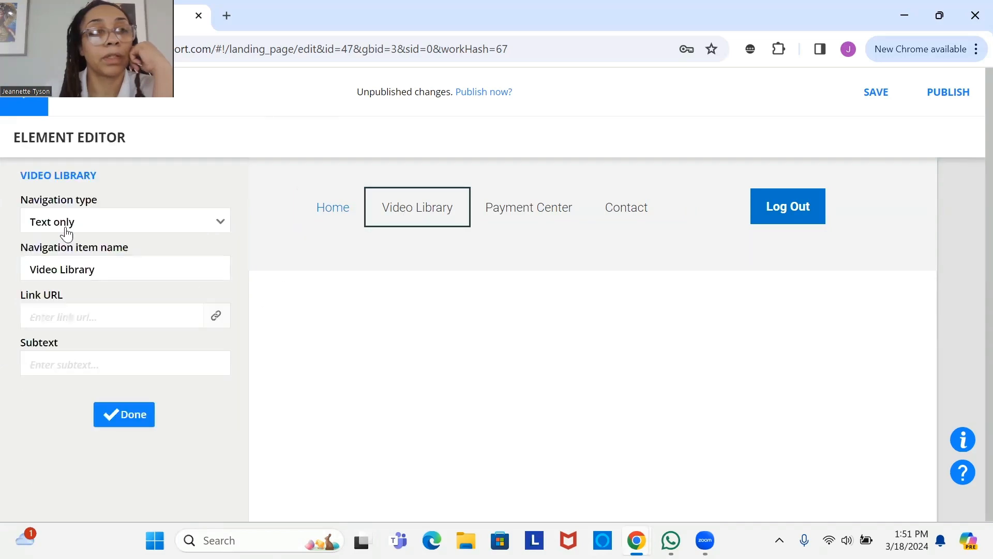
- Type 'testportal' as Video Library's link, cancel it, and return to the navigation links list
left_click(91, 315)
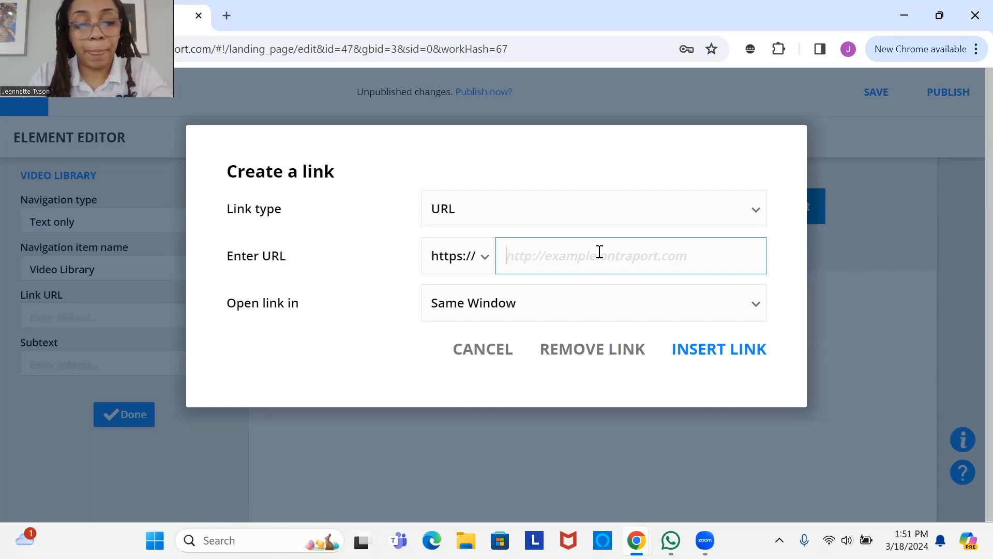
type("testportal.")
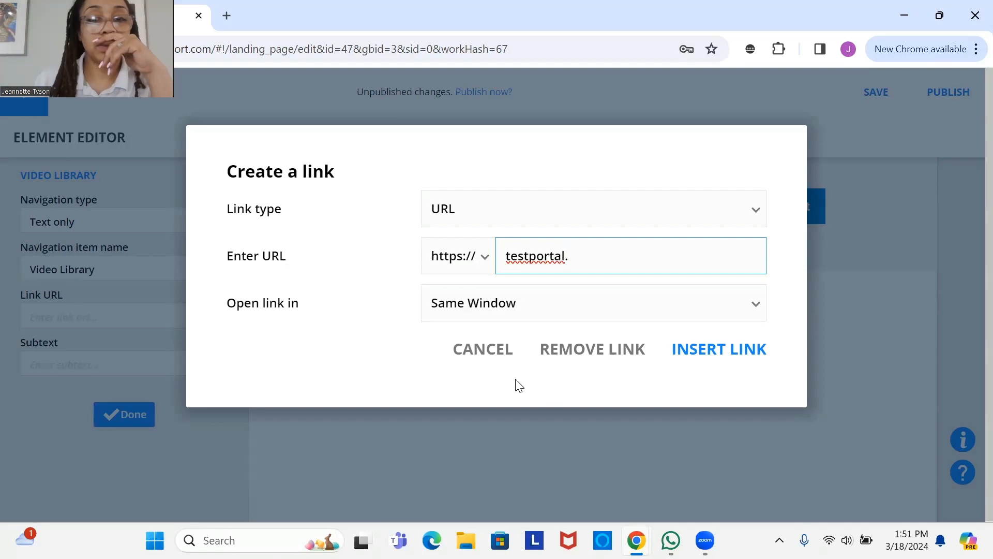
left_click(490, 354)
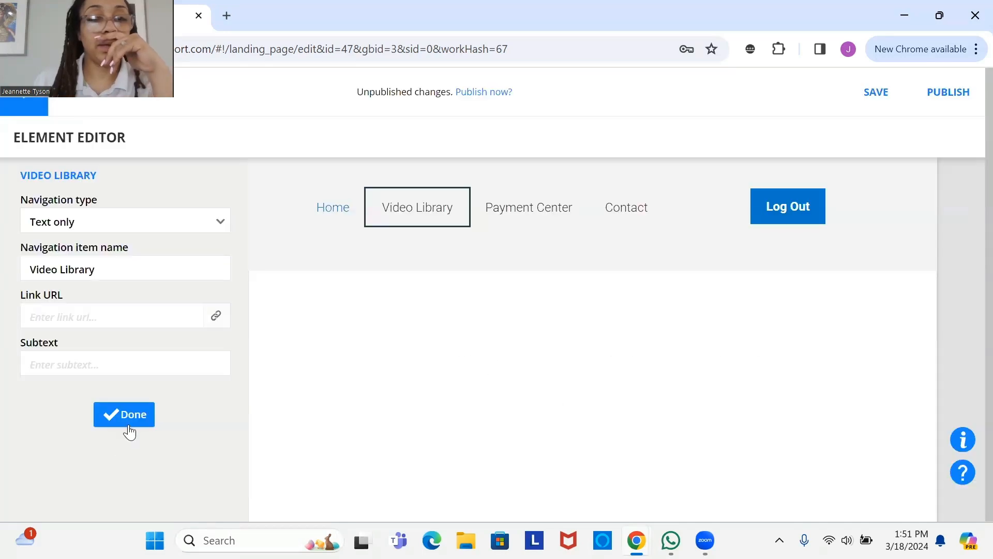
left_click(130, 426)
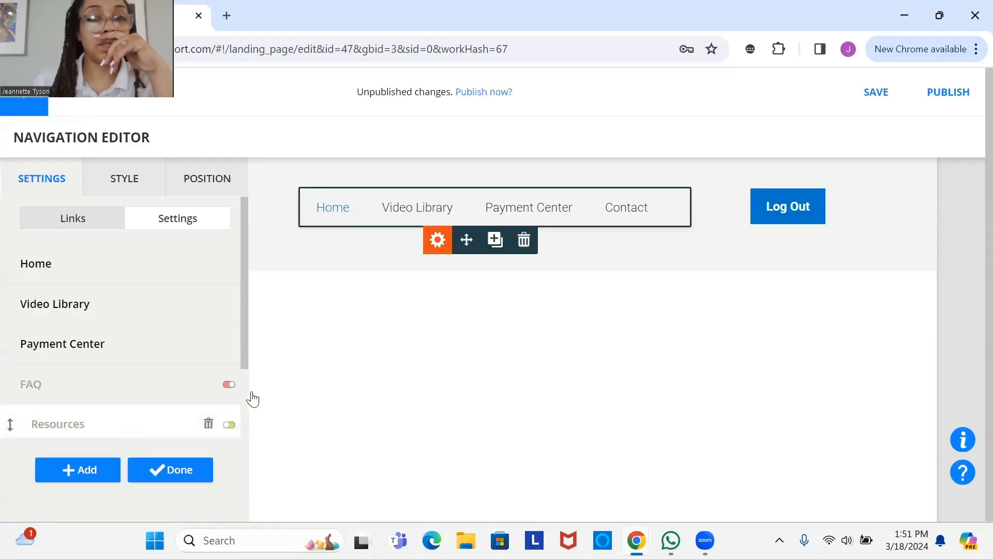
- Copy the video library page's domain address from the Landing Pages list in another tab
left_click(225, 17)
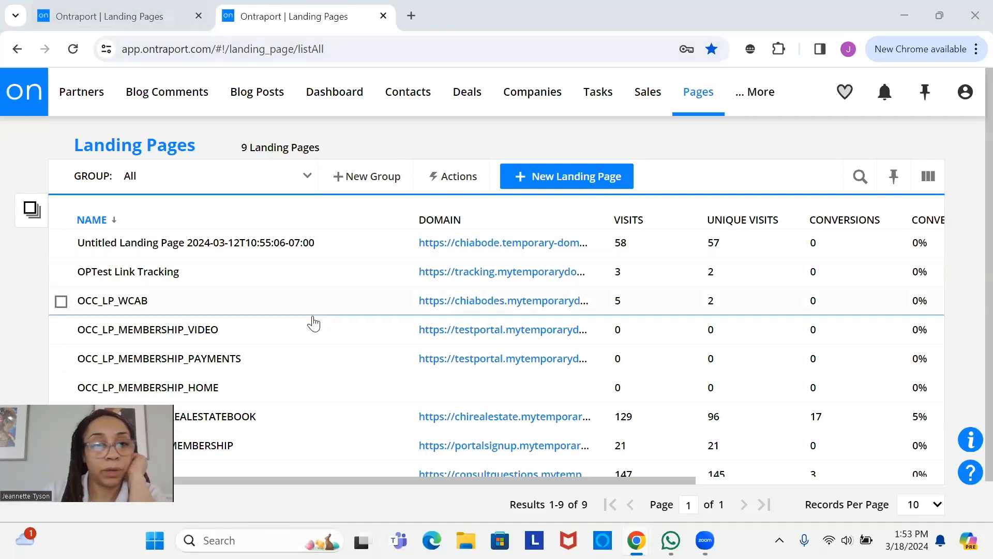
scroll(432, 344, "down", 1)
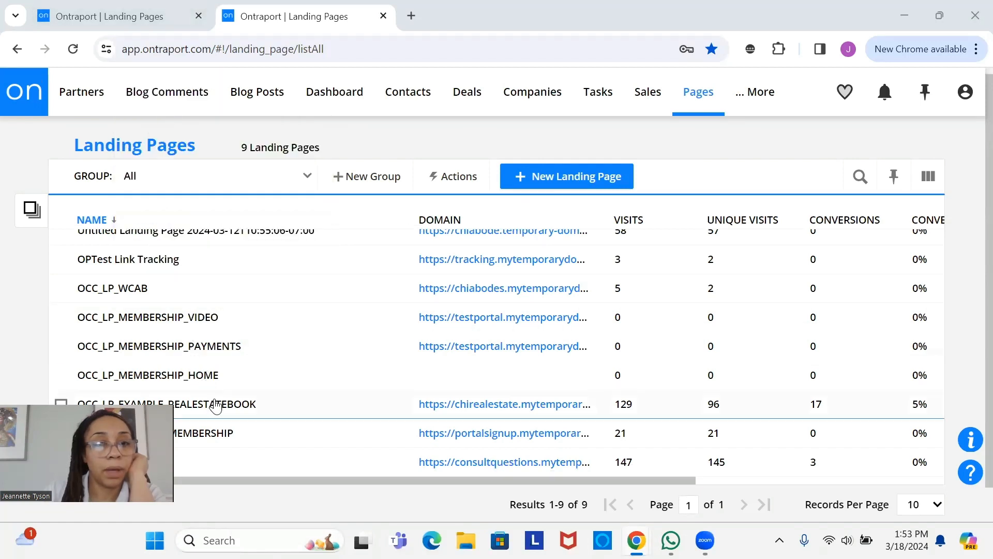
left_click(148, 17)
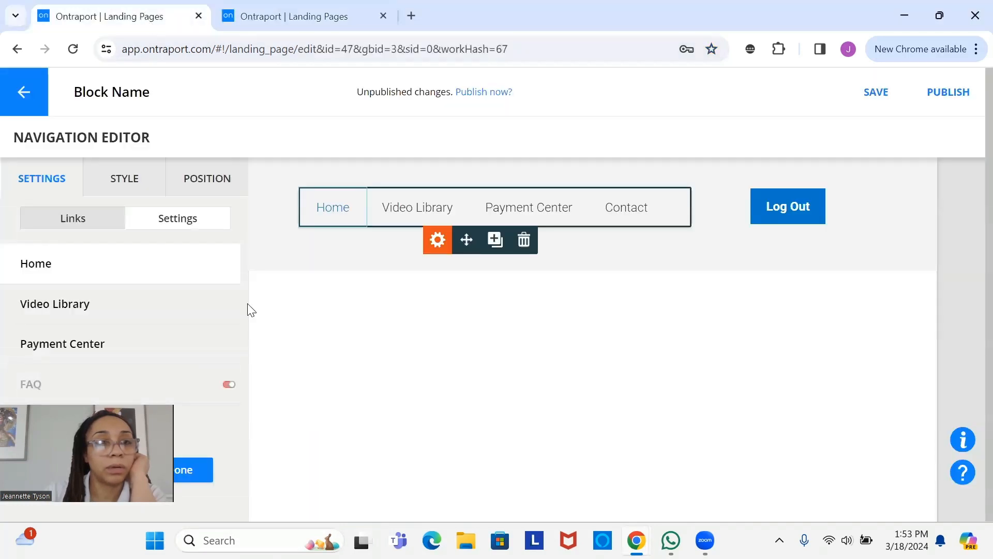
left_click(394, 212)
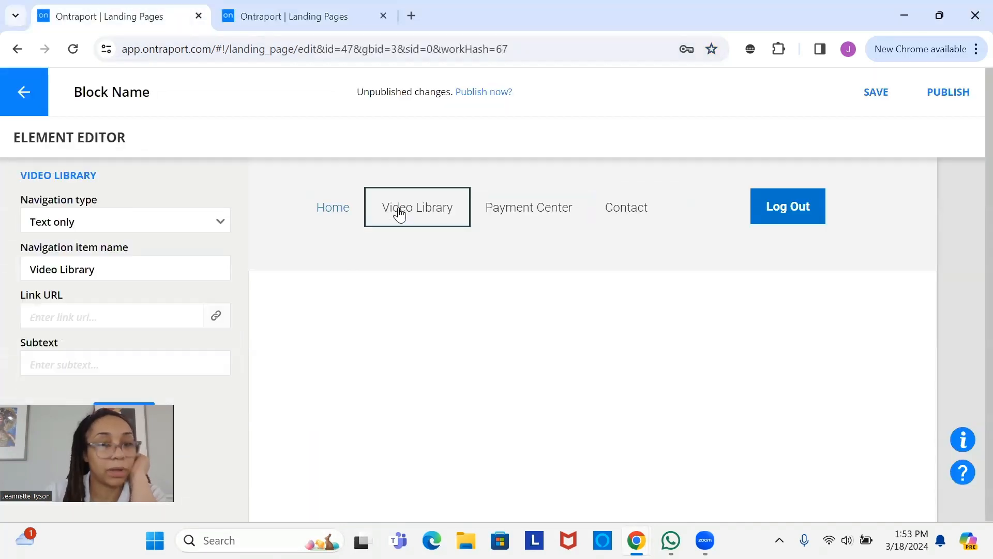
left_click(253, 15)
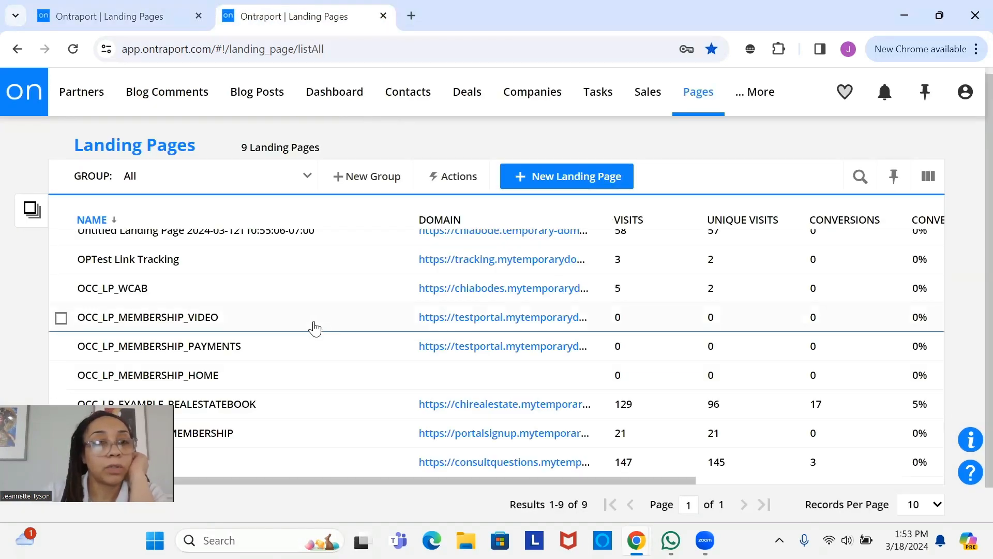
right_click(495, 318)
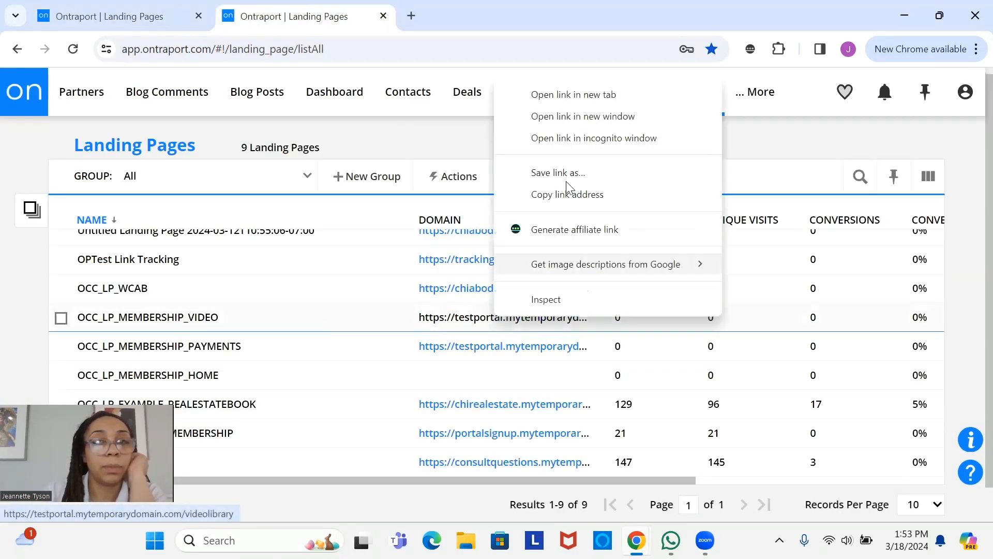
left_click(582, 194)
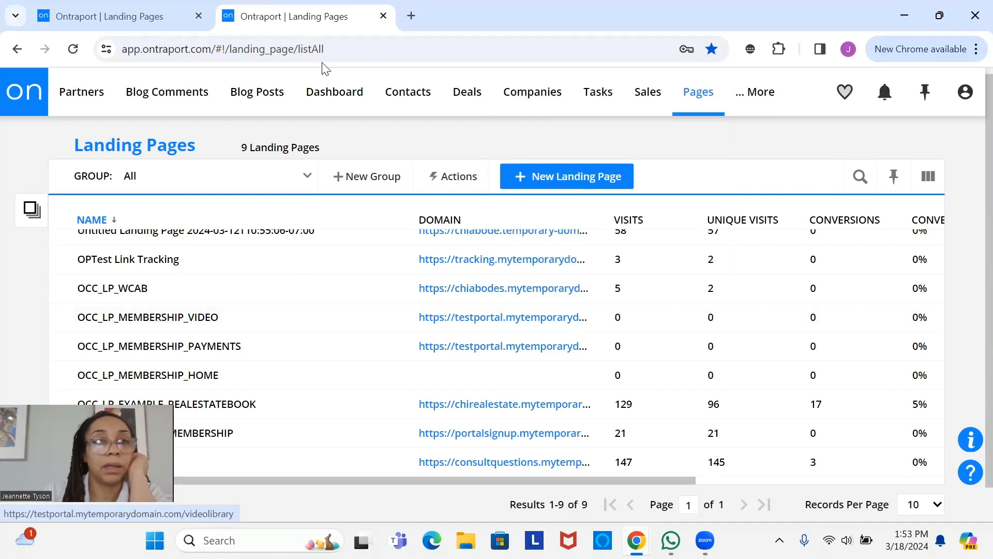
- Paste the copied address as Video Library's Link URL, insert the link, and save the page
left_click(68, 10)
left_click(127, 322)
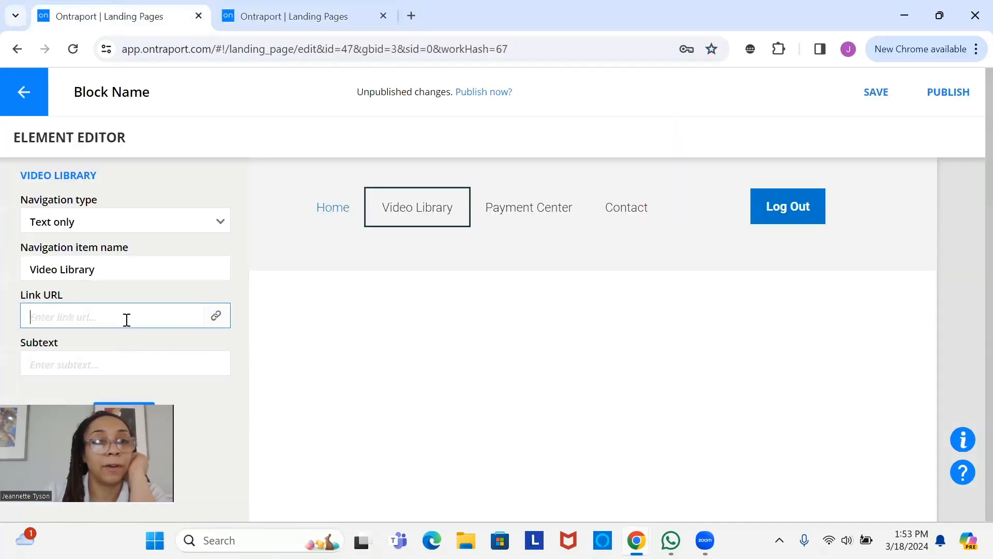
right_click(126, 320)
left_click(556, 255)
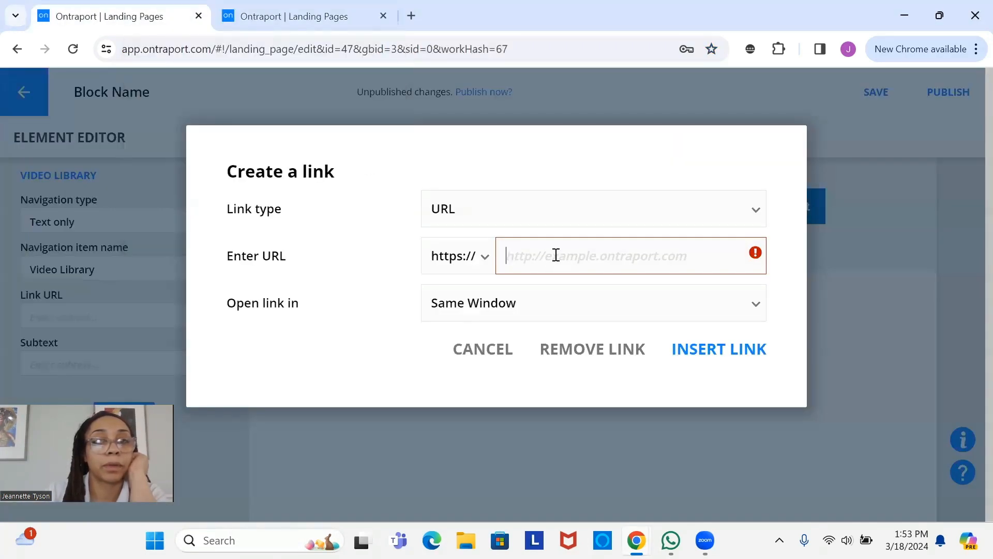
right_click(556, 255)
left_click(589, 406)
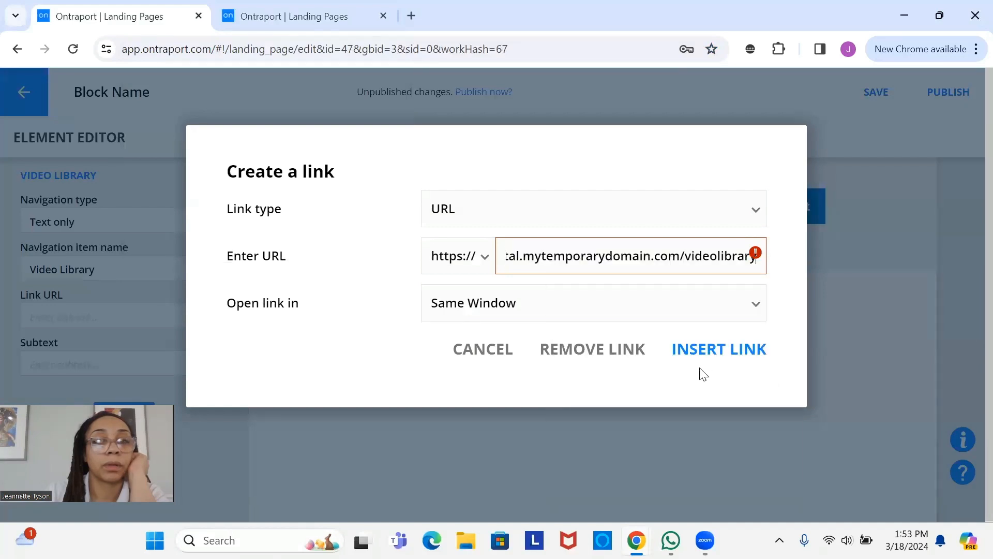
left_click(727, 354)
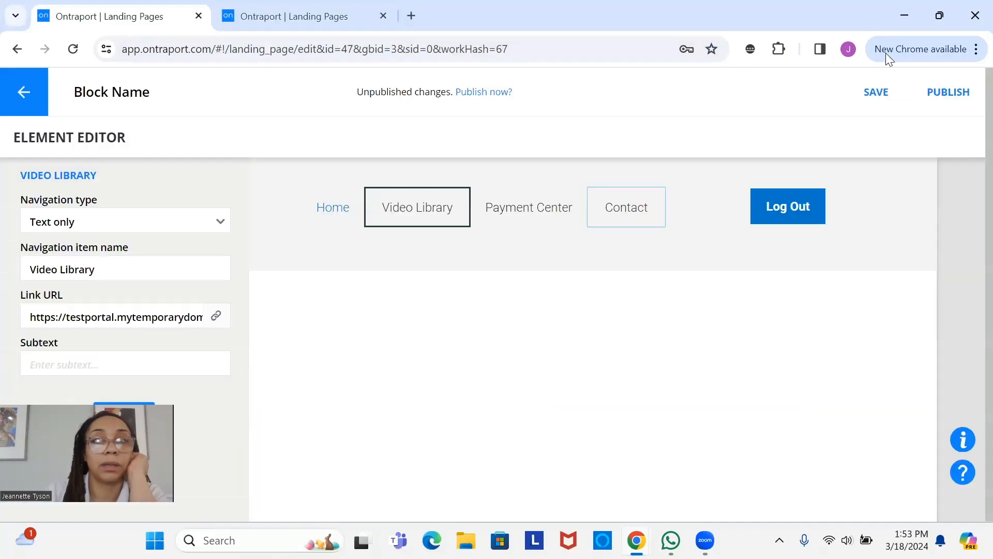
left_click(877, 92)
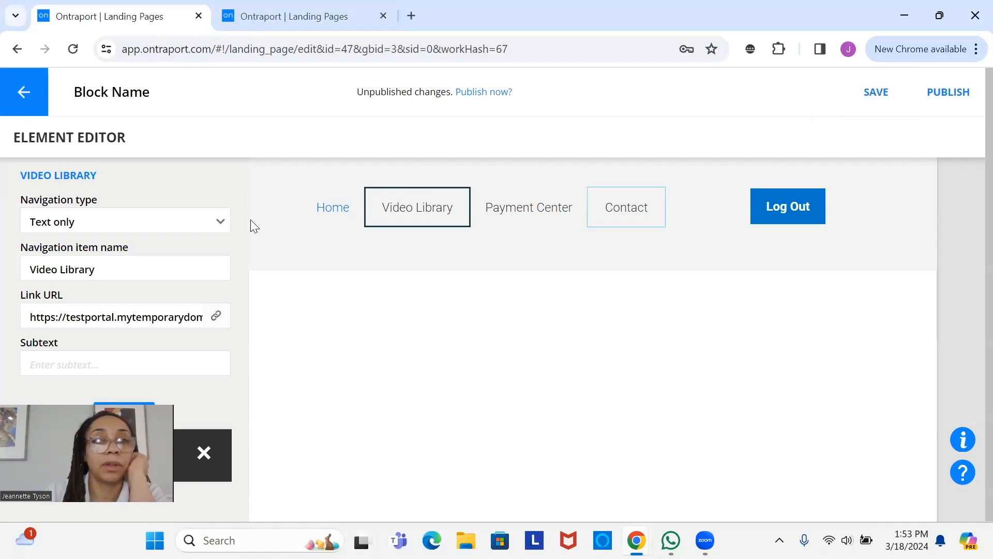
- Select the Payment Center item and copy the payments page's address from the landing pages list
left_click(541, 218)
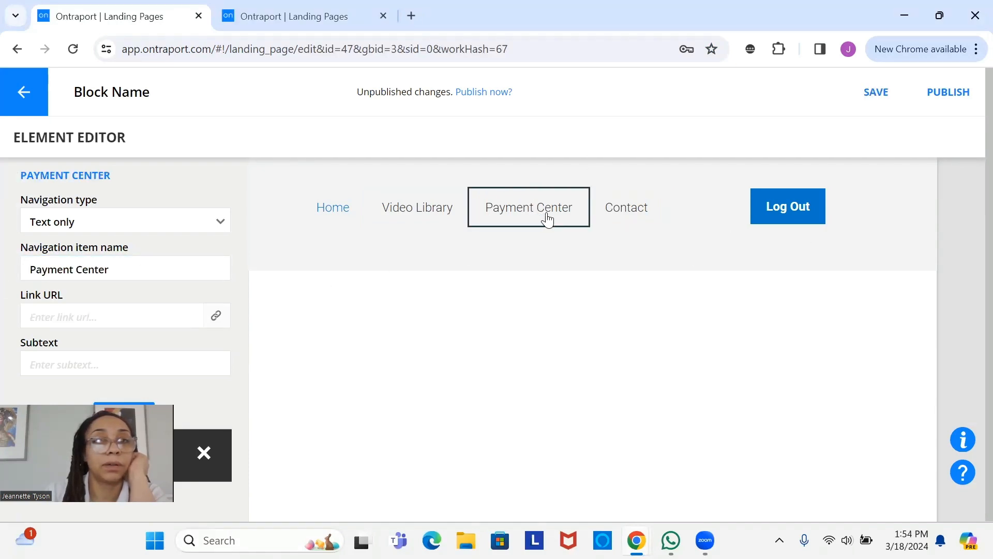
left_click(296, 18)
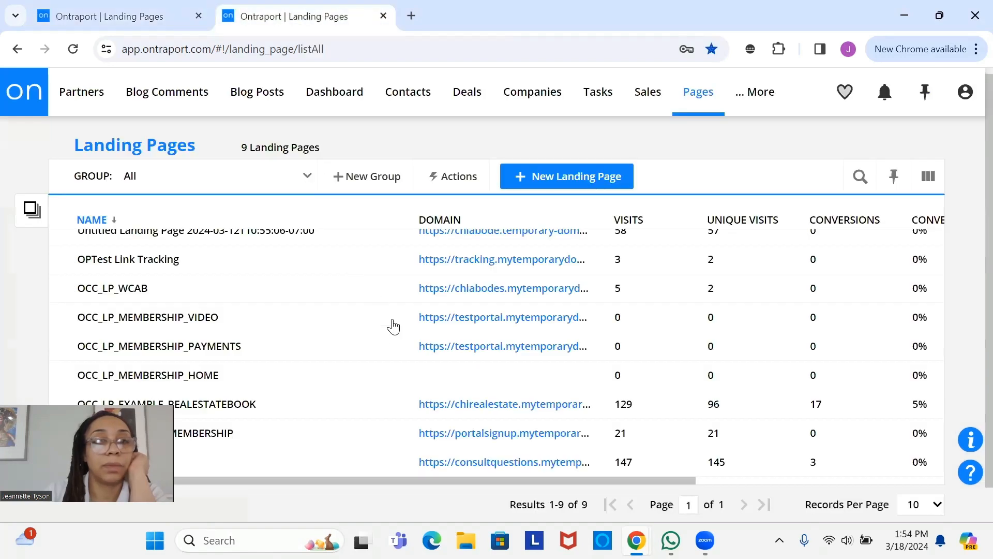
right_click(491, 344)
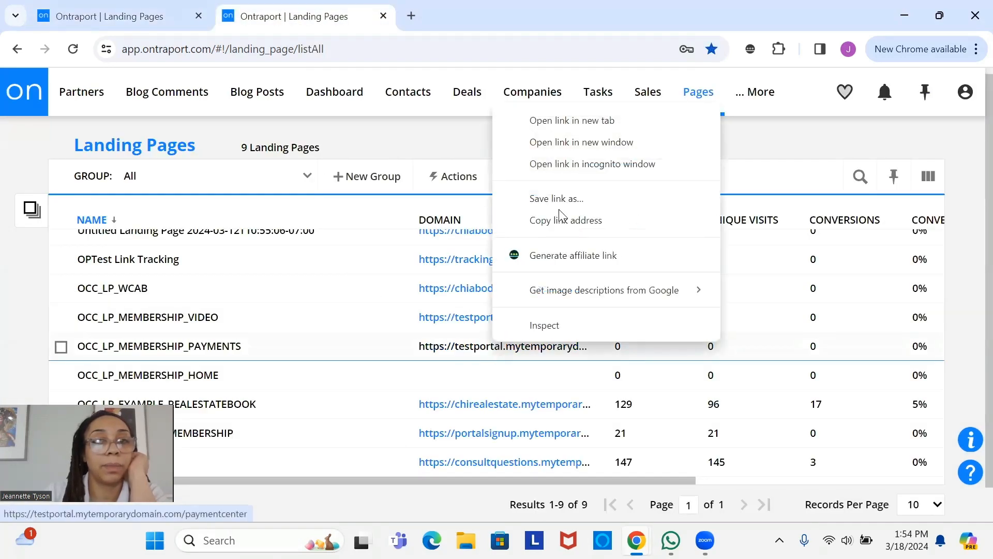
left_click(601, 222)
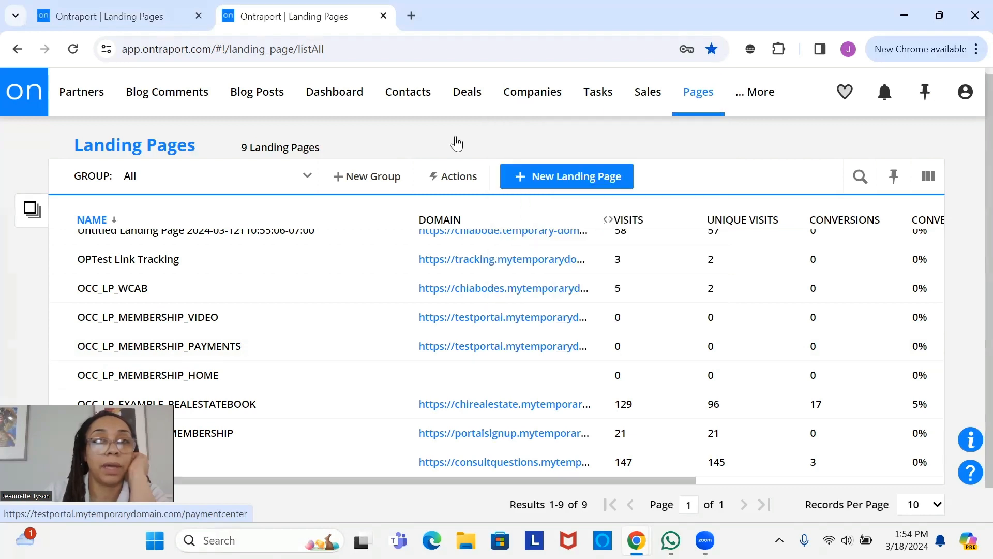
left_click(88, 17)
- Link Payment Center to the copied testportal paymentcenter address and save the page
left_click(163, 314)
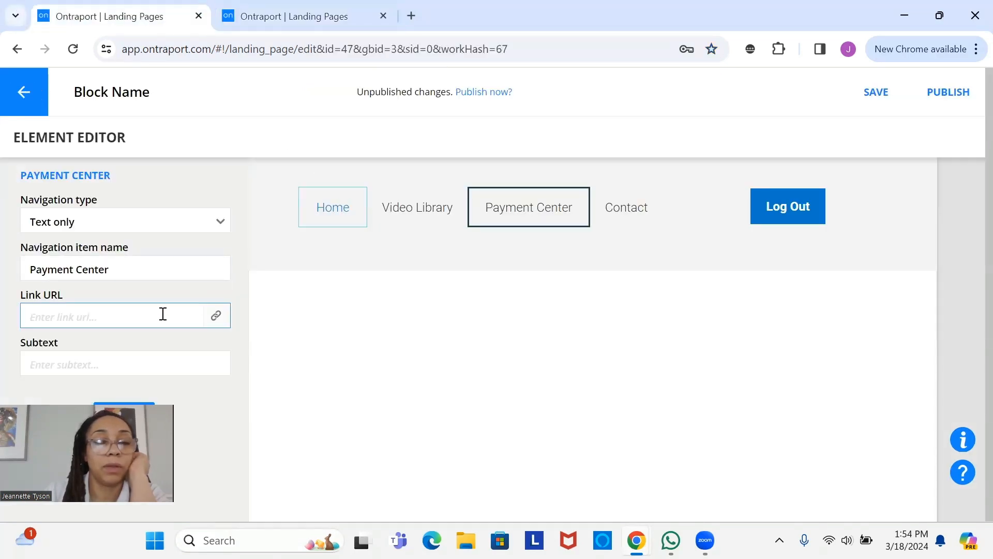
left_click(216, 316)
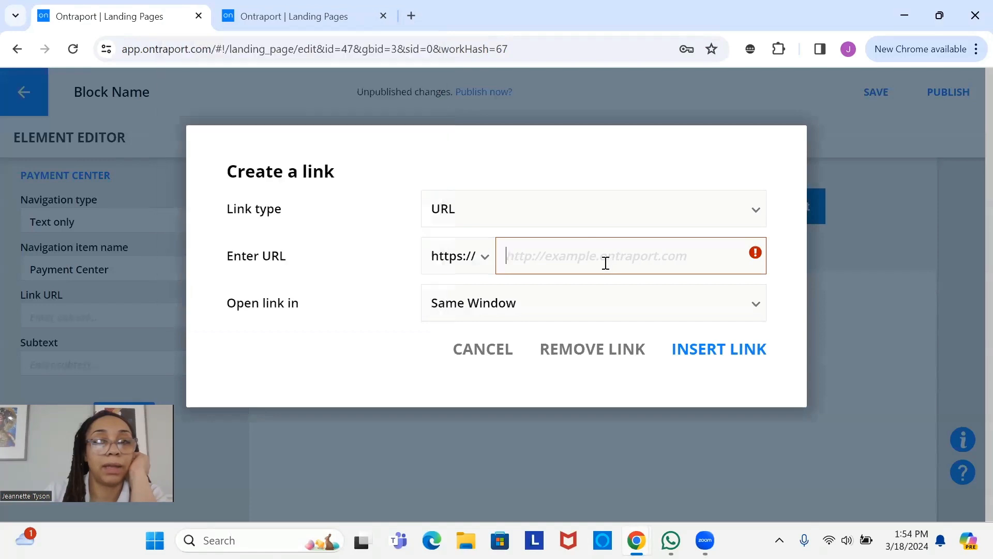
right_click(607, 268)
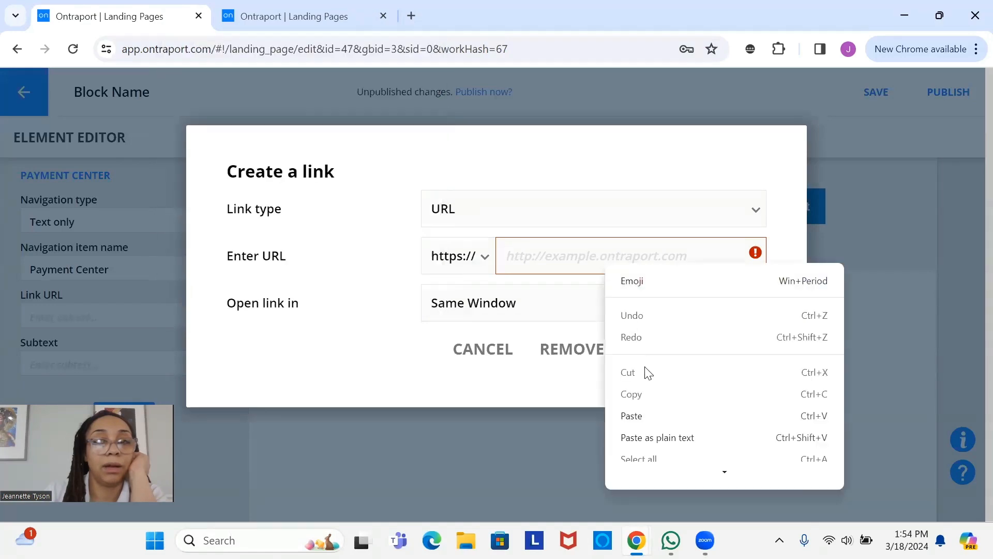
left_click(636, 415)
left_click(713, 351)
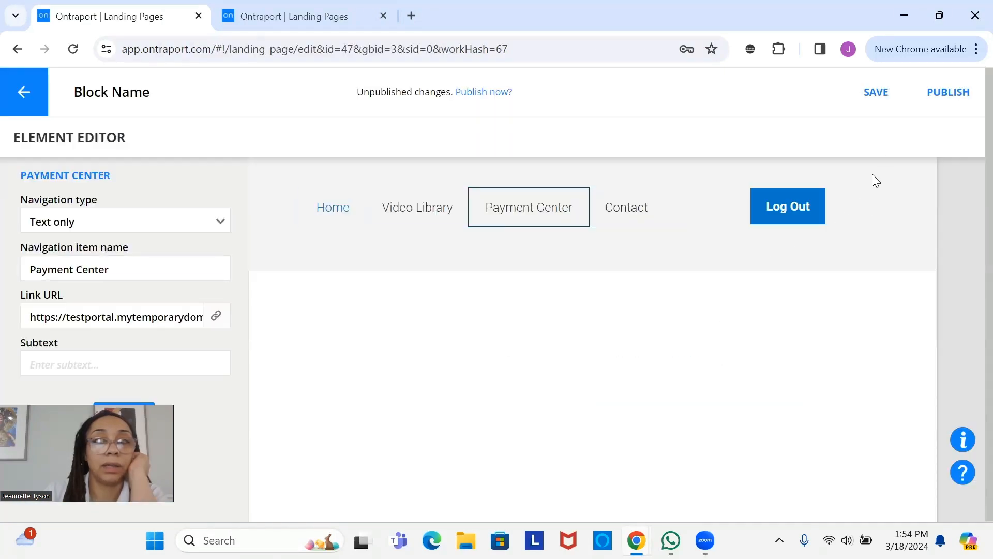
left_click(876, 88)
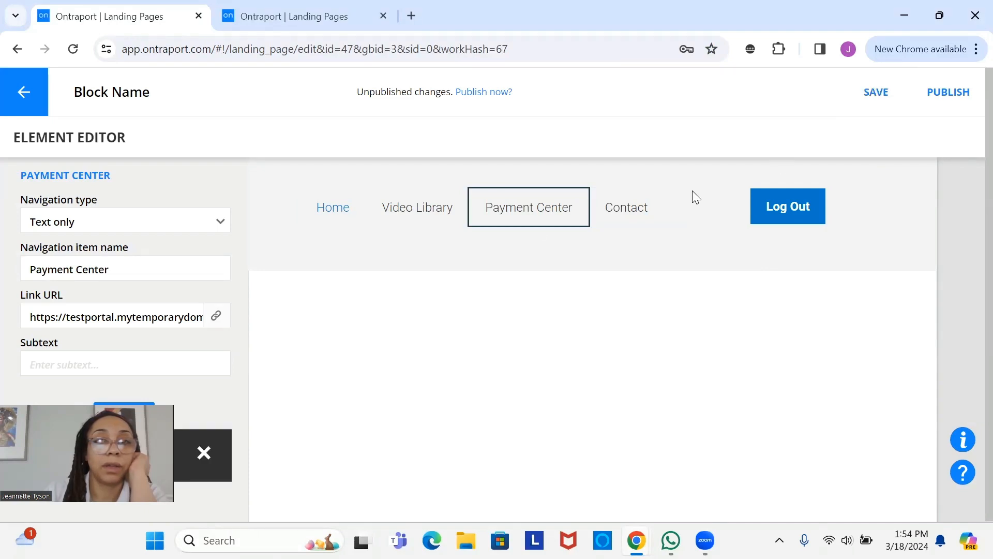
left_click(332, 206)
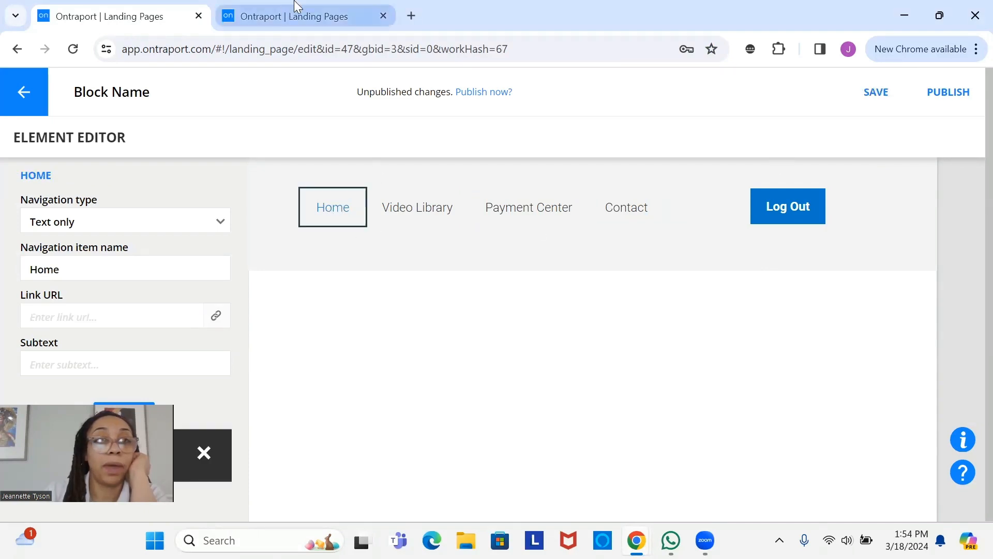
- Publish OCC_LP_MEMBERSHIP_HOME at testportal.mytemporarydomain.com with file name 'home'
left_click(300, 14)
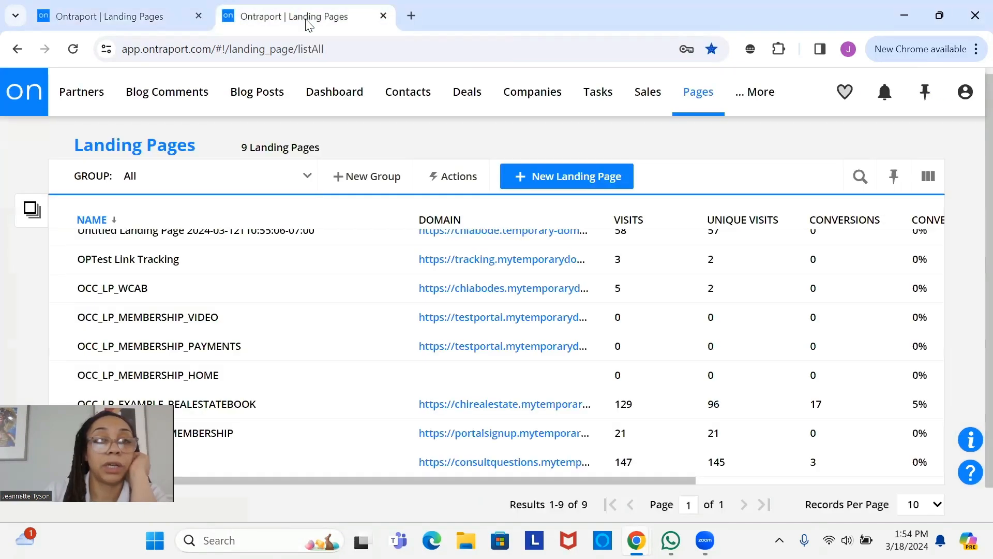
left_click(203, 377)
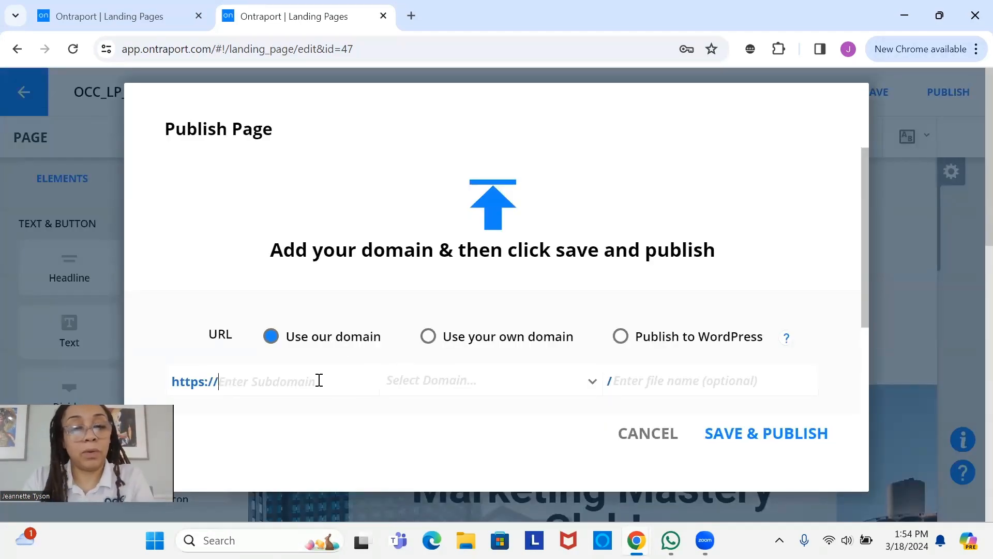
type("testportal")
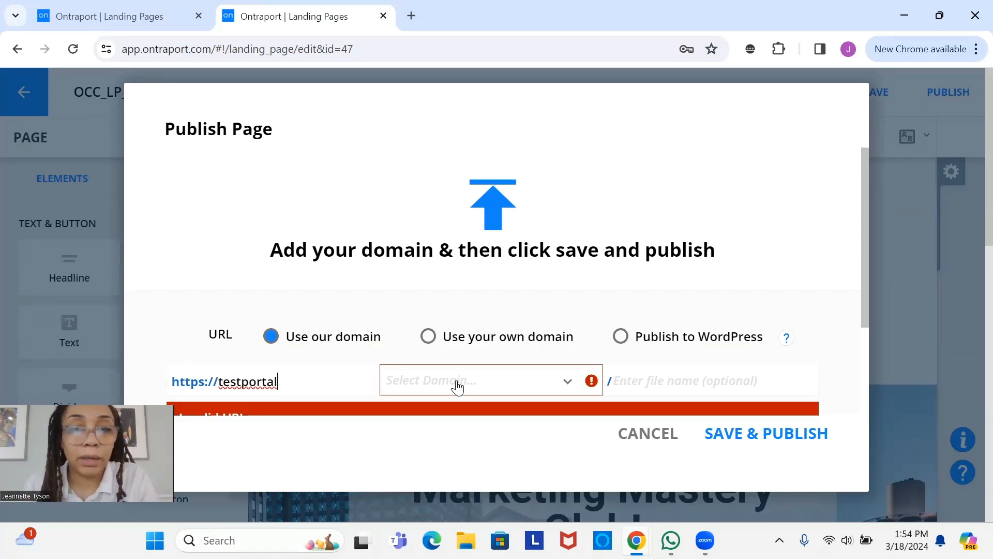
left_click(456, 386)
left_click(467, 409)
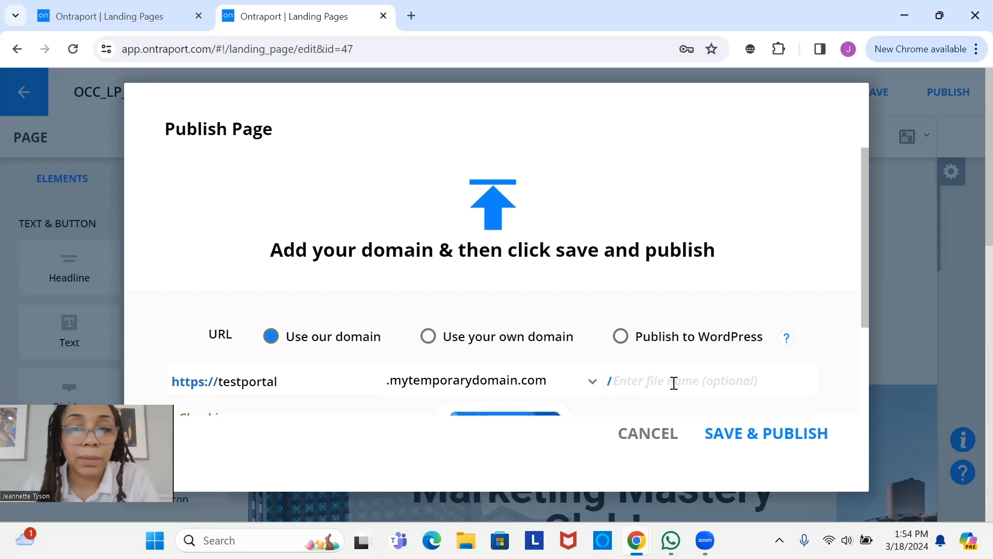
left_click(684, 379)
type("home")
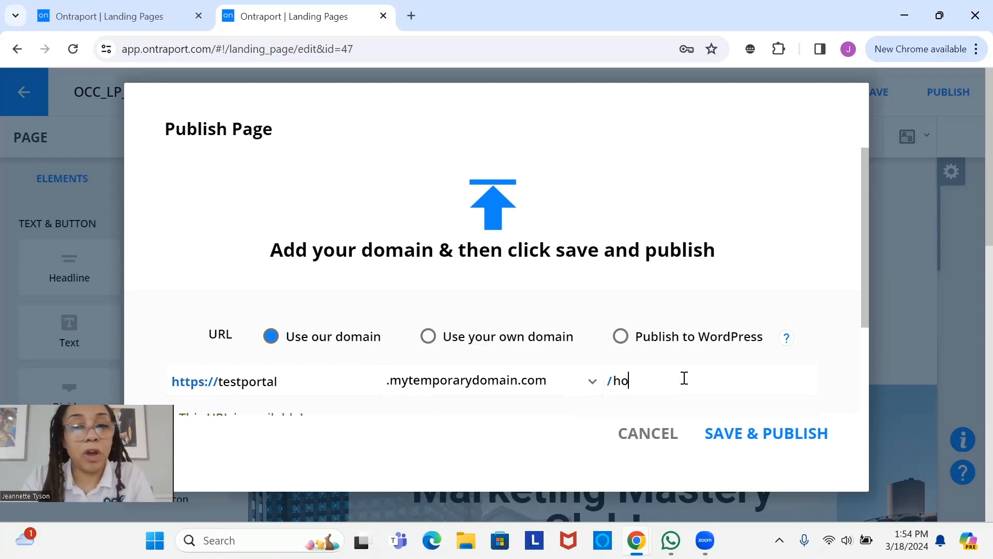
left_click(744, 444)
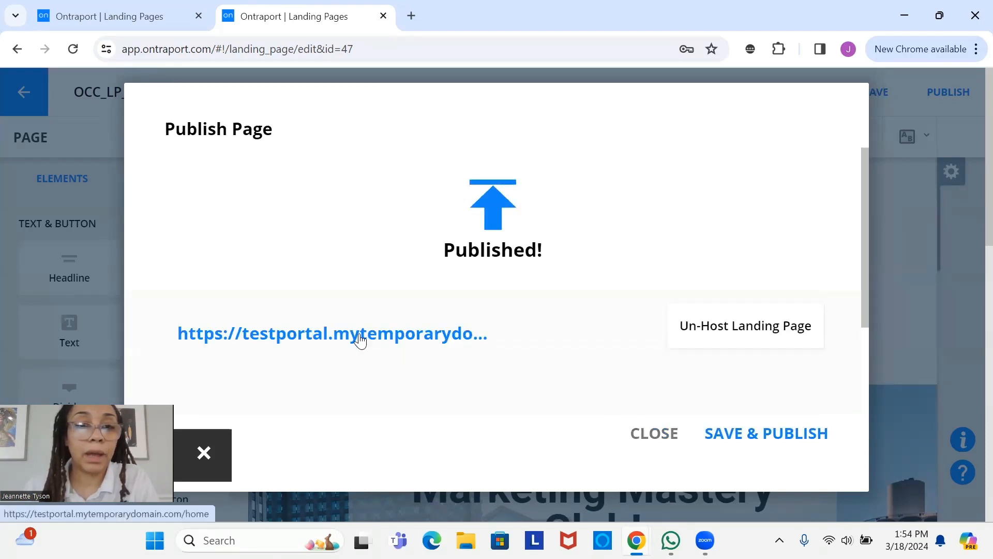
- Copy the published home page's address and return to the Landing Pages list
right_click(362, 334)
left_click(473, 217)
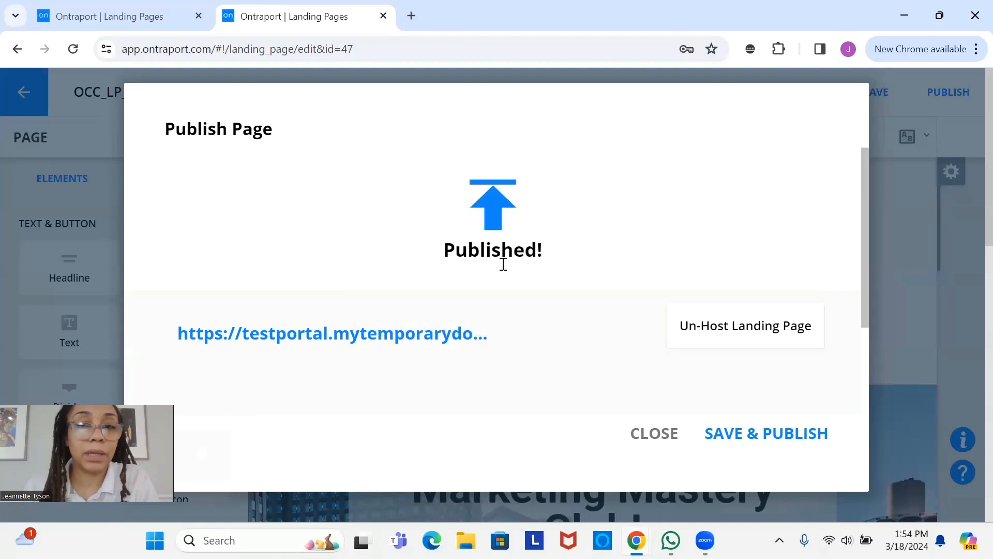
left_click(672, 435)
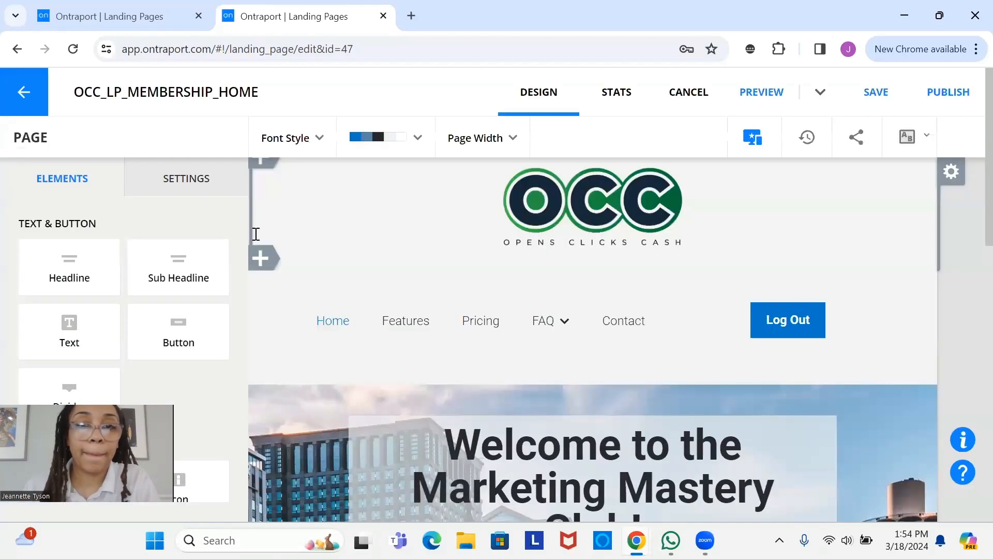
left_click(42, 99)
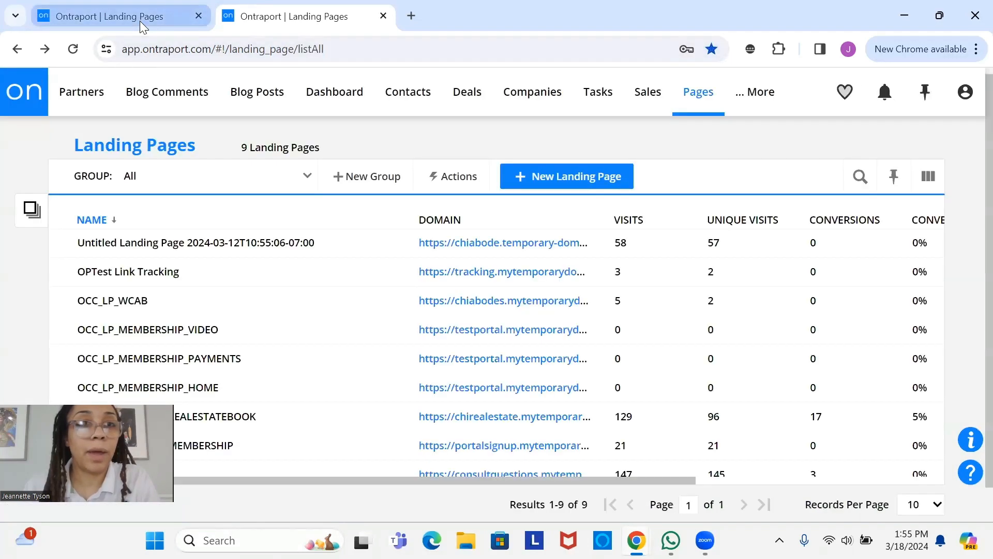
- Take over the header block and link the Home item to the copied testportal home address
left_click(140, 21)
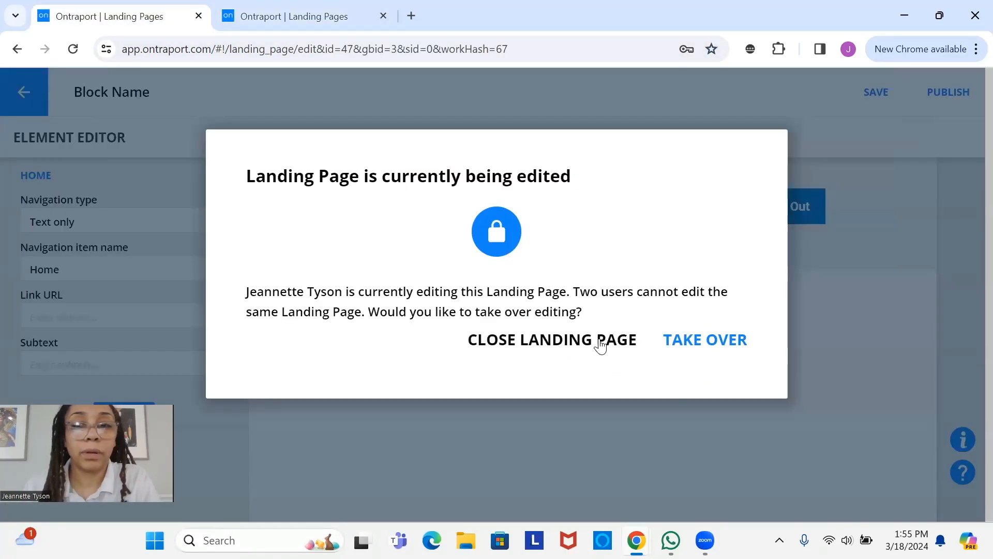
left_click(729, 343)
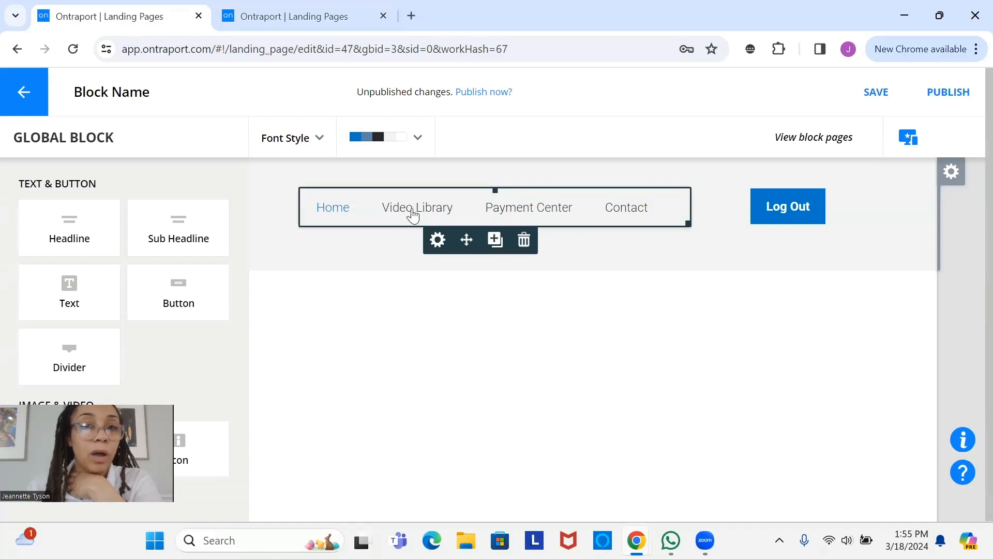
left_click(327, 215)
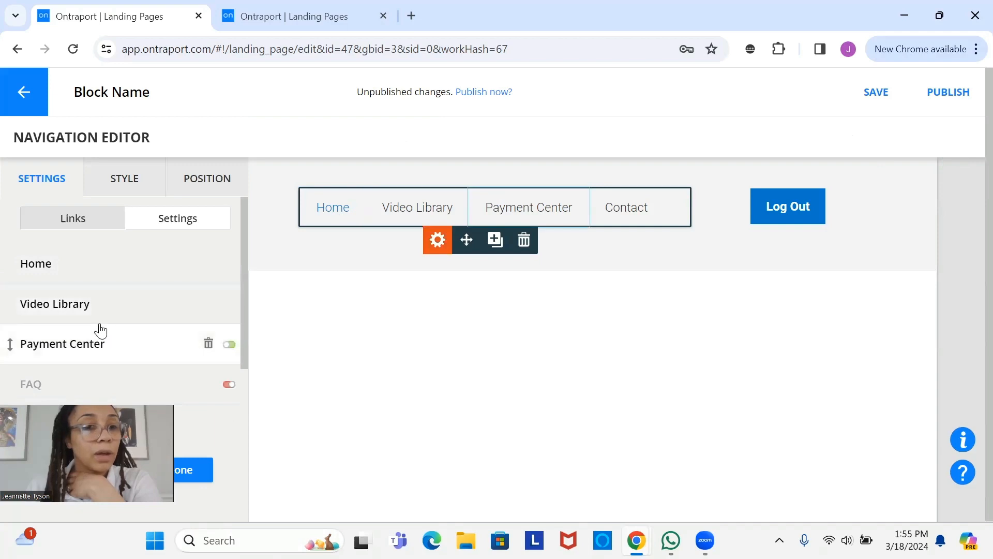
left_click(87, 278)
left_click(109, 312)
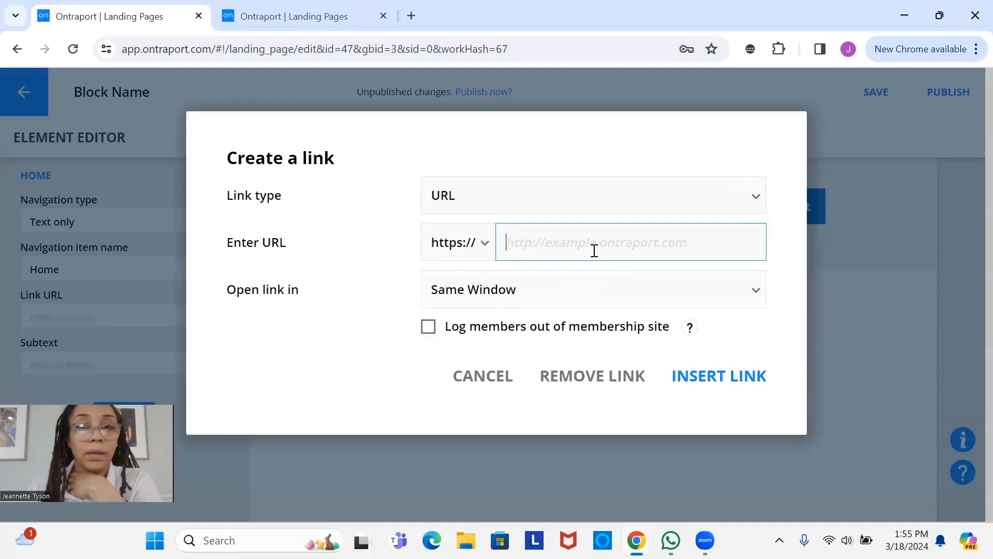
right_click(595, 251)
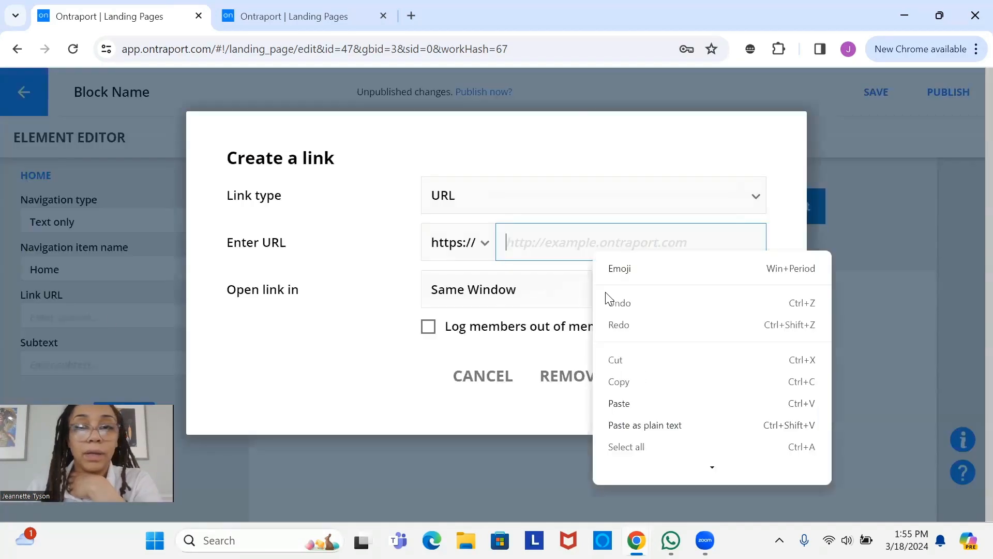
left_click(619, 403)
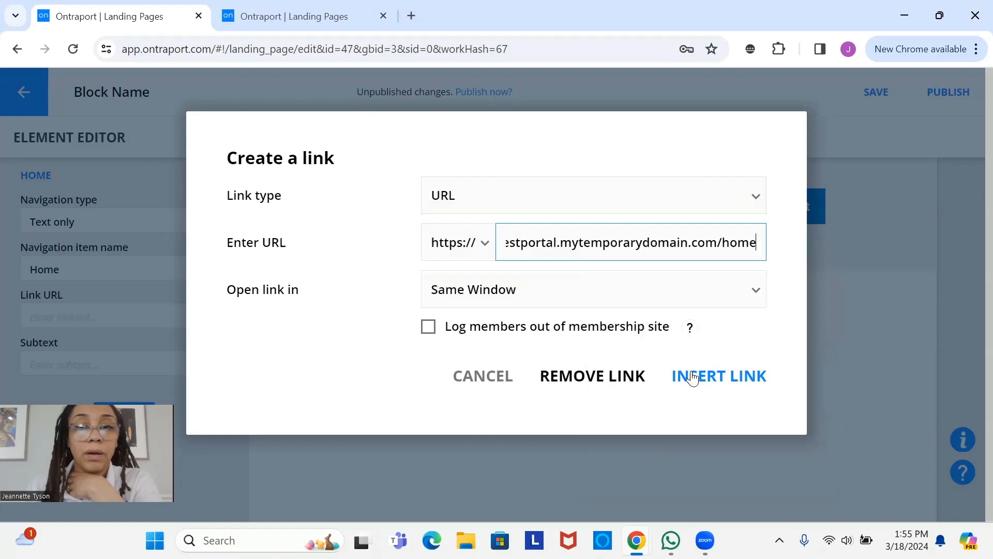
left_click(746, 380)
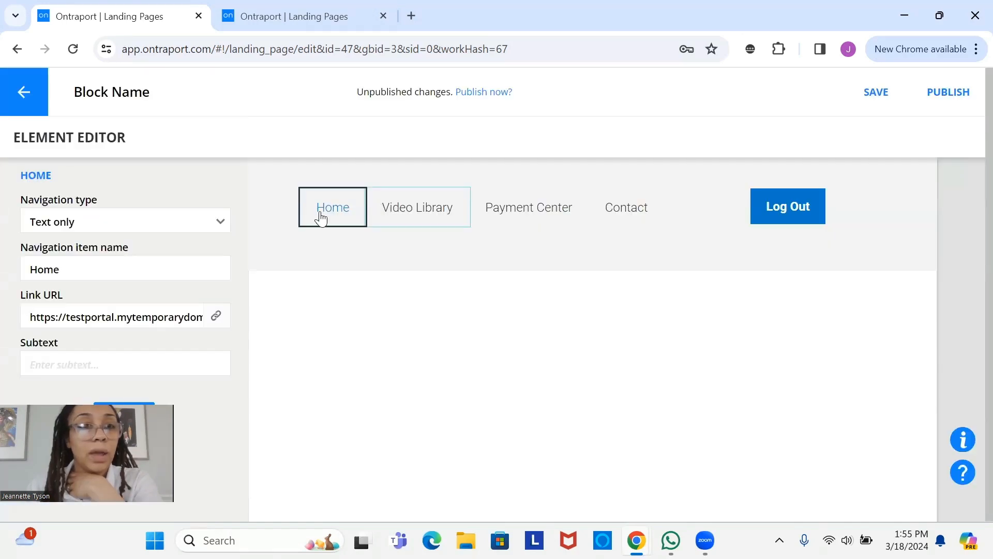
- Verify the Video Library, Payment Center and Contact links, then save the header block
left_click(425, 212)
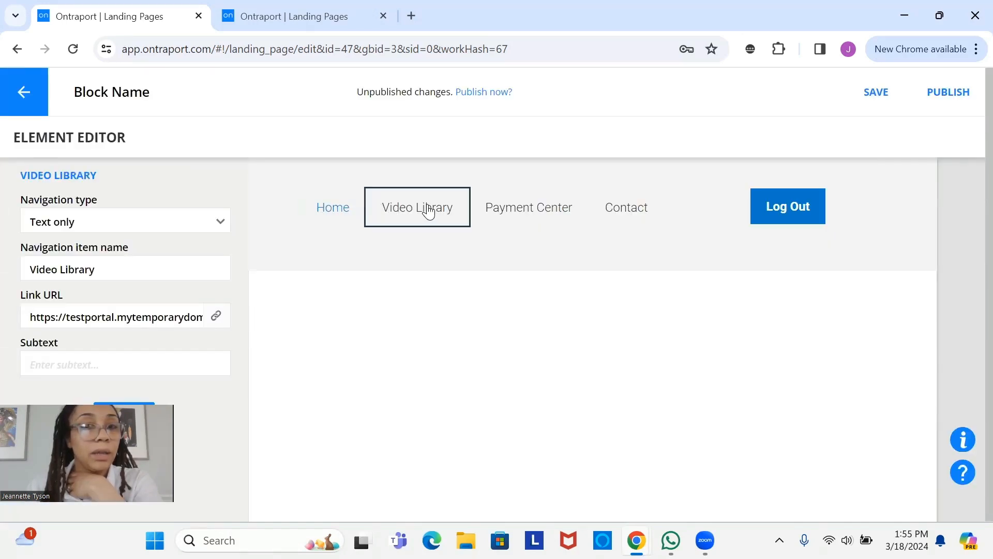
left_click(542, 222)
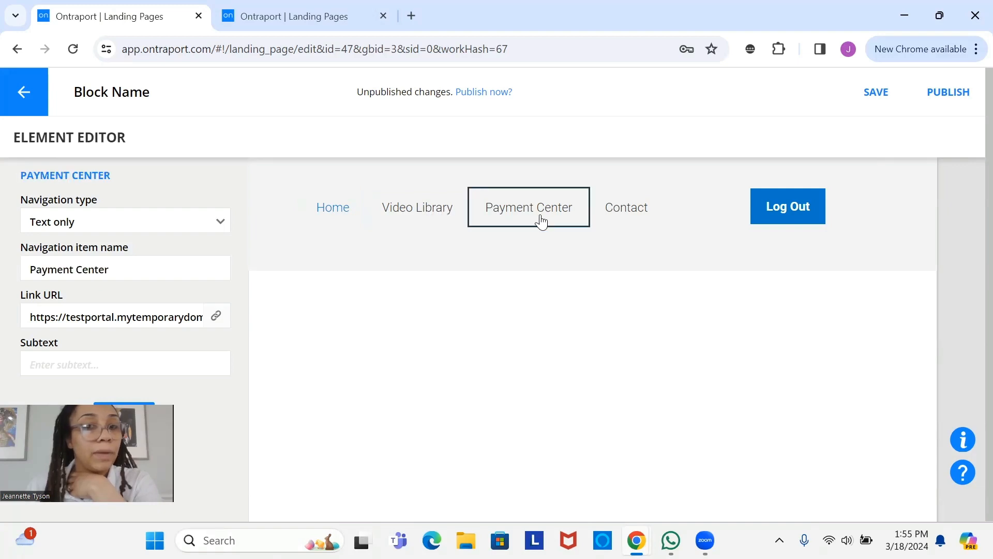
left_click(632, 225)
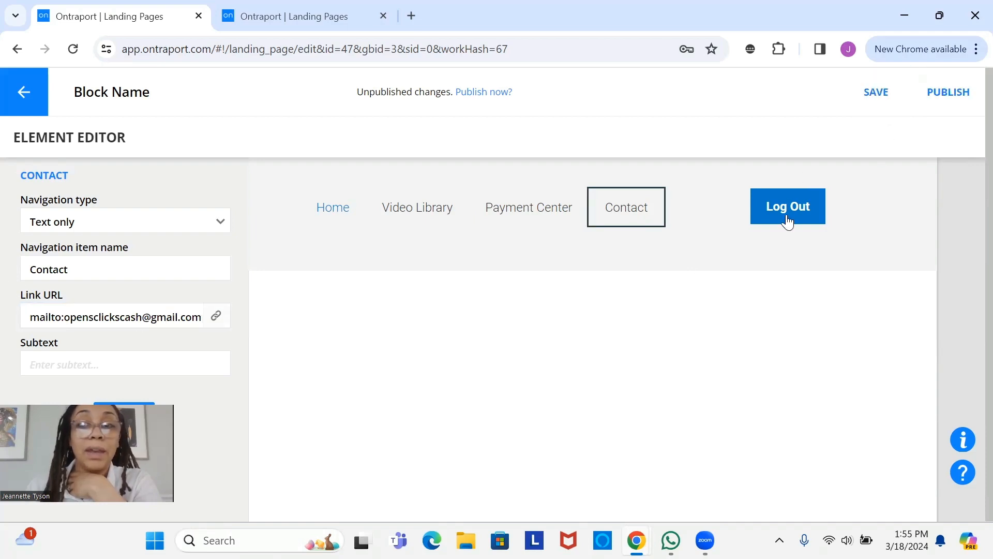
left_click(882, 94)
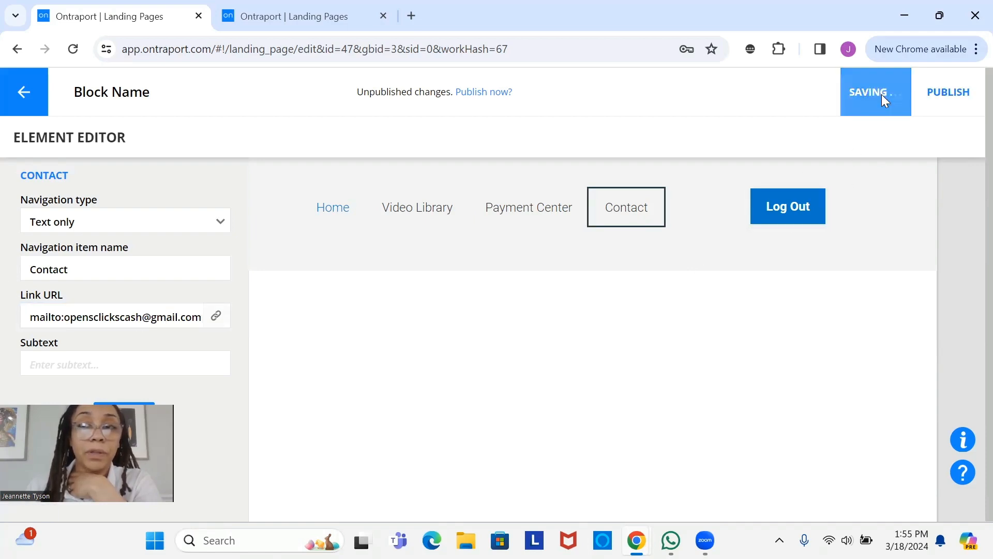
- Open the OCC_TESTPORTAL membership site and scroll to its Pages list showing the three OCC_LP_MEMBERSHIP pages
left_click(289, 16)
mouse_move(704, 109)
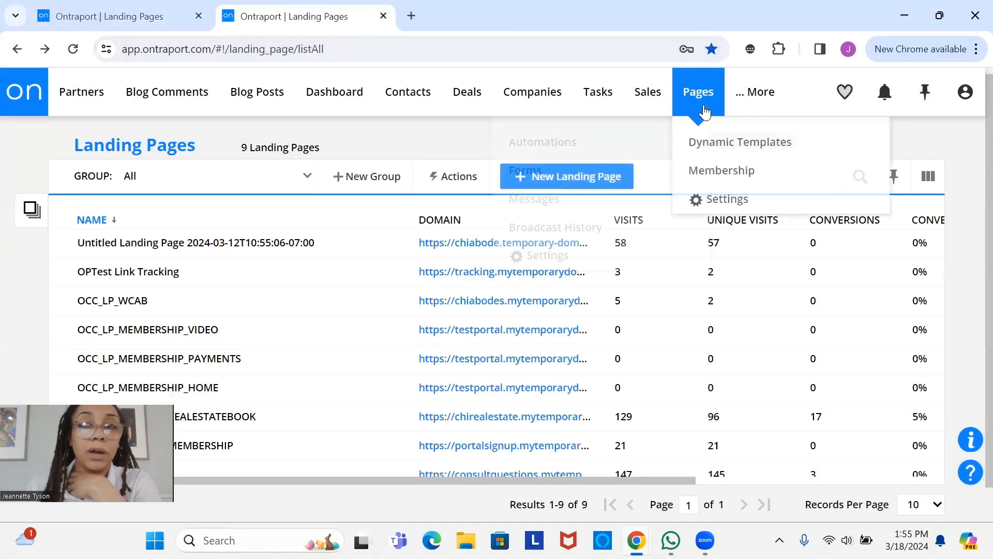
left_click(702, 176)
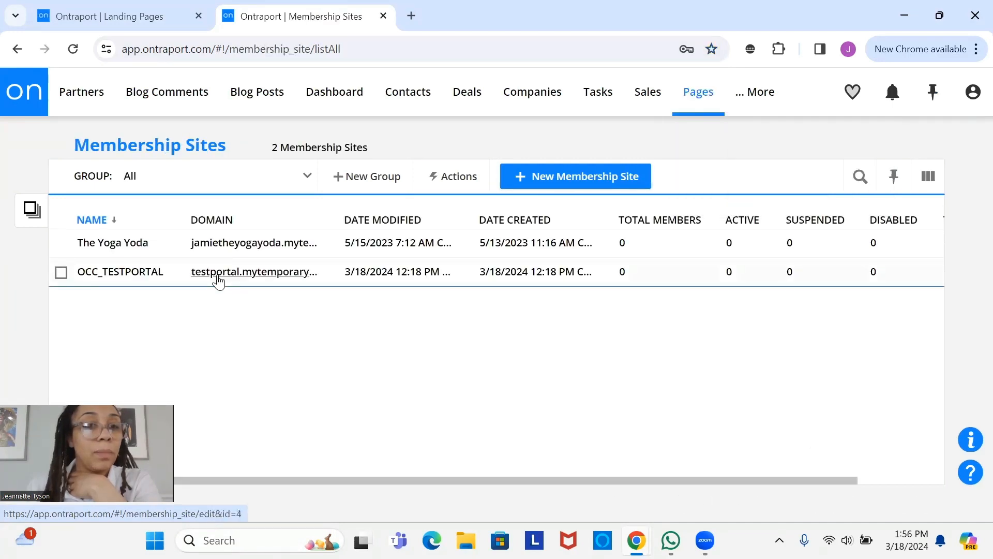
left_click(218, 280)
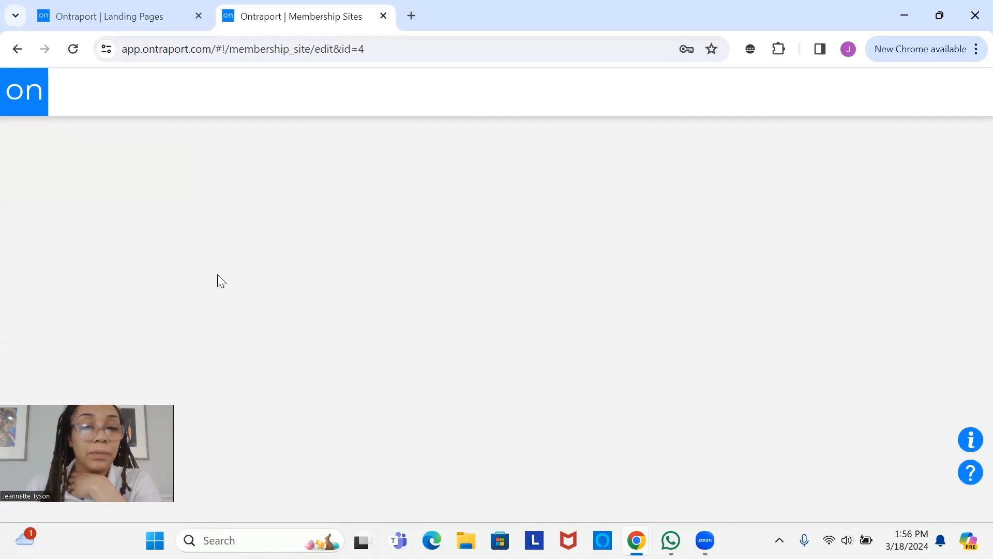
scroll(836, 235, "down", 1)
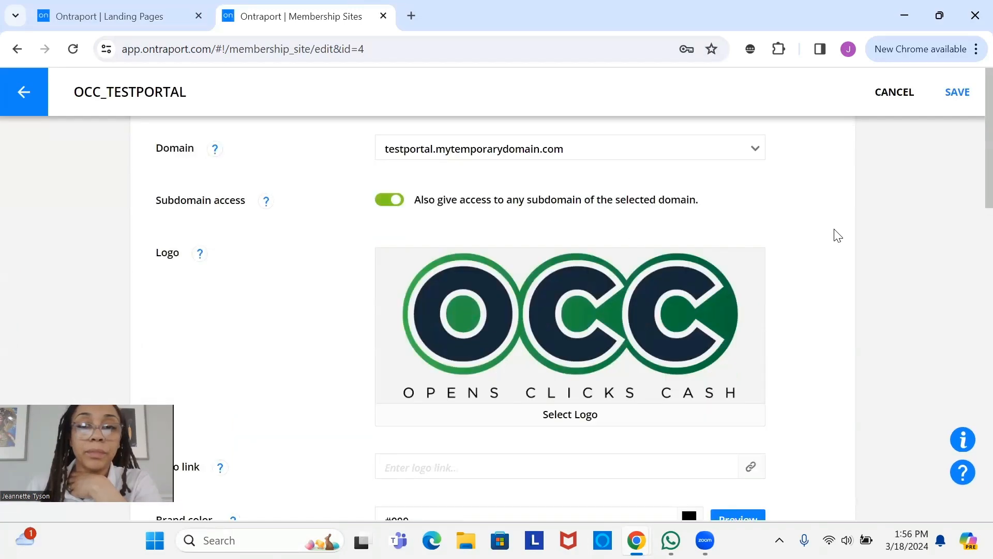
scroll(836, 231, "down", 15)
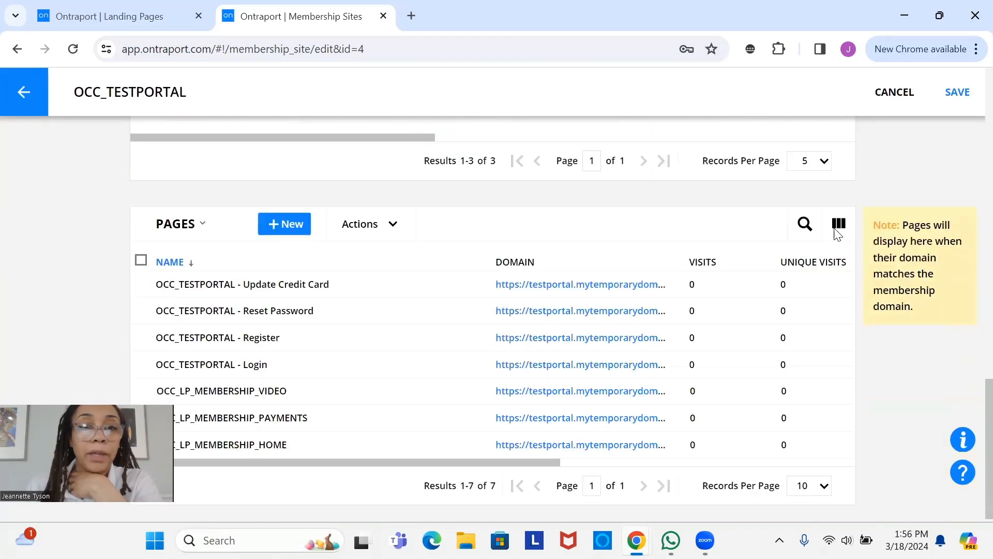
scroll(838, 234, "up", 6)
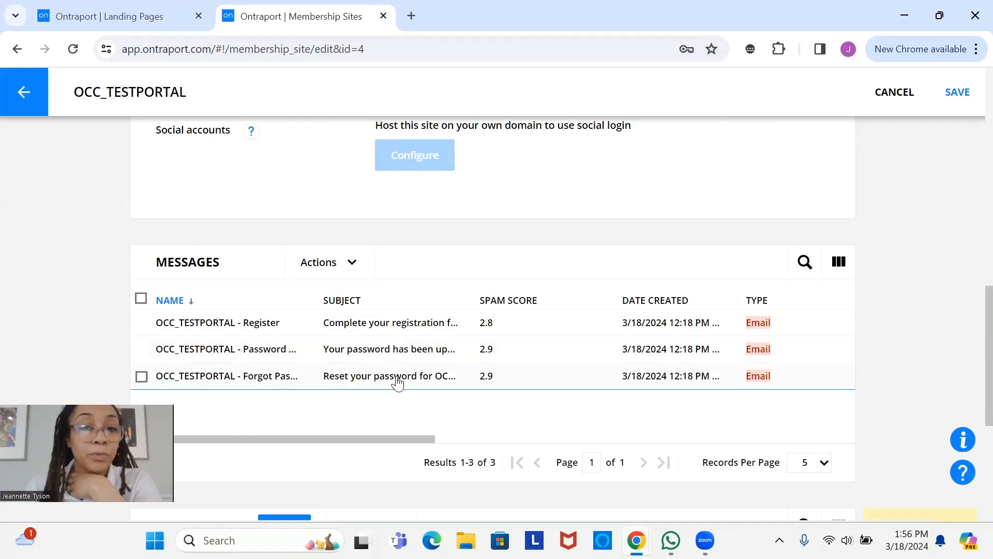
scroll(409, 393, "down", 4)
scroll(410, 393, "down", 1)
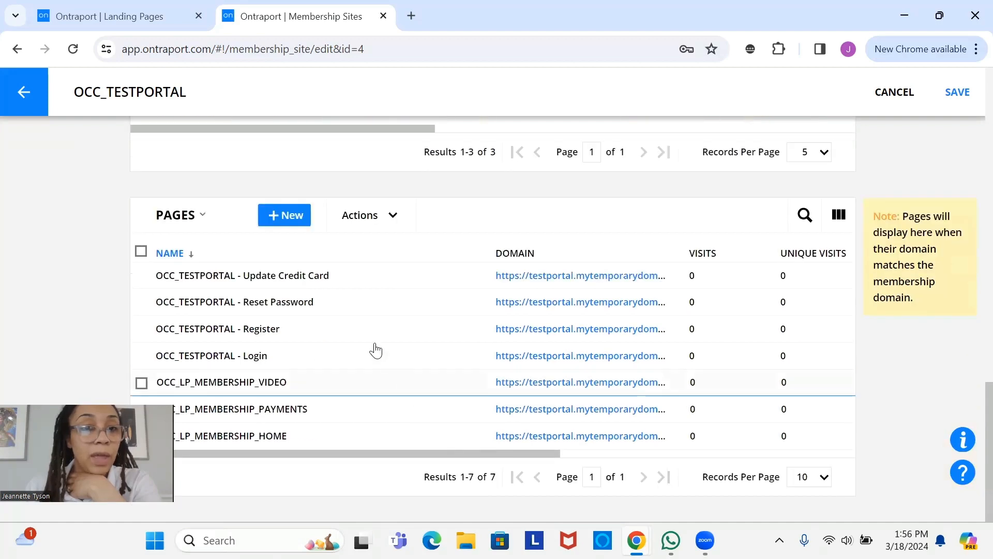
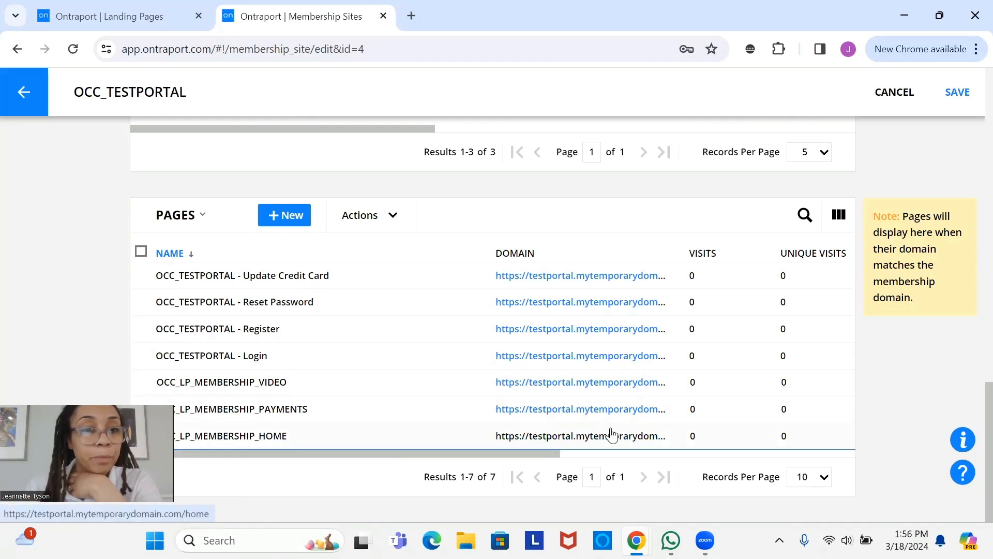
- Copy the Login page's testportal address from the OCC_TESTPORTAL Pages list
right_click(522, 355)
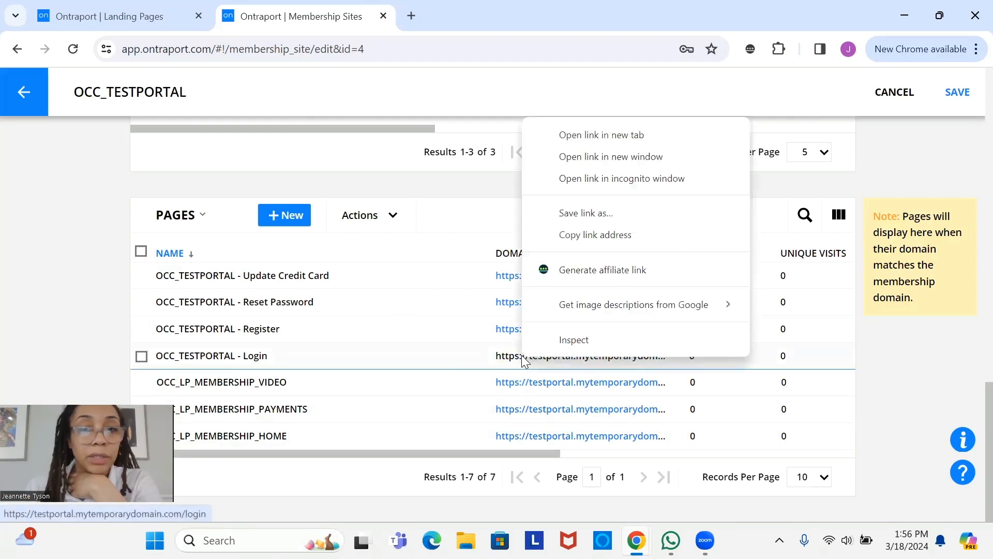
left_click(644, 239)
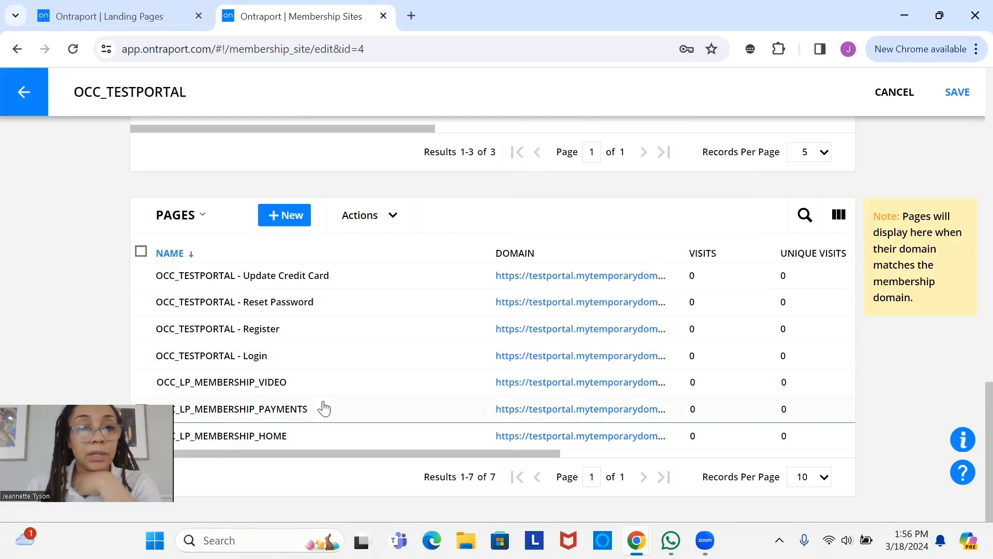
- Link the header's Log Out button to the copied testportal login page address
left_click(149, 10)
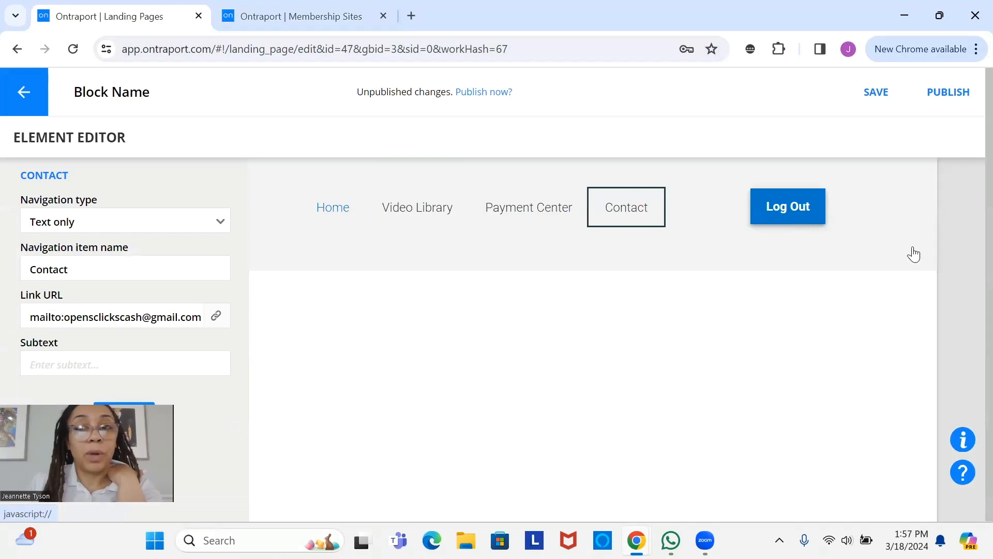
left_click(781, 217)
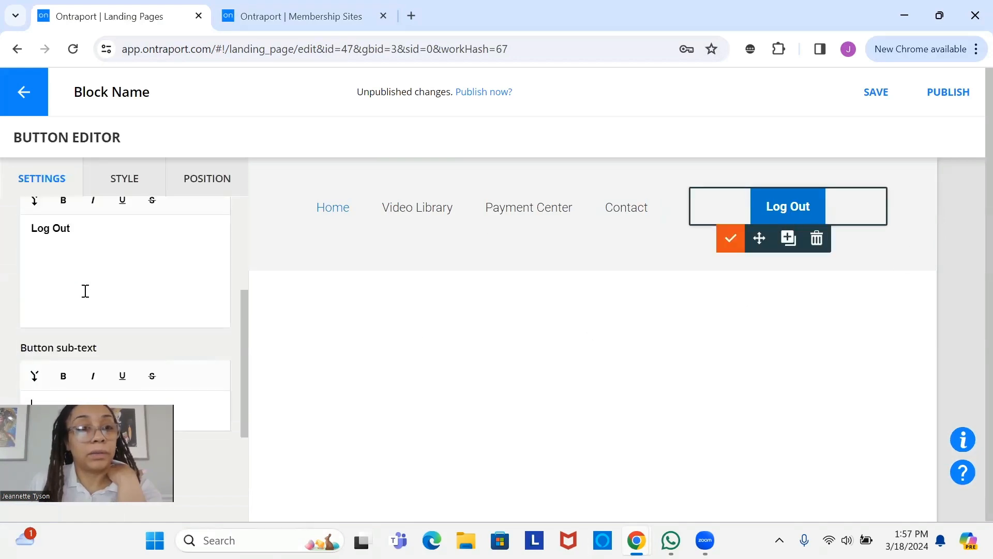
left_click(138, 218)
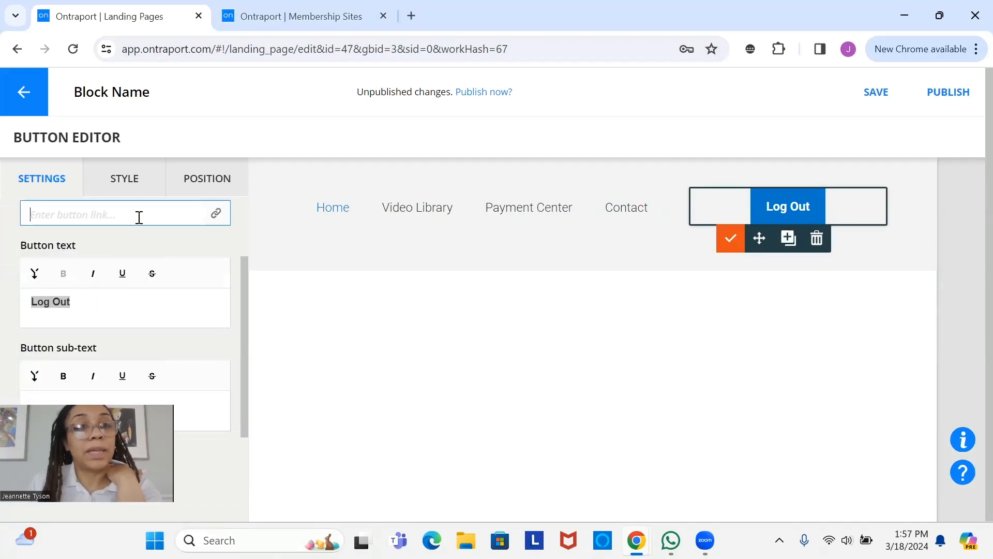
right_click(166, 224)
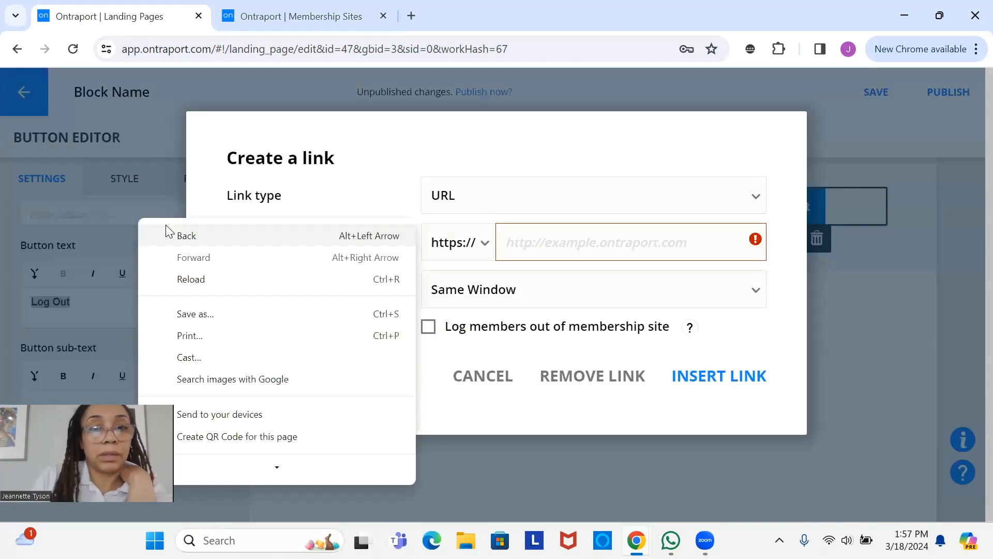
left_click(556, 253)
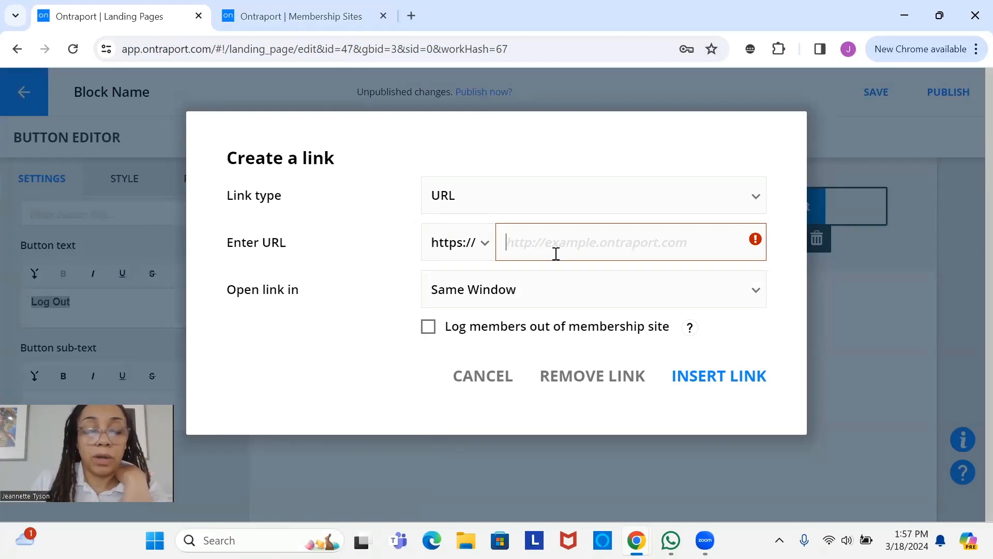
key("ctrl+v")
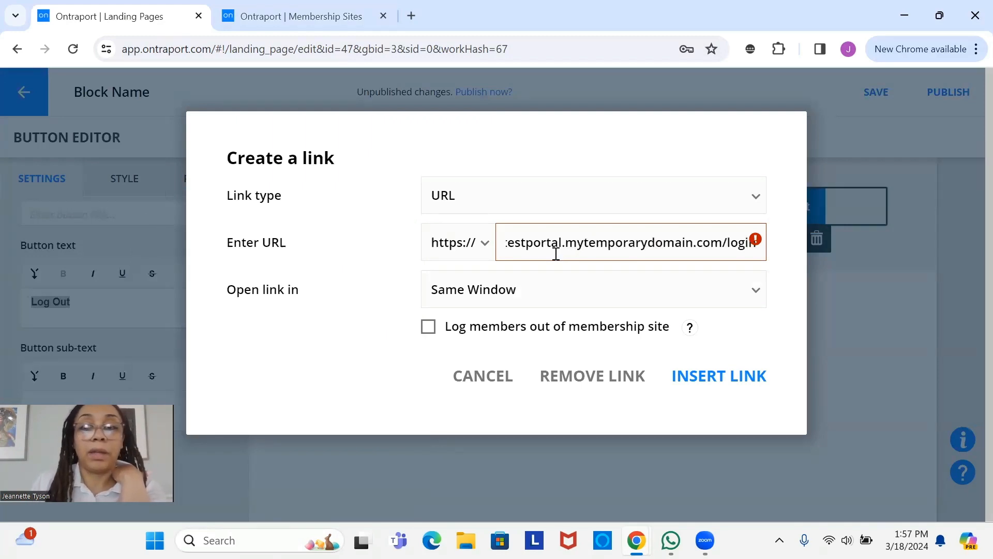
left_click(746, 384)
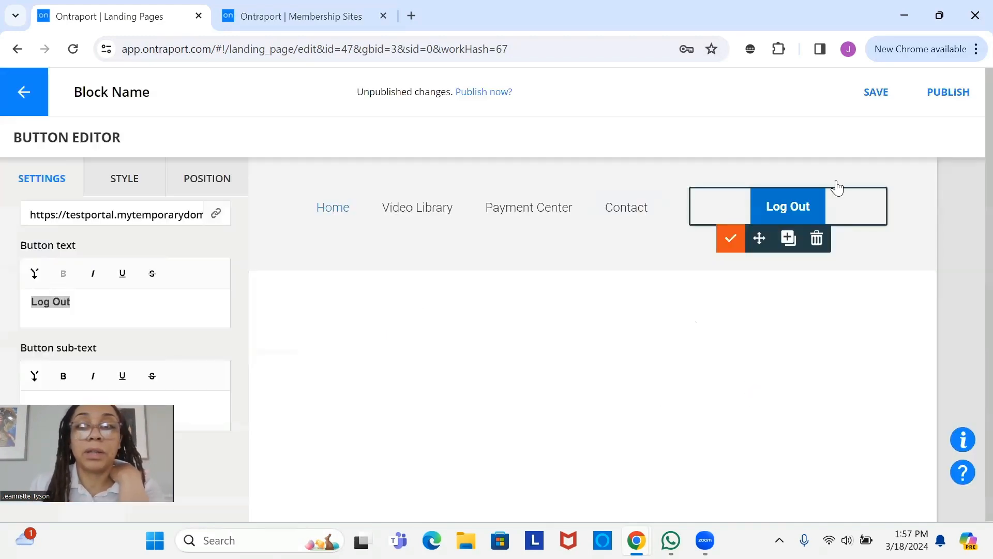
- Save the header global block and publish the change to the page
left_click(876, 96)
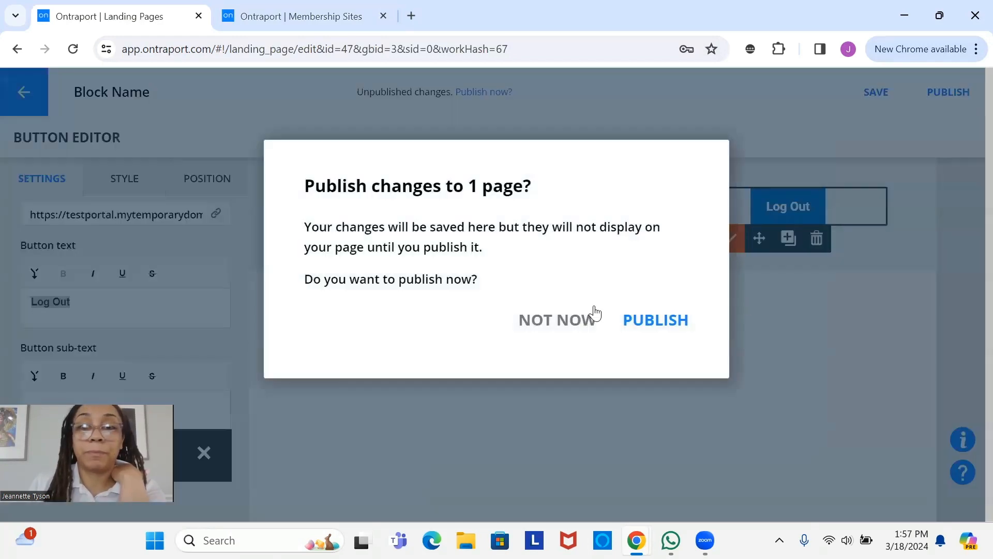
left_click(661, 329)
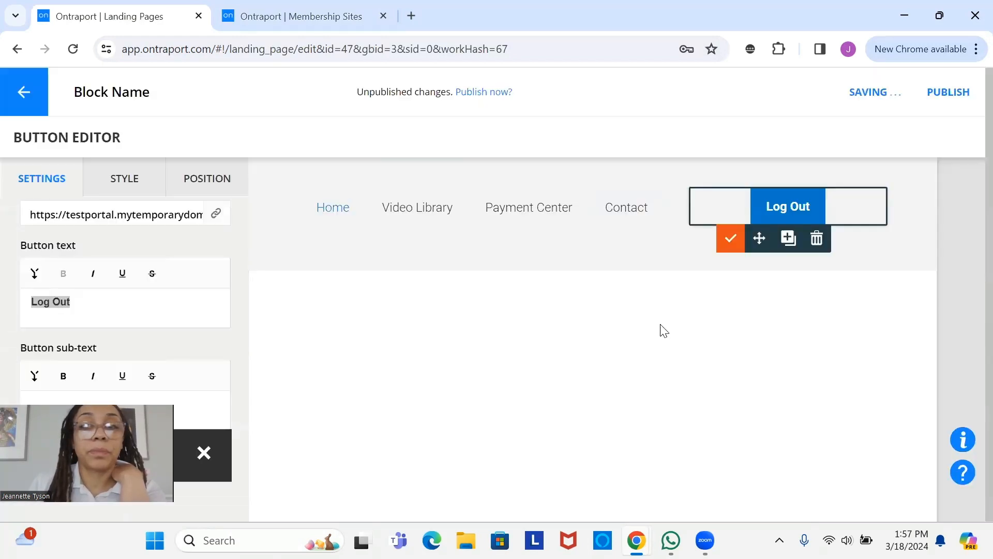
left_click(730, 239)
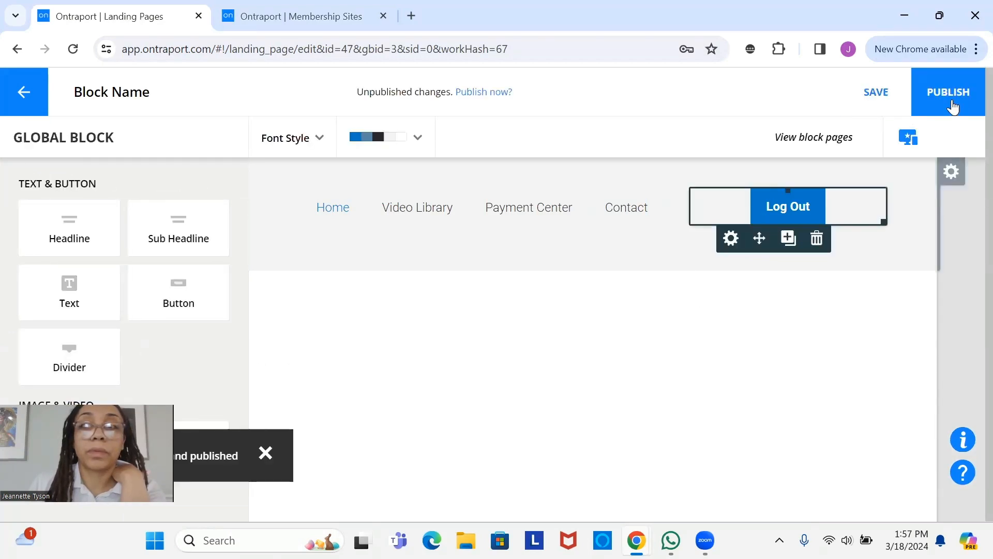
left_click(949, 92)
left_click(676, 320)
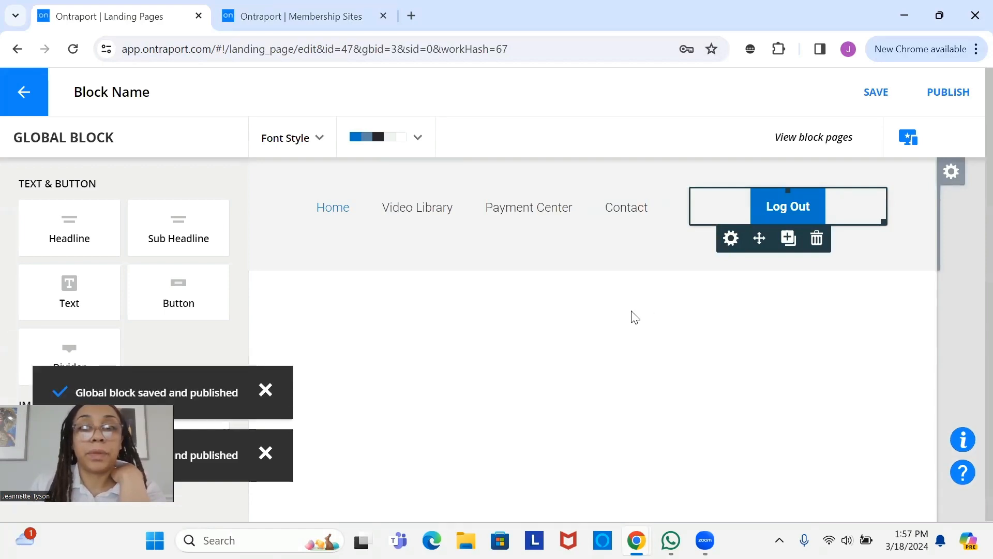
- Save and republish OCC_LP_MEMBERSHIP_HOME on the testportal domain with the updated header
left_click(26, 100)
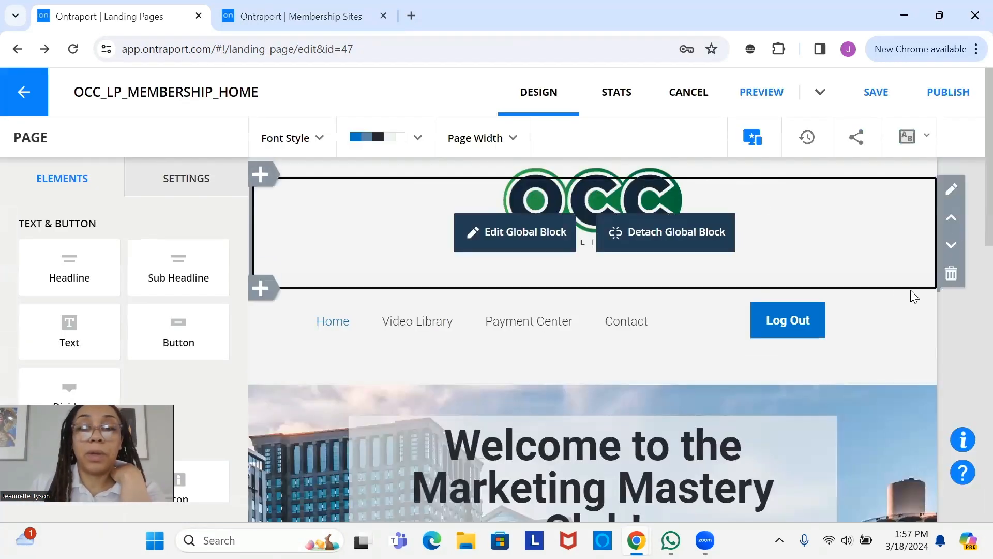
left_click(943, 98)
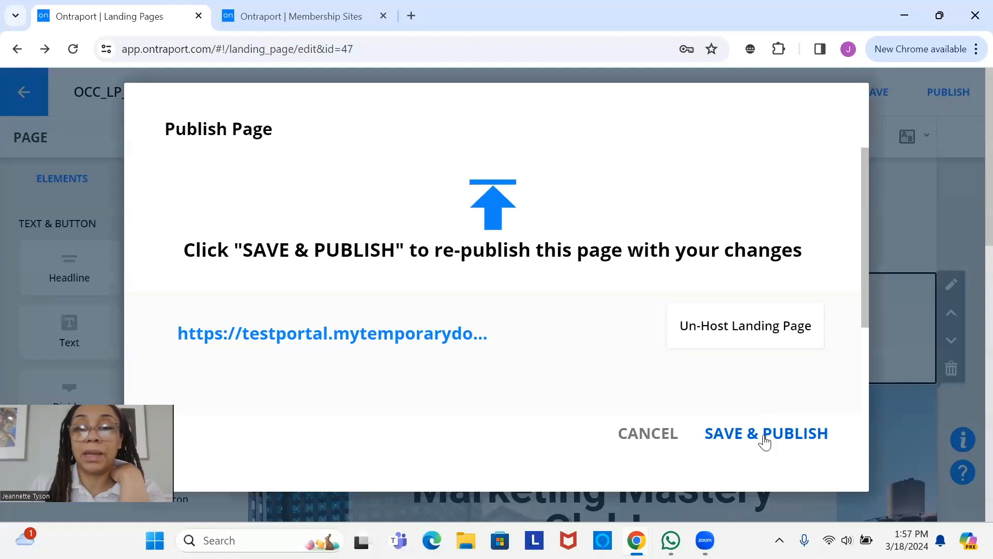
left_click(765, 441)
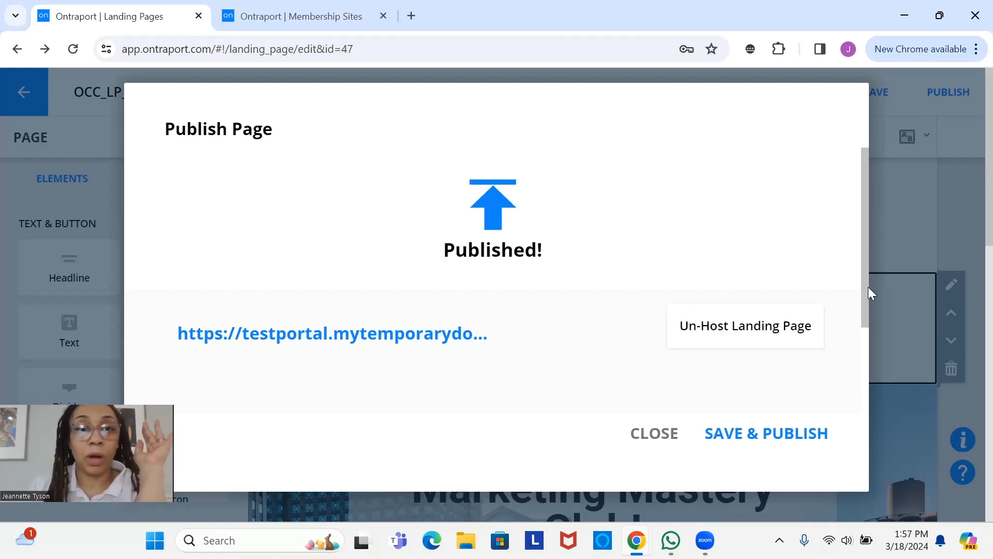
left_click(653, 439)
- Insert the global navigation block below the logo on OCC_LP_MEMBERSHIP_VIDEO
left_click(44, 103)
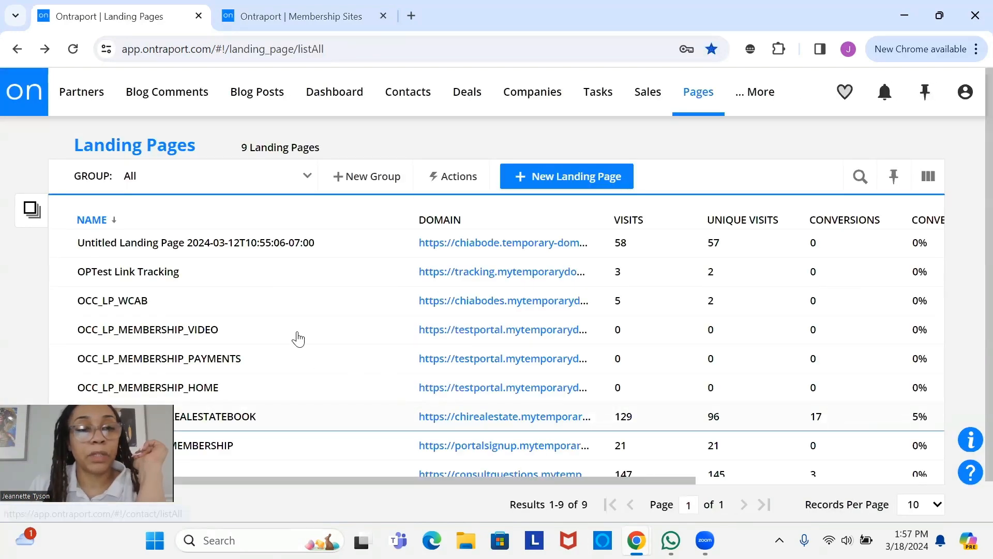
left_click(162, 334)
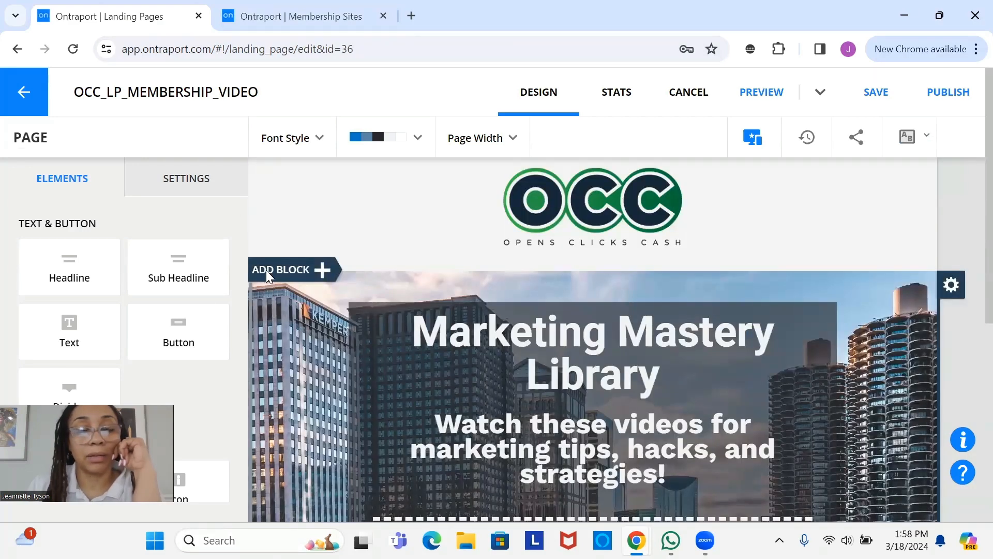
left_click(266, 270)
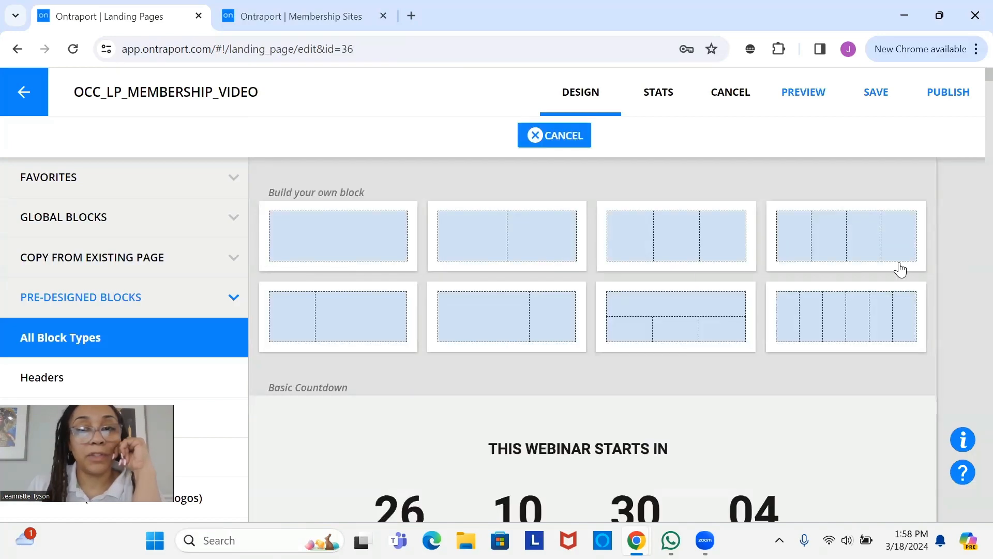
left_click(53, 223)
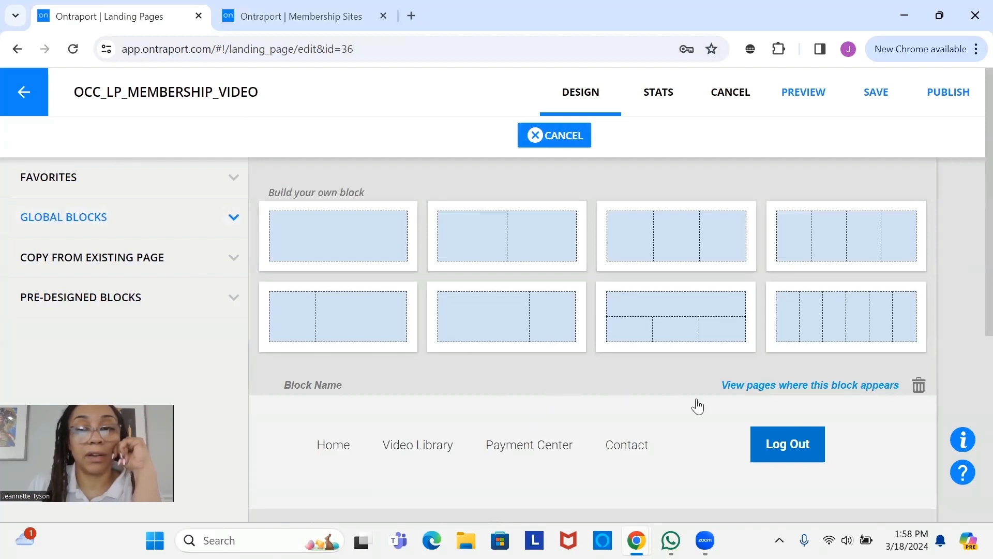
left_click(675, 439)
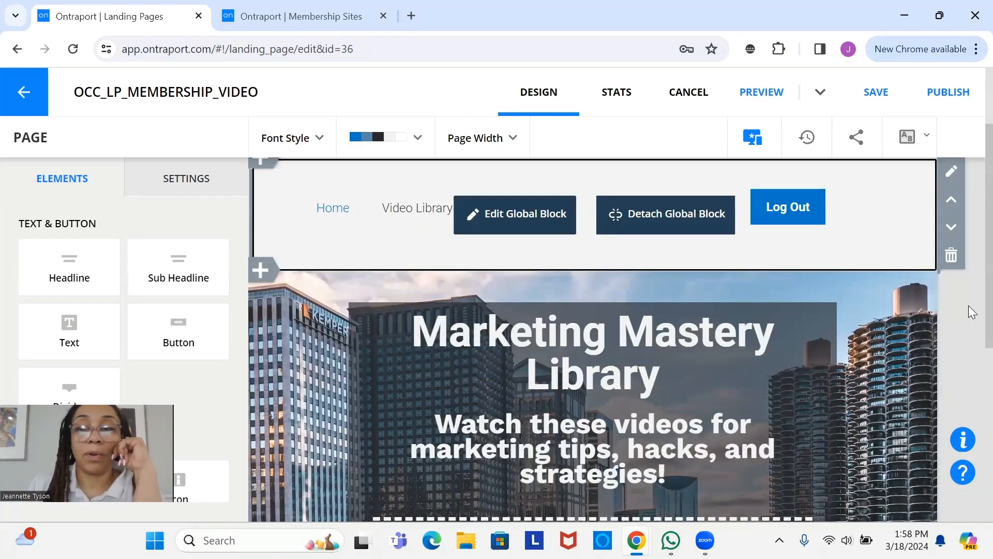
scroll(971, 311, "up", 2)
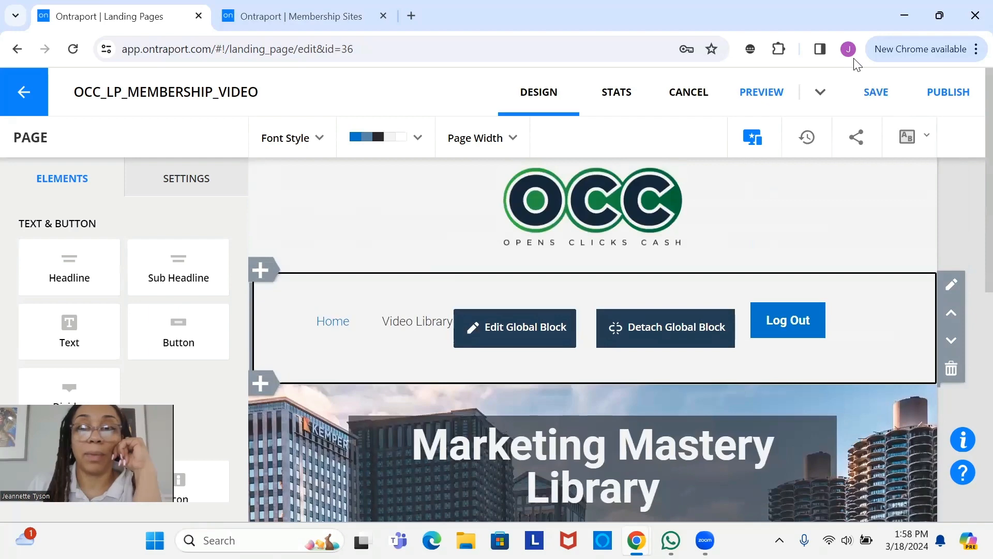
- Save and republish the OCC_LP_MEMBERSHIP_VIDEO page
left_click(877, 92)
left_click(943, 98)
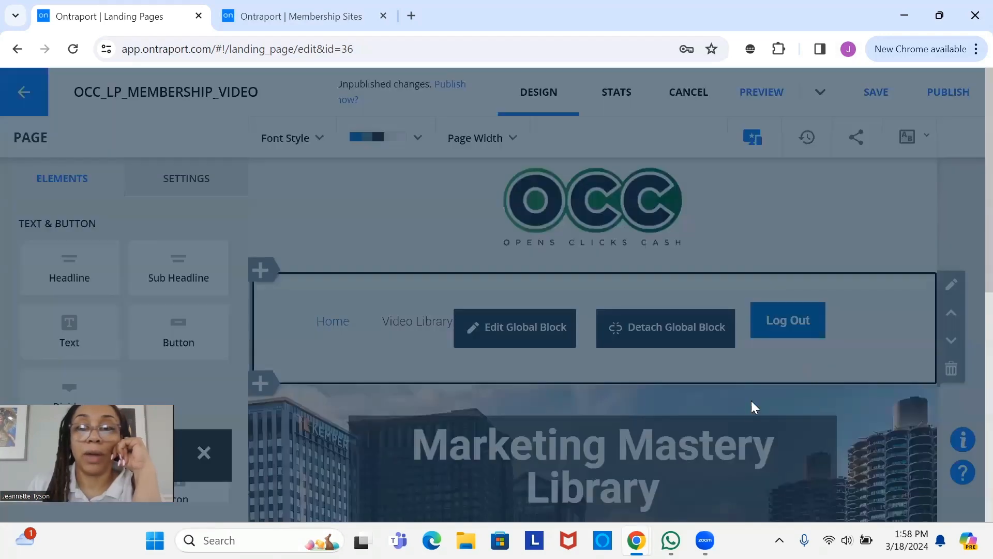
left_click(773, 437)
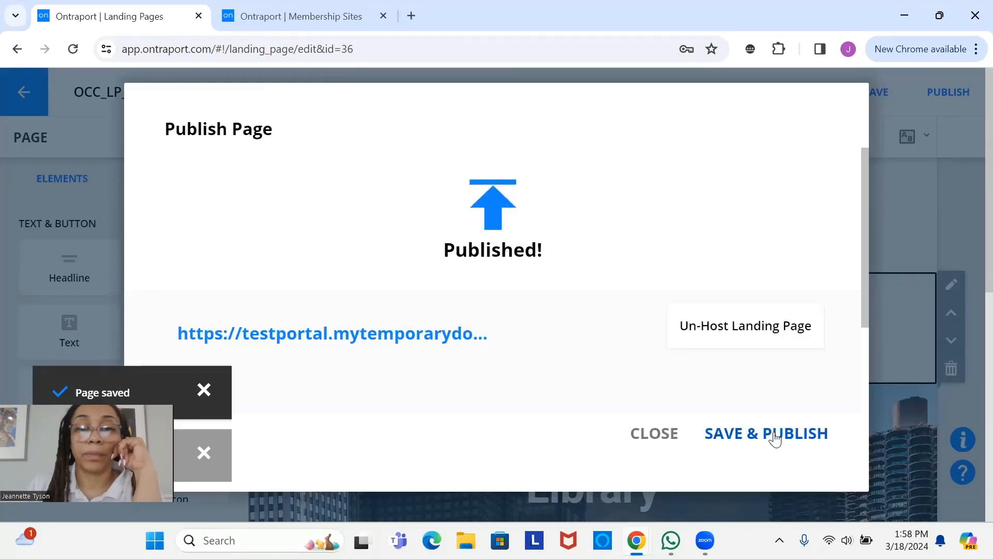
left_click(656, 436)
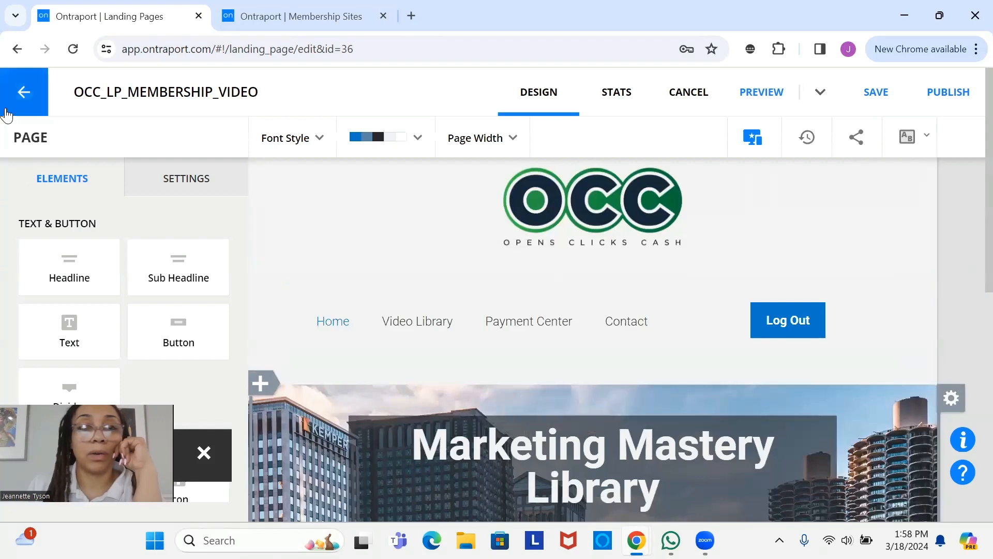
- Add the Home / Video Library / Log Out global block above the OCC_LP_MEMBERSHIP_PAYMENTS welcome heading
left_click(25, 93)
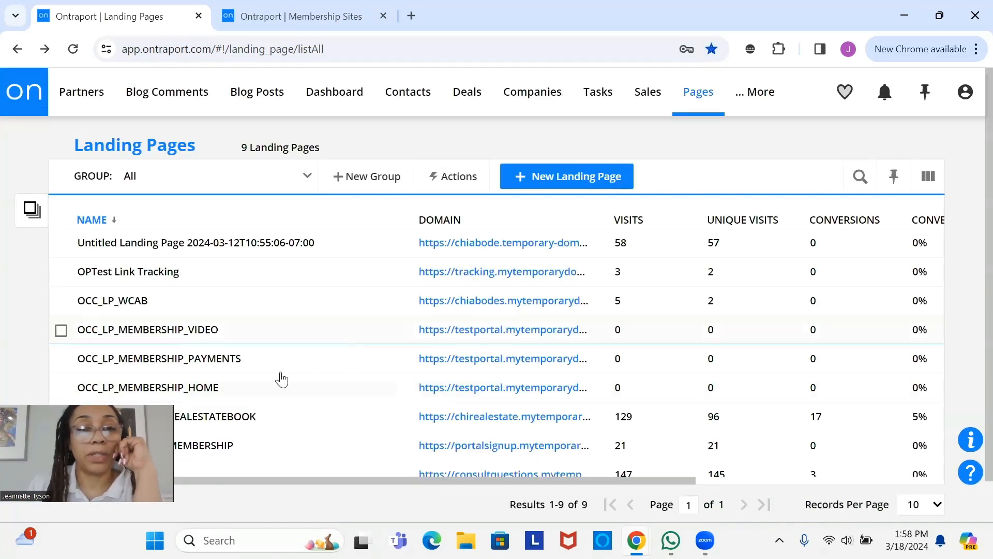
left_click(215, 361)
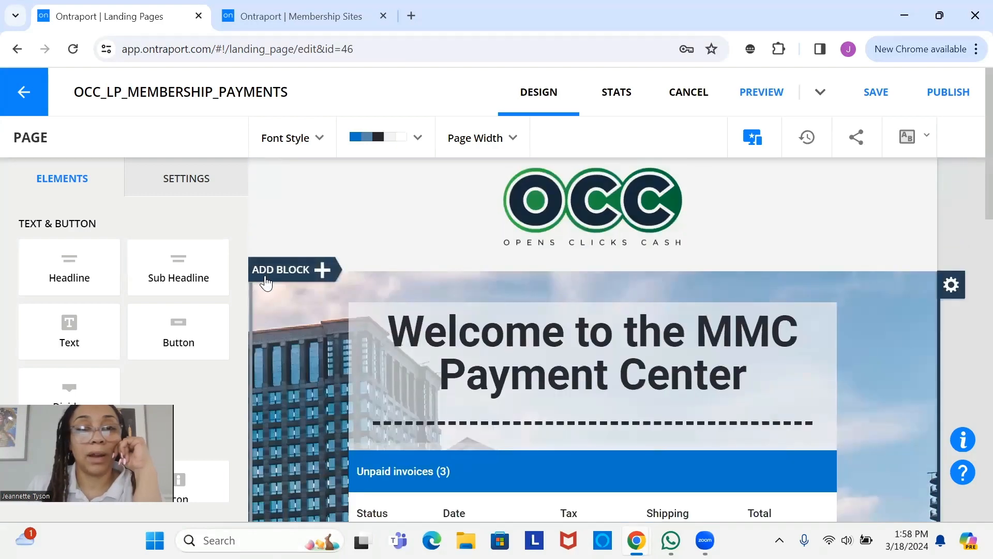
left_click(266, 280)
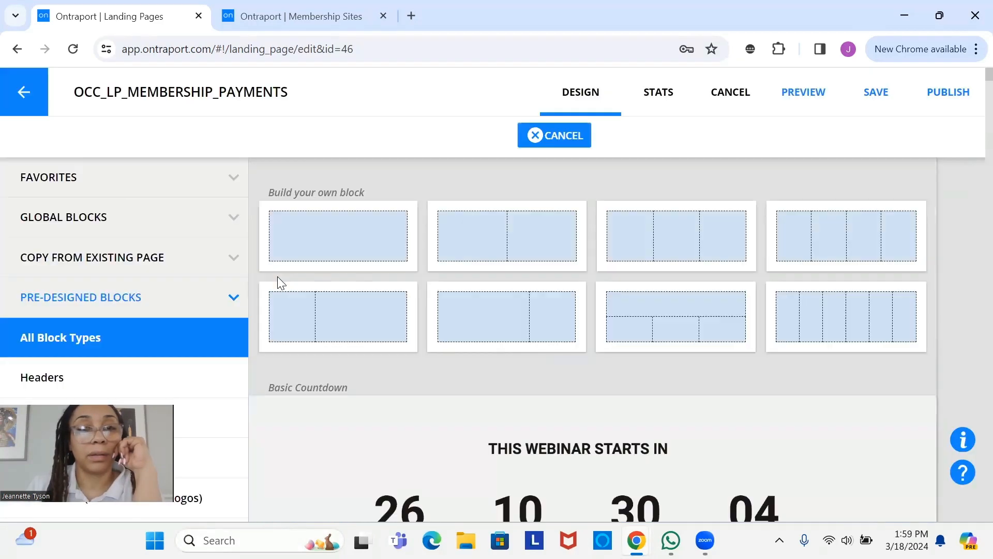
left_click(160, 236)
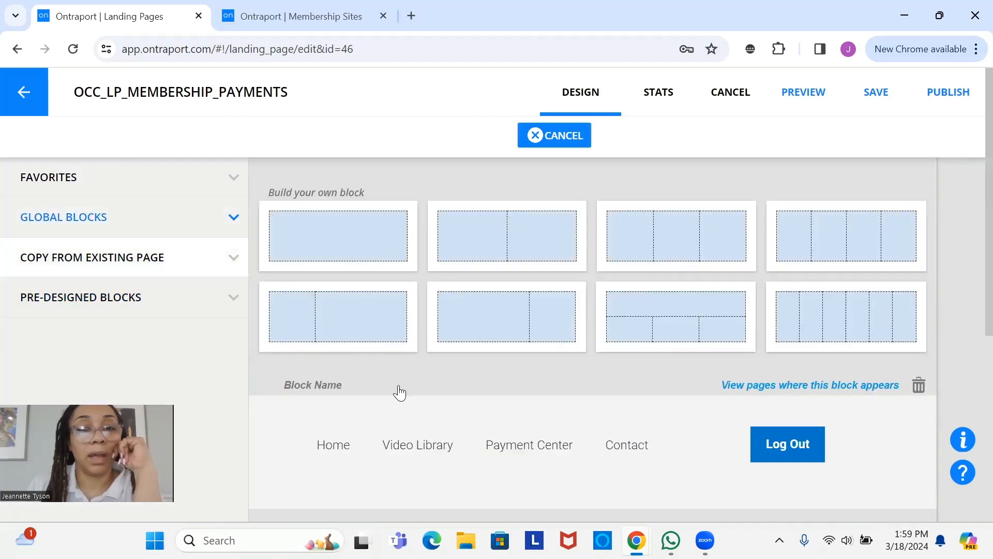
left_click(474, 464)
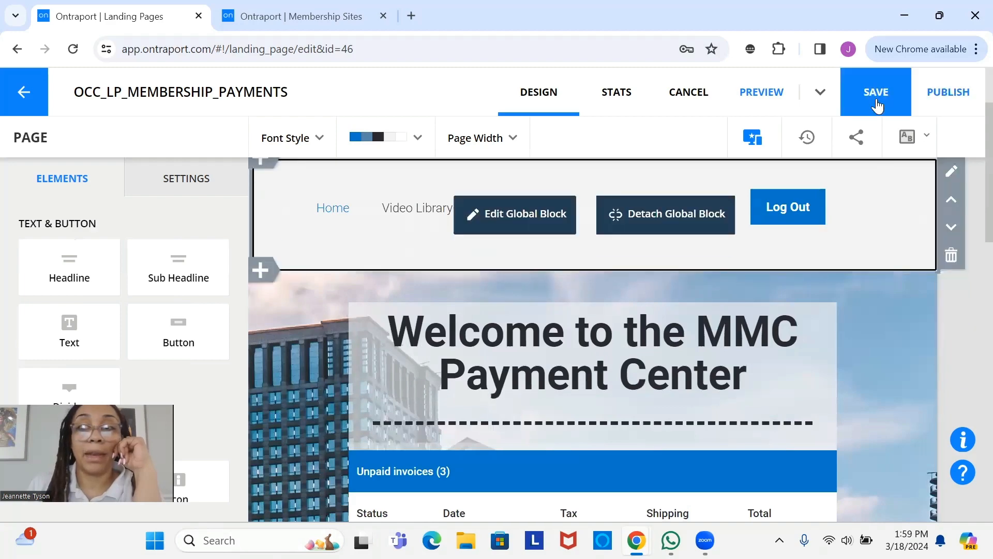
- Save OCC_LP_MEMBERSHIP_PAYMENTS and republish it with Save & Publish
left_click(878, 105)
left_click(963, 108)
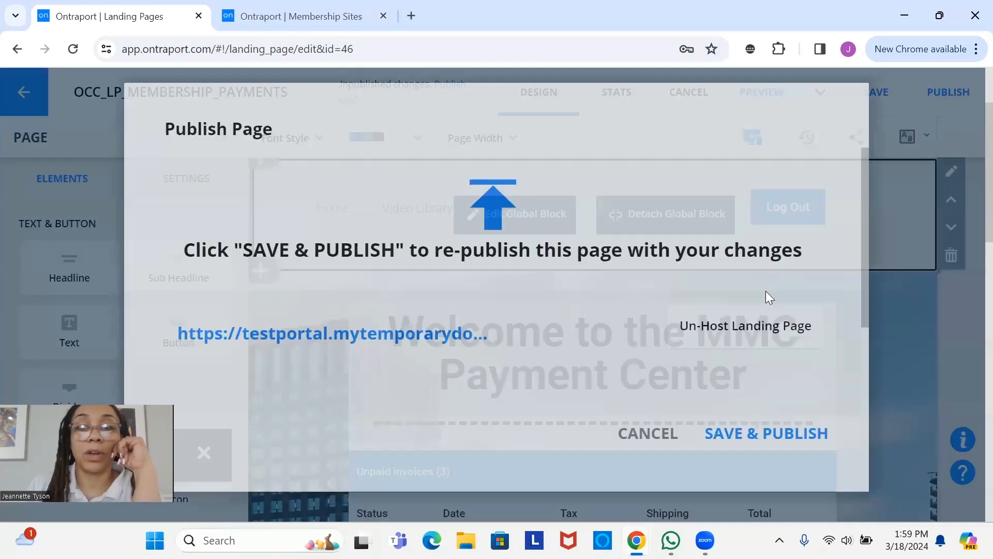
left_click(768, 438)
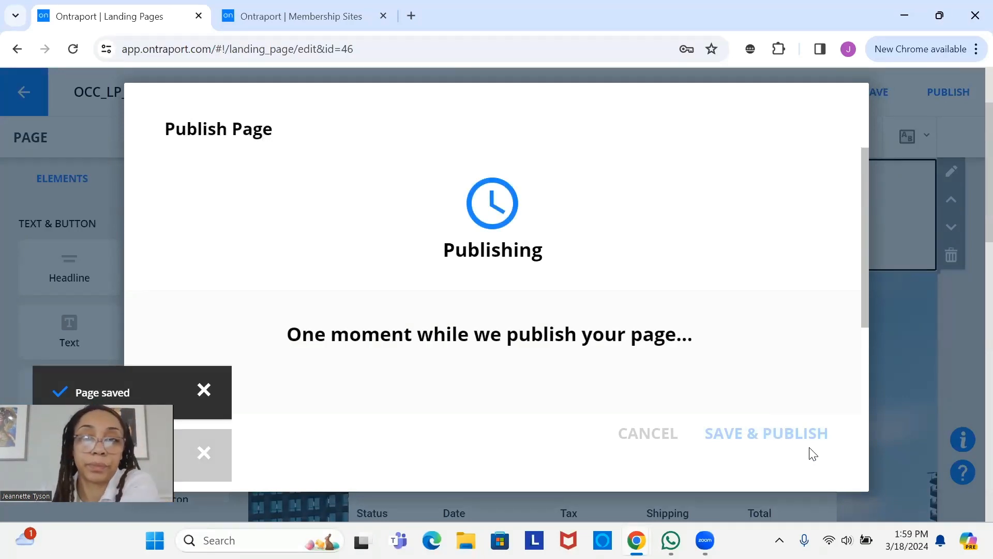
left_click(654, 434)
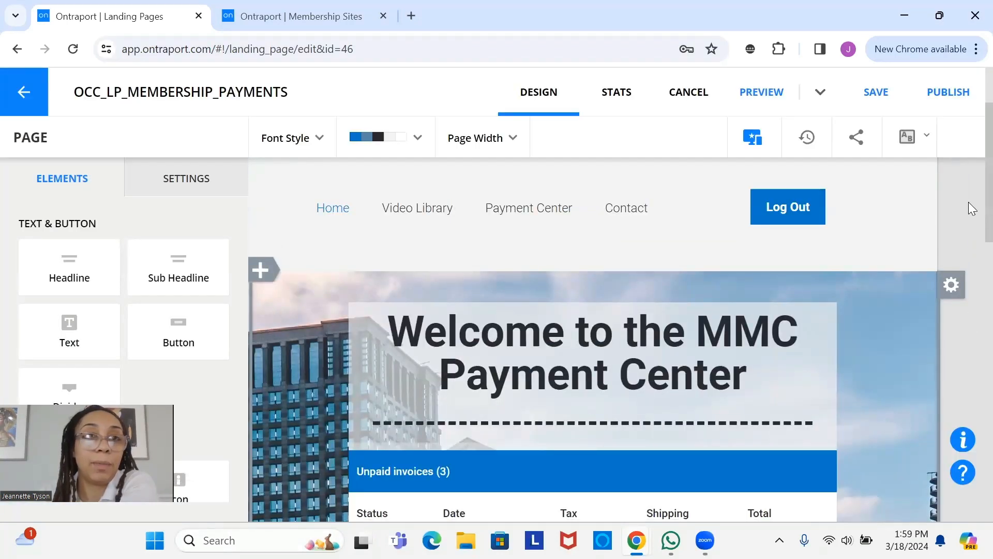
- Check the OCC logo header, save the payments page again, and return to Landing Pages
scroll(968, 202, "up", 2)
scroll(969, 184, "down", 1)
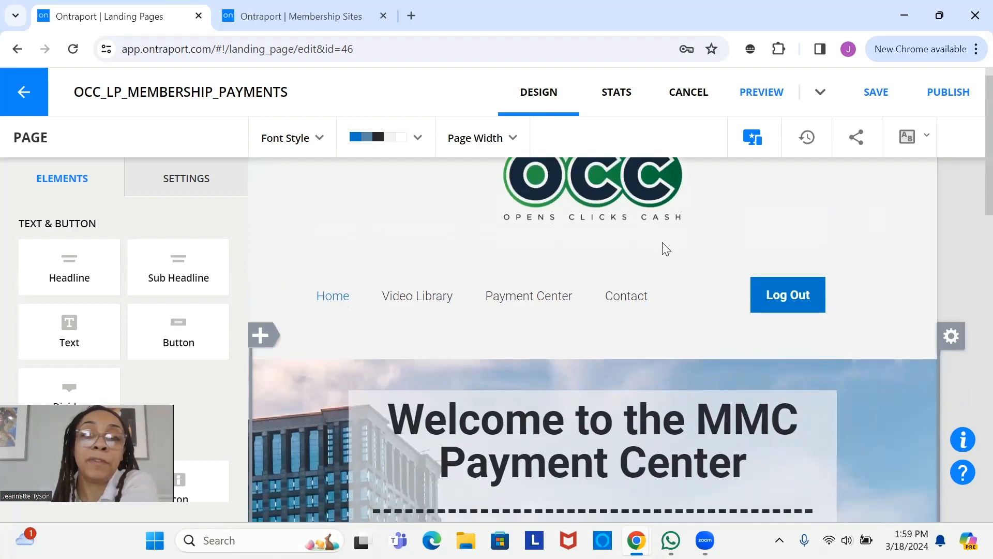
mouse_move(568, 337)
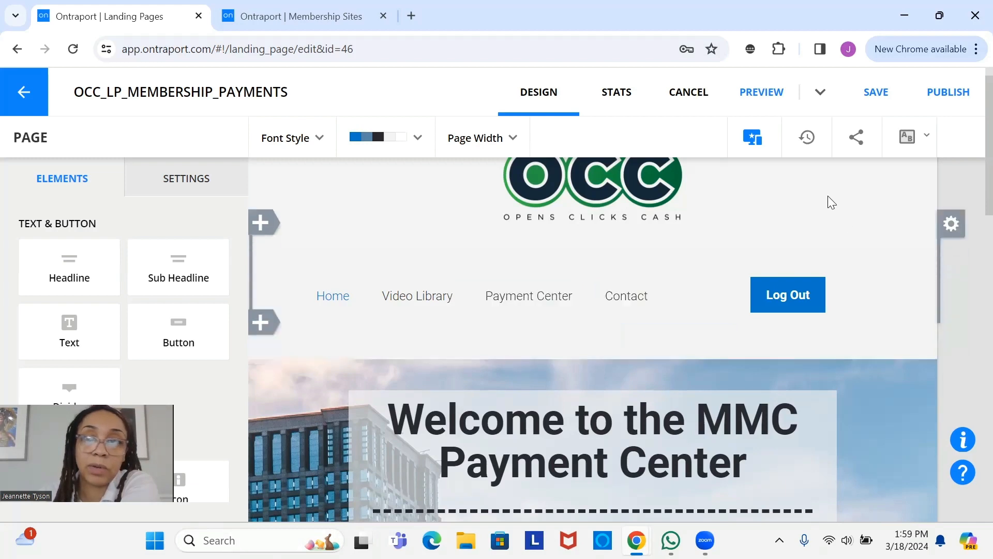
left_click(878, 100)
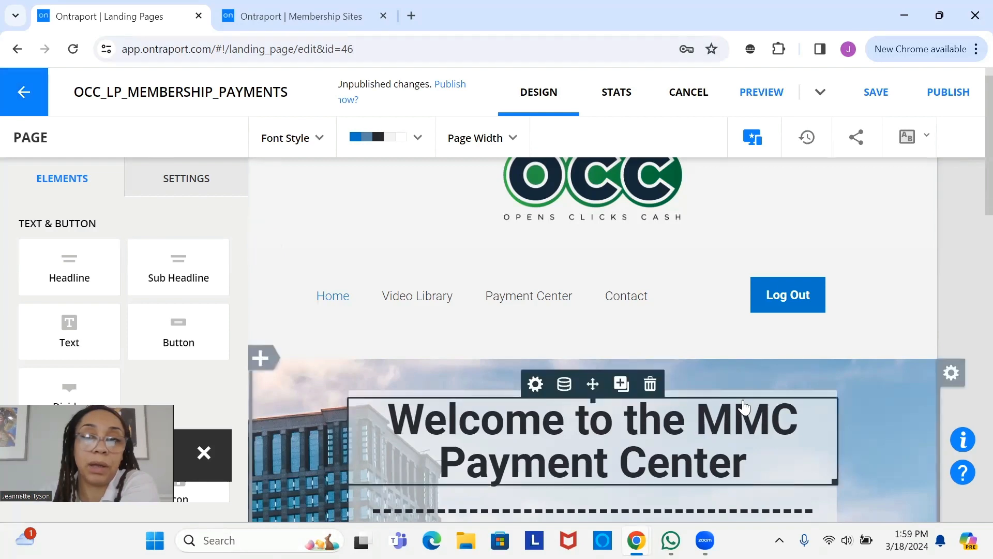
left_click(29, 103)
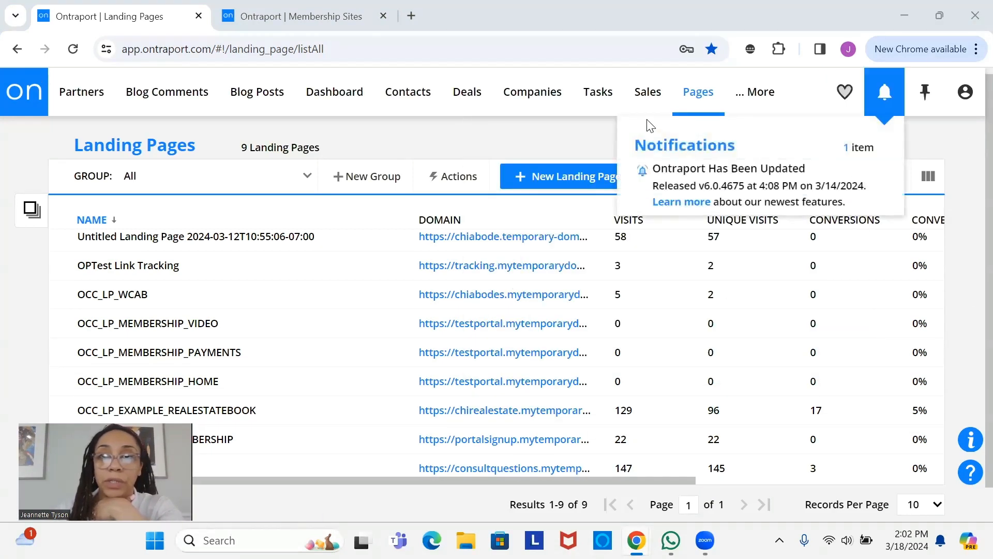
- Open OCC_TESTPORTAL from the Membership Sites list
mouse_move(701, 102)
left_click(735, 176)
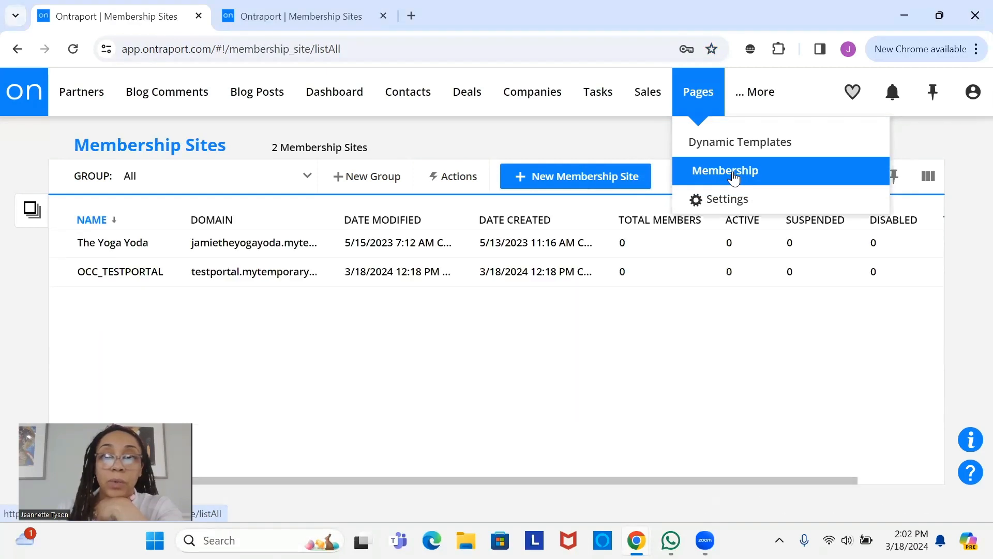
left_click(210, 277)
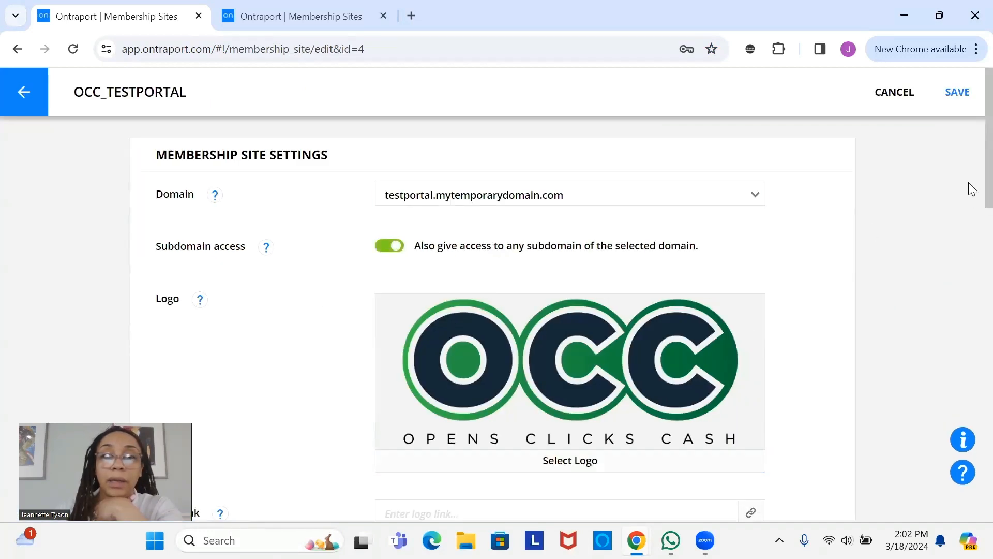
scroll(972, 188, "down", 6)
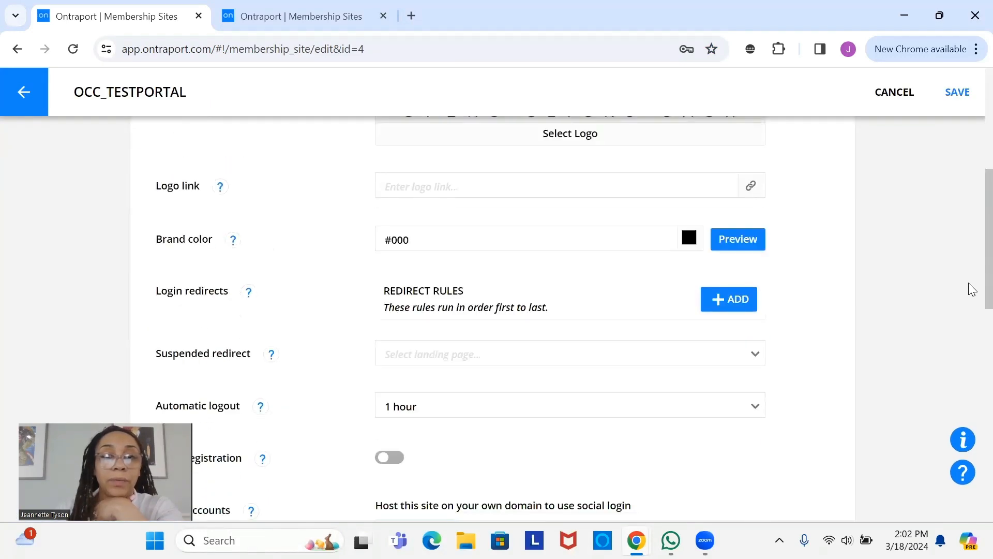
scroll(972, 290, "down", 3)
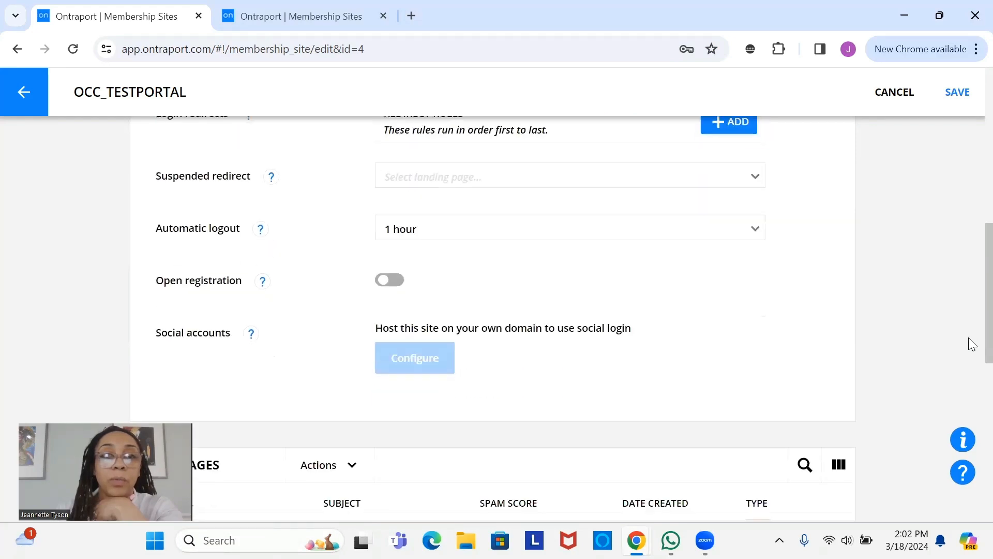
scroll(971, 332, "up", 1)
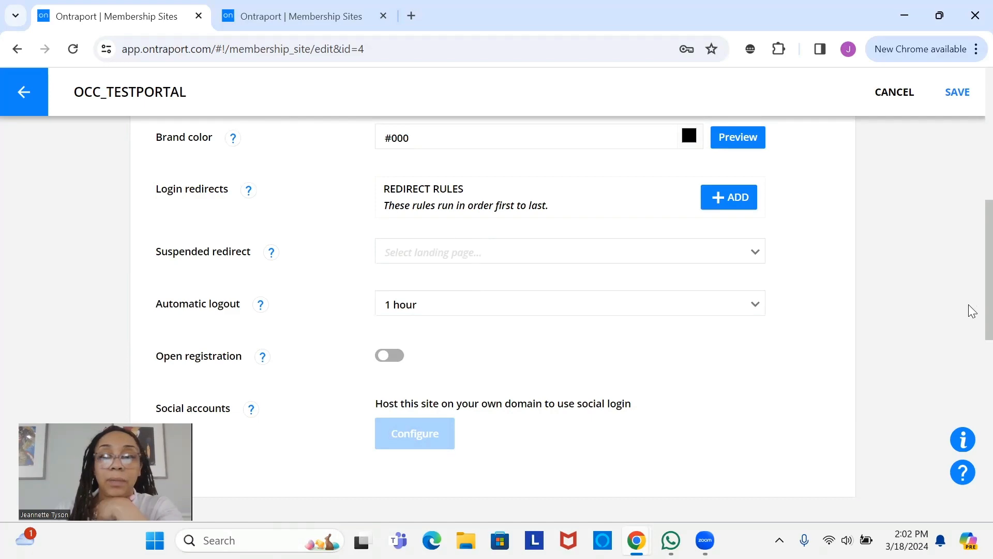
scroll(972, 269, "down", 10)
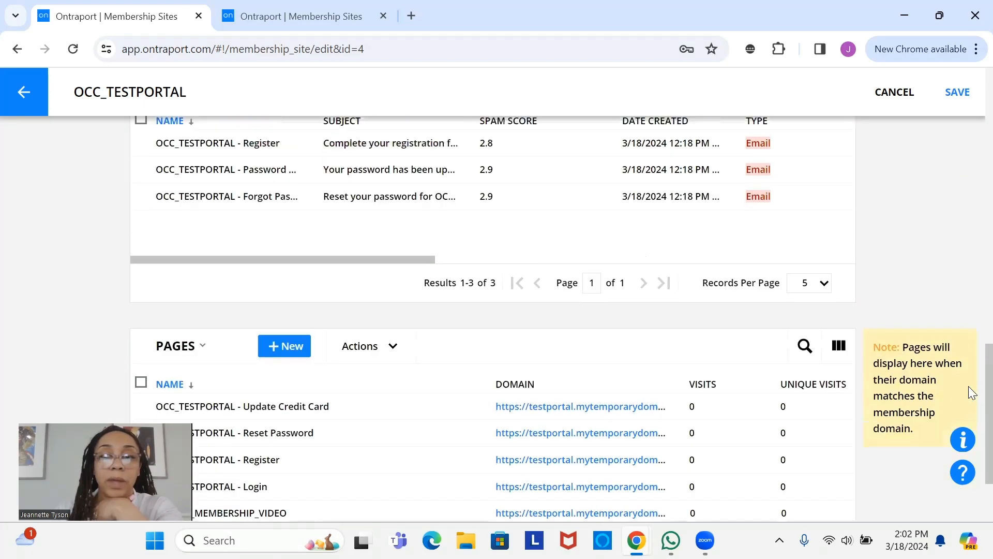
scroll(969, 317, "up", 10)
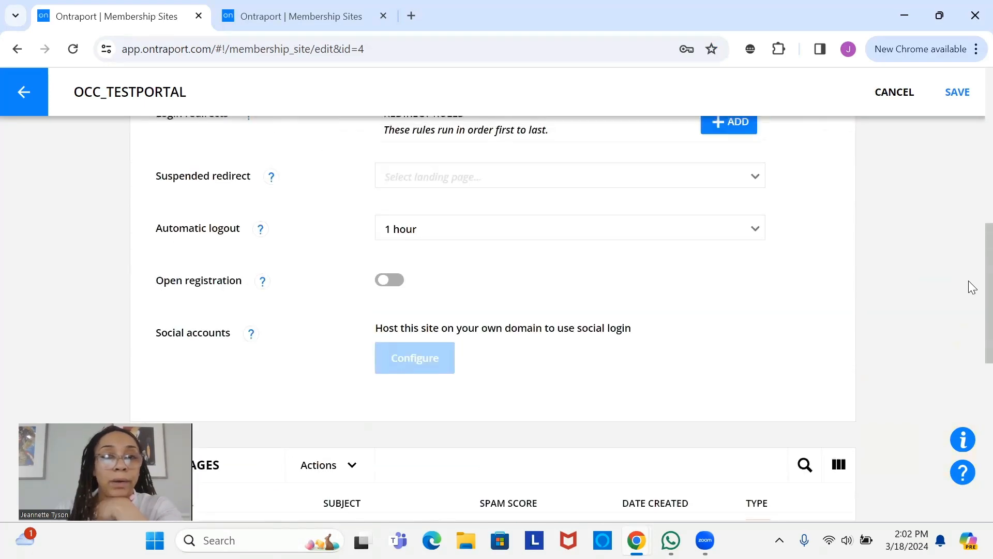
scroll(972, 269, "down", 5)
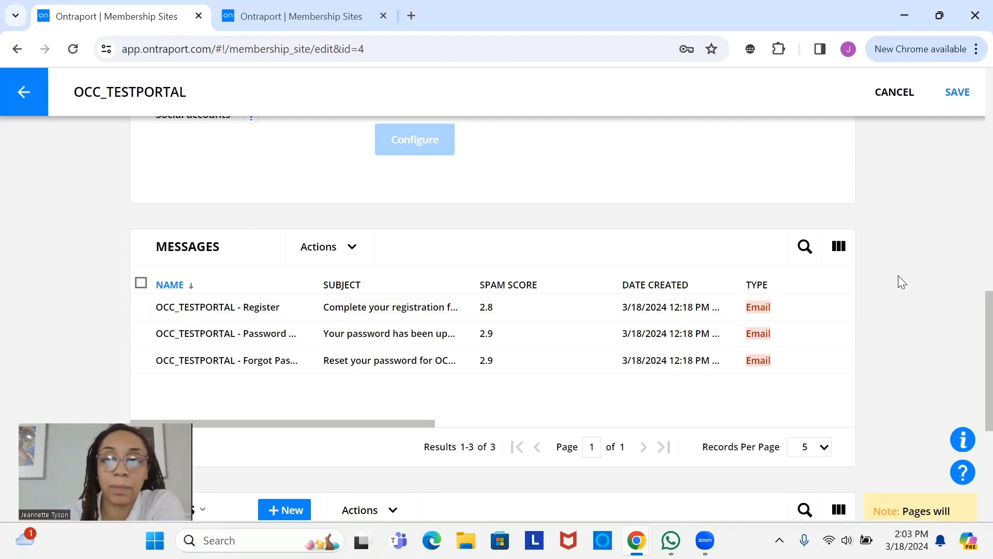
scroll(972, 380, "down", 5)
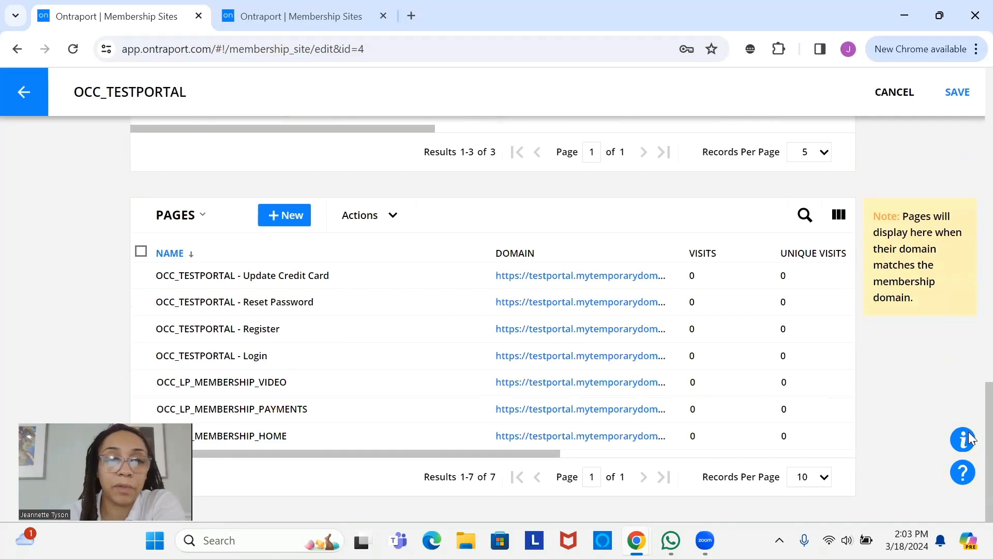
scroll(971, 440, "up", 3)
scroll(971, 458, "down", 3)
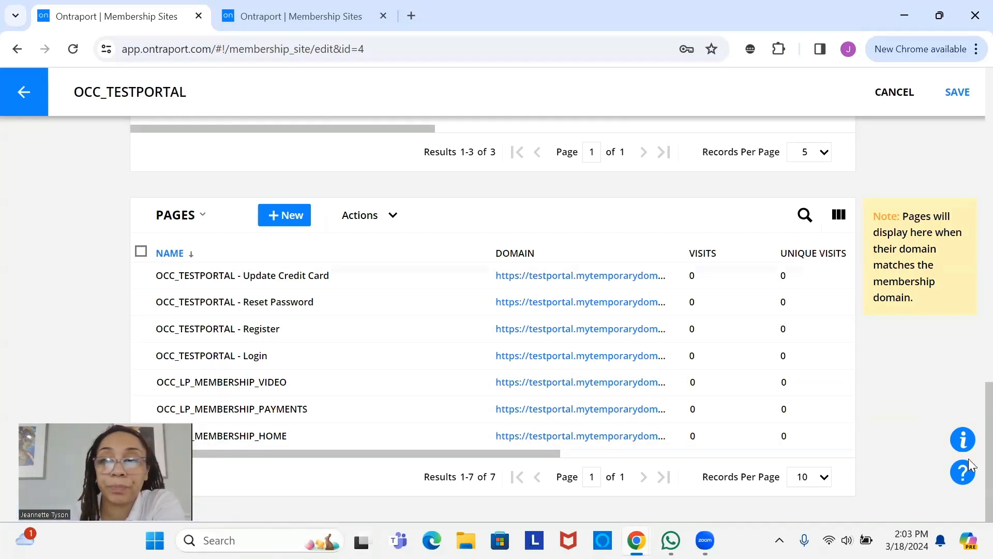
scroll(970, 453, "up", 15)
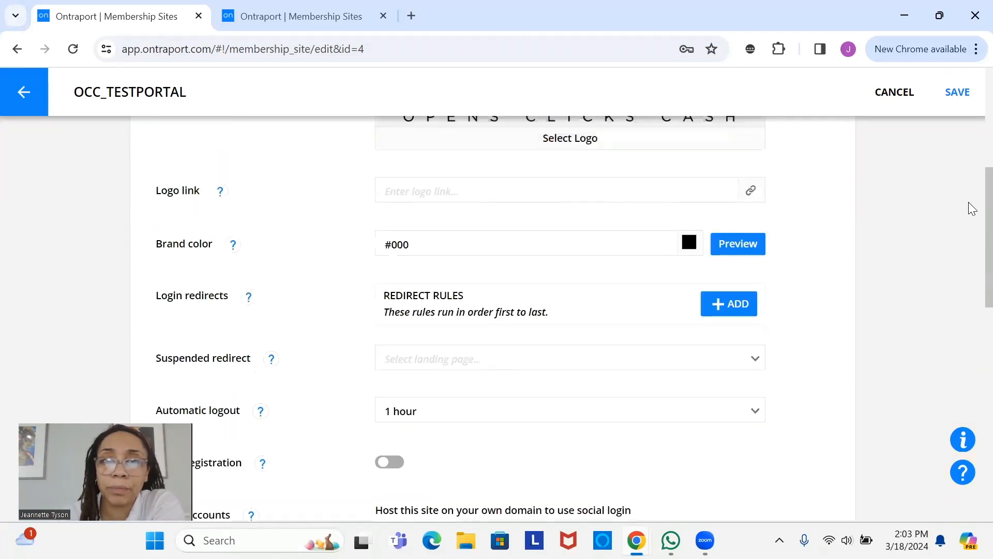
scroll(970, 264, "down", 5)
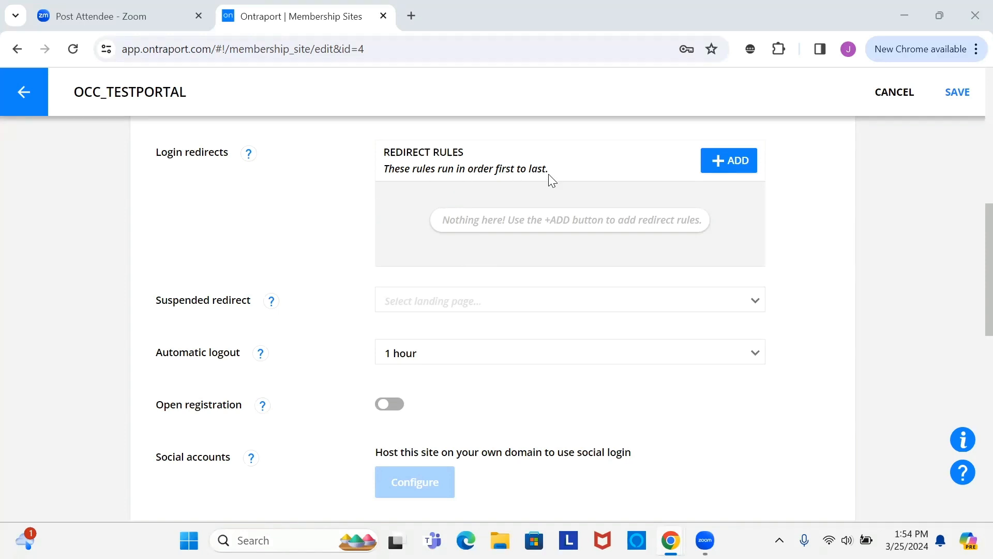
- Add a login redirect of type Ontraport page pointing to OCC_LP_MEMBERSHIP_HOME
left_click(747, 166)
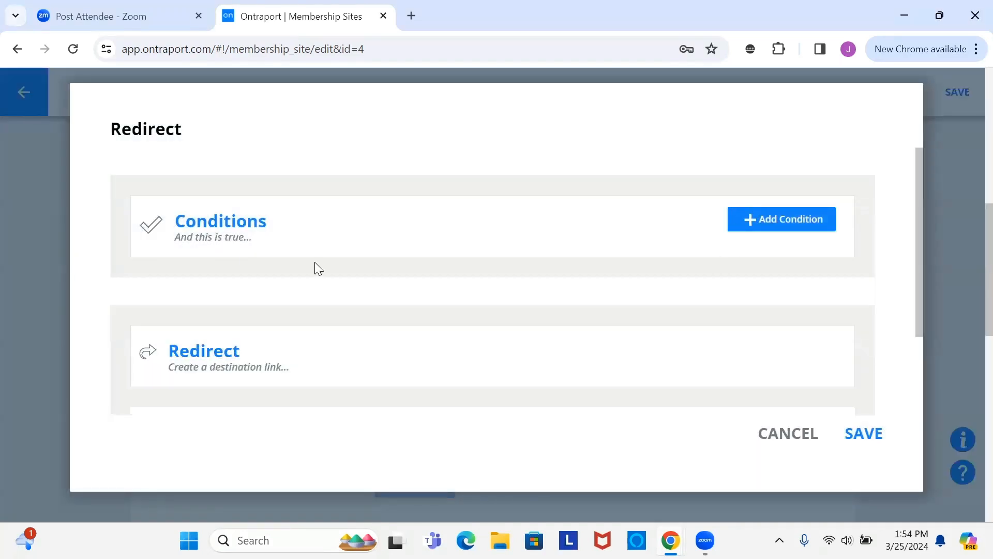
scroll(527, 345, "down", 2)
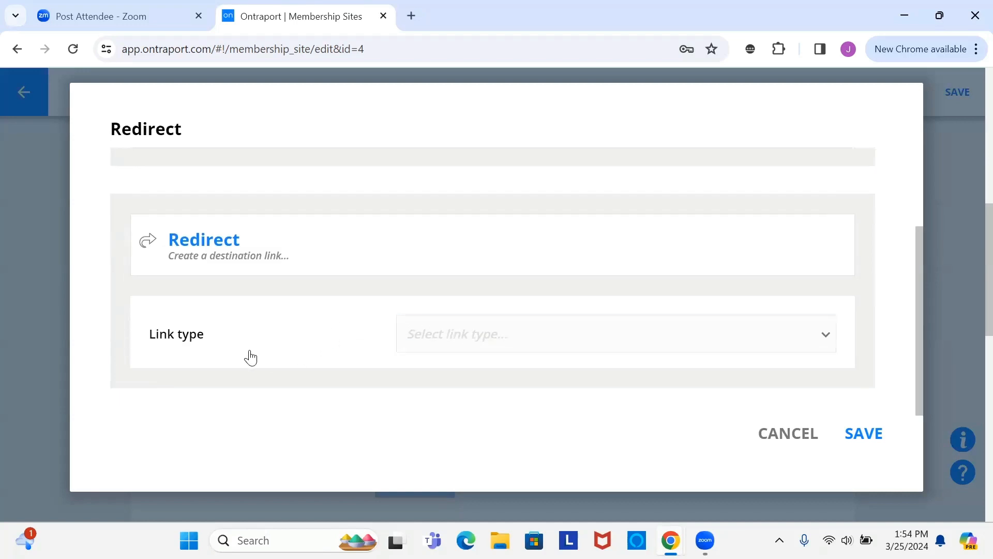
left_click(559, 341)
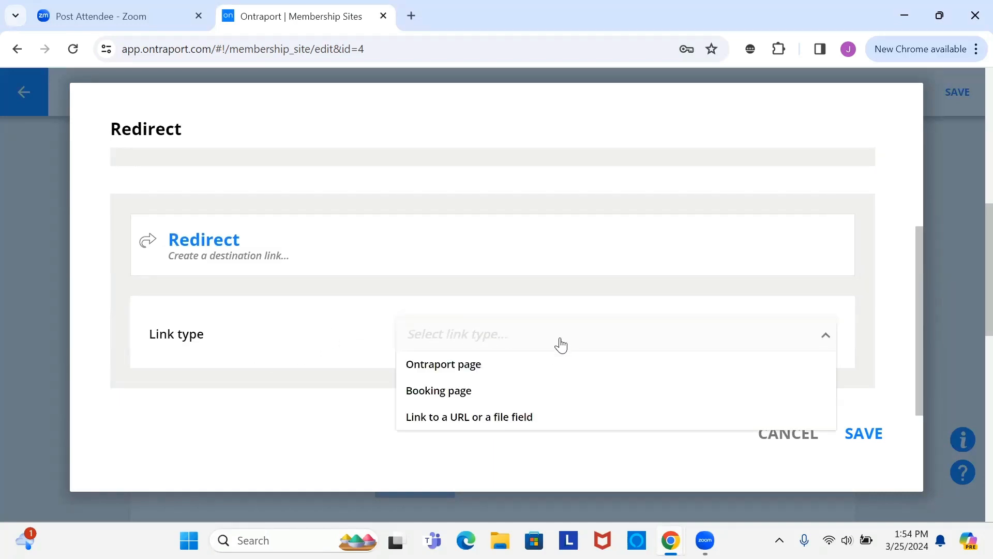
left_click(542, 372)
scroll(564, 368, "down", 1)
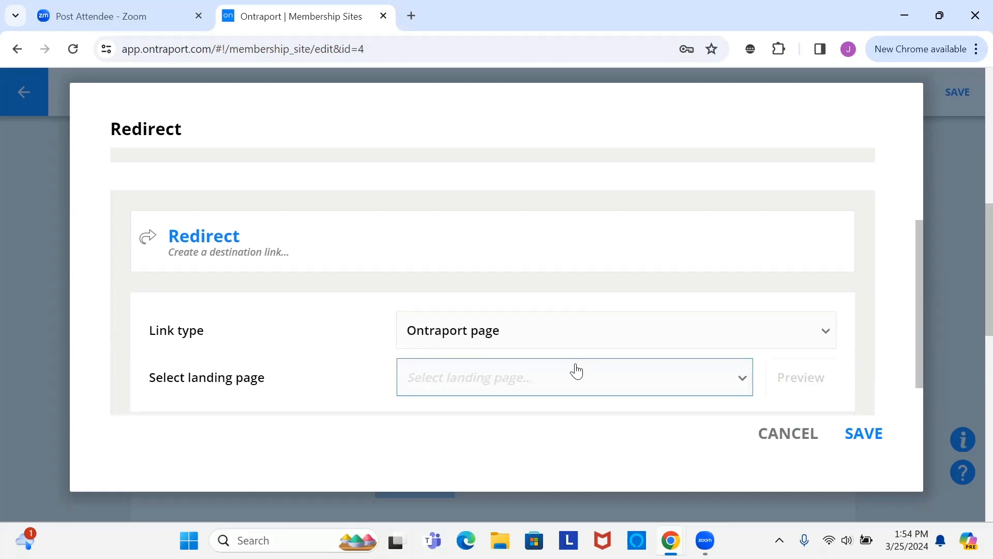
left_click(578, 343)
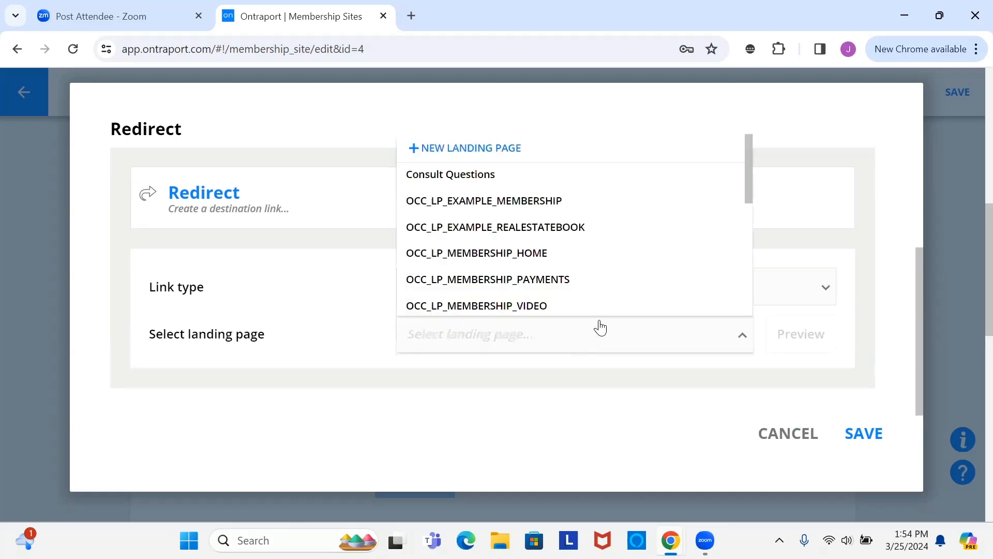
left_click(589, 259)
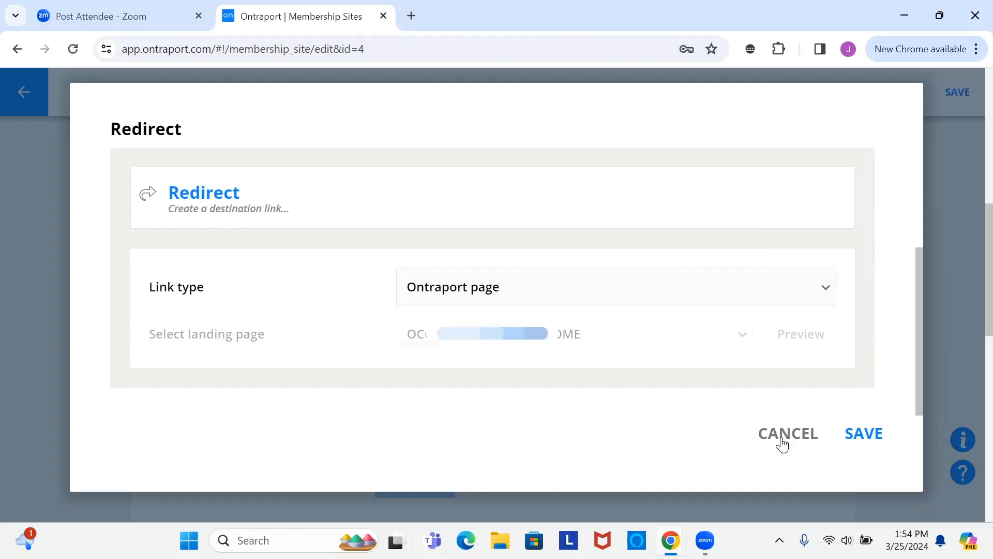
left_click(863, 433)
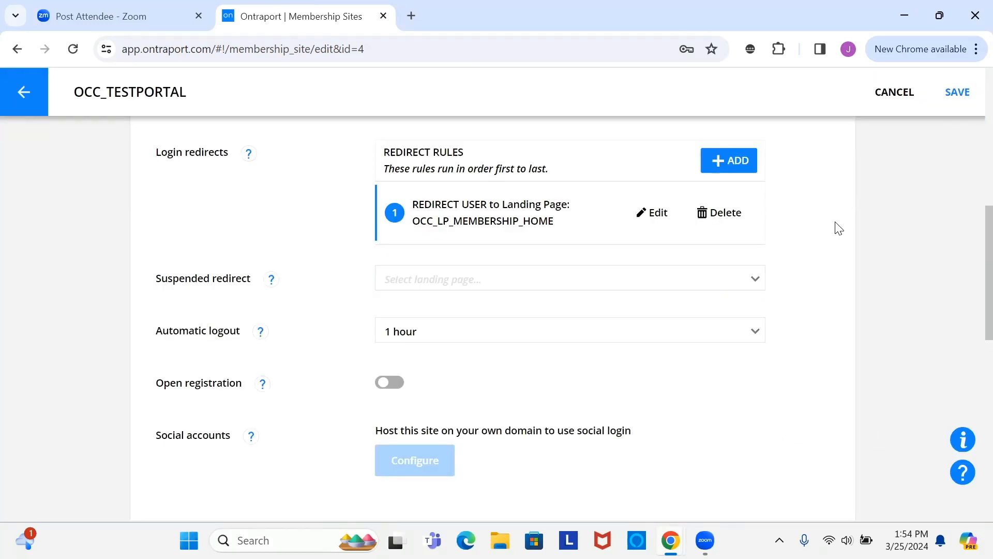
- Save the OCC_TESTPORTAL settings, returning to the Membership Sites list
scroll(838, 228, "up", 2)
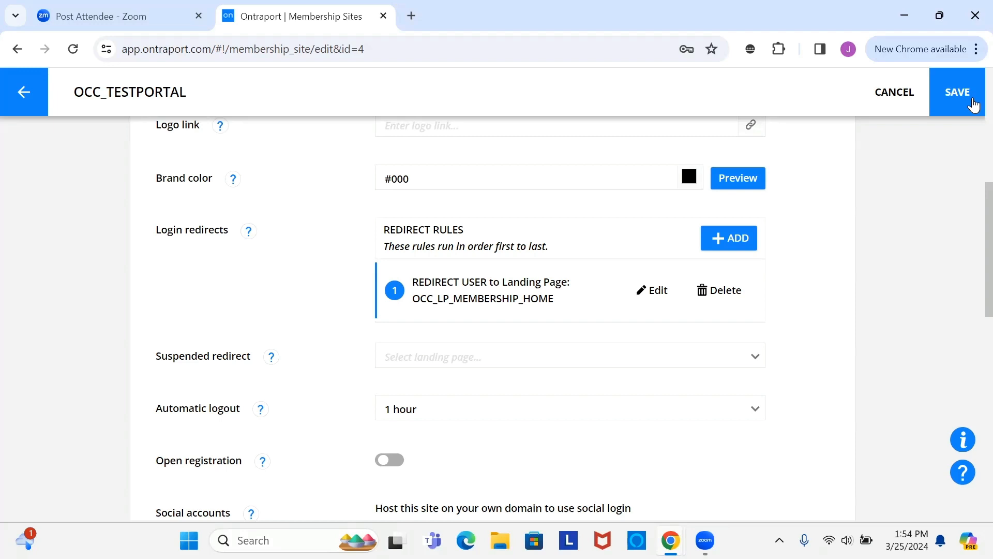
left_click(957, 92)
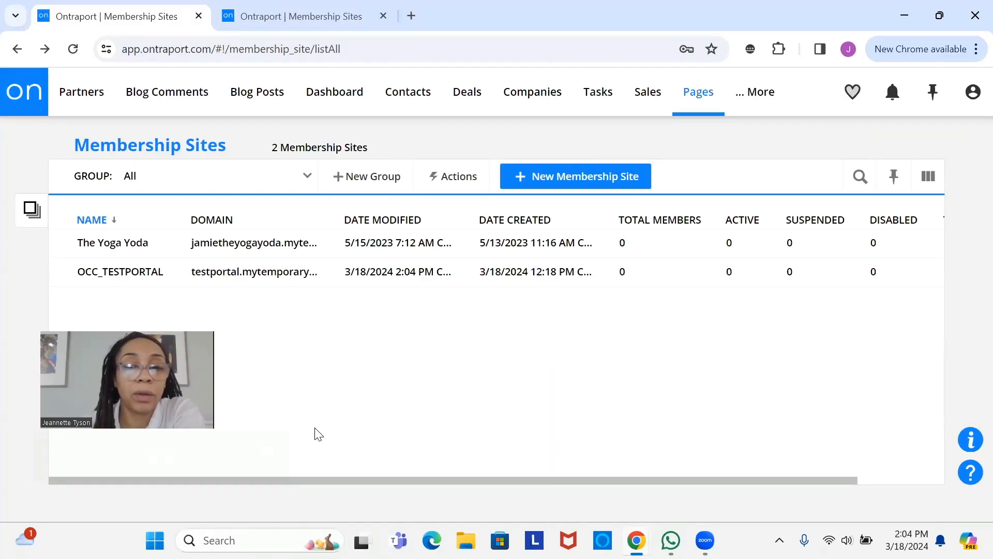